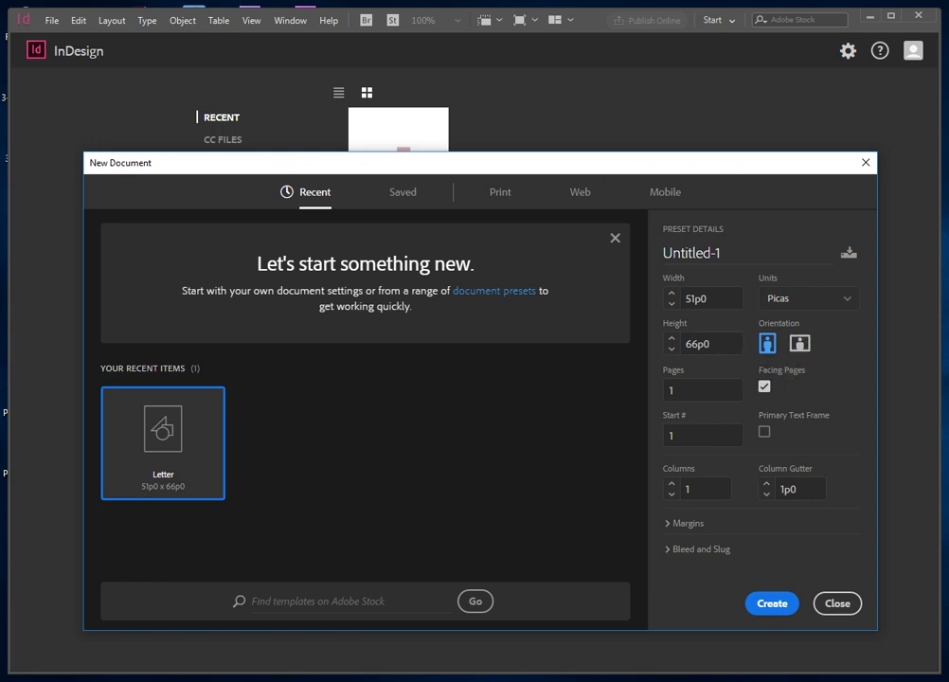
- Create a one-page Letter document in inches with landscape orientation (11 x 8.5 in) and facing pages turned off
click(808, 298)
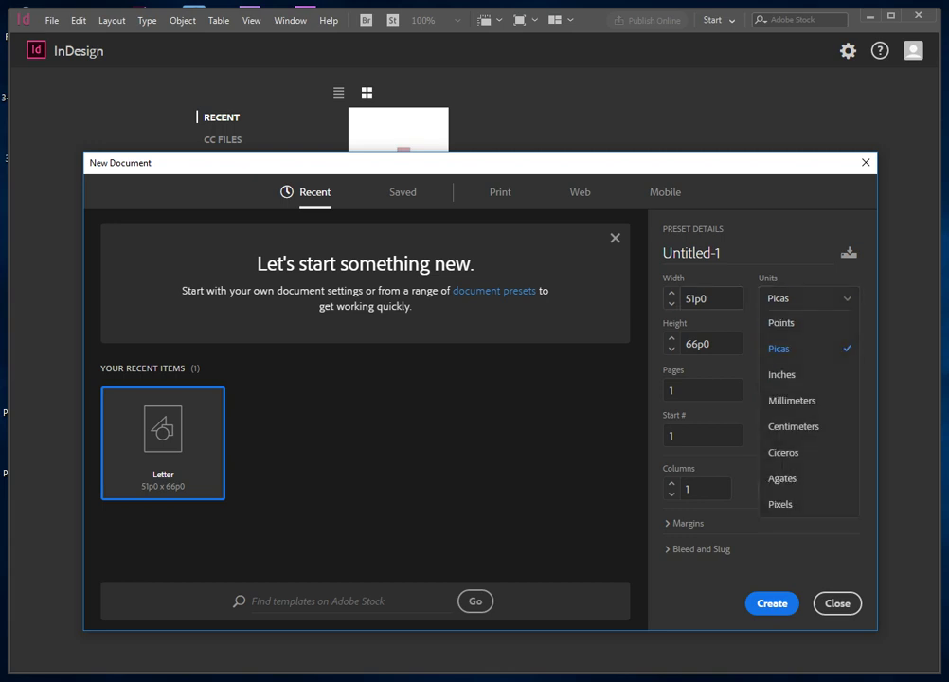
double_click(711, 299)
click(808, 298)
click(782, 374)
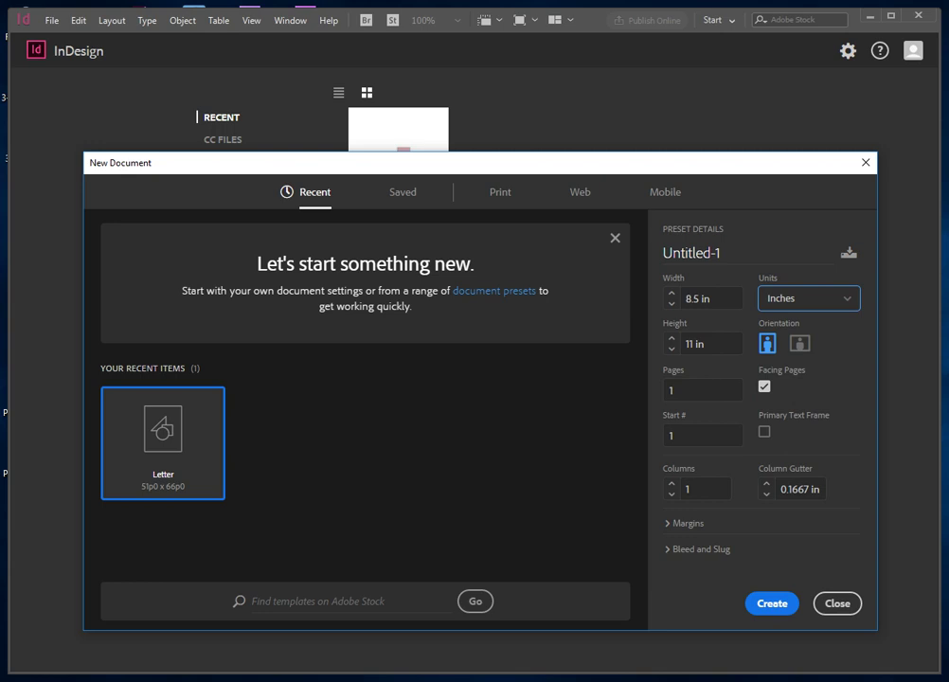
click(800, 343)
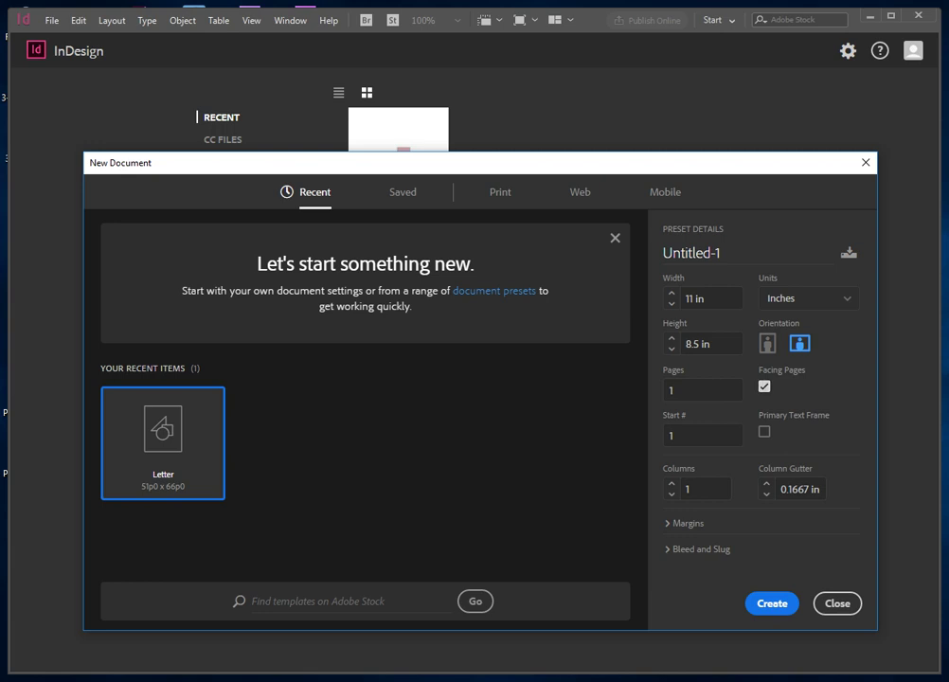
click(764, 387)
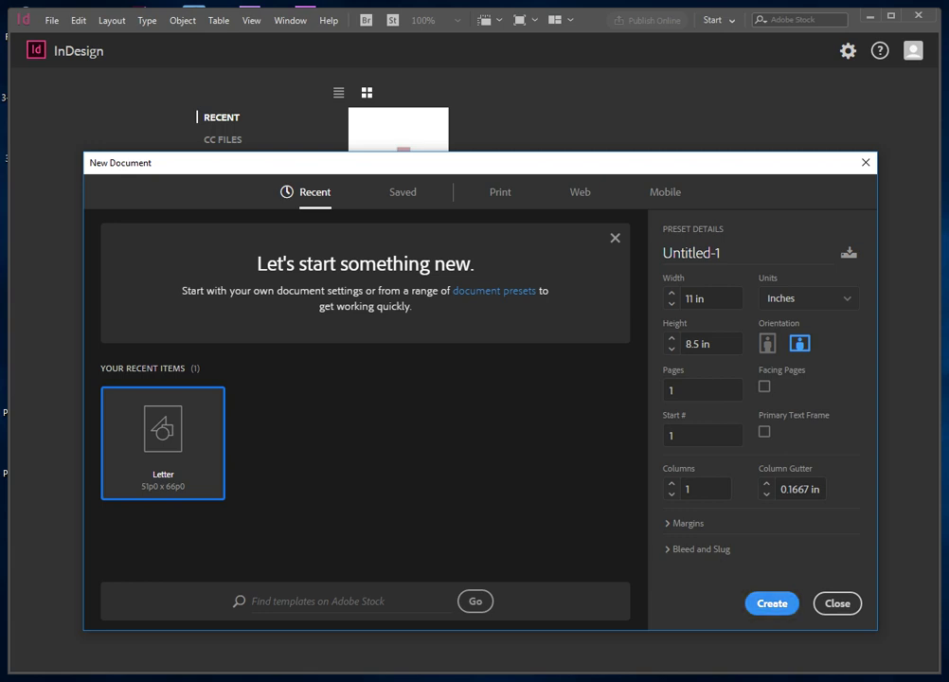
click(772, 603)
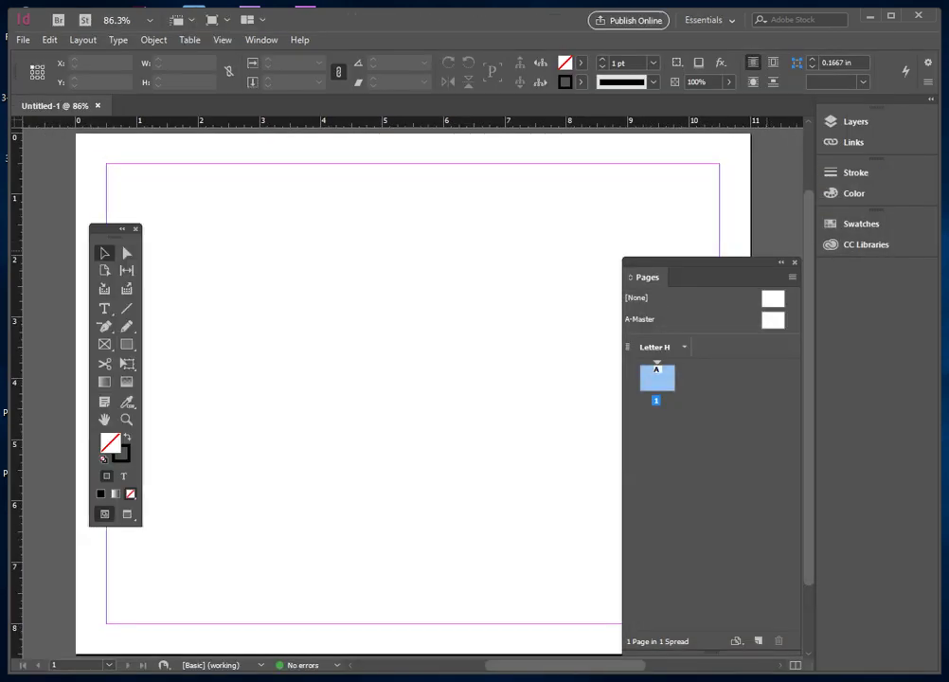
- Clear the page area by collapsing and closing the floating Pages panel and moving the toolbox beside the page
click(782, 263)
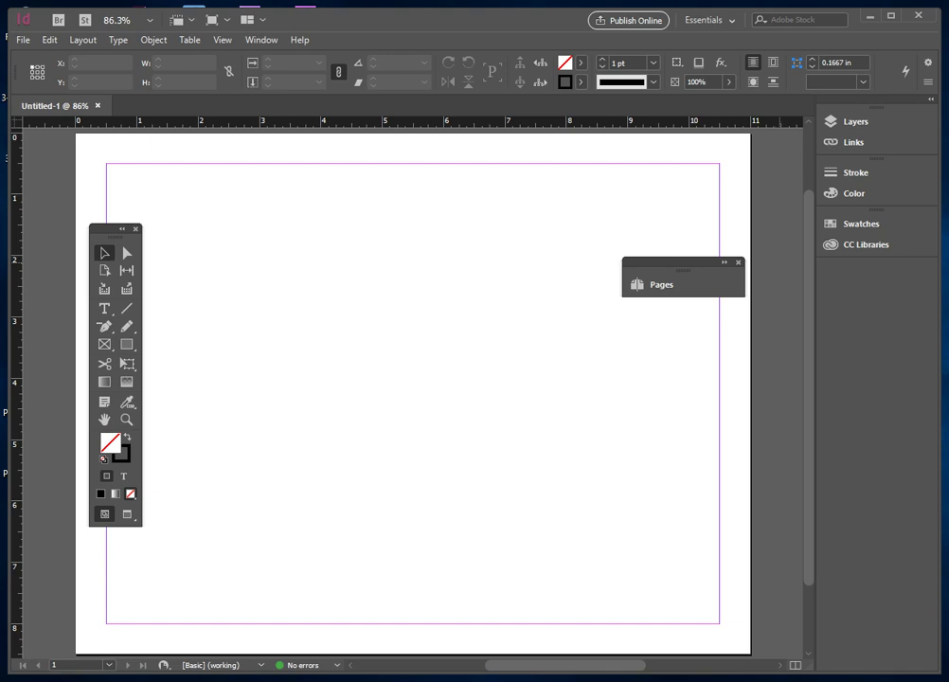
drag(114, 230, 45, 158)
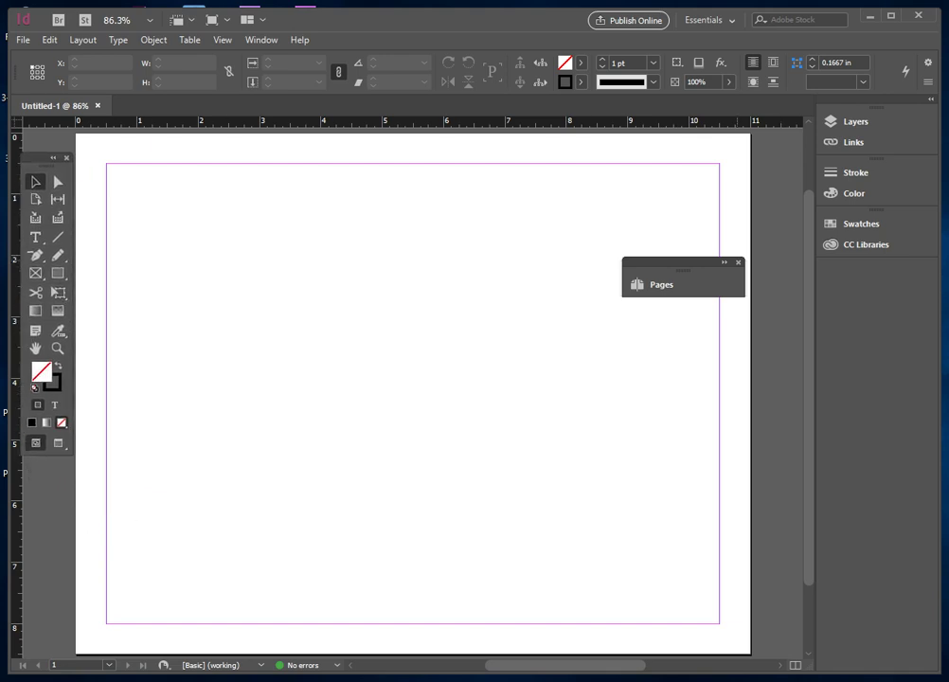
click(738, 263)
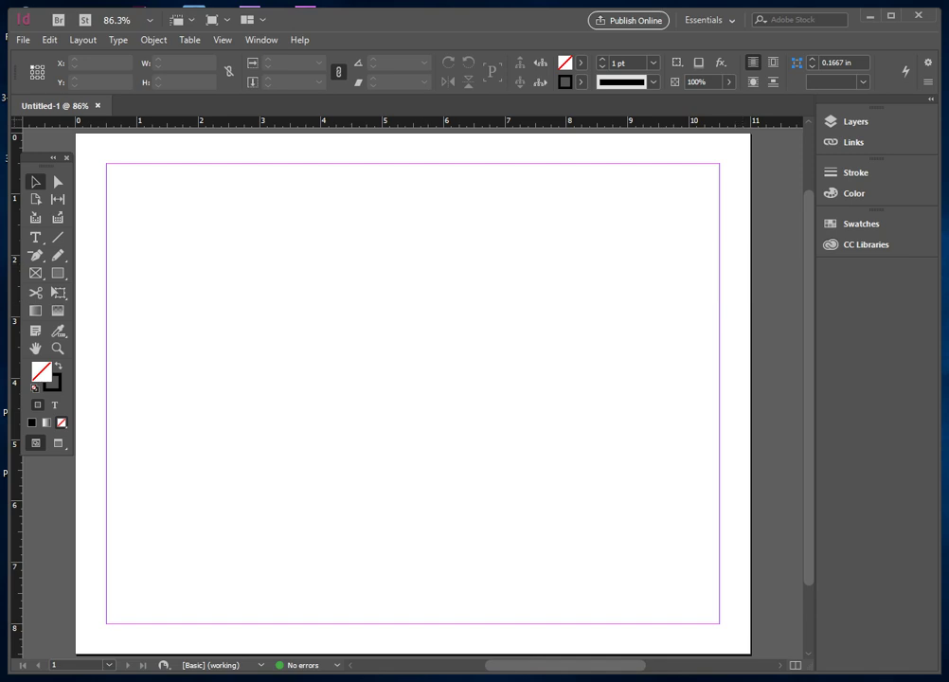
- Show the desktop, open the "5 to 7" class folder, and switch to Google Chrome
key(super+d)
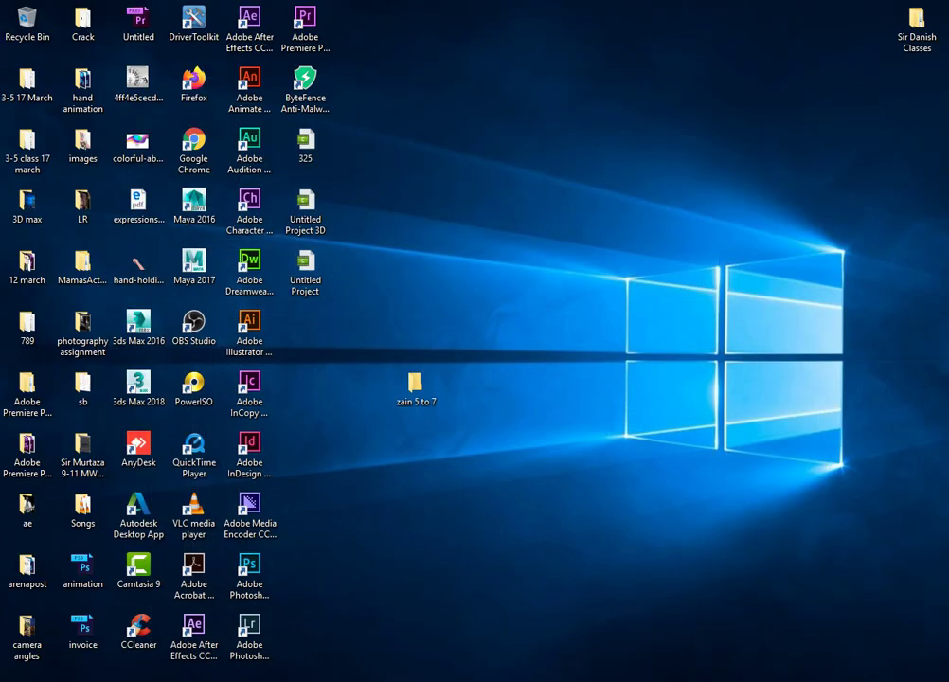
double_click(415, 387)
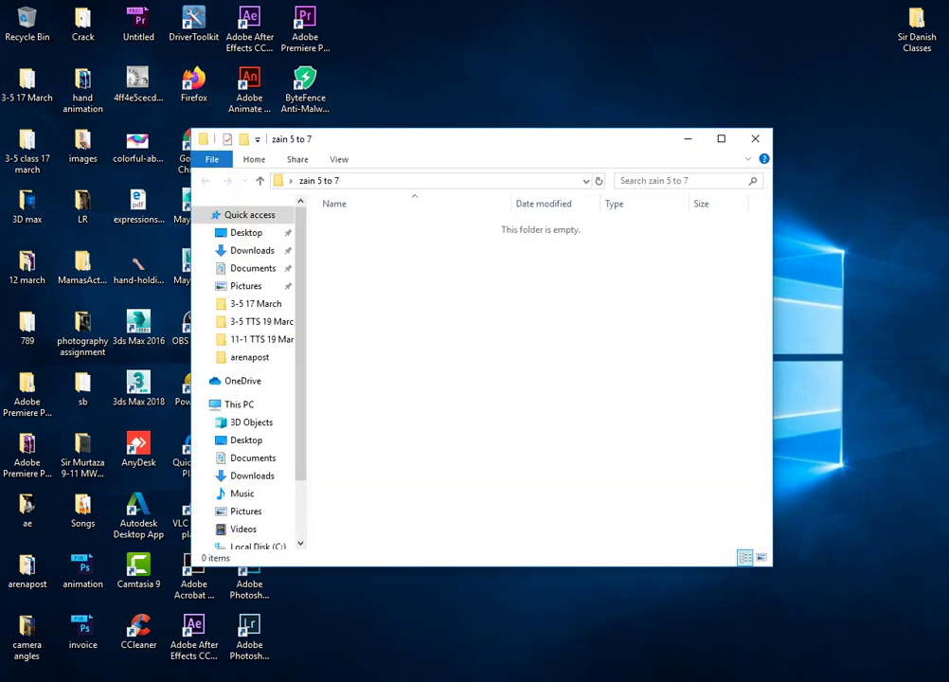
key(alt+Tab)
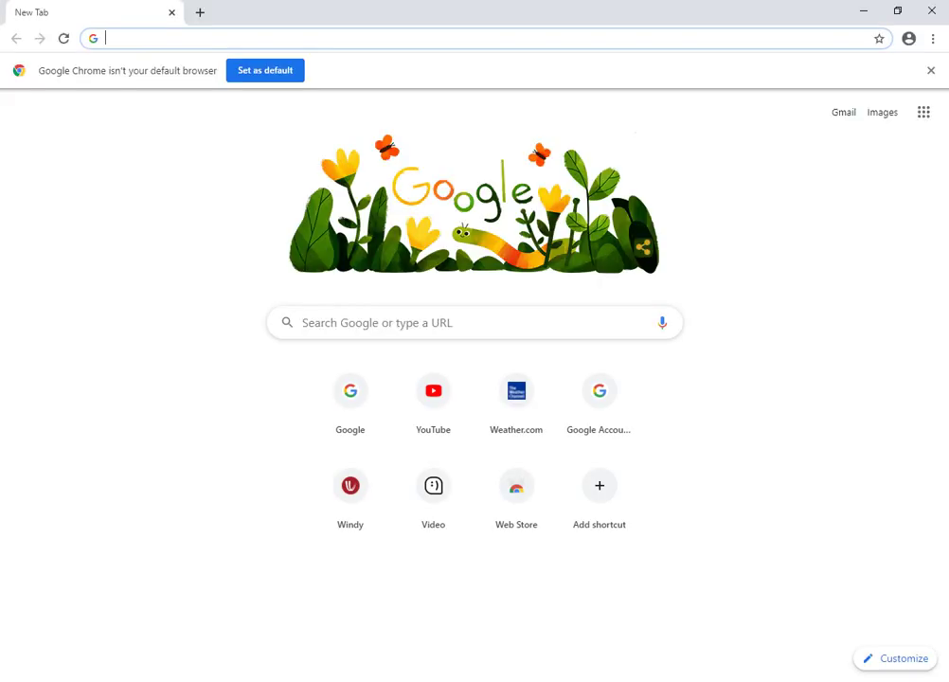
- Search Google for "furniture" and show the image results
text(fu)
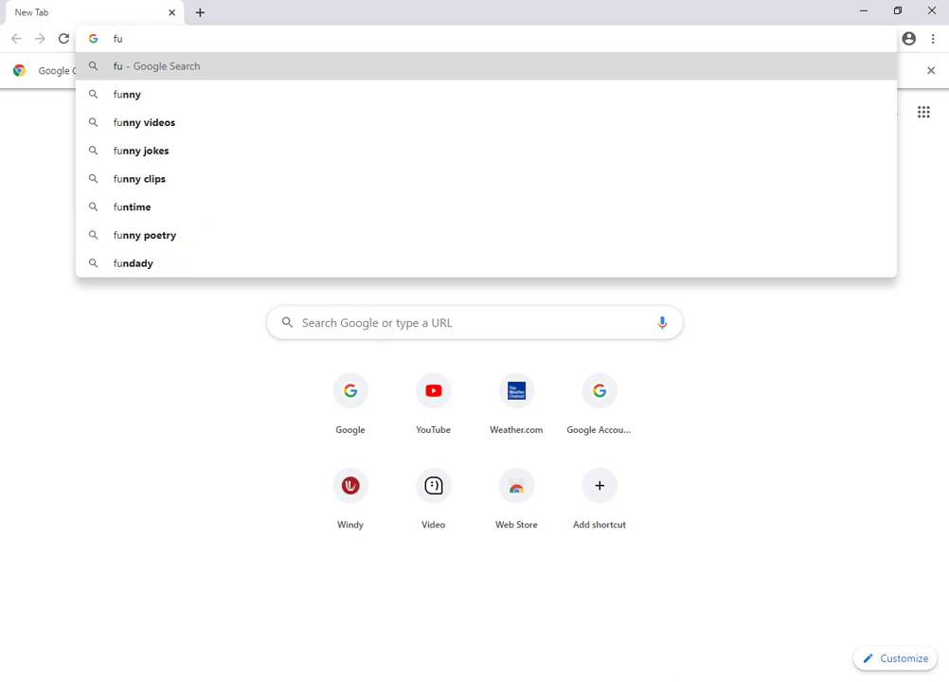
text(rni)
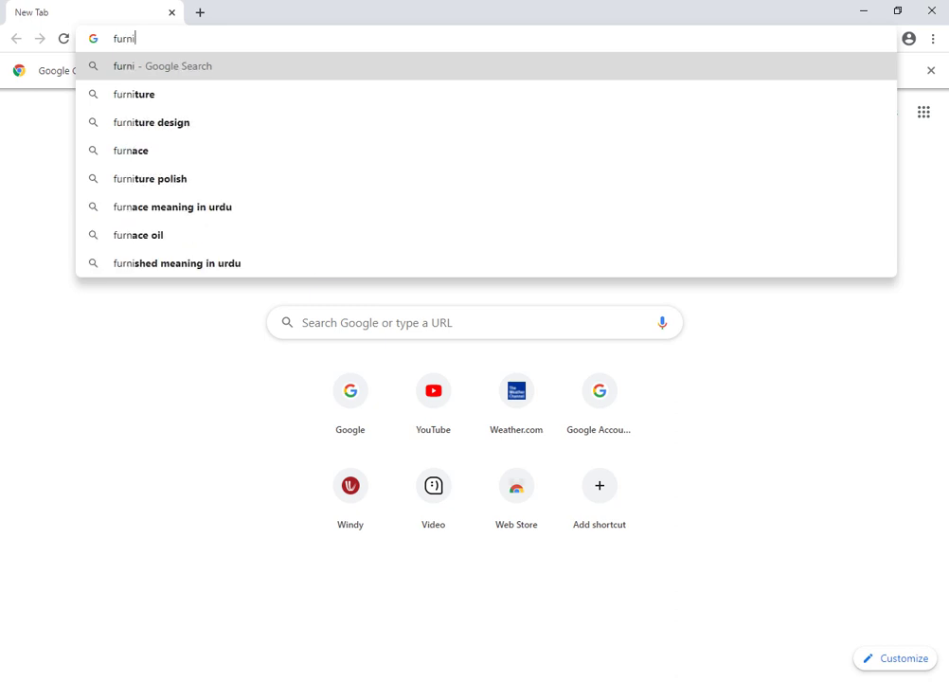
text(ture)
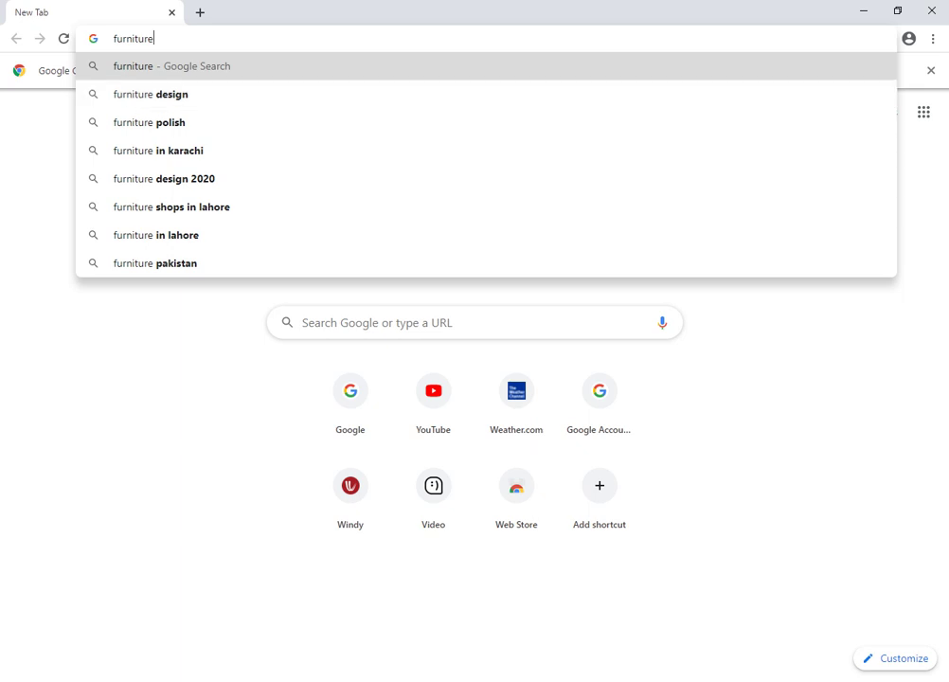
key(Return)
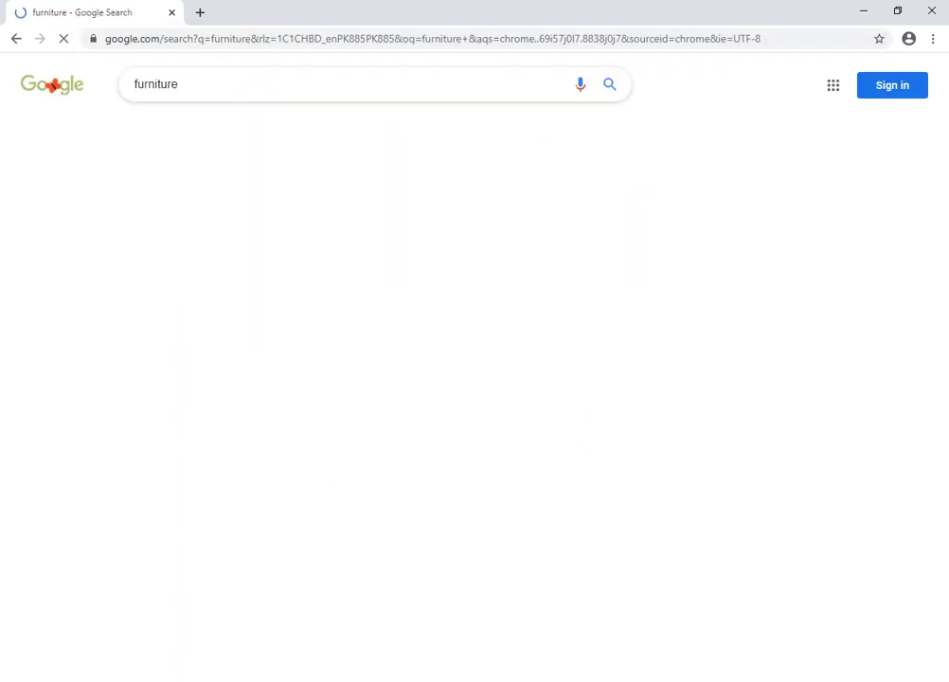
click(208, 126)
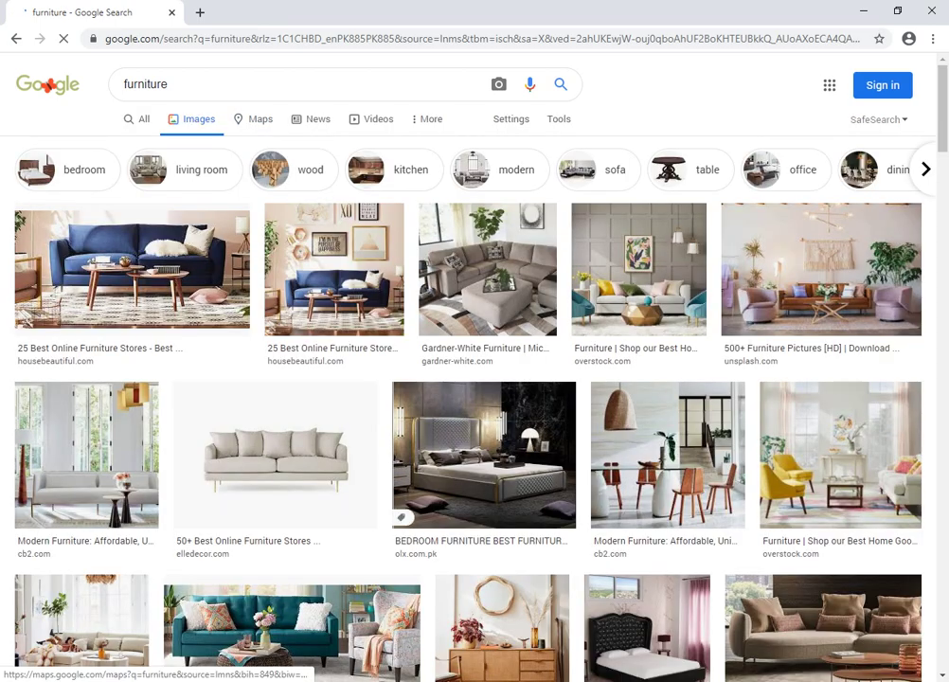
- Refine the image search to "furniture png"
click(171, 83)
text(p)
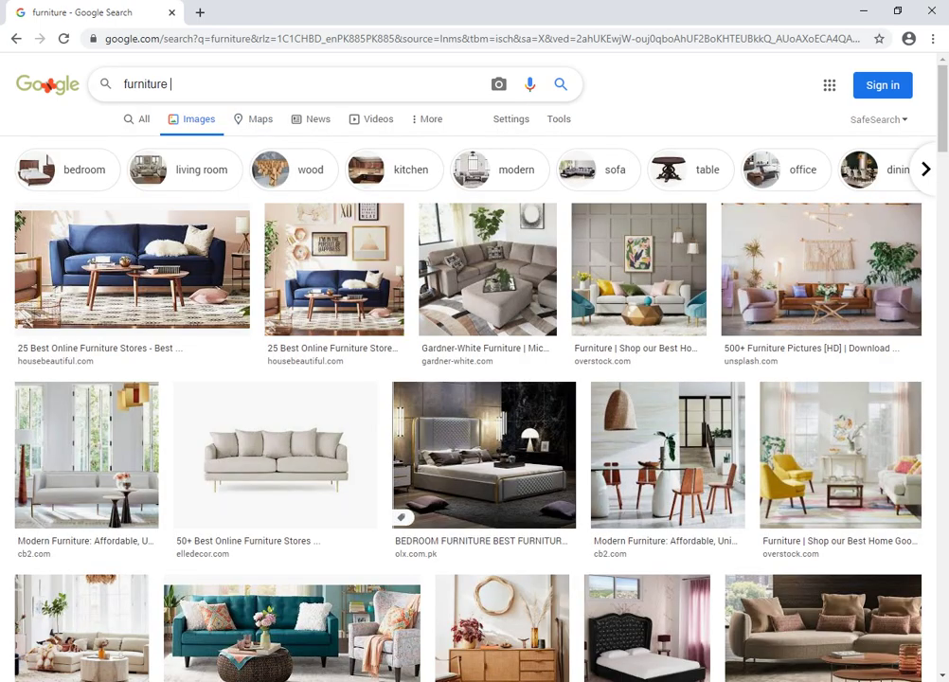
text(ng)
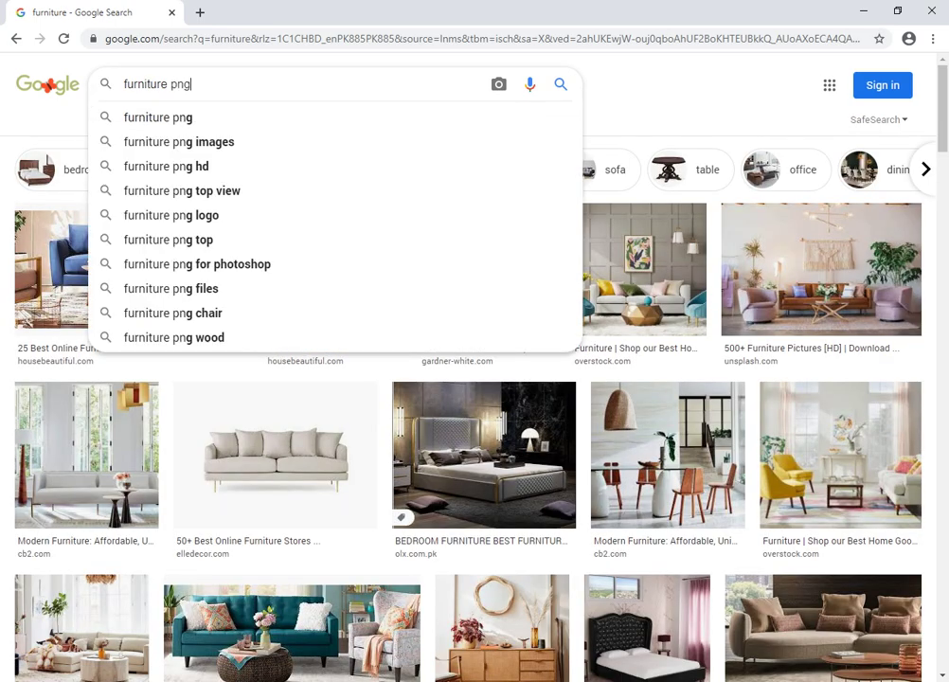
key(Down)
key(Return)
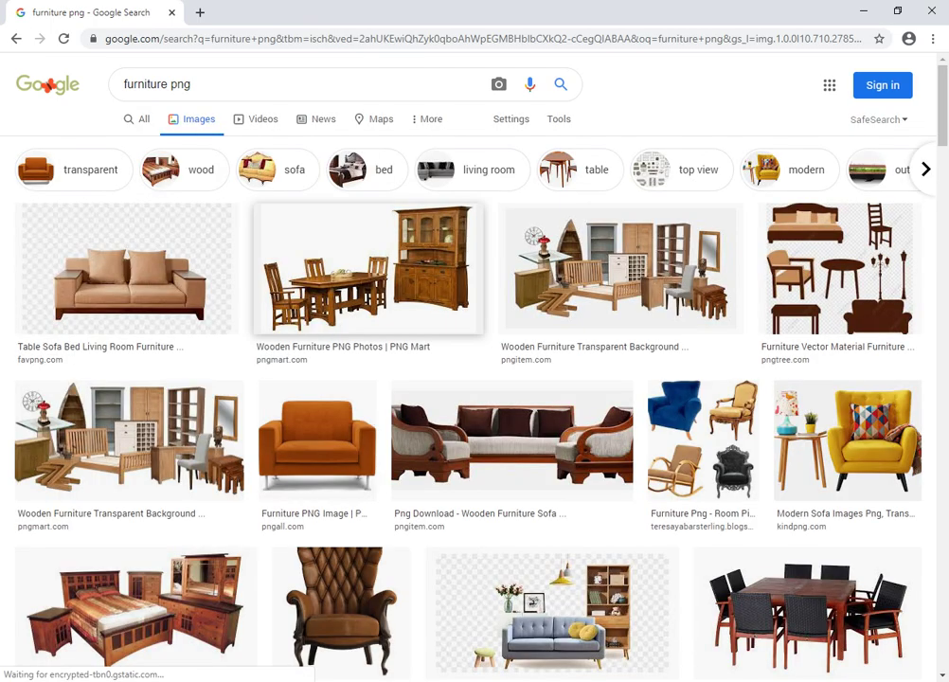
- Open the PNG Mart wooden dining set and cabinet result in a new tab, and its image in a separate tab
right_click(313, 250)
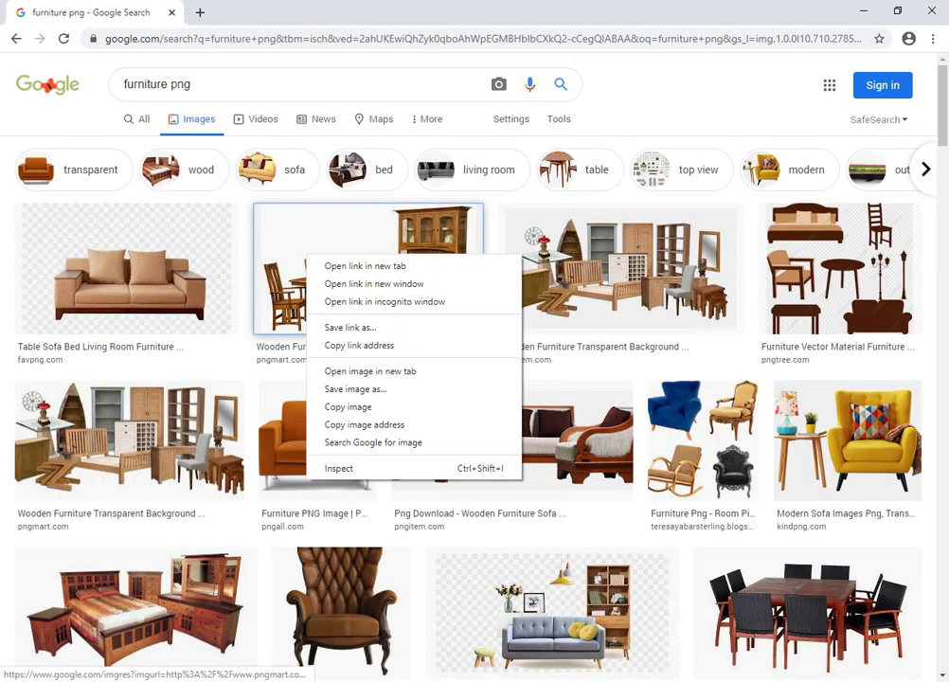
click(343, 265)
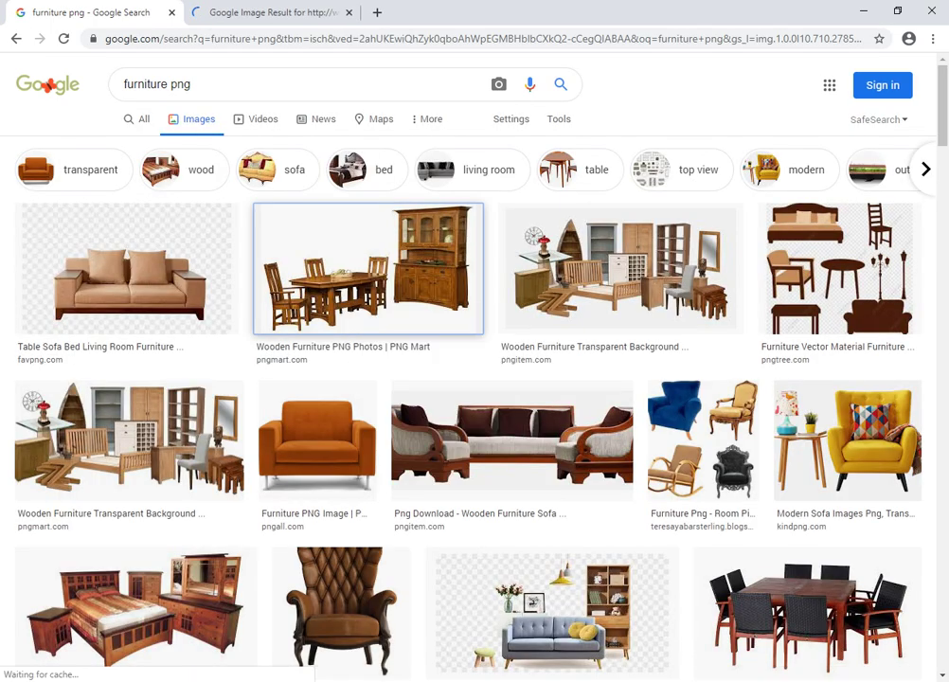
click(270, 12)
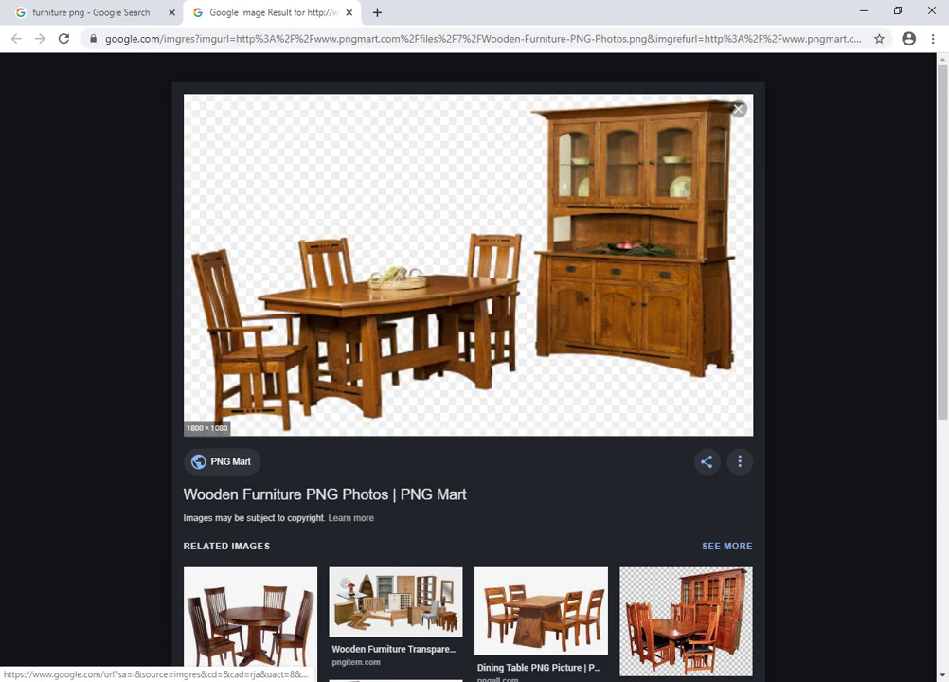
right_click(421, 217)
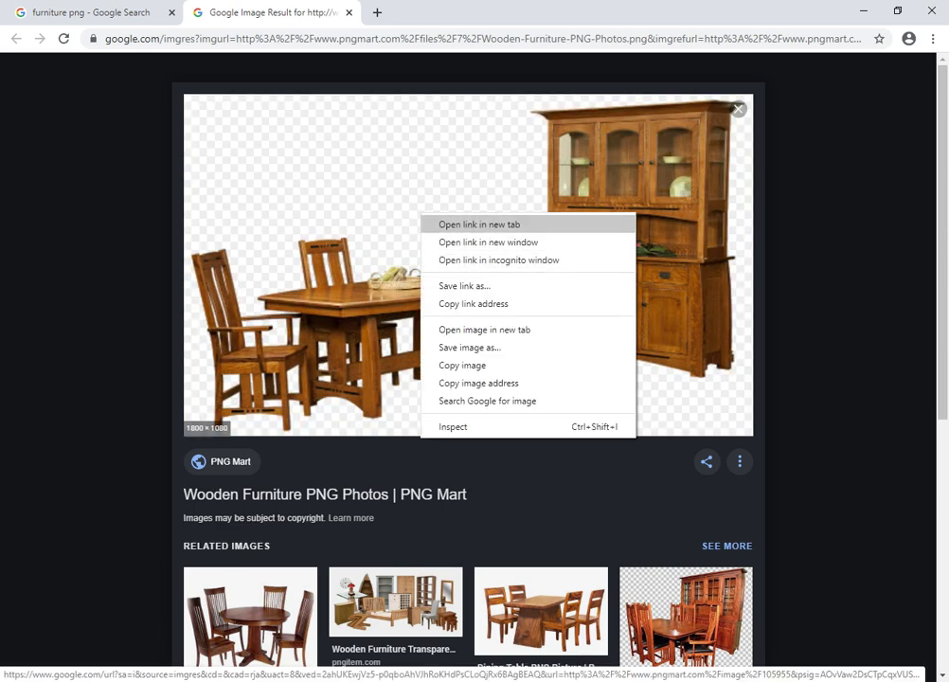
click(484, 329)
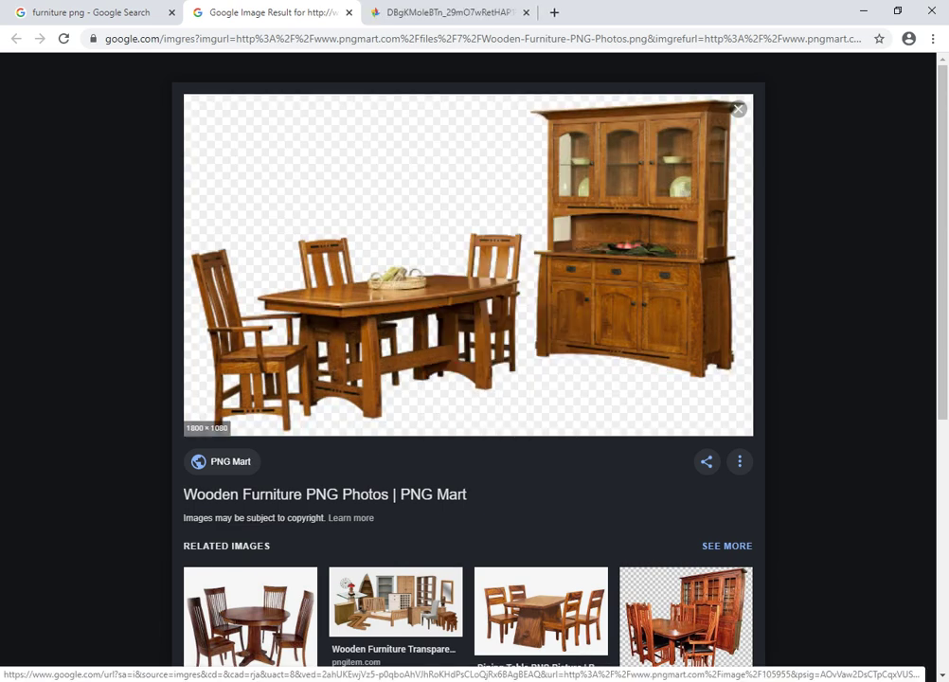
click(445, 13)
- Save the dining set image as unnamed in PNG format to the desktop's "5 to 7" class folder, and close the image's tab
right_click(498, 330)
click(538, 361)
key(ctrl+s)
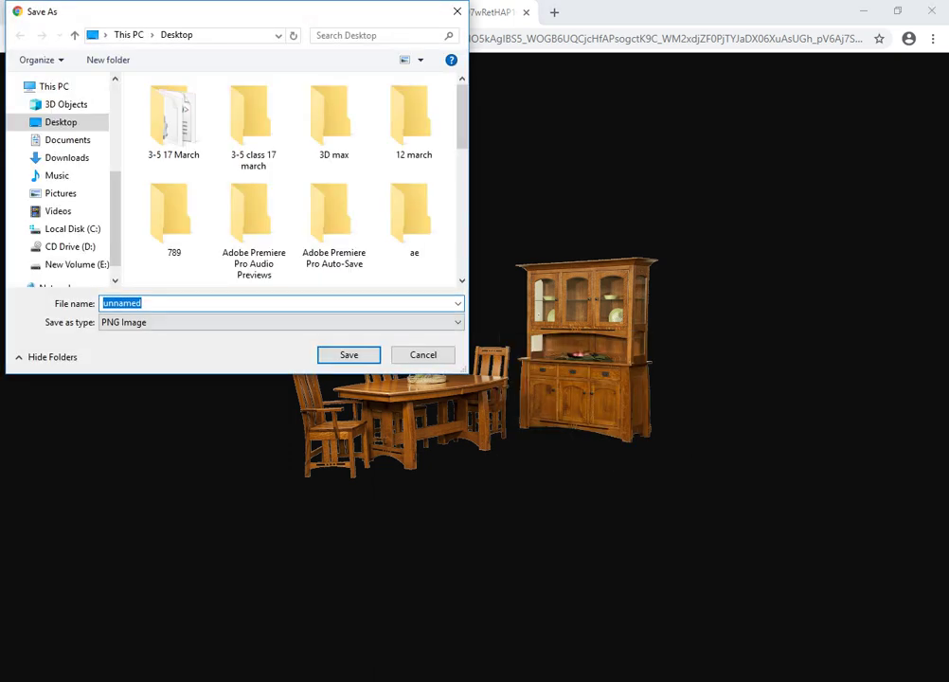
click(61, 122)
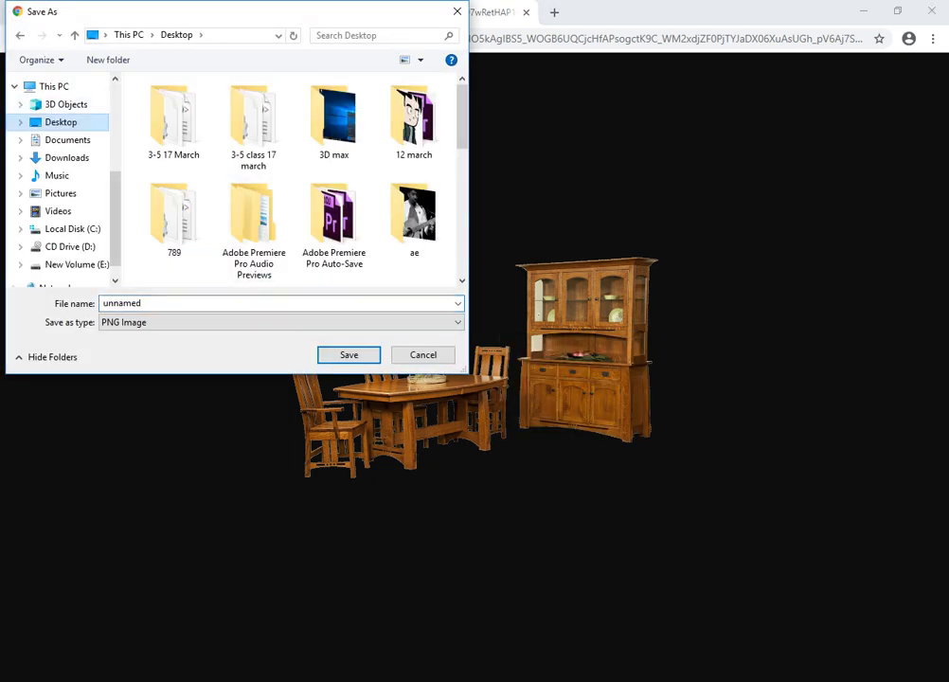
scroll(322, 128, down, 3)
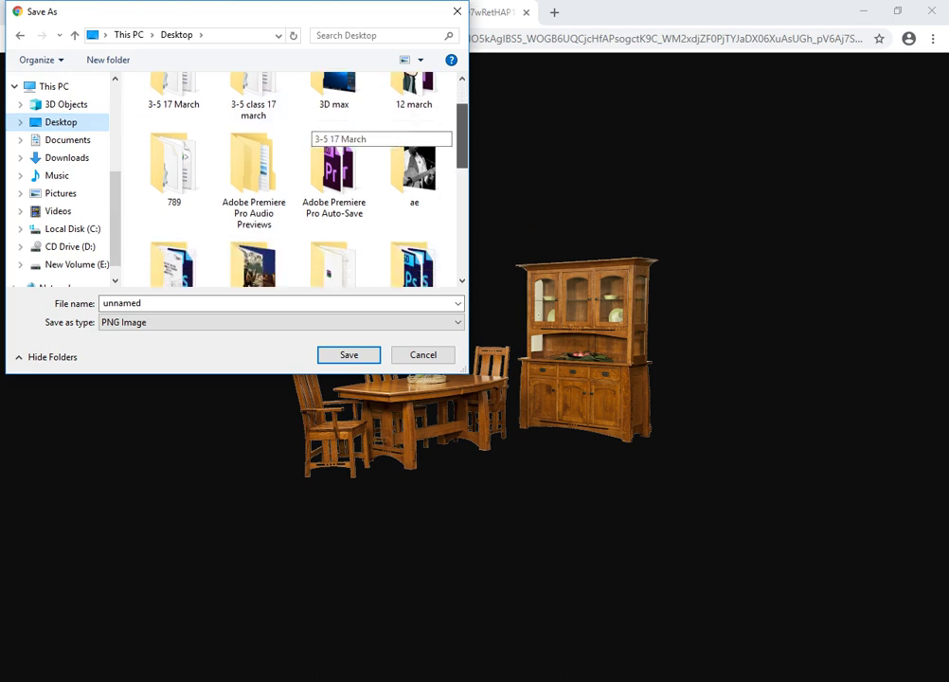
scroll(322, 133, down, 2)
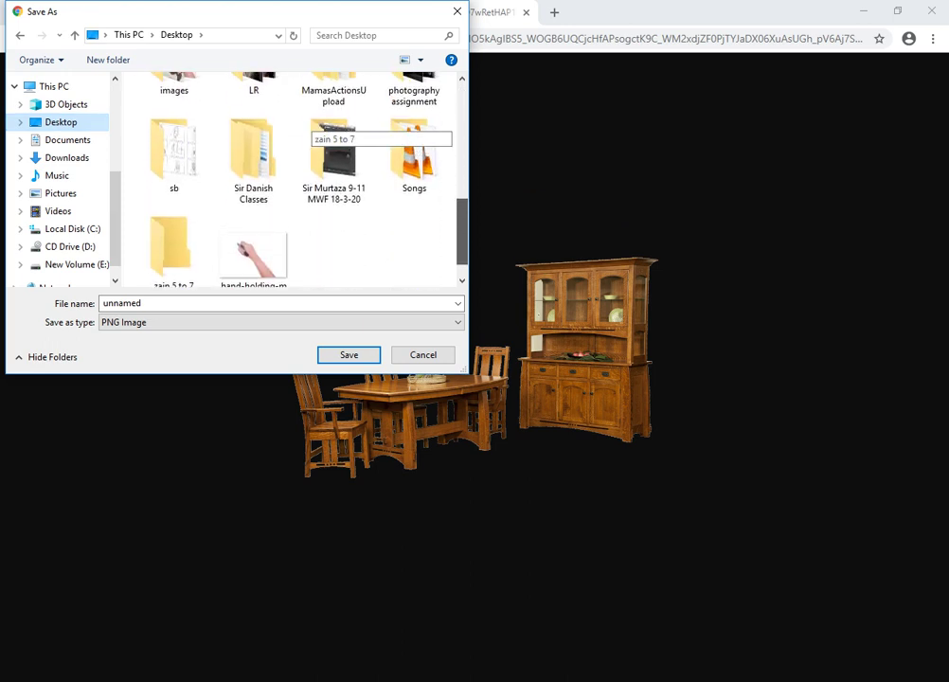
double_click(173, 223)
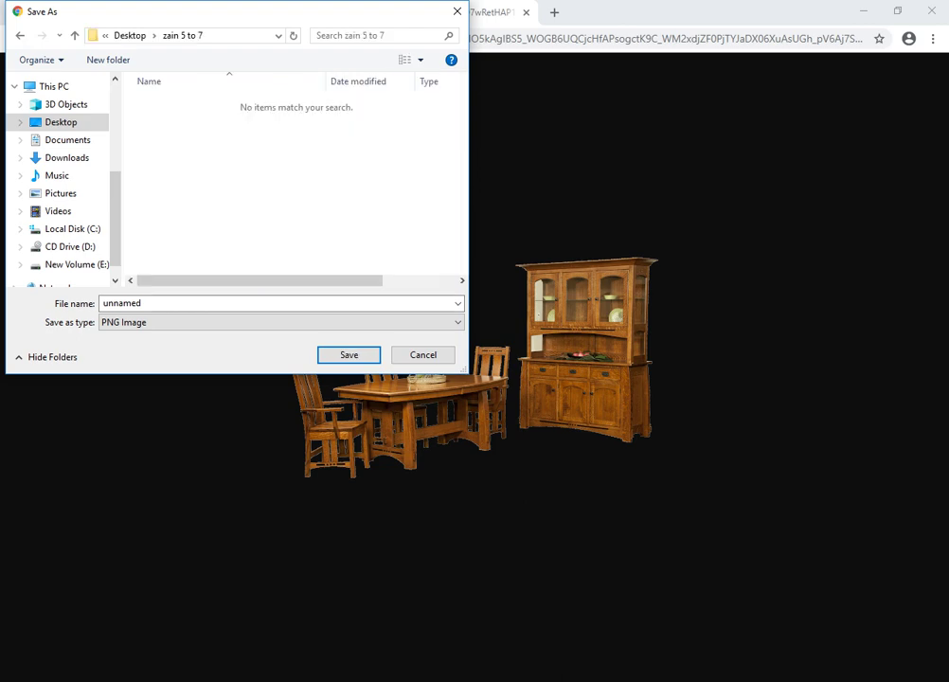
key(Return)
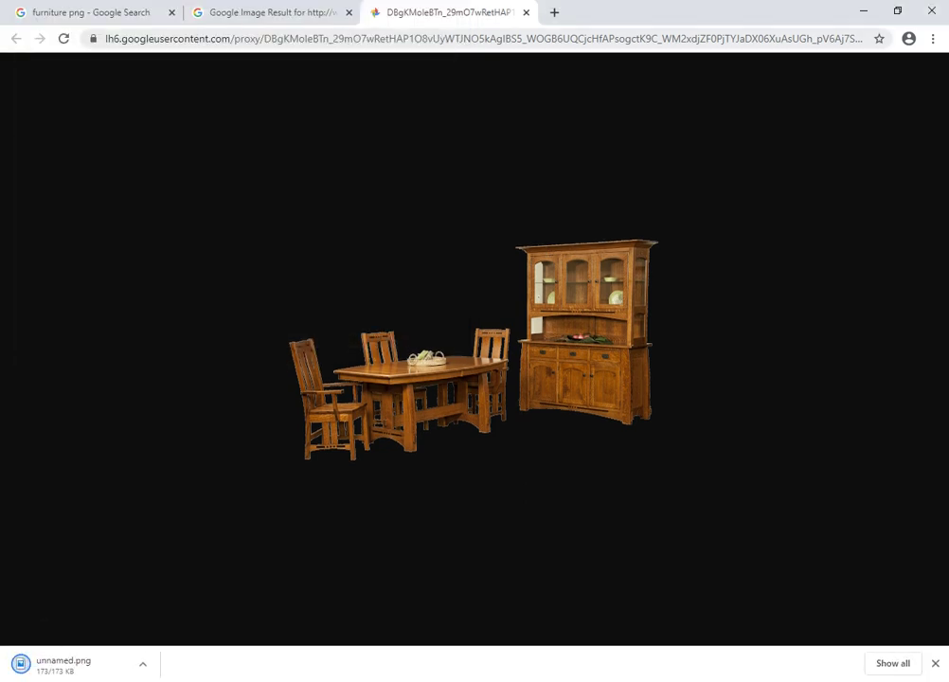
click(525, 12)
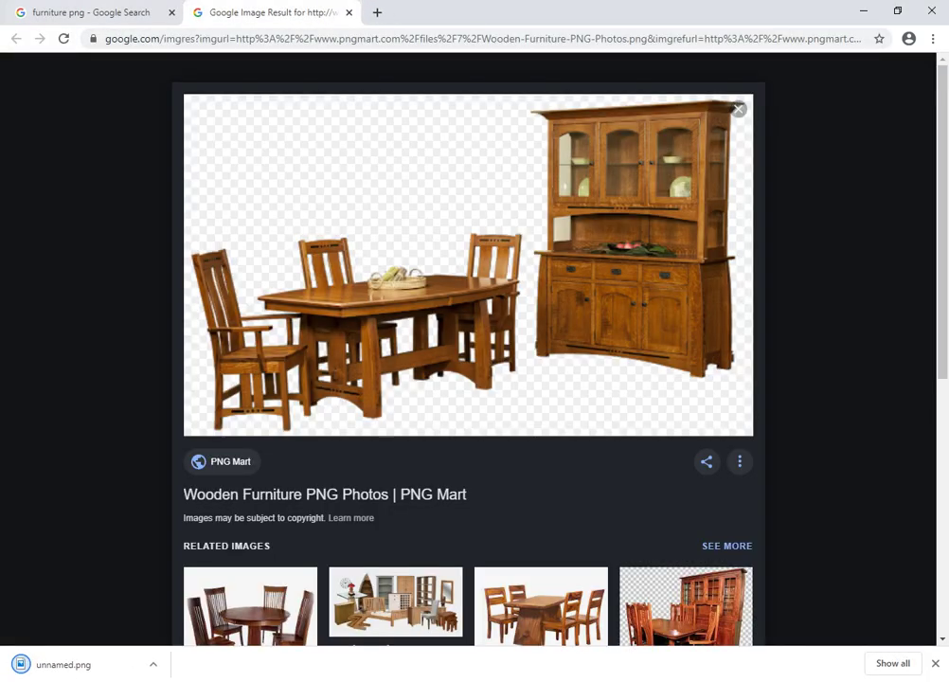
- Return to the furniture png results and open the clipart.info brown sofa result in a new tab
click(90, 12)
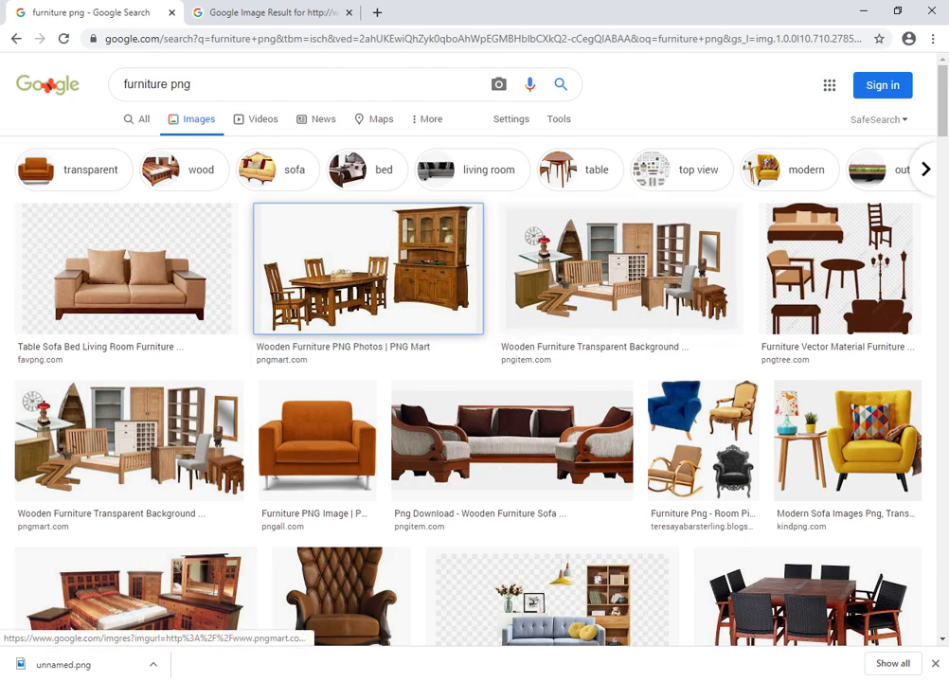
scroll(512, 218, down, 3)
scroll(317, 218, down, 3)
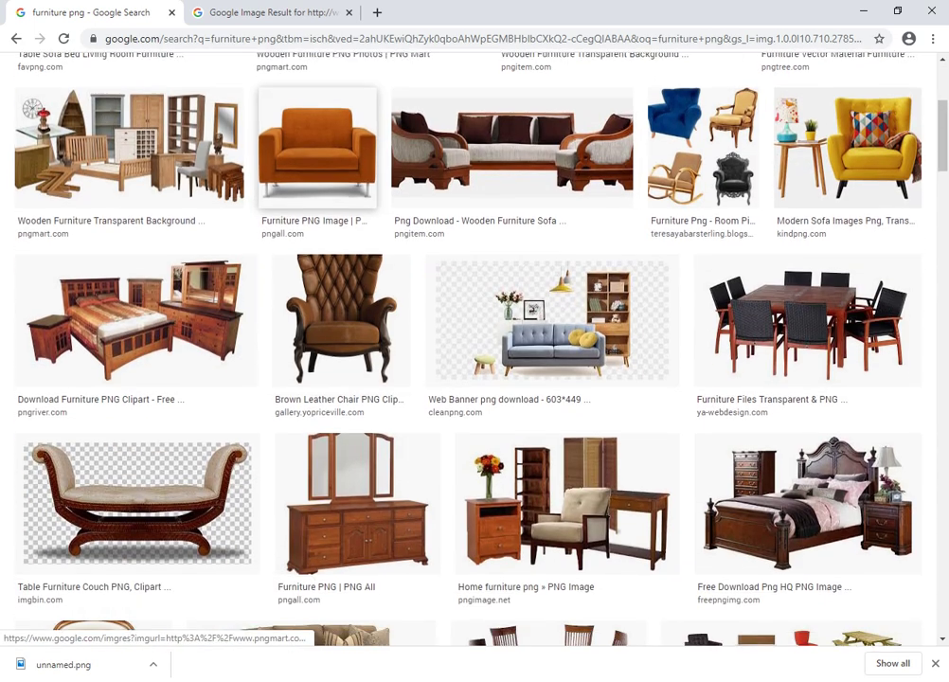
scroll(227, 332, down, 3)
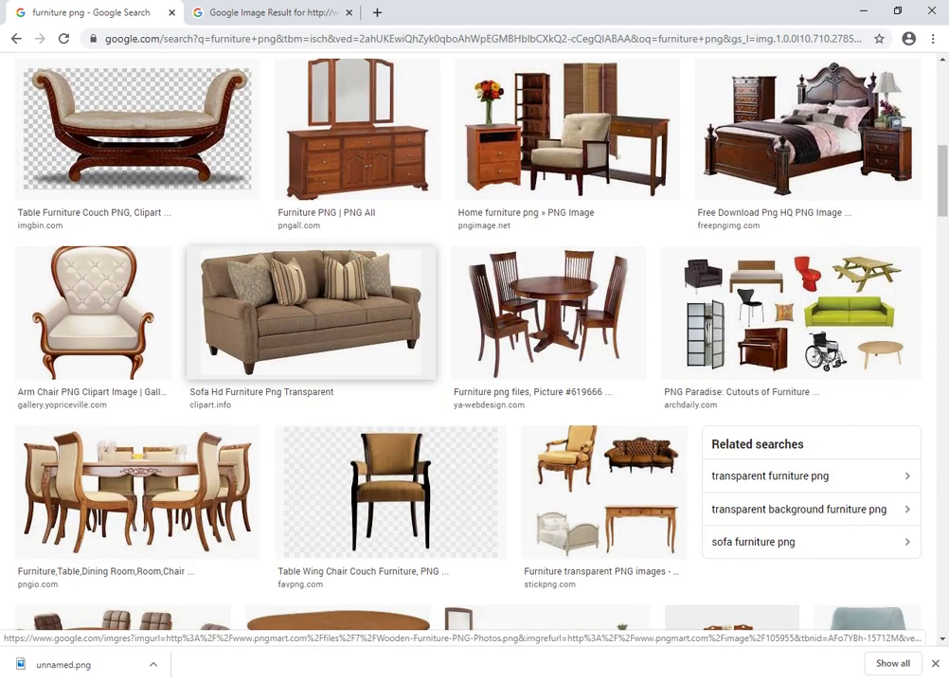
right_click(279, 331)
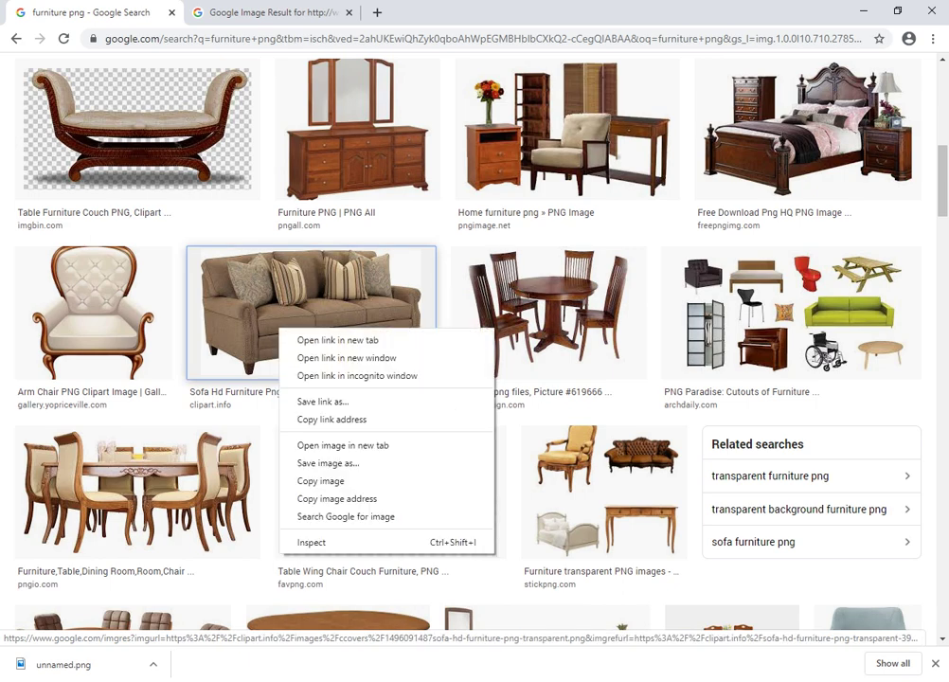
click(338, 339)
click(445, 13)
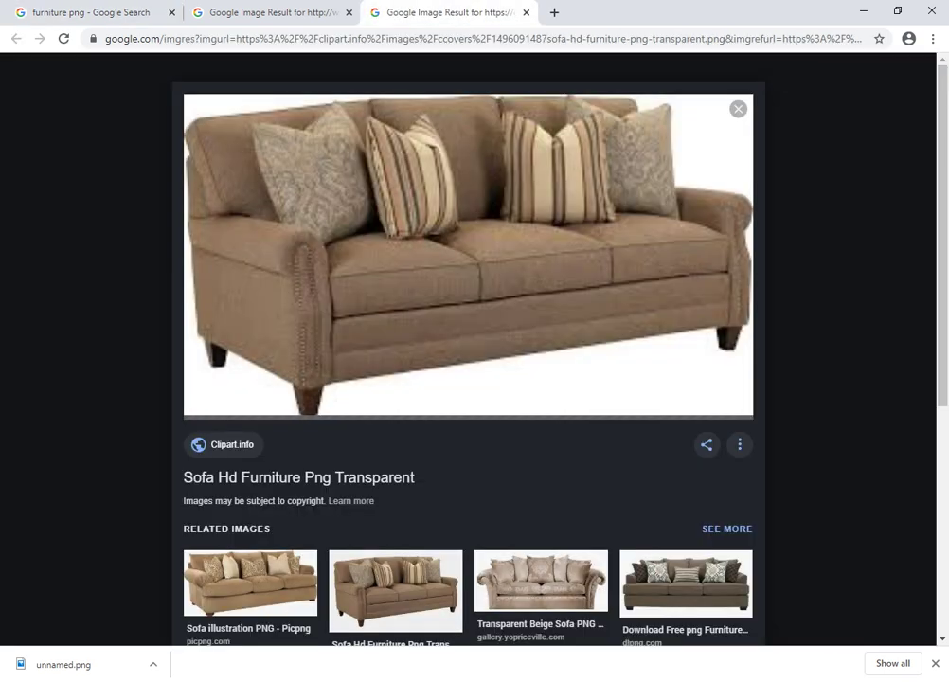
- Open the brown sofa's image in a separate tab, save it as images to the "5 to 7" class folder, and close the image's tab
right_click(476, 182)
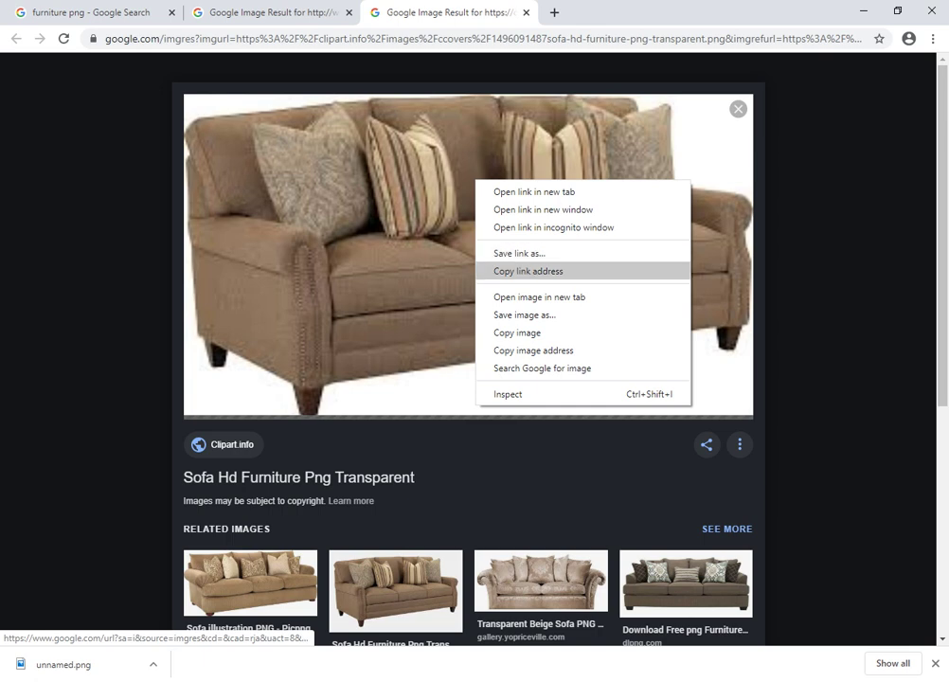
click(539, 296)
click(625, 12)
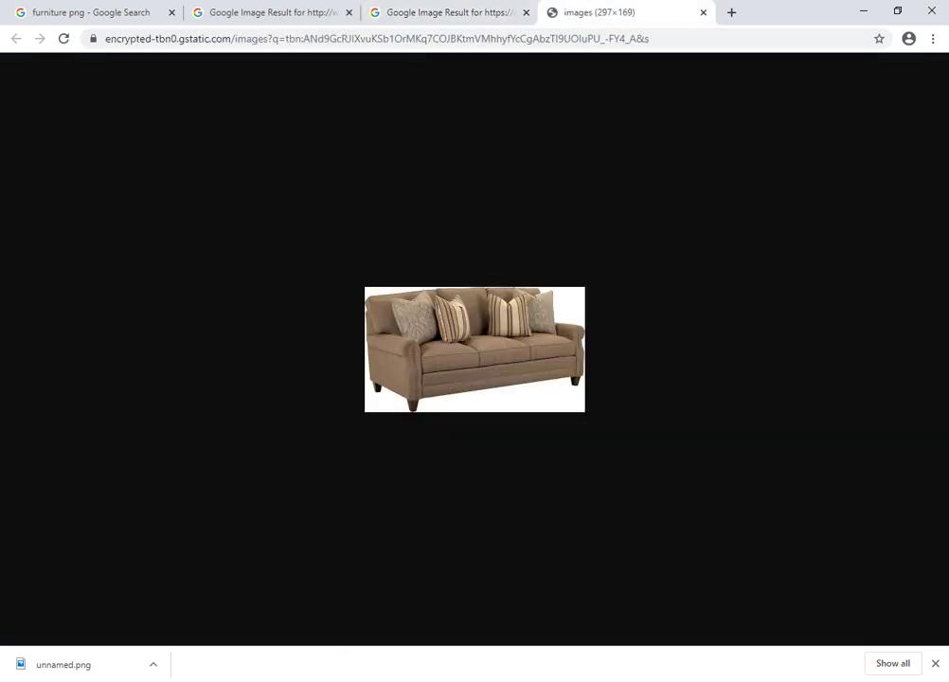
right_click(475, 370)
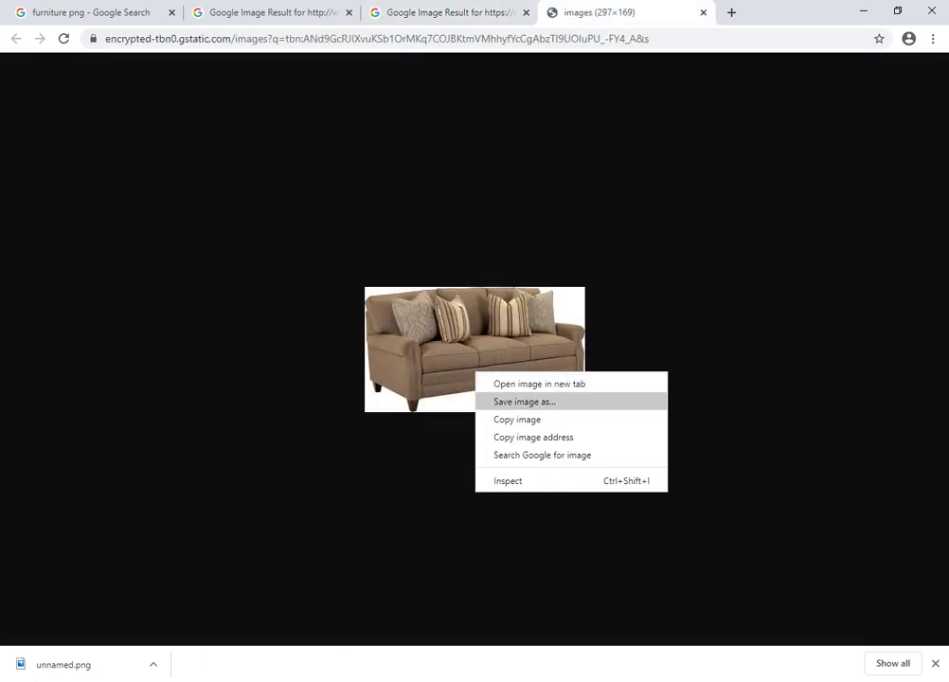
click(530, 401)
key(Return)
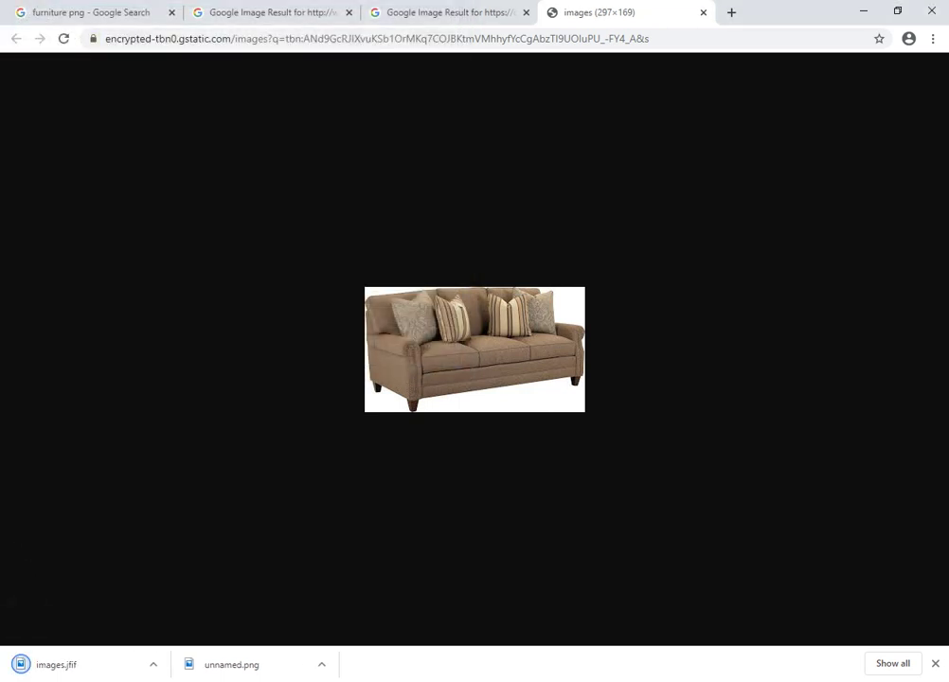
key(ctrl+w)
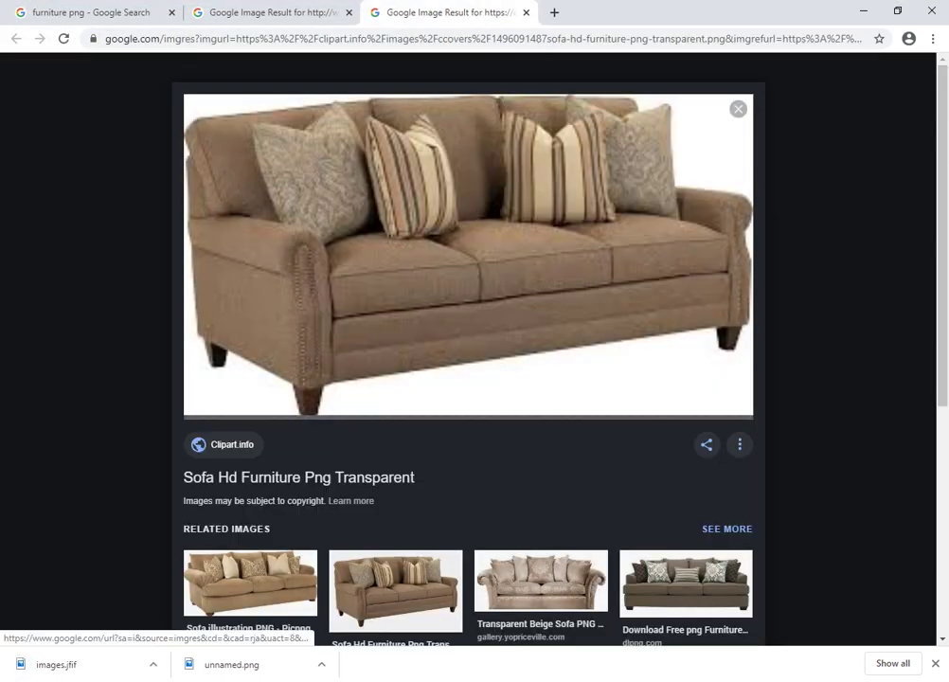
- Switch to InDesign, show the content conveyor with the Content Placer and Content Collector tools, and close it
key(alt+Tab)
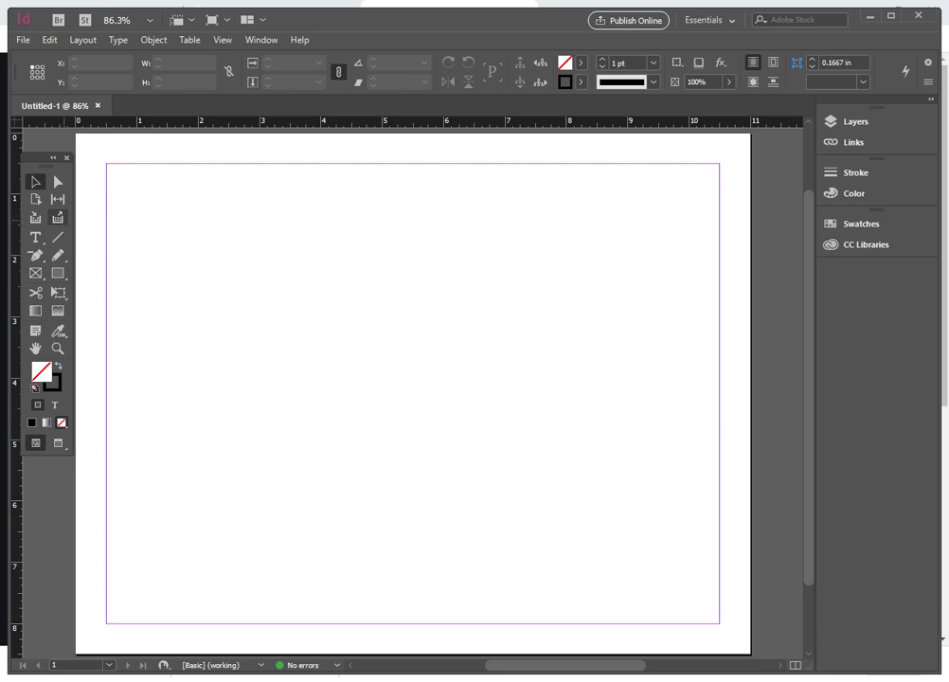
click(58, 217)
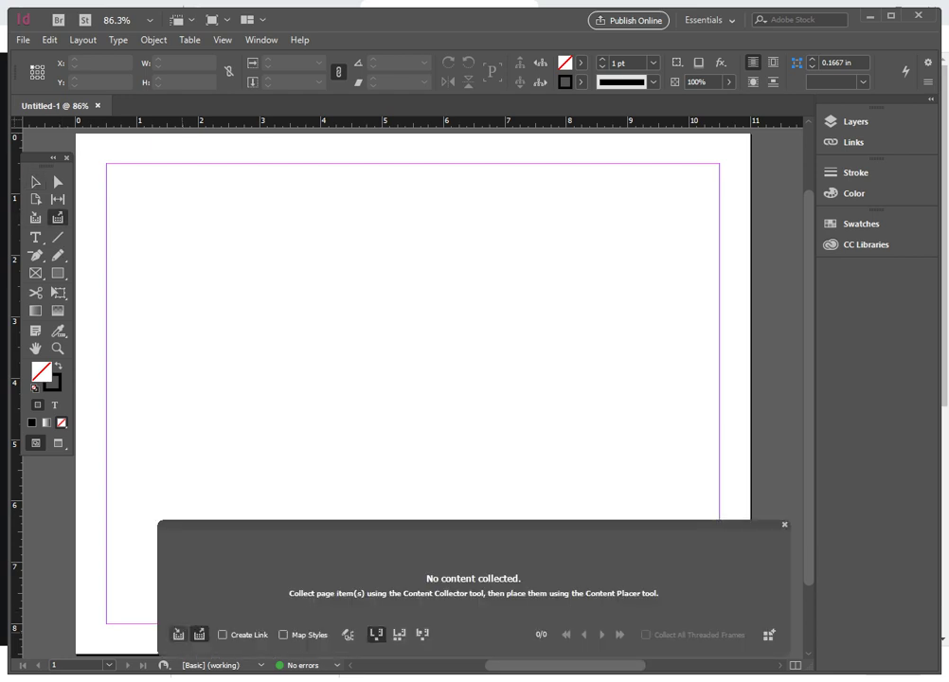
click(178, 634)
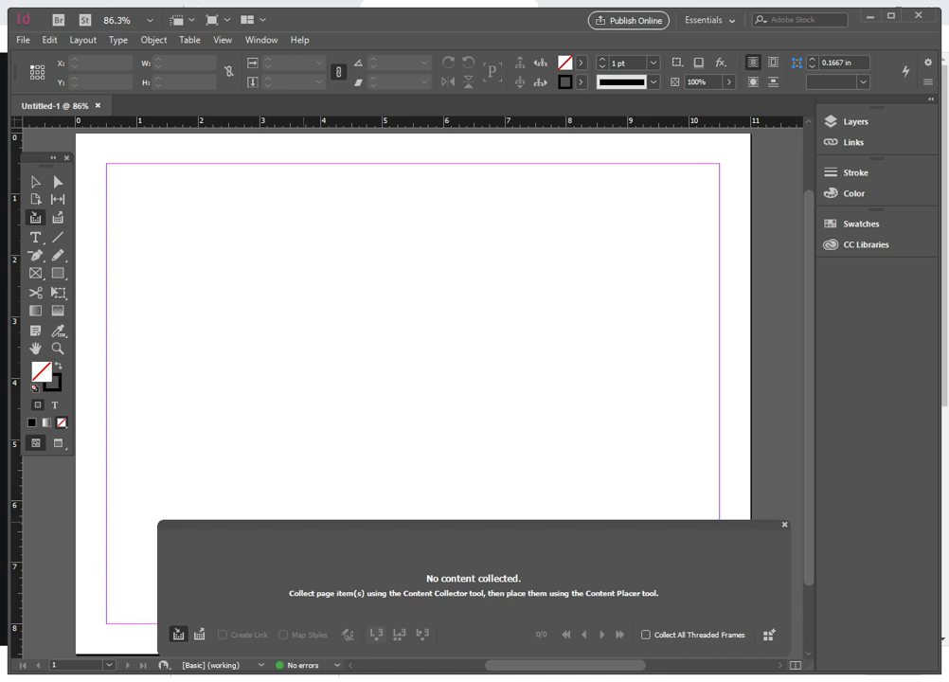
click(784, 525)
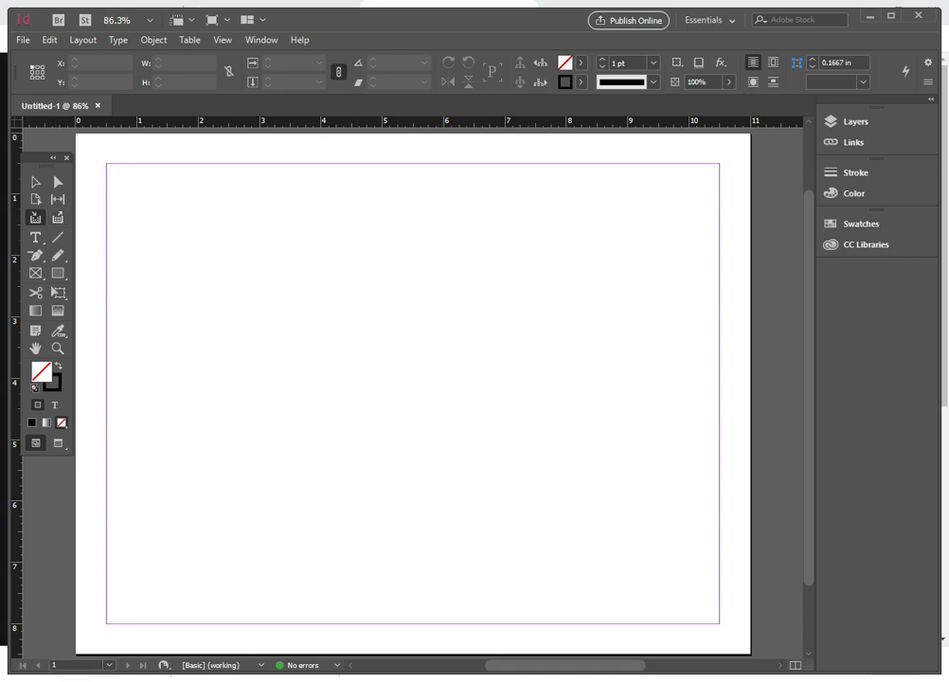
- Switch to Chrome, close the sofa result's tab, and return to the furniture png image results
key(alt+Tab)
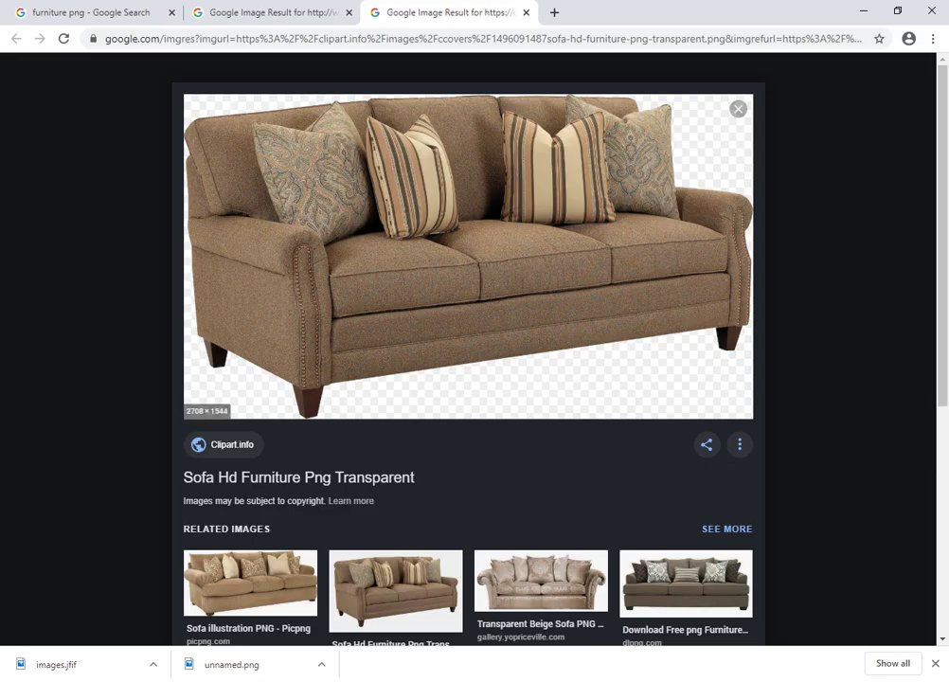
key(ctrl+w)
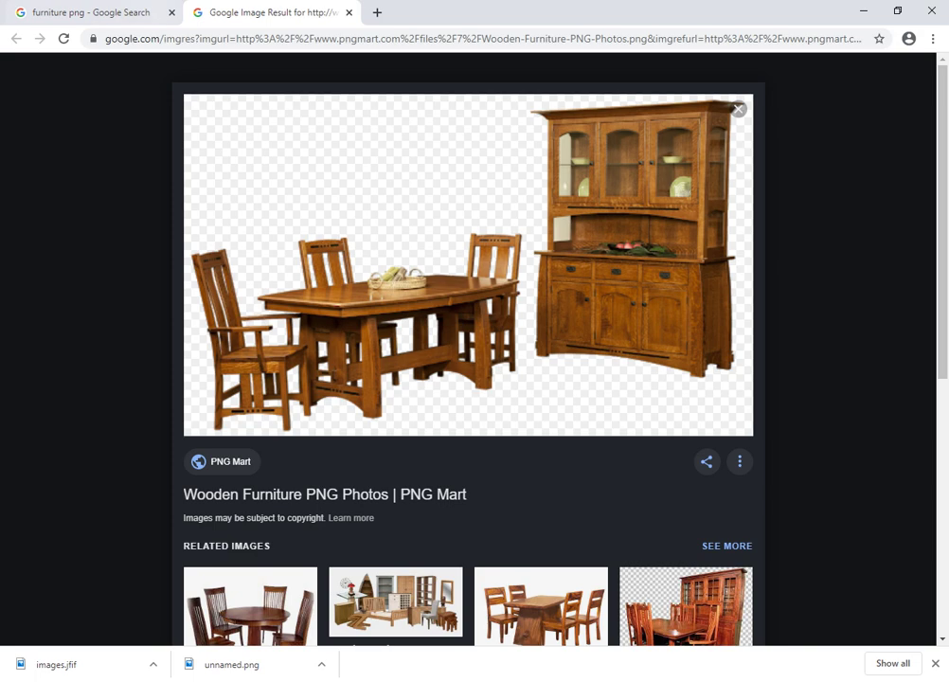
key(ctrl+shift+Tab)
- Browse the furniture png image results for another furniture picture suitable for the layout
scroll(473, 341, down, 4)
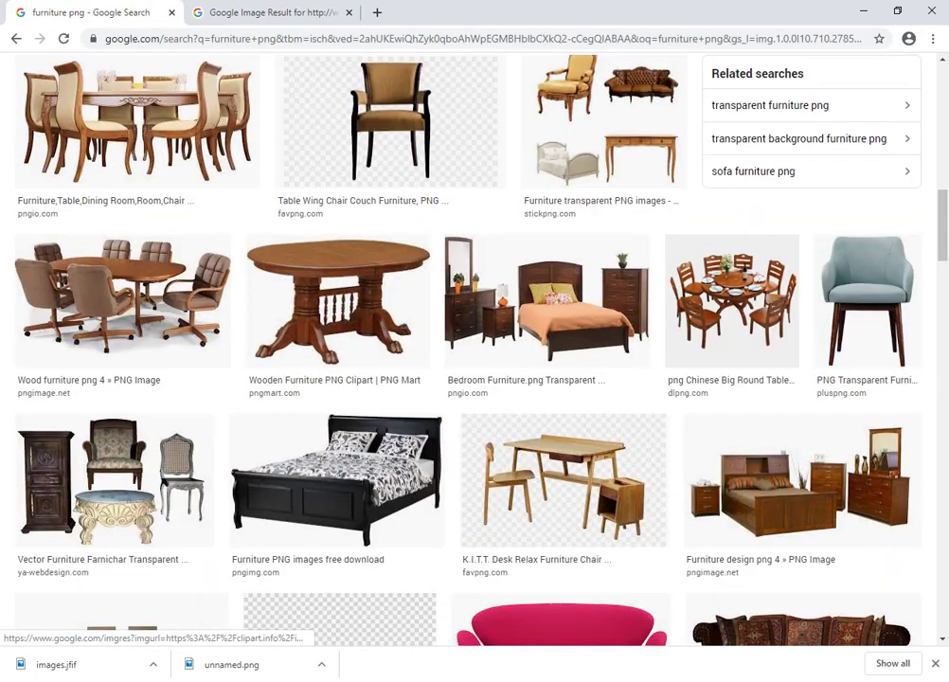
scroll(561, 365, down, 3)
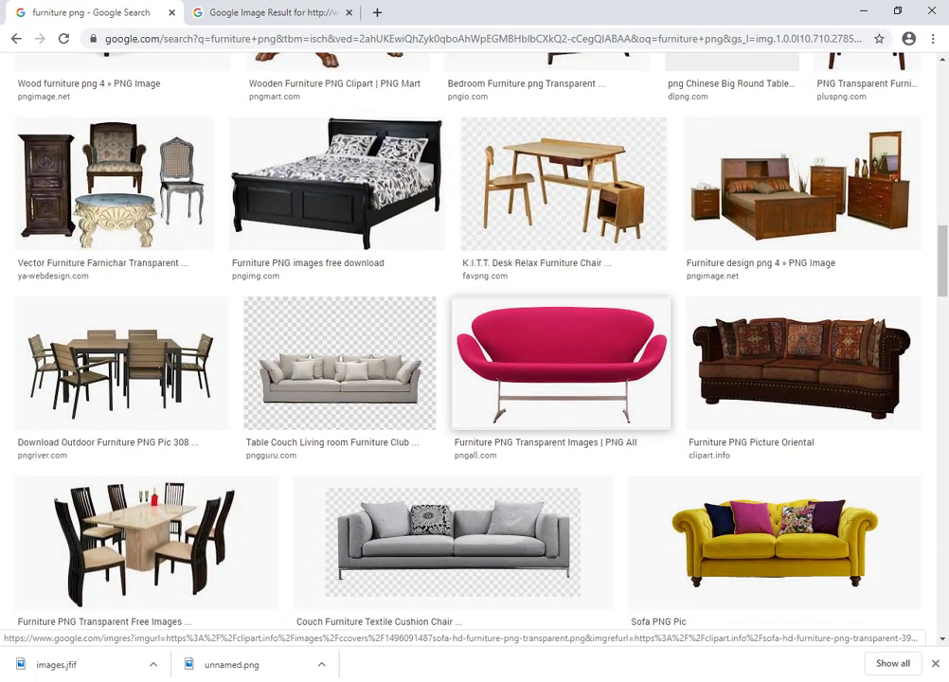
scroll(560, 365, down, 2)
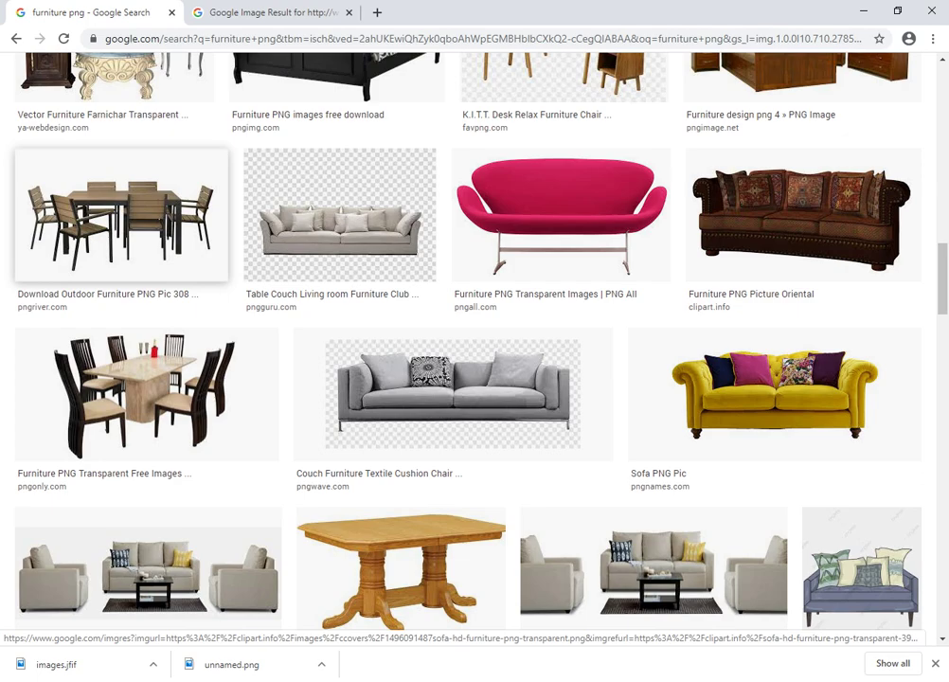
scroll(379, 341, up, 10)
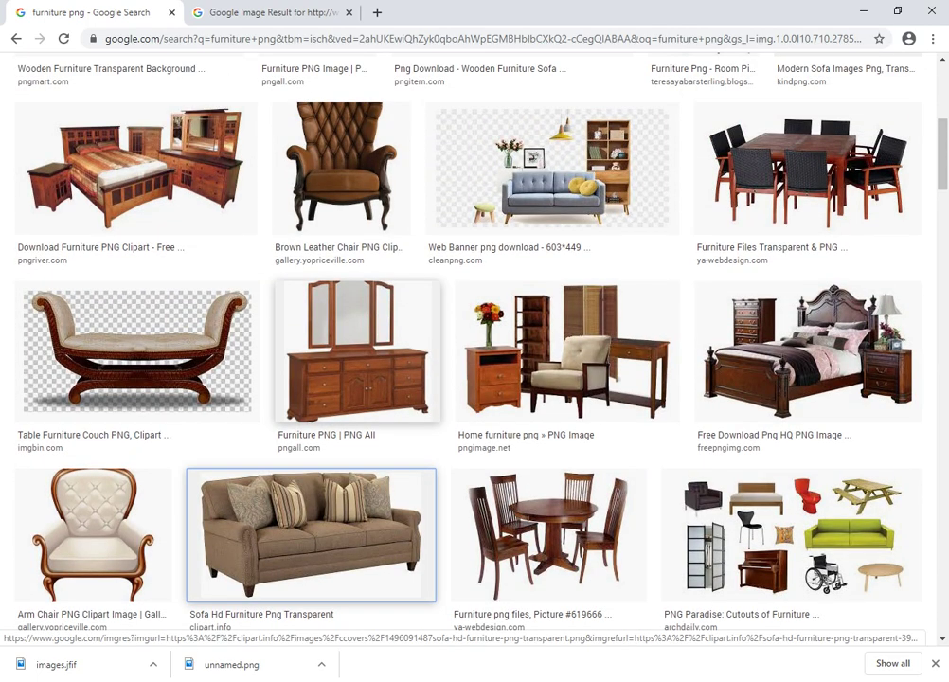
scroll(327, 322, up, 4)
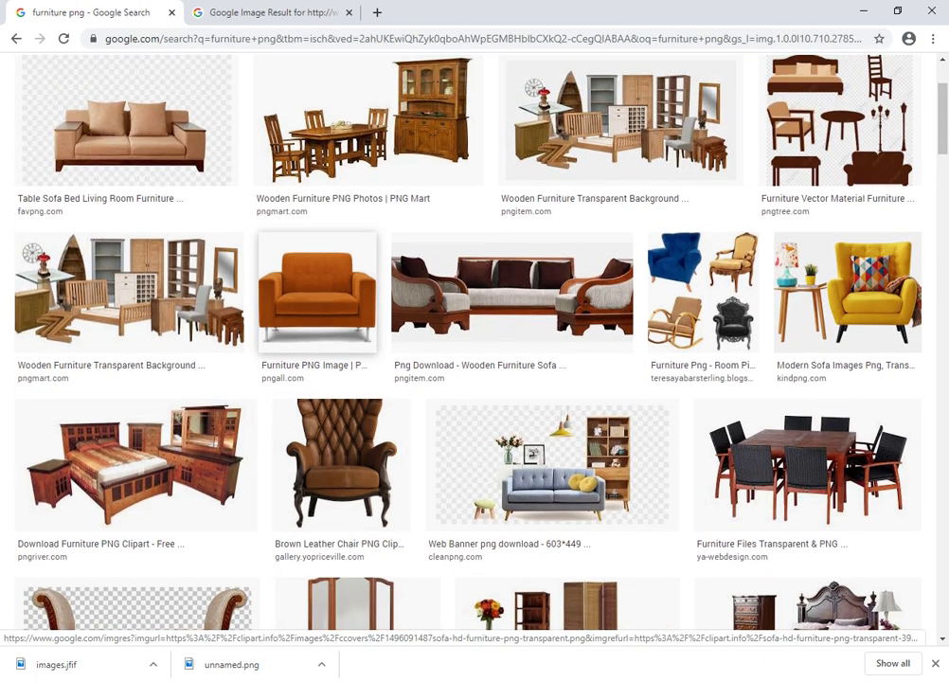
scroll(379, 341, up, 2)
scroll(378, 341, down, 10)
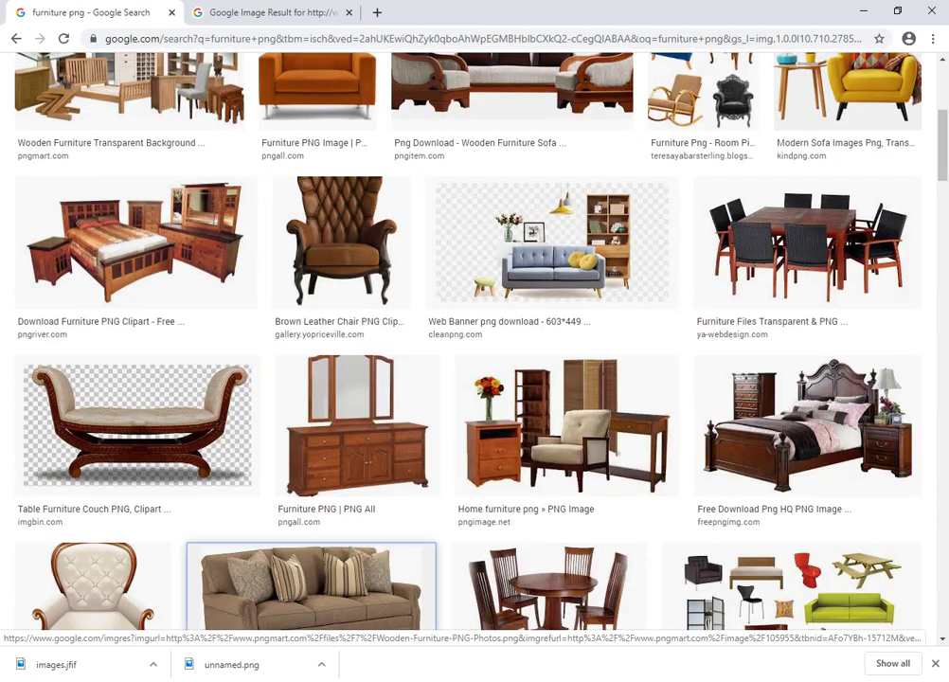
scroll(378, 341, down, 2)
right_click(384, 286)
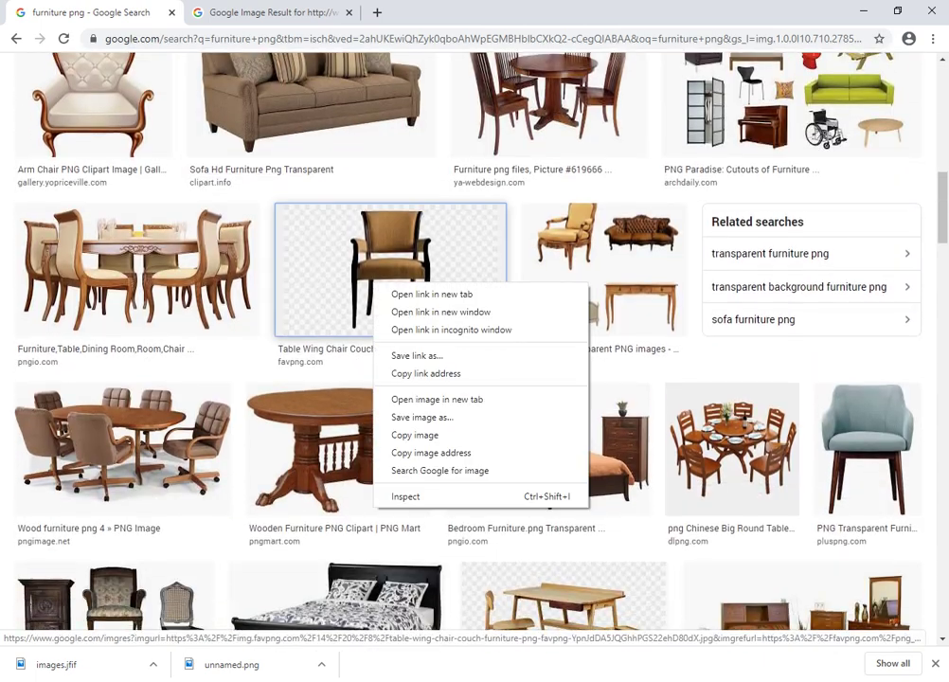
scroll(385, 285, down, 3)
scroll(384, 285, down, 2)
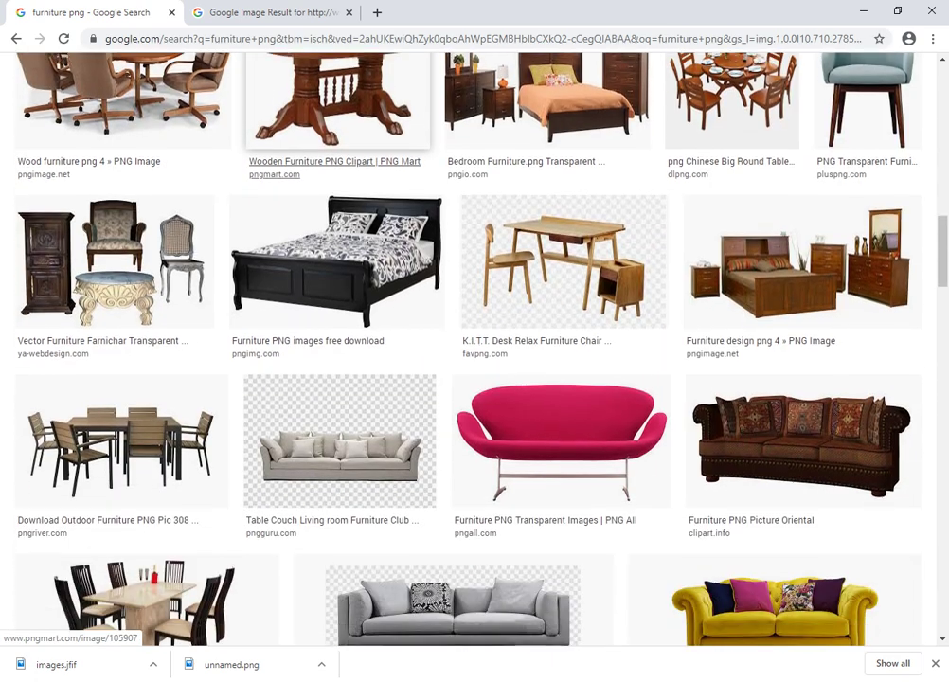
scroll(385, 285, down, 5)
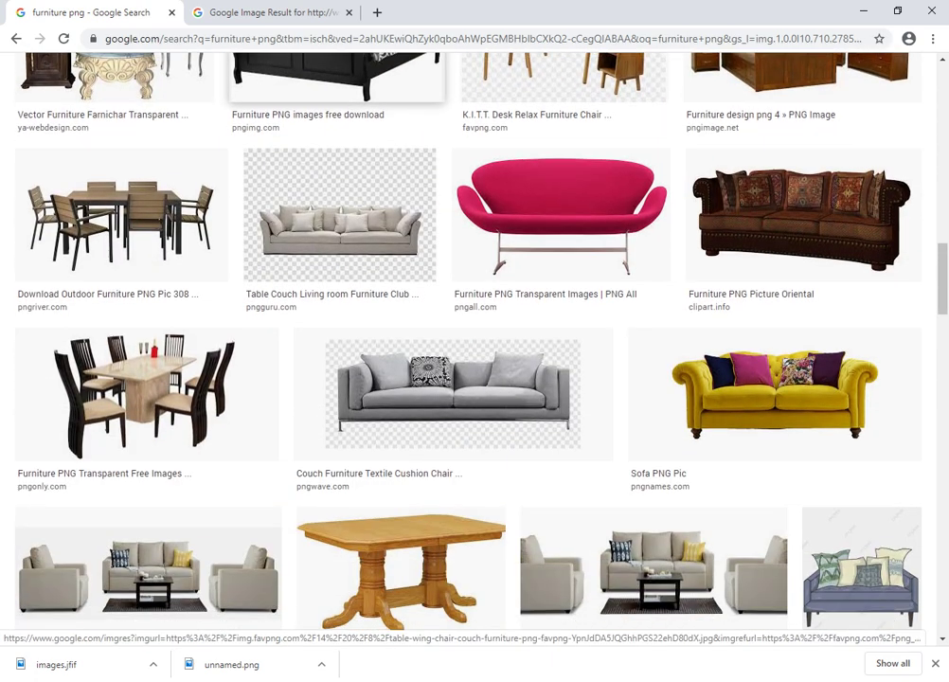
scroll(384, 285, down, 3)
scroll(469, 218, down, 2)
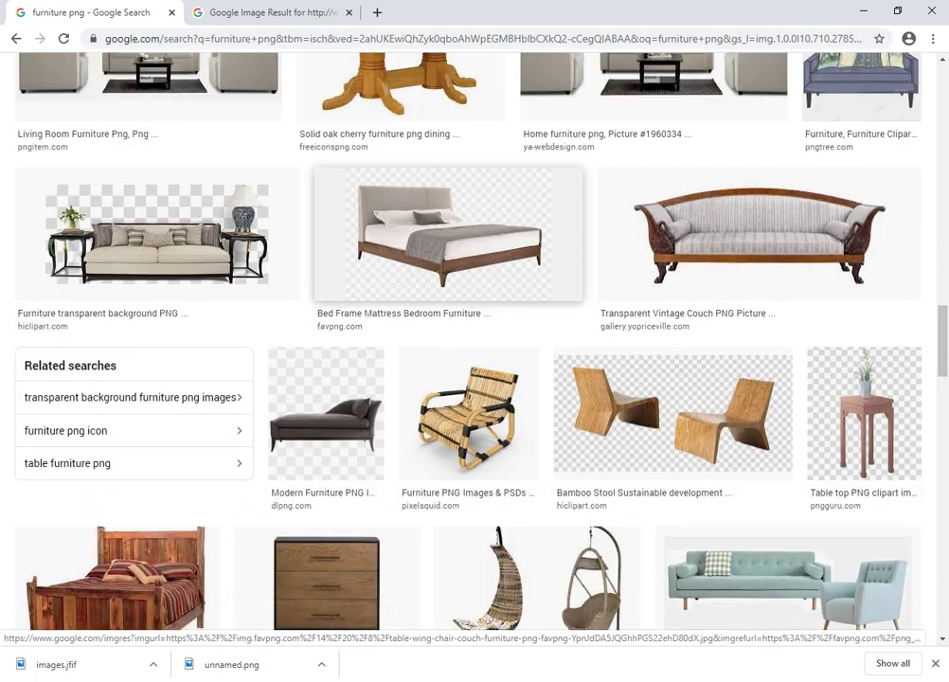
scroll(469, 218, down, 2)
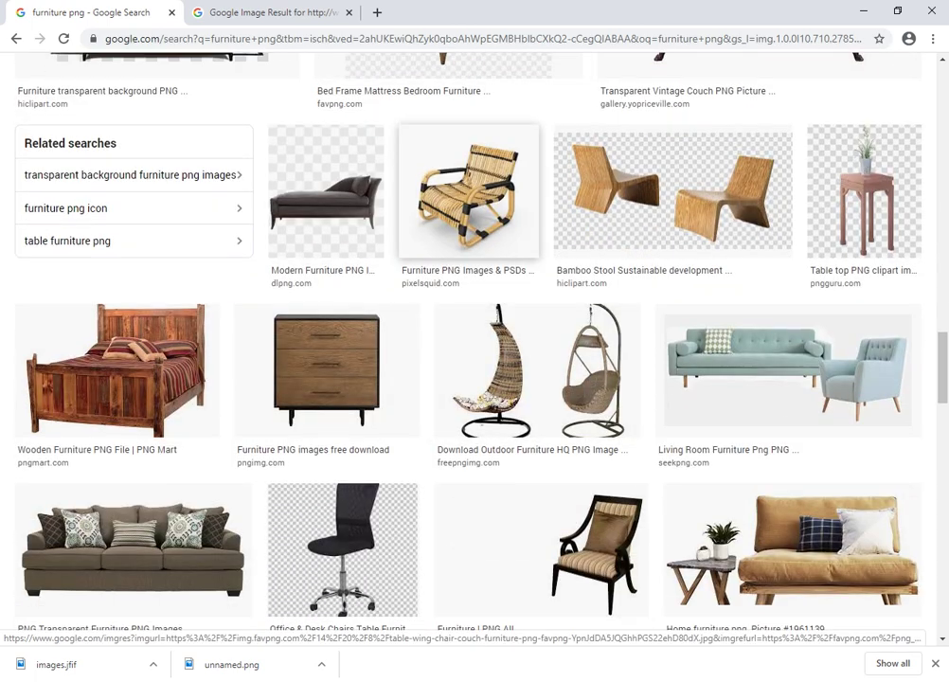
right_click(349, 197)
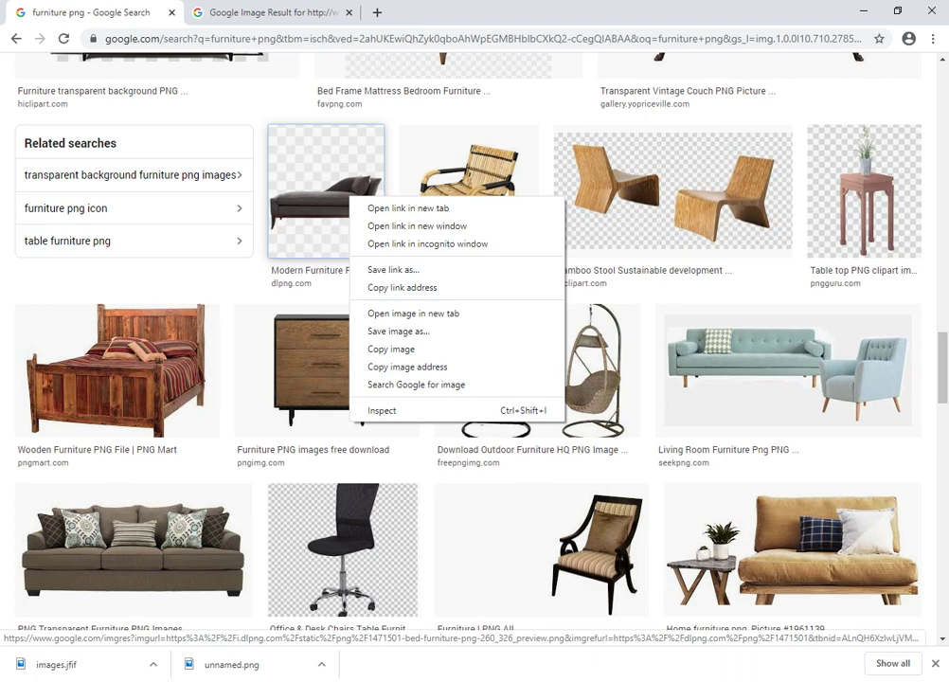
key(Escape)
scroll(540, 341, down, 3)
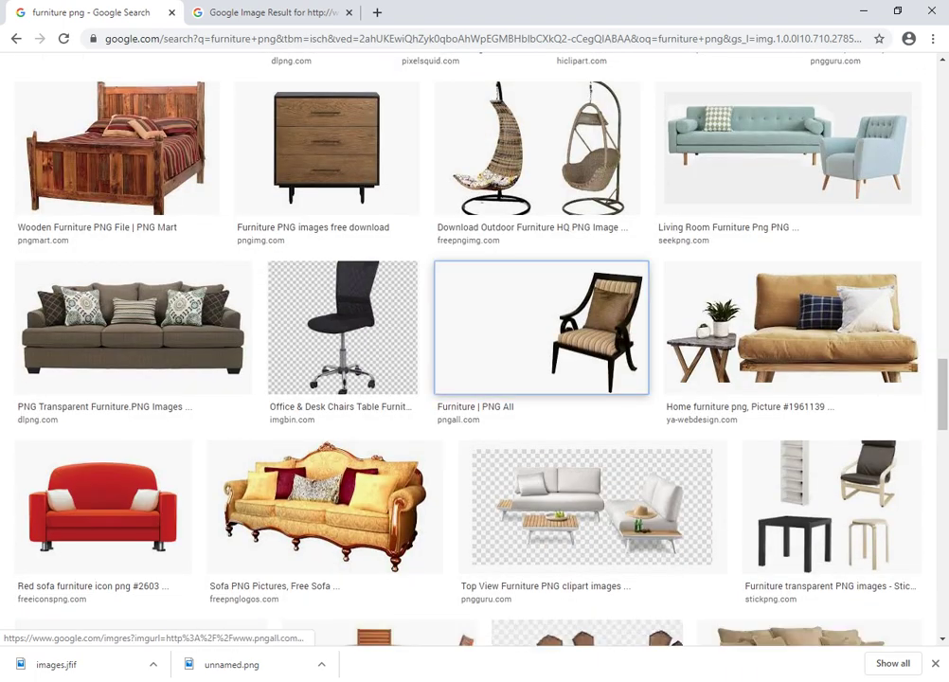
- Open the PNG All striped armchair image in a new tab and save it as images (1) in JPEG format to the "5 to 7" class folder
click(540, 341)
right_click(634, 186)
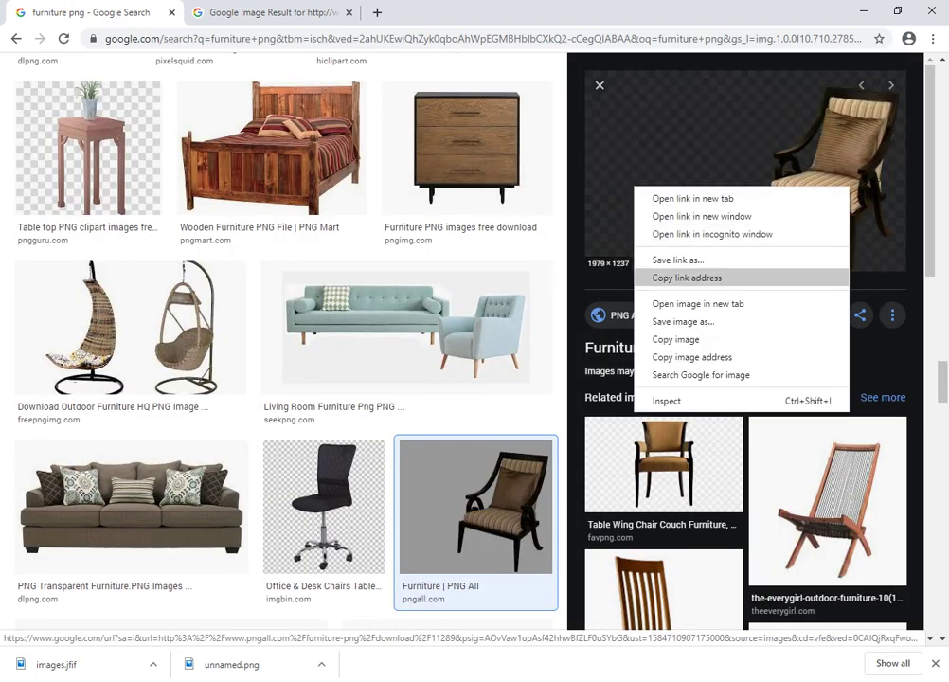
click(698, 303)
click(422, 13)
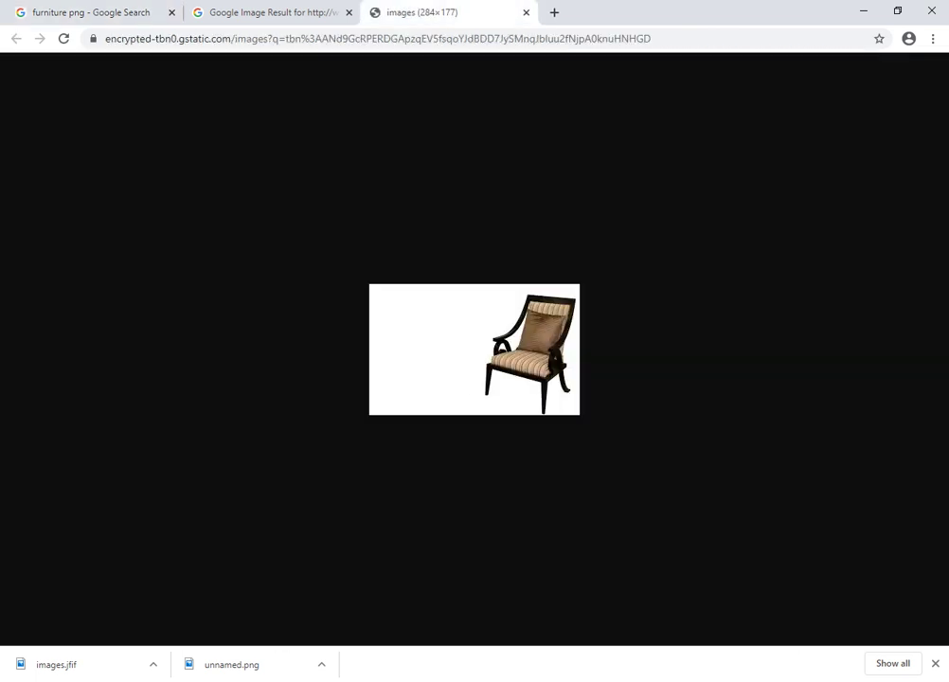
right_click(464, 328)
click(511, 358)
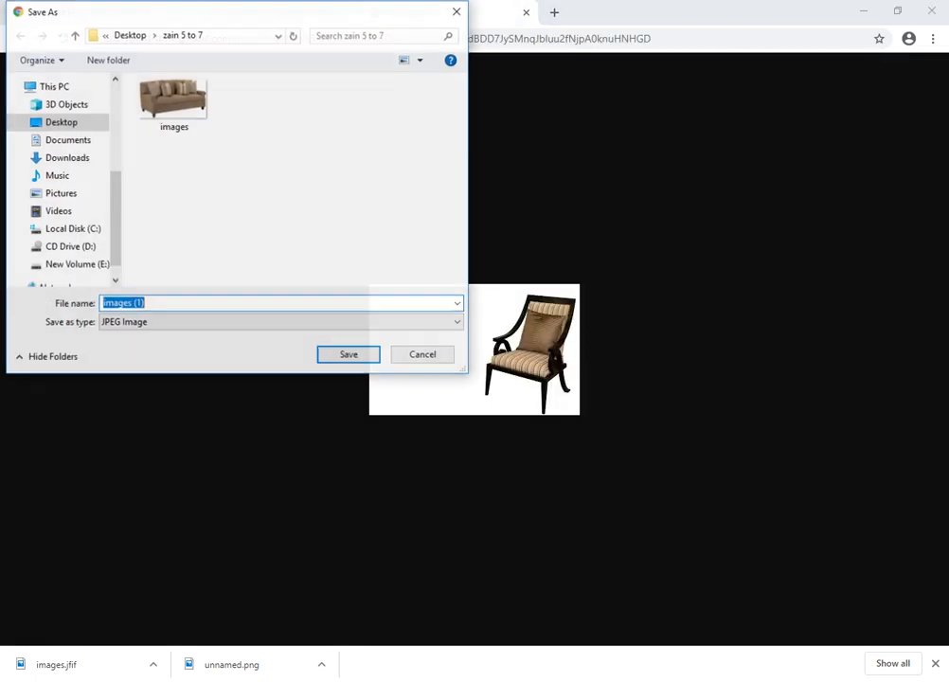
key(Return)
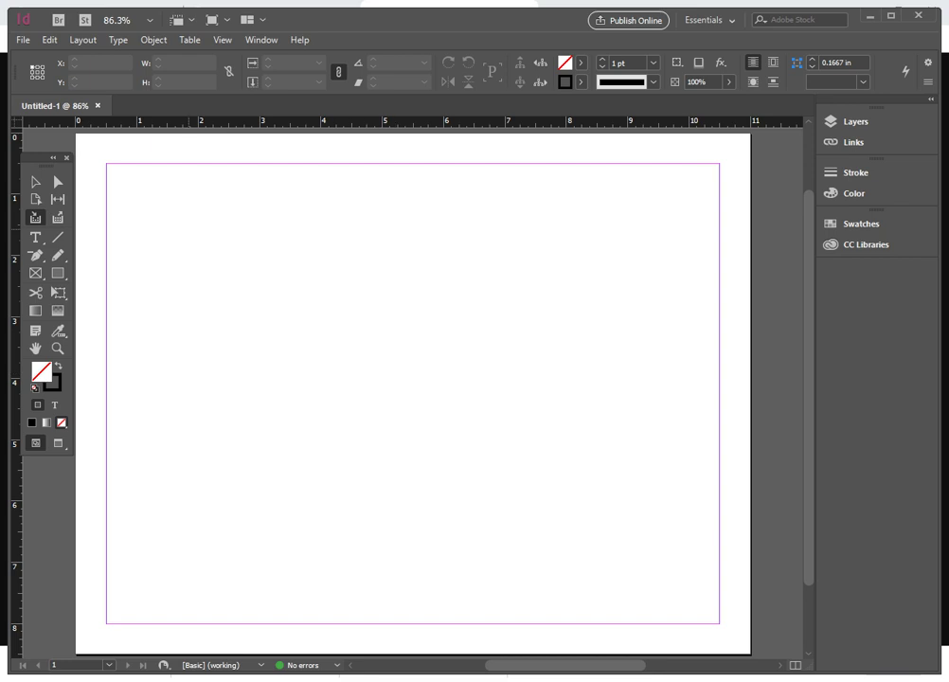
- Place the unnamed dining set image from the "5 to 7" class folder on the page at about X 2.06 in, Y 1.83 in
key(v)
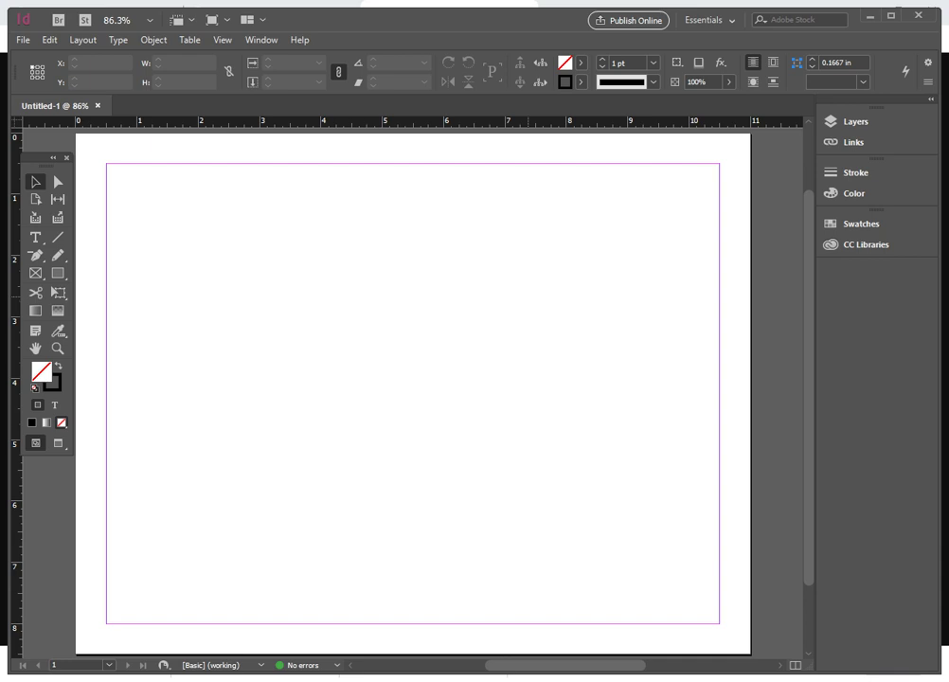
key(ctrl+d)
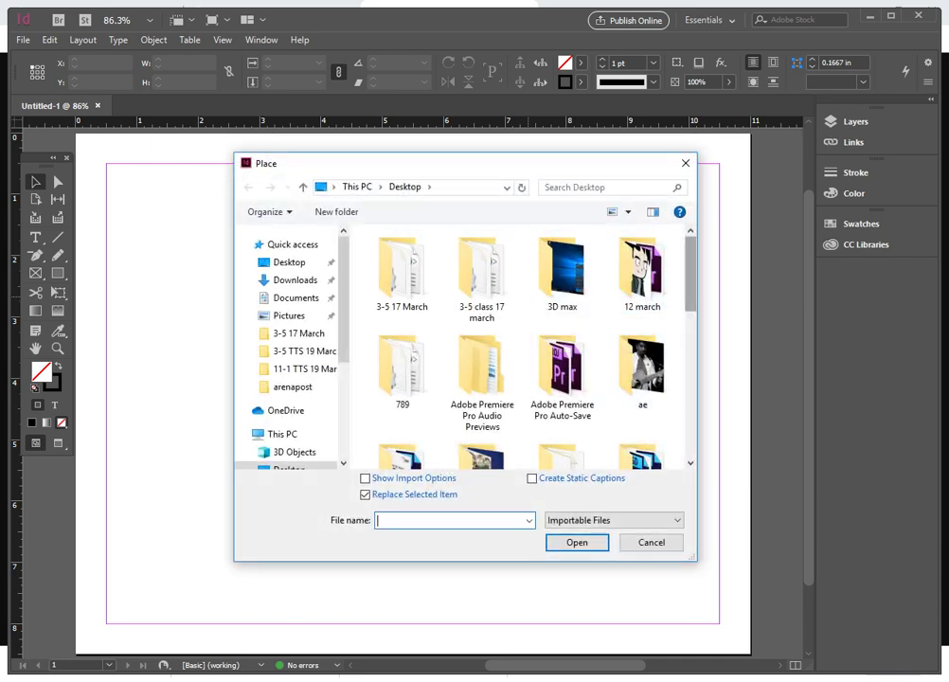
scroll(540, 270, down, 5)
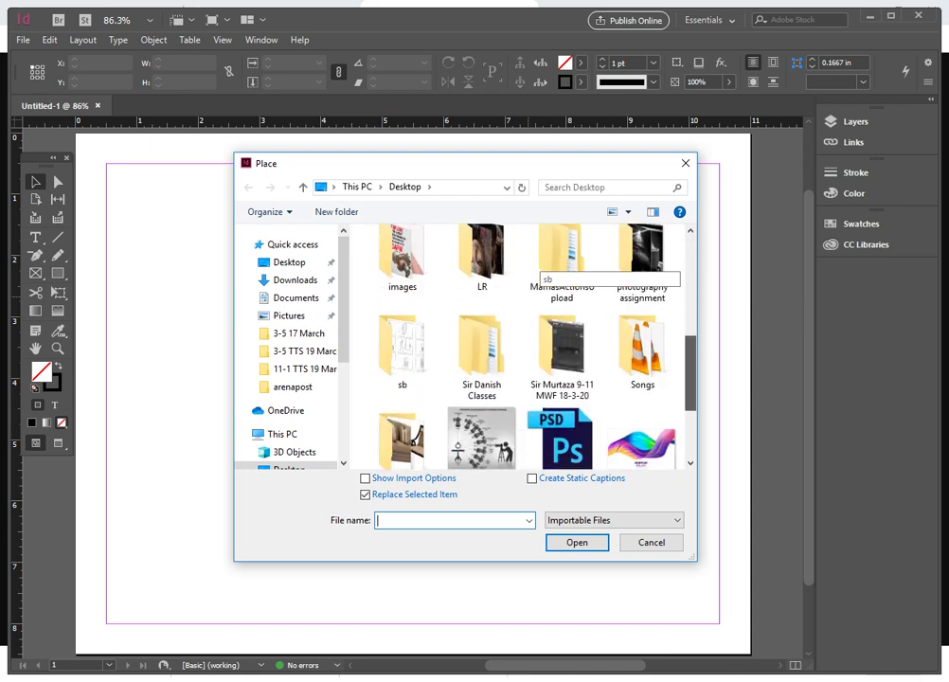
scroll(544, 270, down, 2)
scroll(544, 270, up, 2)
scroll(544, 270, down, 2)
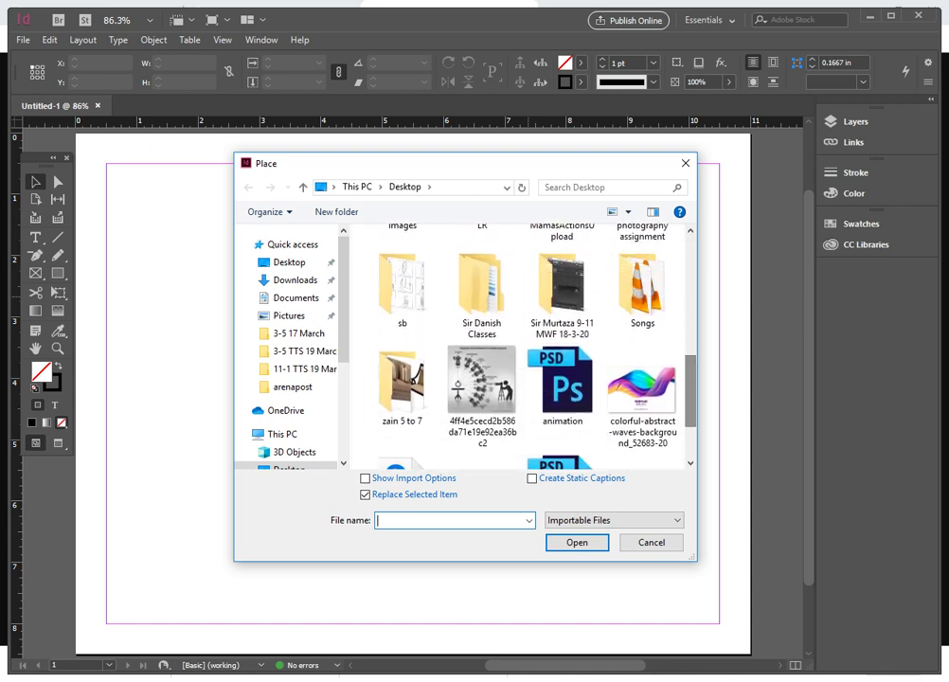
double_click(401, 383)
click(402, 255)
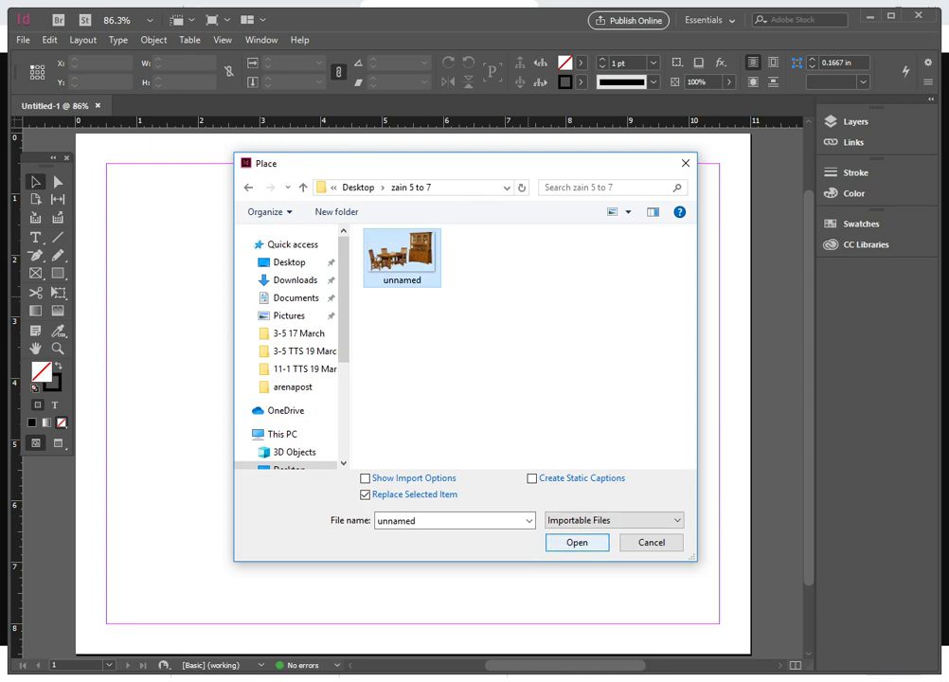
click(573, 542)
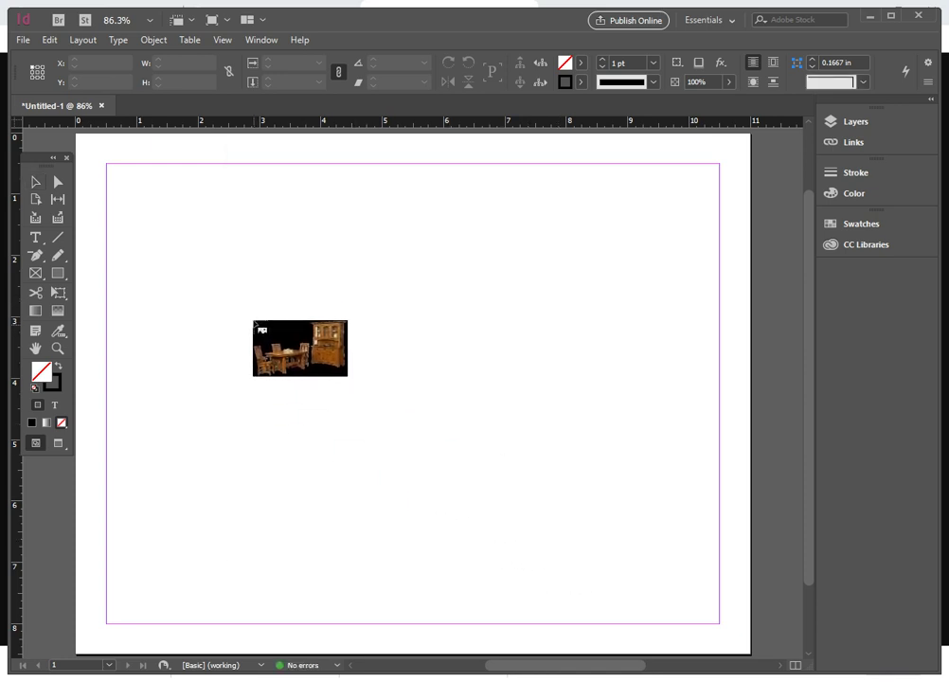
click(202, 245)
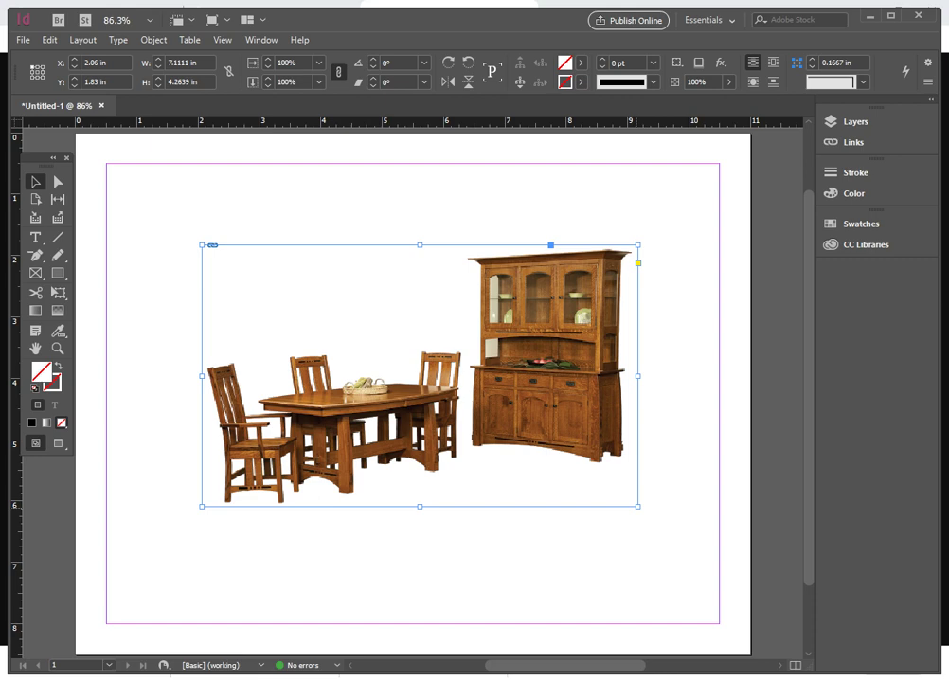
- Scale the dining set picture together with its frame proportionally to about 2.79 × 1.68 in
drag(637, 506, 452, 392)
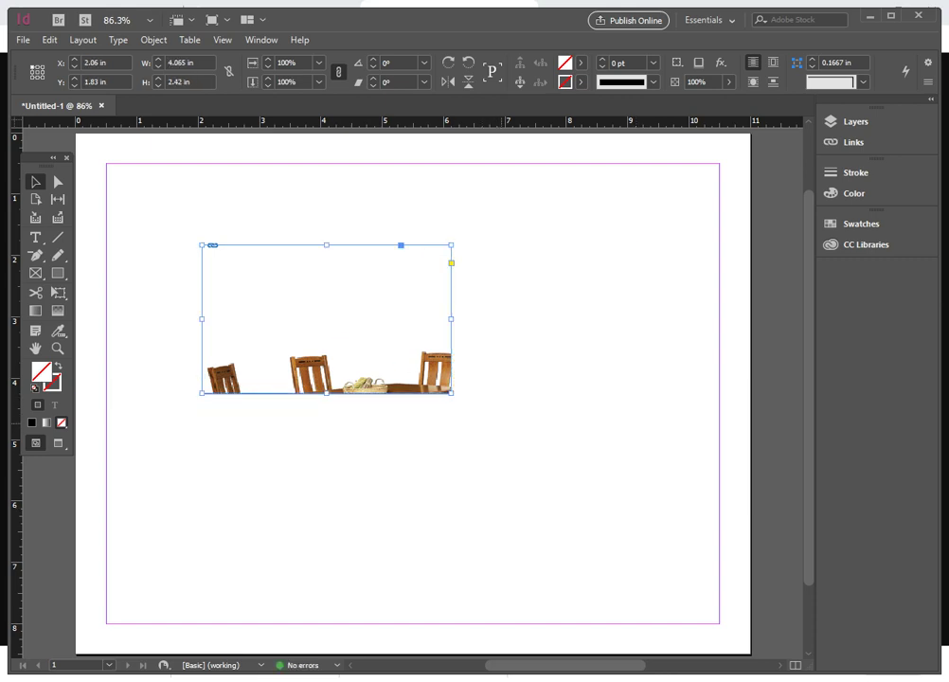
key(ctrl+z)
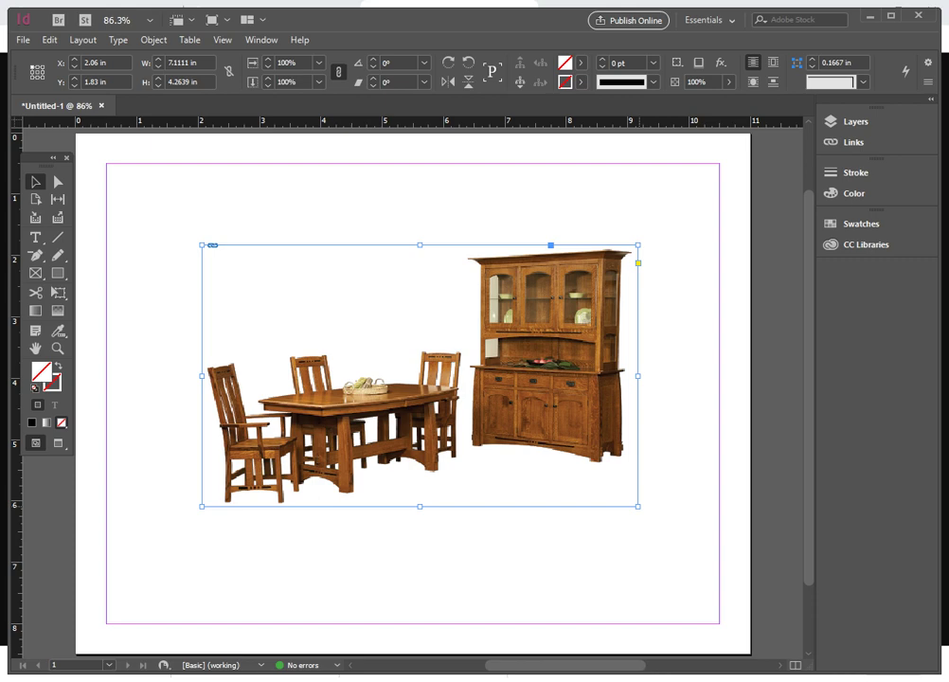
drag(637, 505, 373, 348)
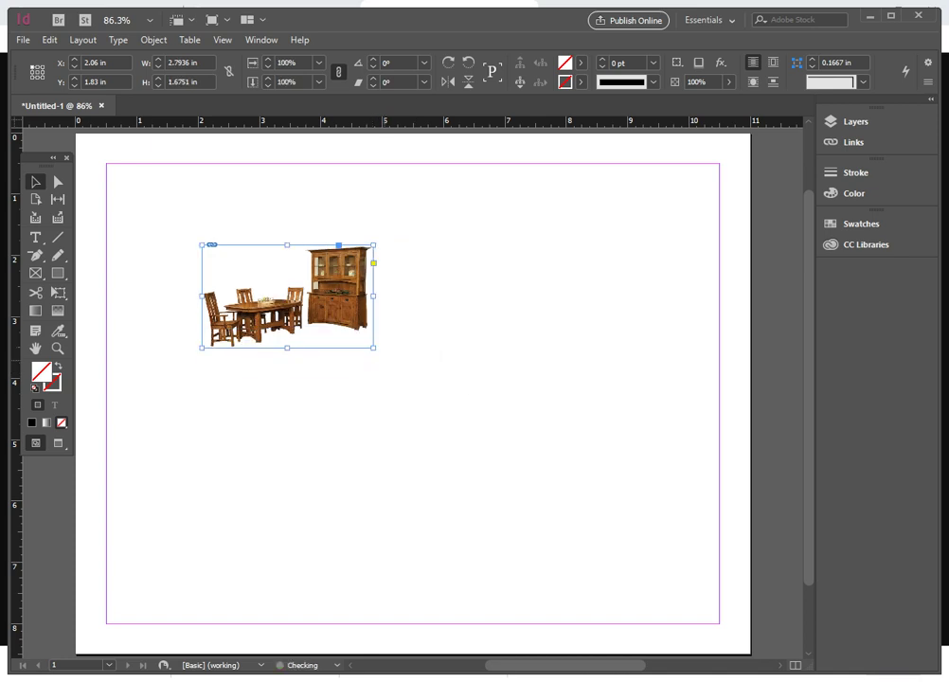
- Move the dining set picture into the page's upper-left margin corner, at about X 0.625 in, Y 0.625 in, and deselect it
drag(306, 312, 242, 254)
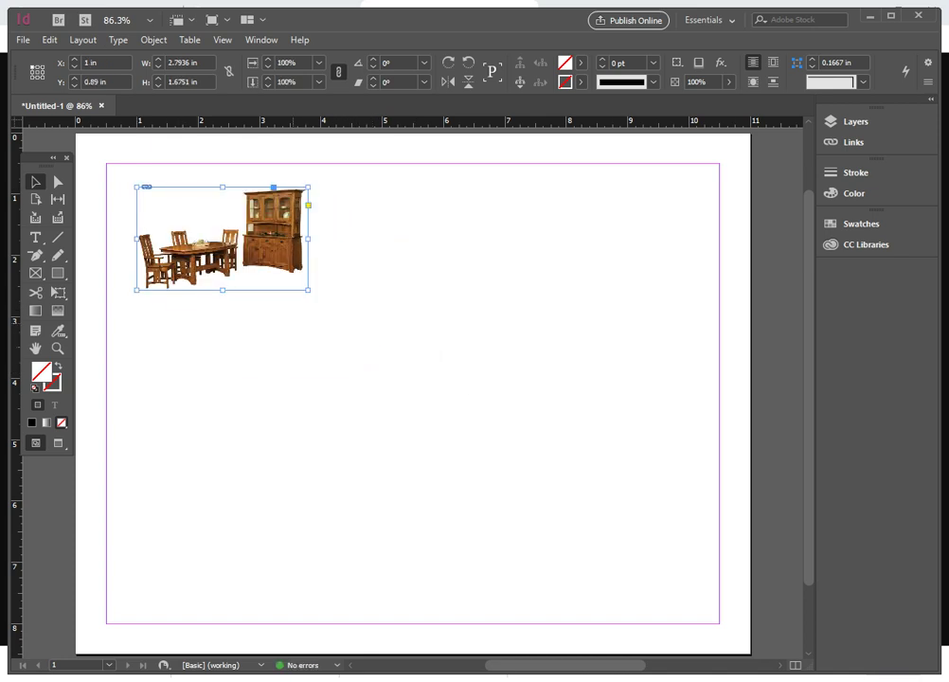
click(321, 340)
key(ctrl+a)
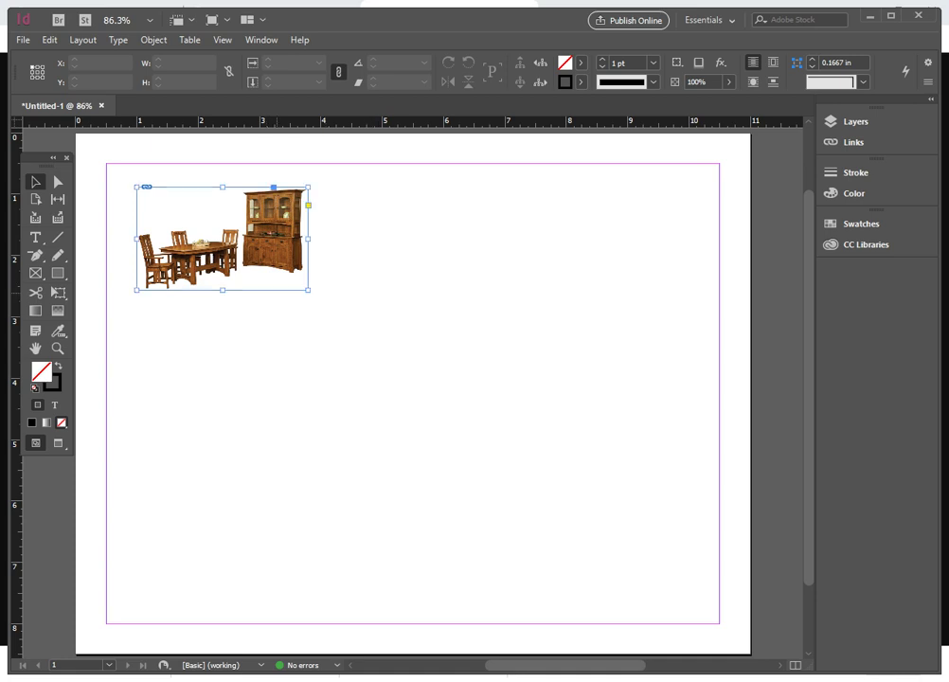
key(ctrl+shift+a)
drag(277, 253, 253, 236)
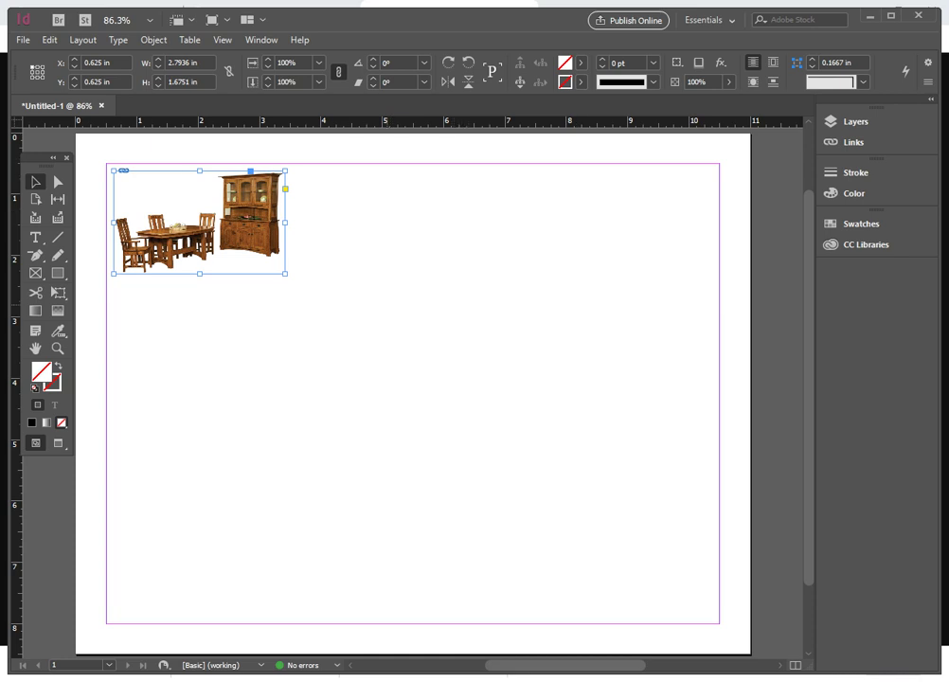
key(ctrl+shift+a)
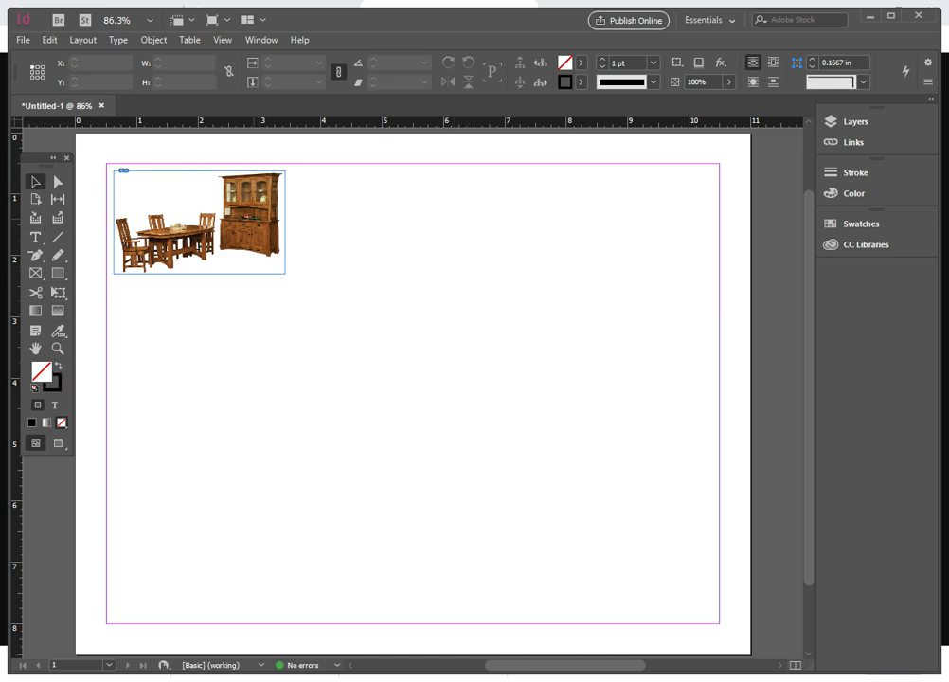
click(220, 219)
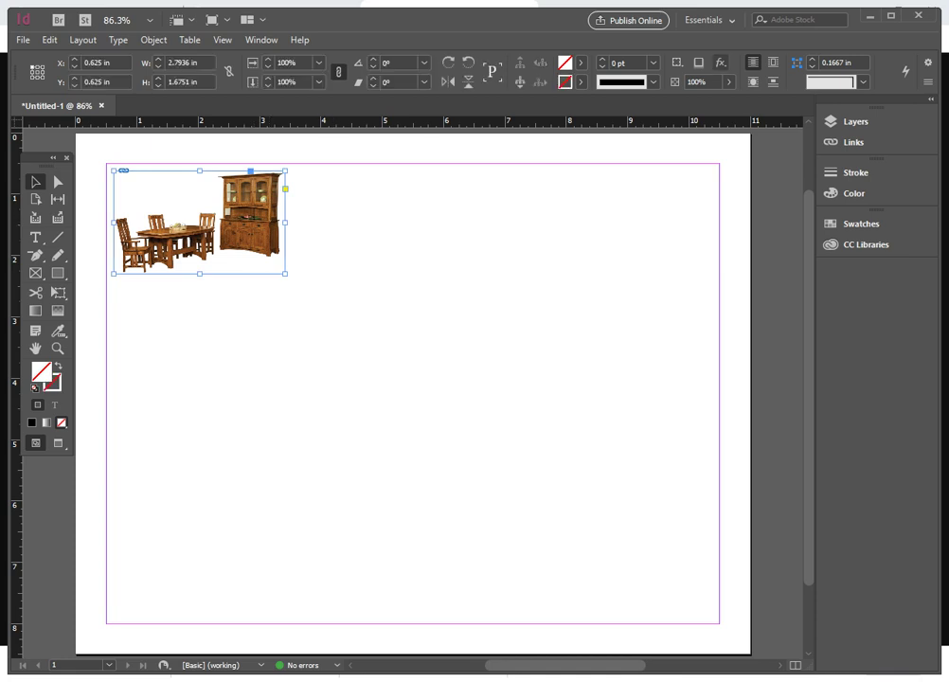
key(ctrl+shift+a)
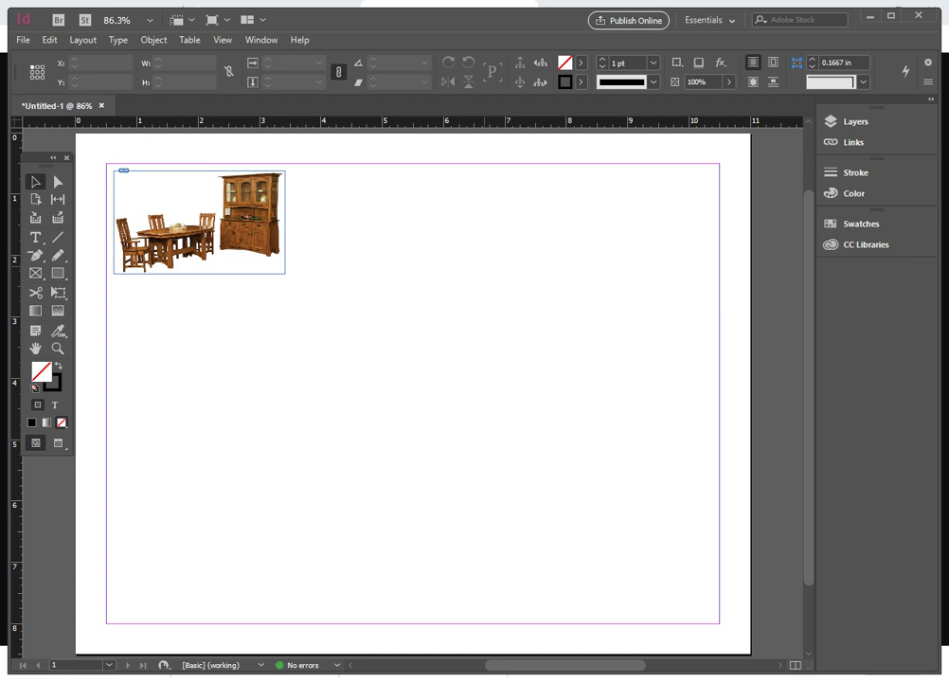
- Preview the page without margins and frame edges, and return to the normal screen mode
key(w)
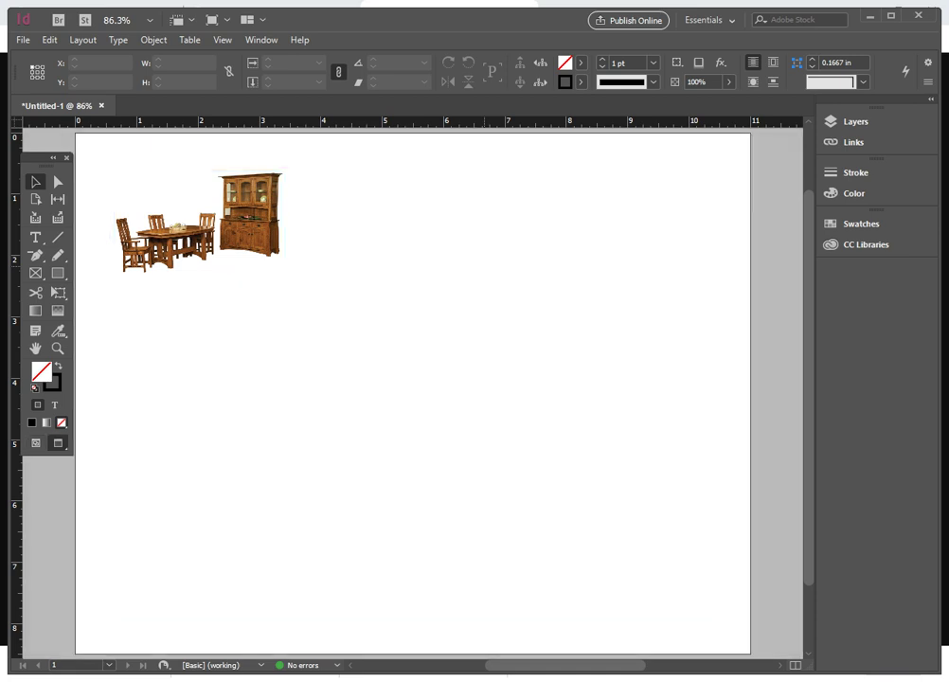
key(w)
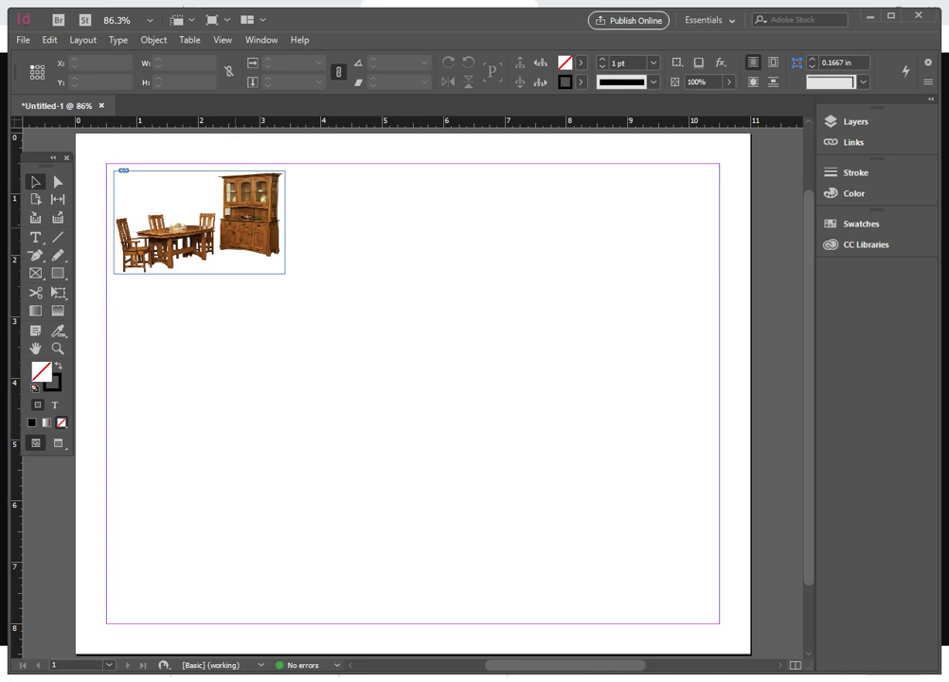
key(w)
key(w)
- Switch to File Explorer, check the saved images (1) file in the "5 to 7" class folder, and switch back to InDesign
mouse_move(346, 680)
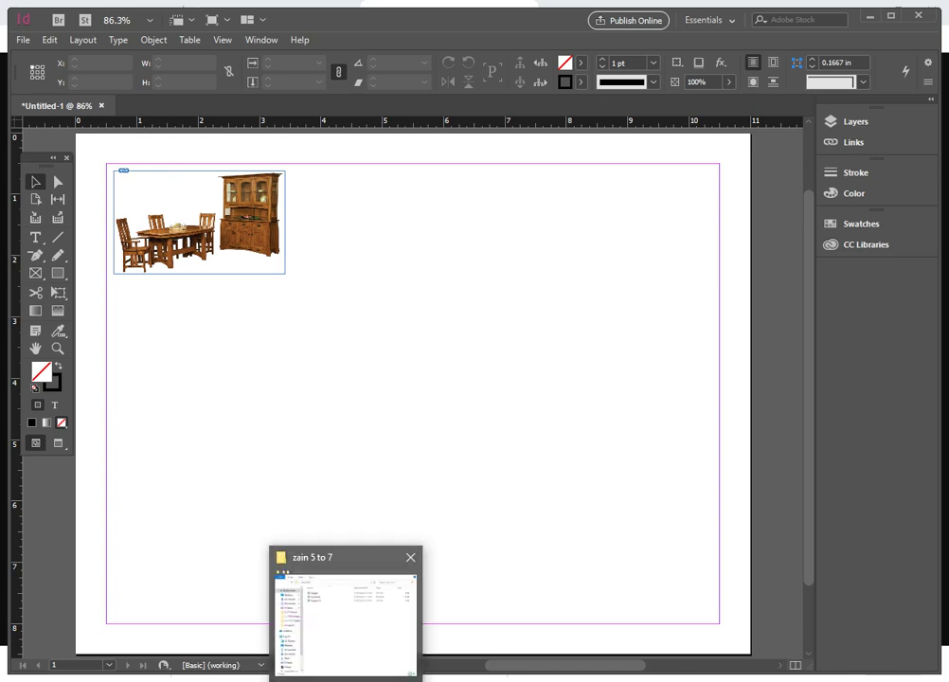
mouse_move(346, 620)
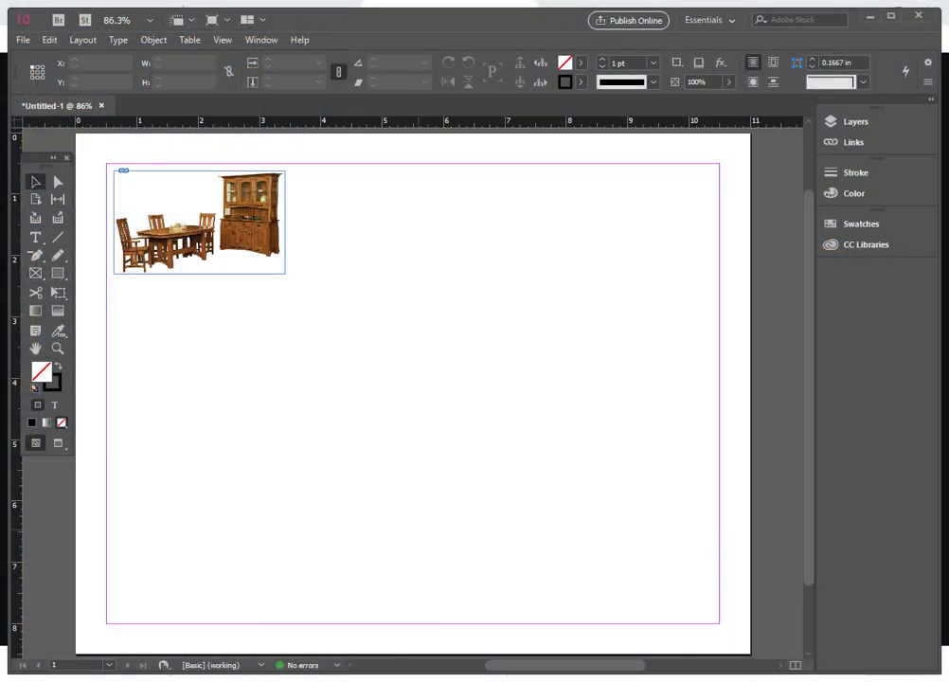
key(alt+Tab)
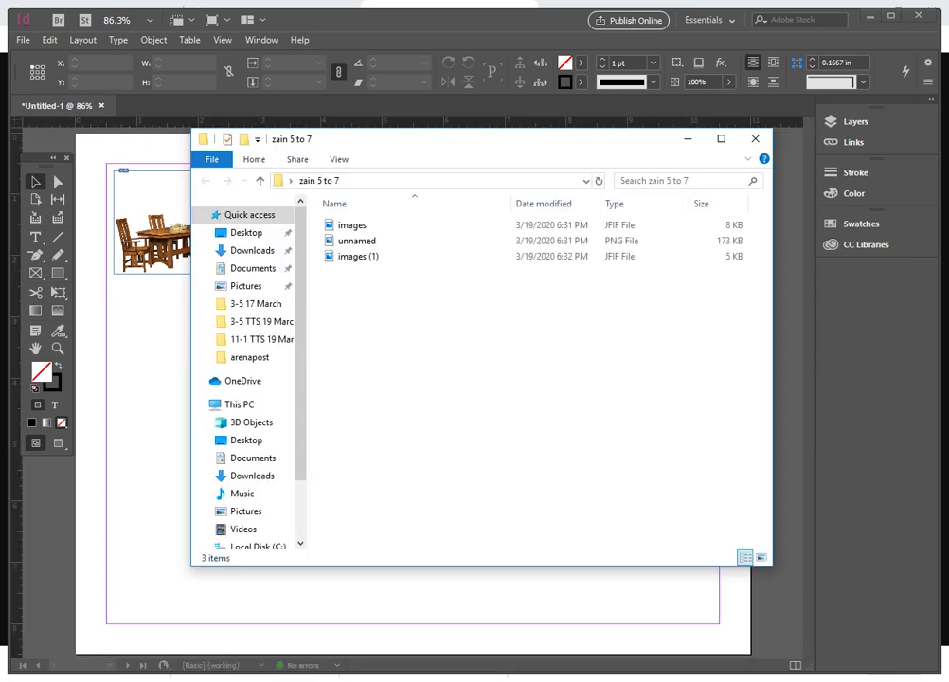
click(358, 256)
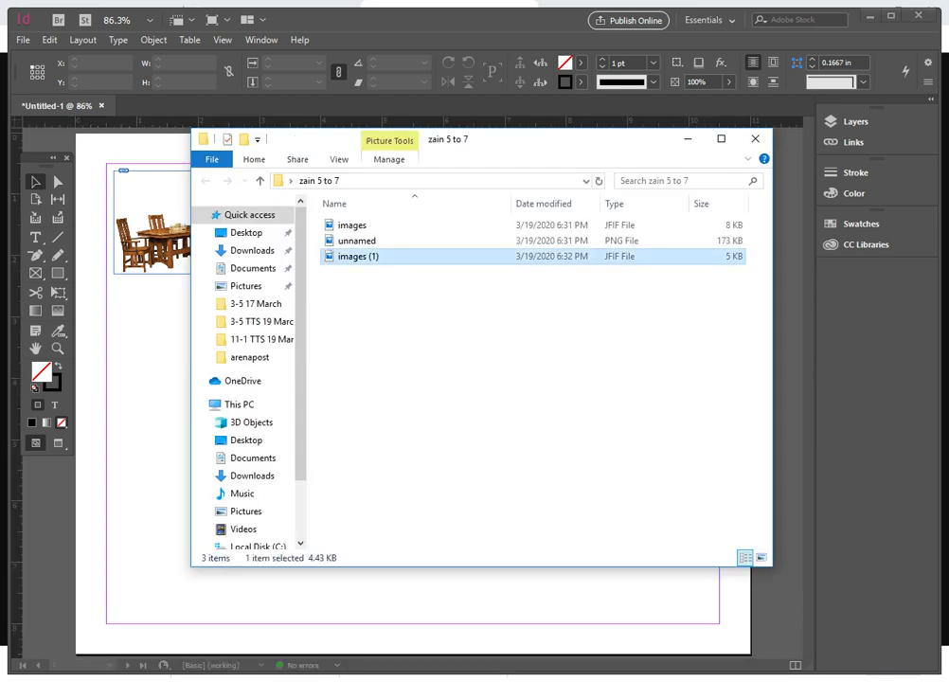
key(alt+Tab)
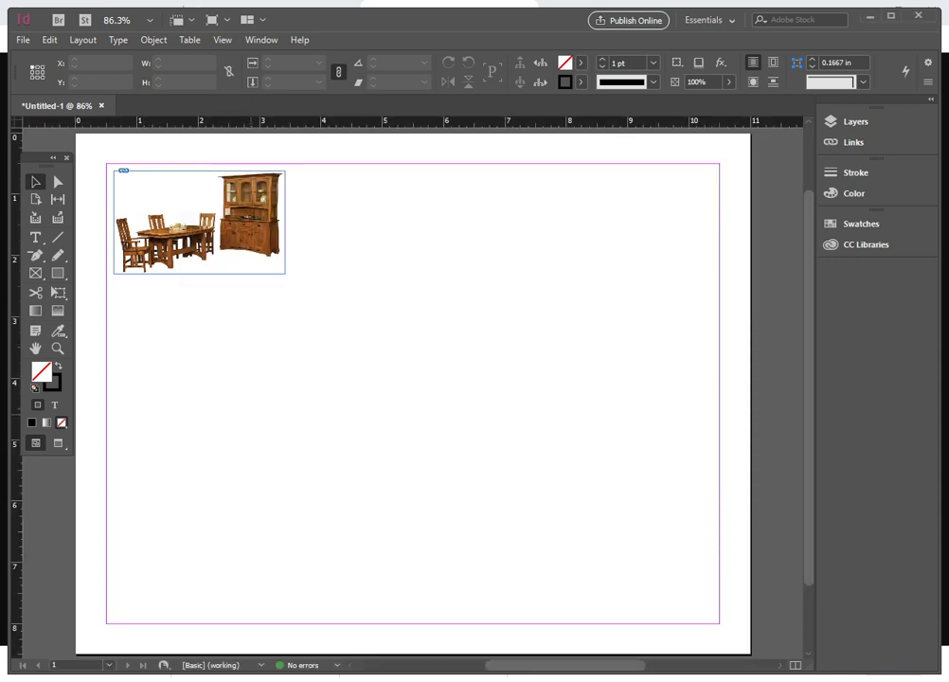
- Start placing an image from the "5 to 7" class folder and set the file type filter to All Files
key(ctrl+d)
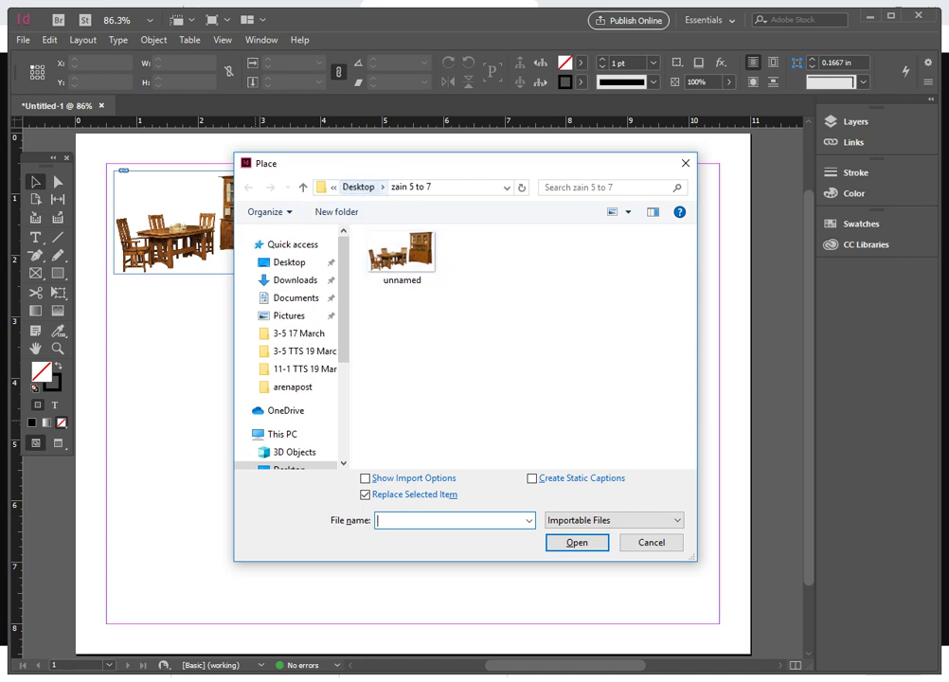
click(358, 187)
double_click(402, 402)
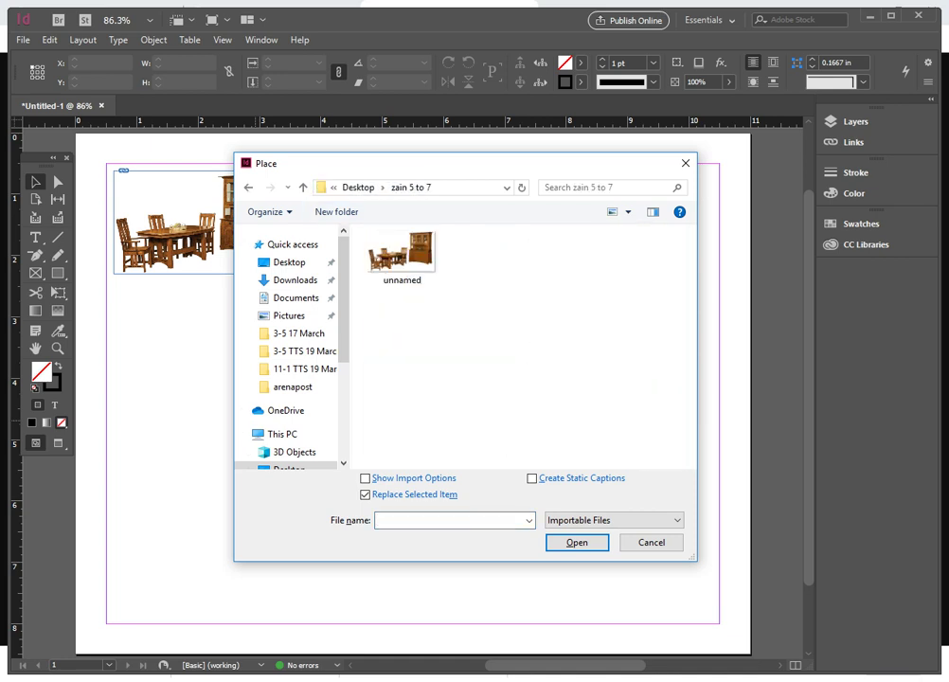
click(614, 520)
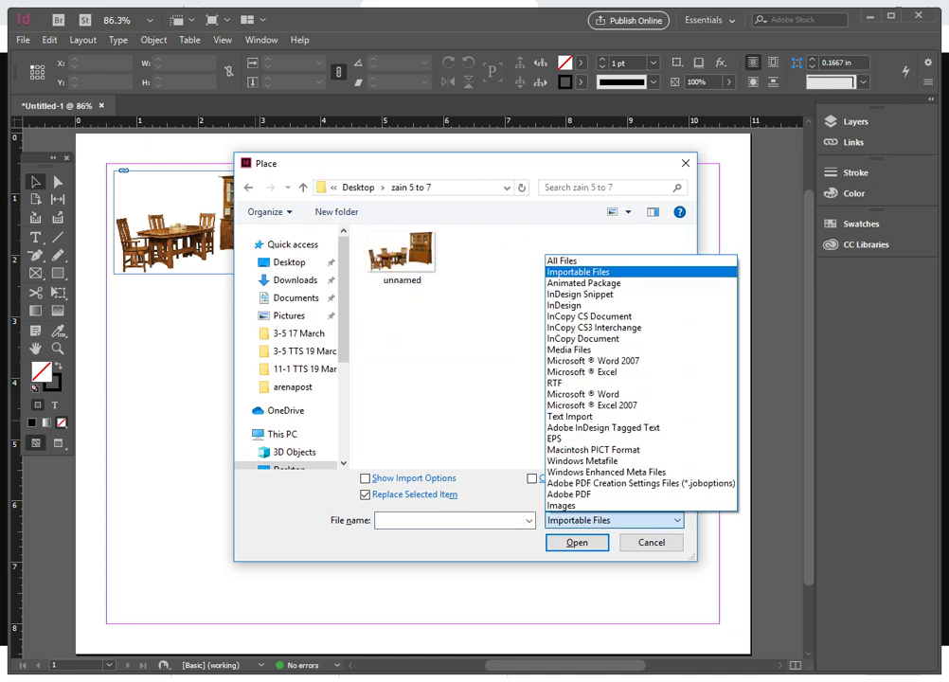
click(562, 261)
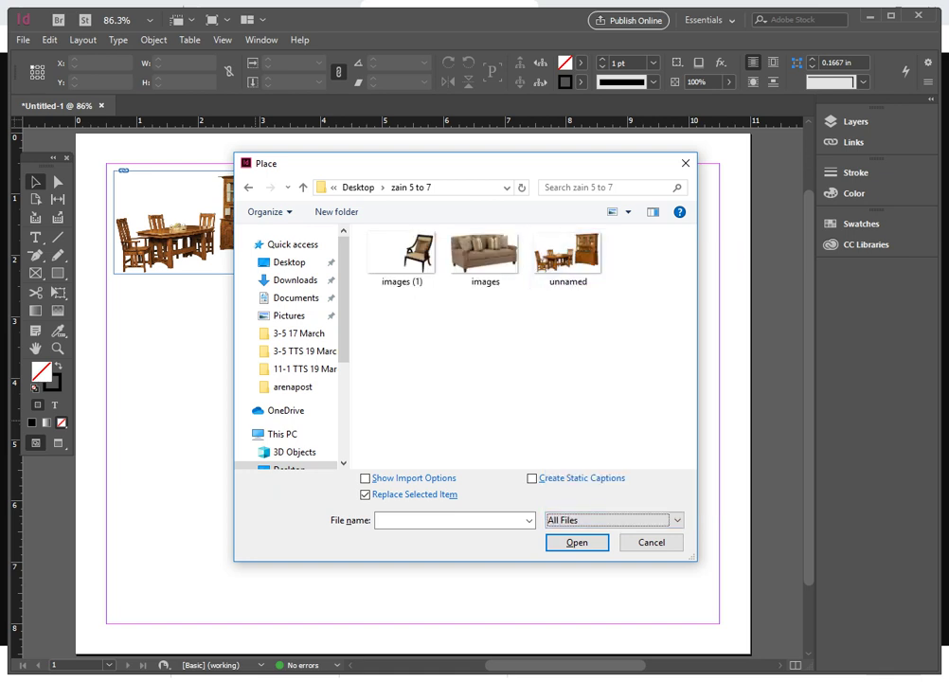
- Place the images sofa file on the page and move it near the upper-right margin corner, at about X 6.06 in, Y 0.625 in
click(485, 255)
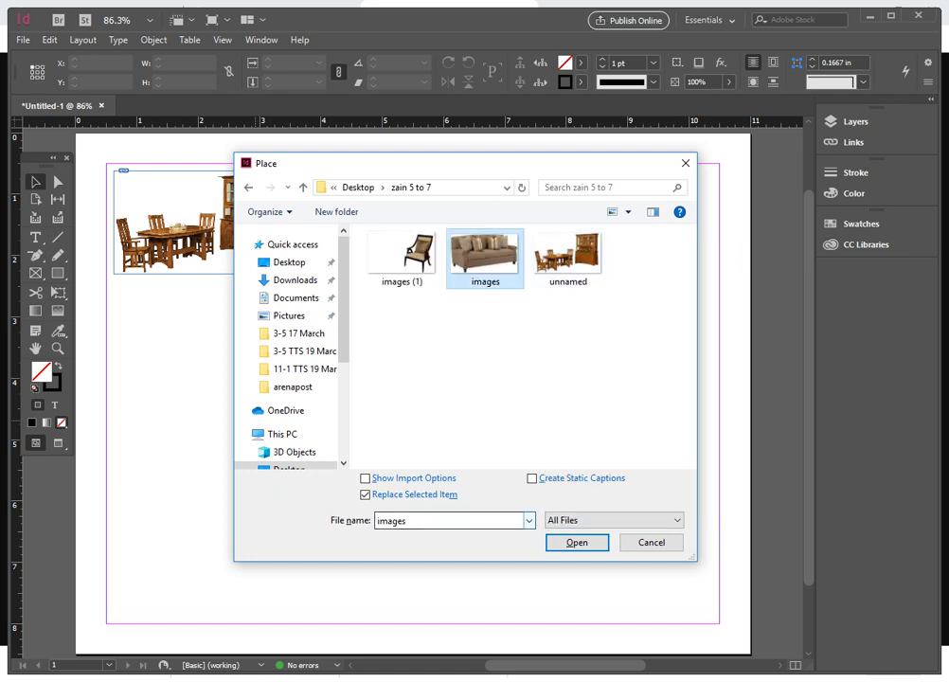
click(614, 520)
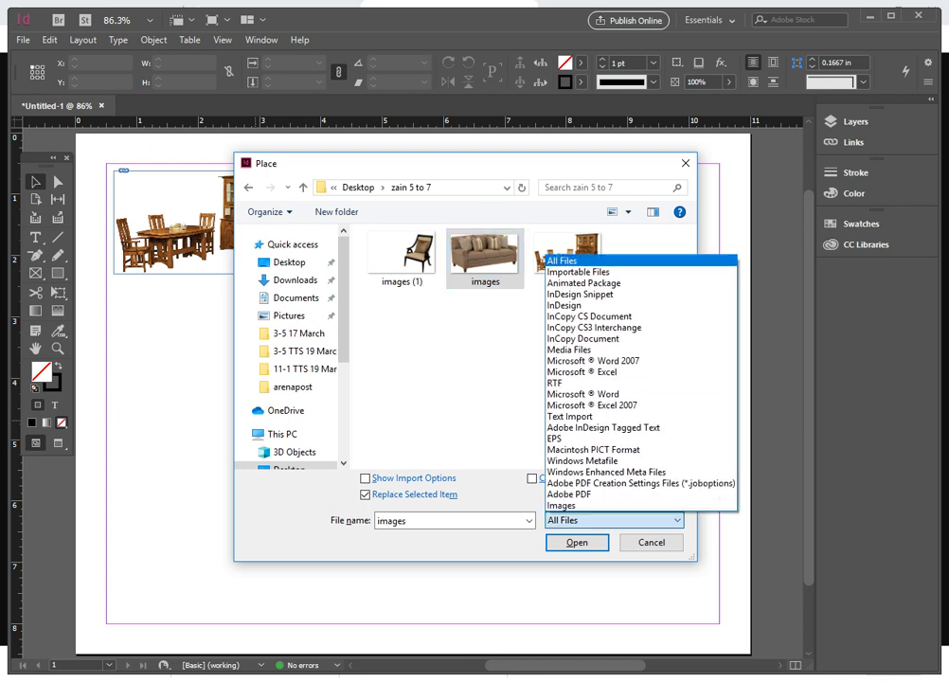
click(561, 260)
click(485, 256)
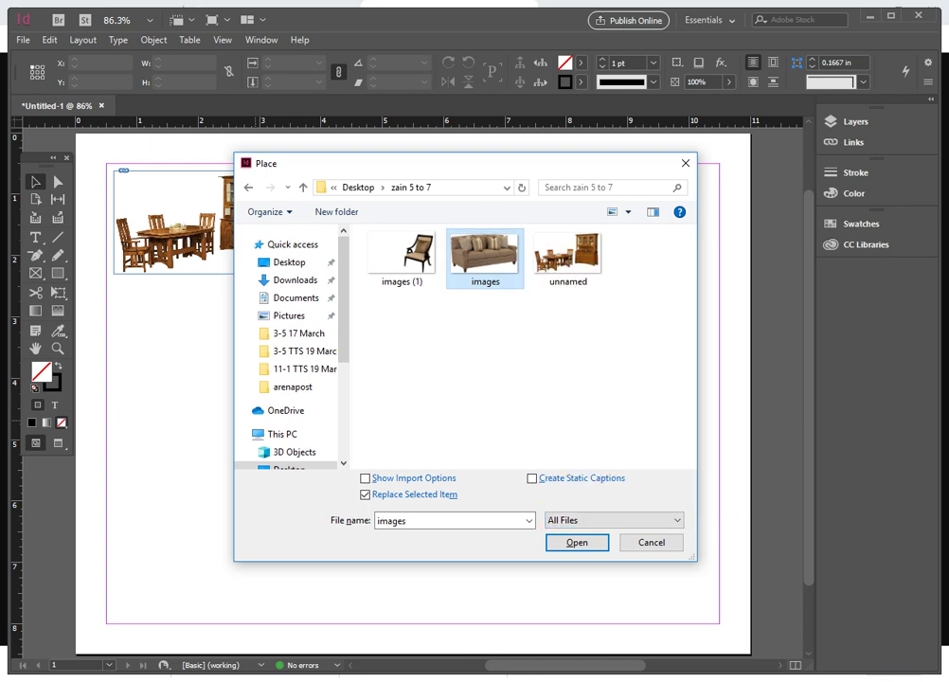
click(577, 542)
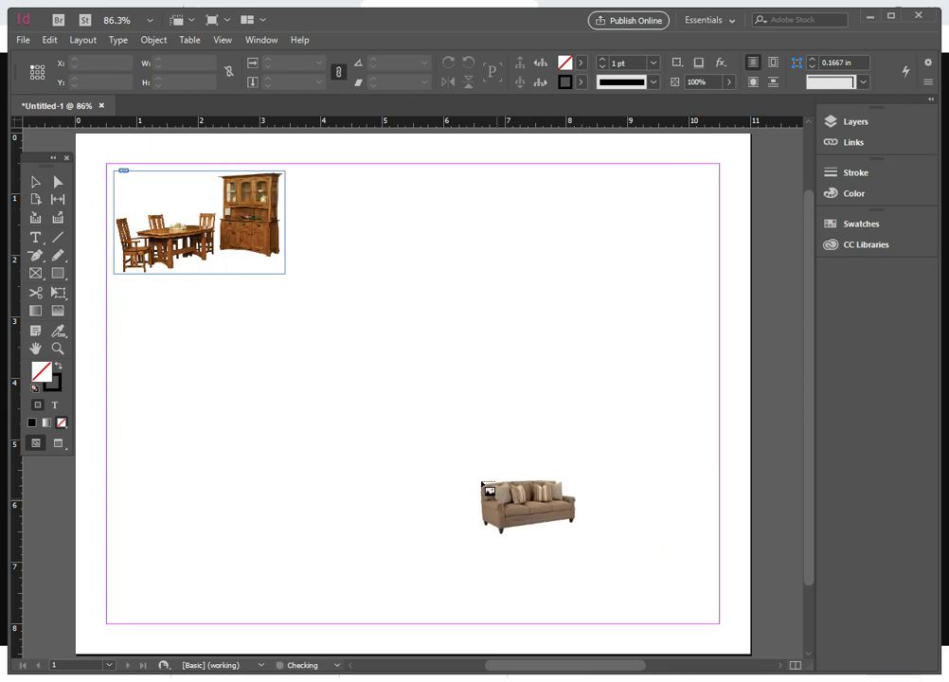
drag(309, 350, 562, 494)
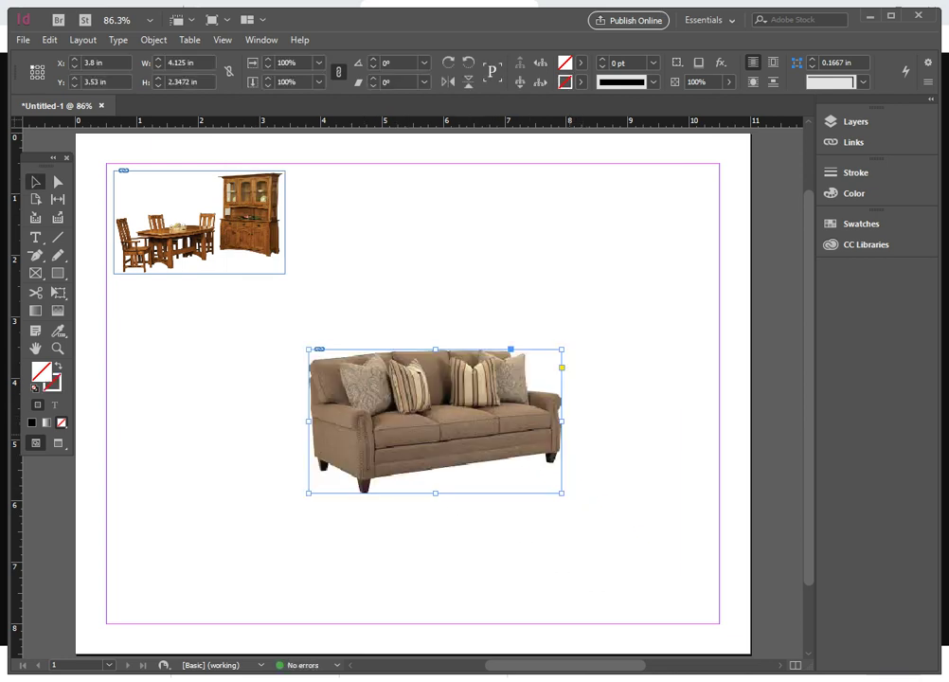
drag(484, 457, 621, 277)
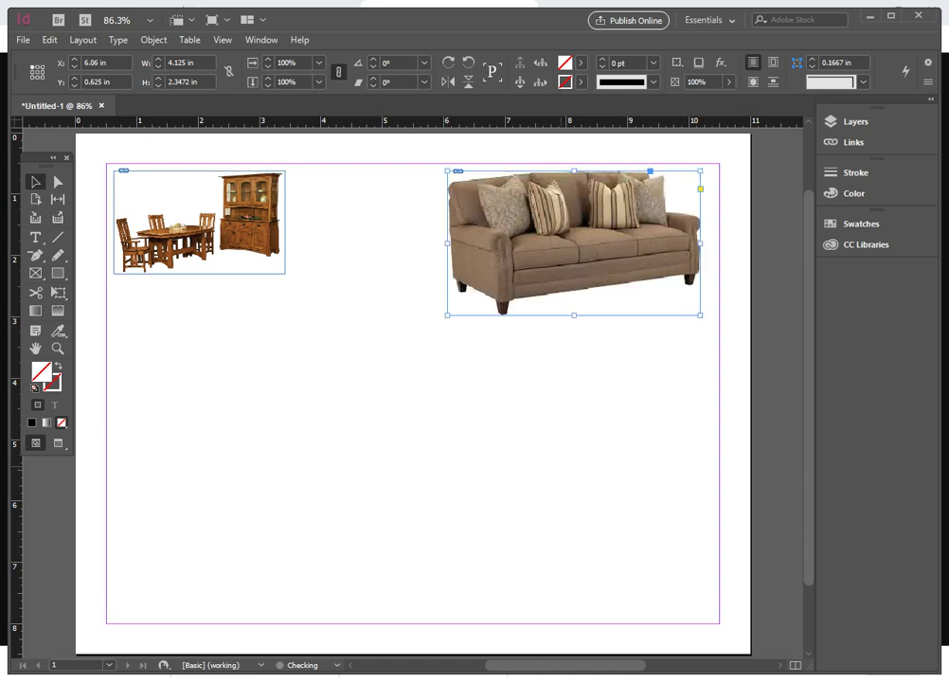
click(546, 466)
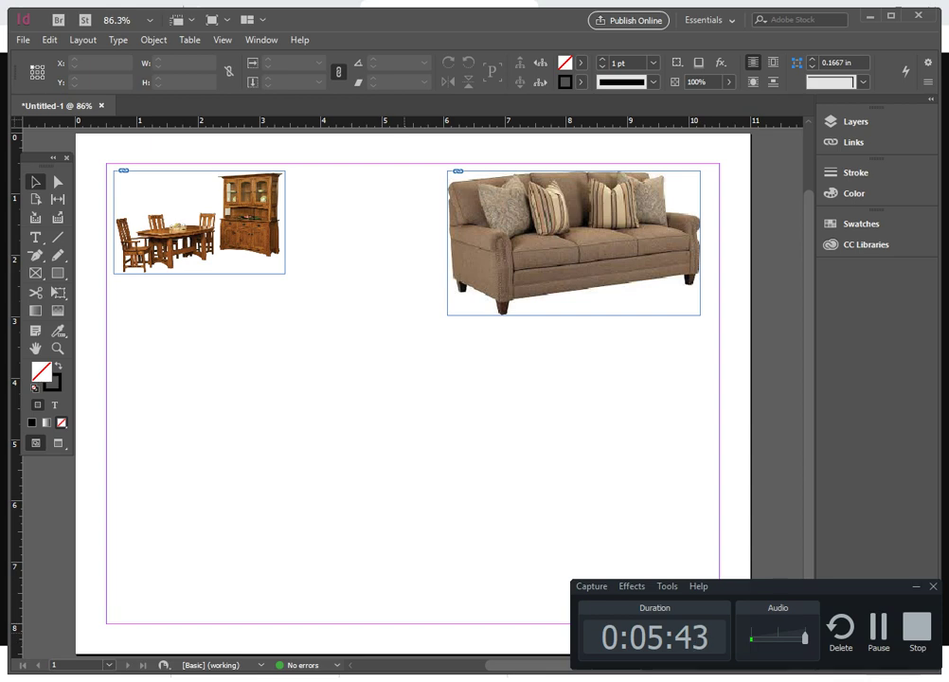
- Place the images (1) chair file on the lower part of the page and crop its frame's left side to about 2.06 in wide
key(ctrl+d)
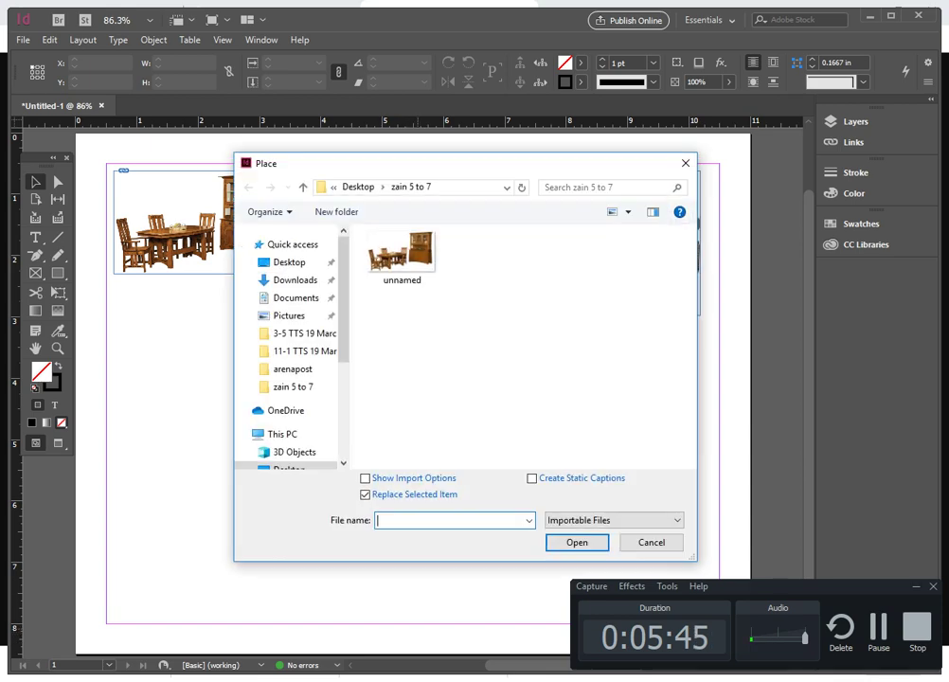
click(614, 520)
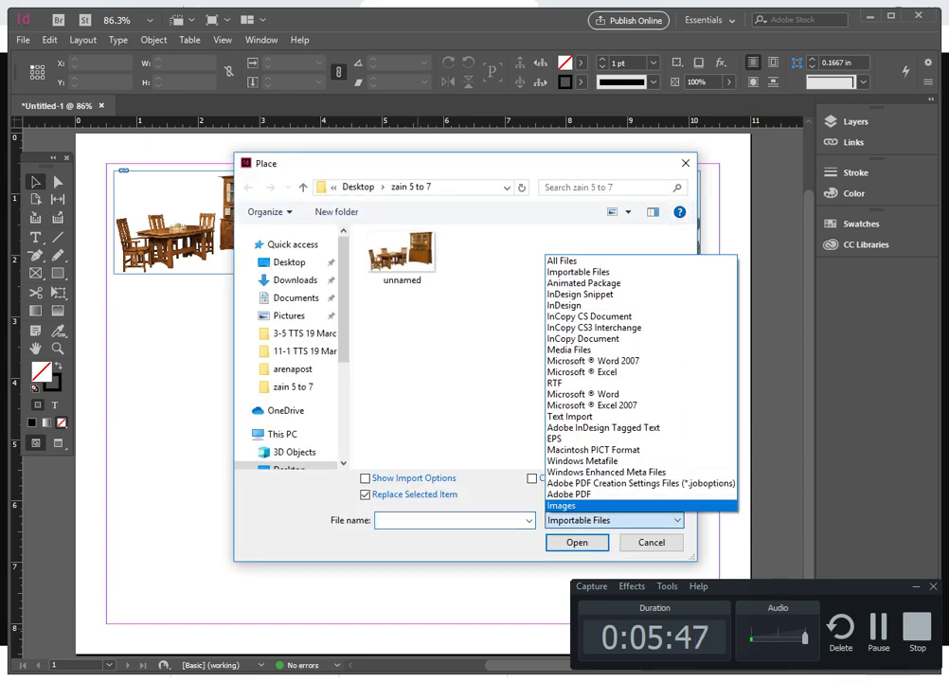
click(613, 260)
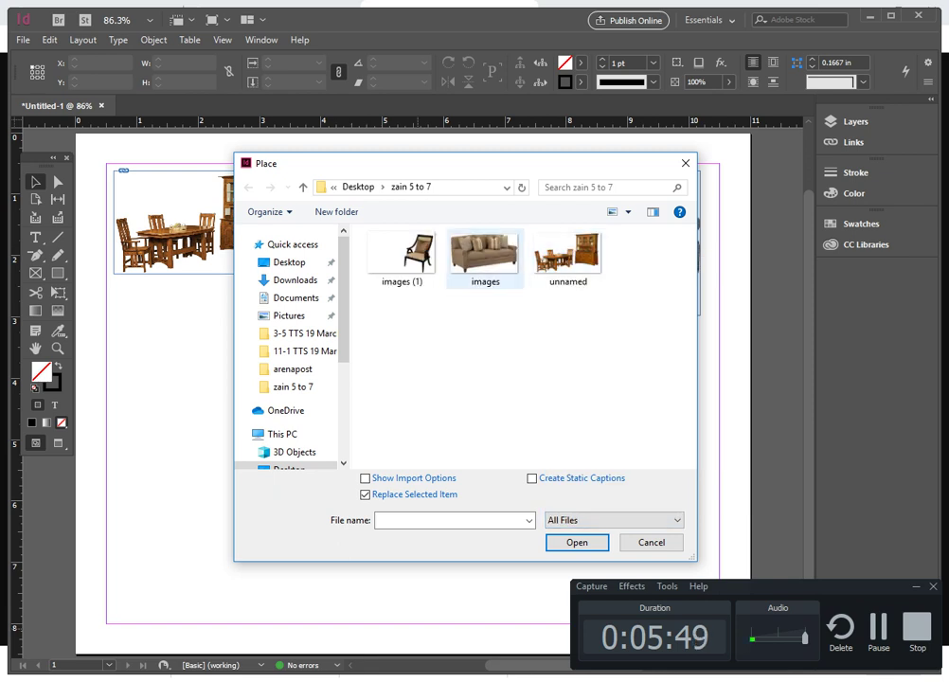
click(402, 257)
click(576, 542)
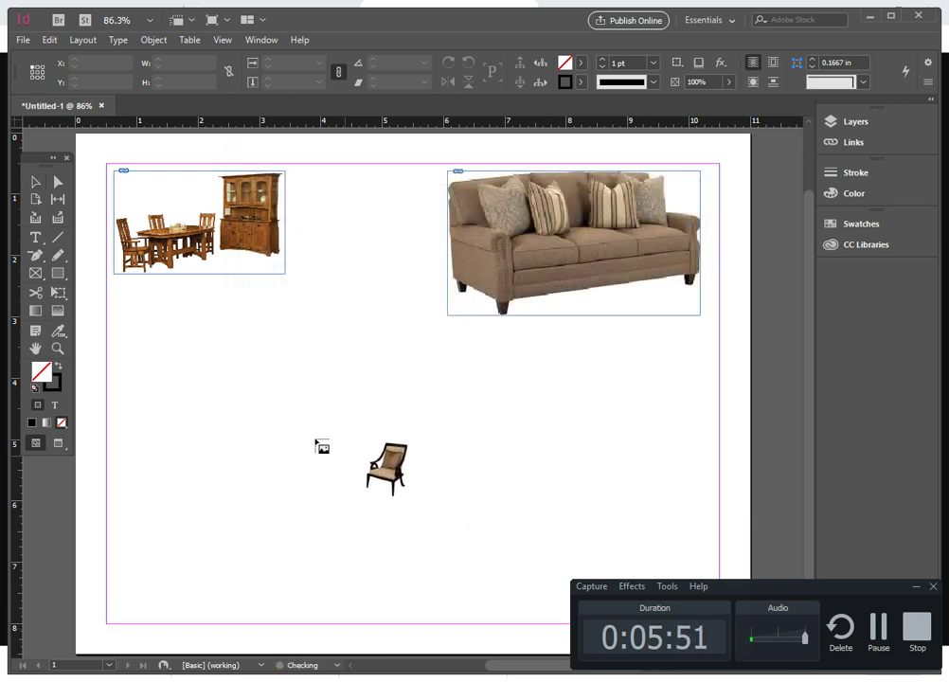
click(308, 432)
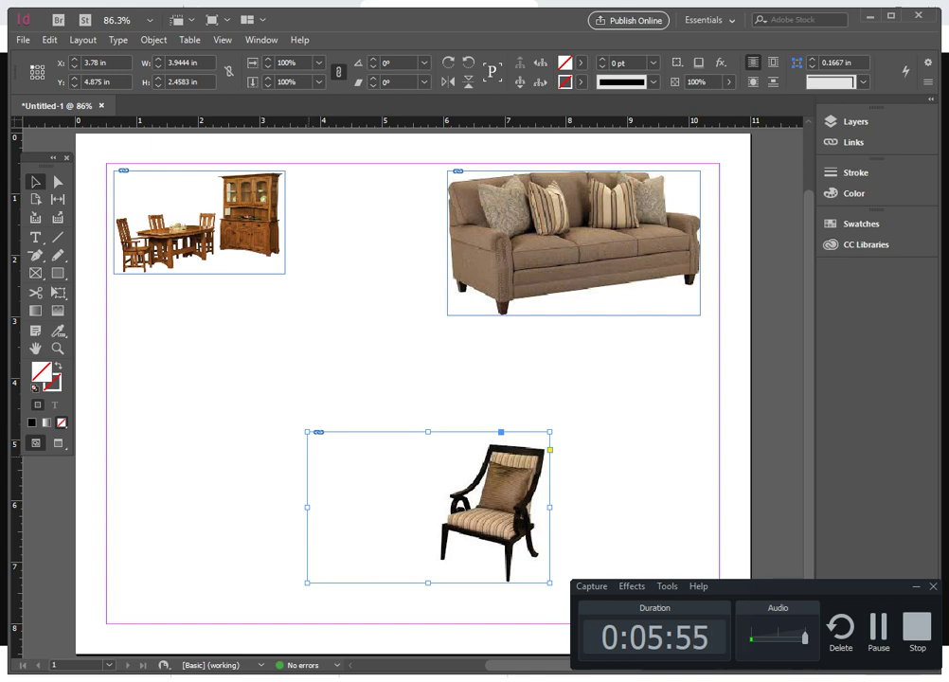
drag(307, 506, 424, 508)
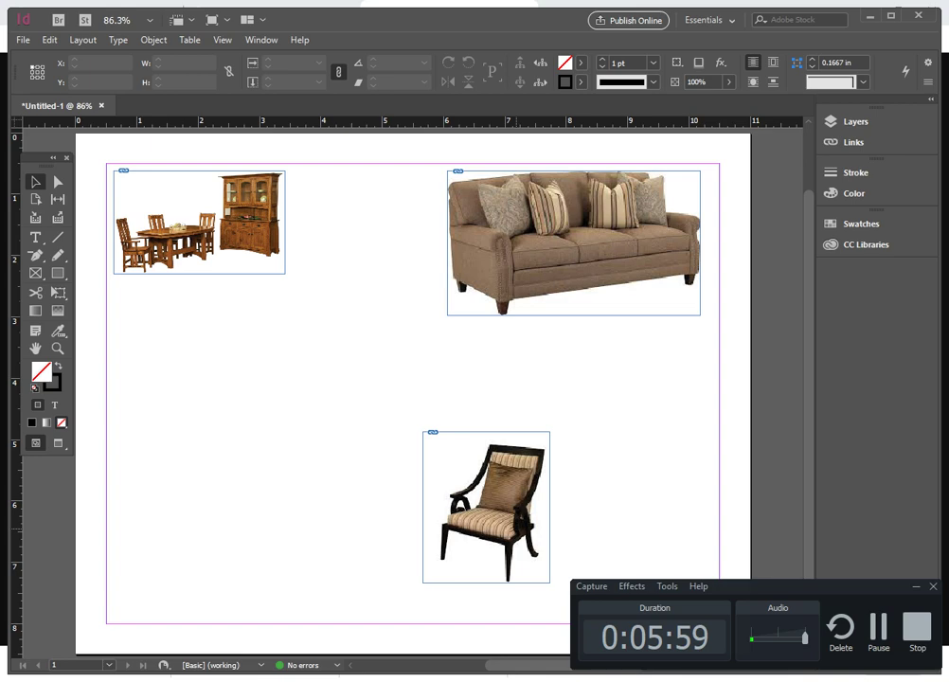
- Try to move only the chair picture, without its frame, into the gap between the dining set and the sofa, and undo the move
double_click(486, 507)
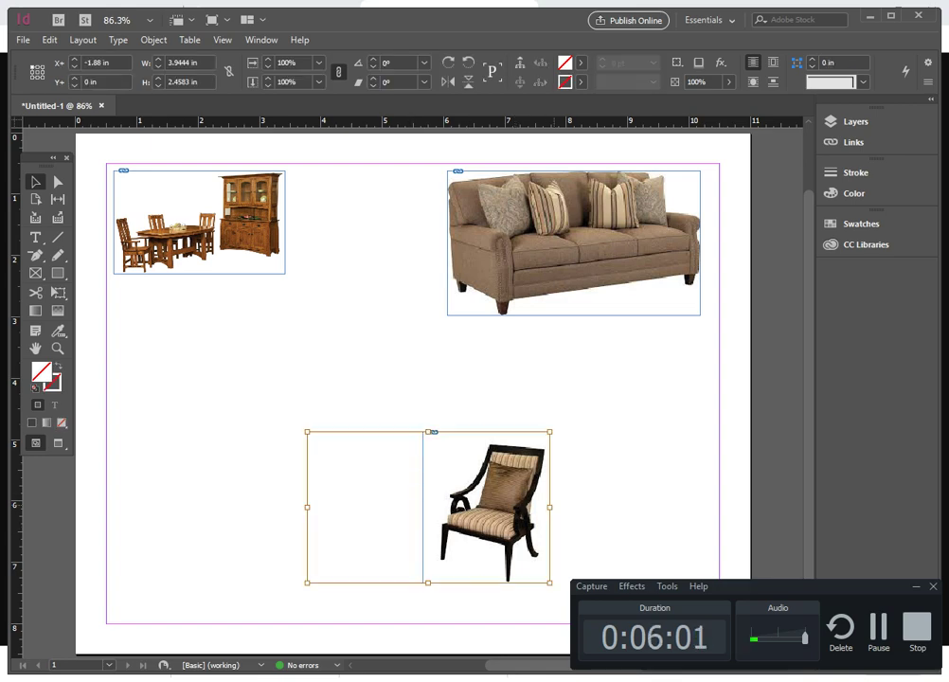
key(ctrl+shift+a)
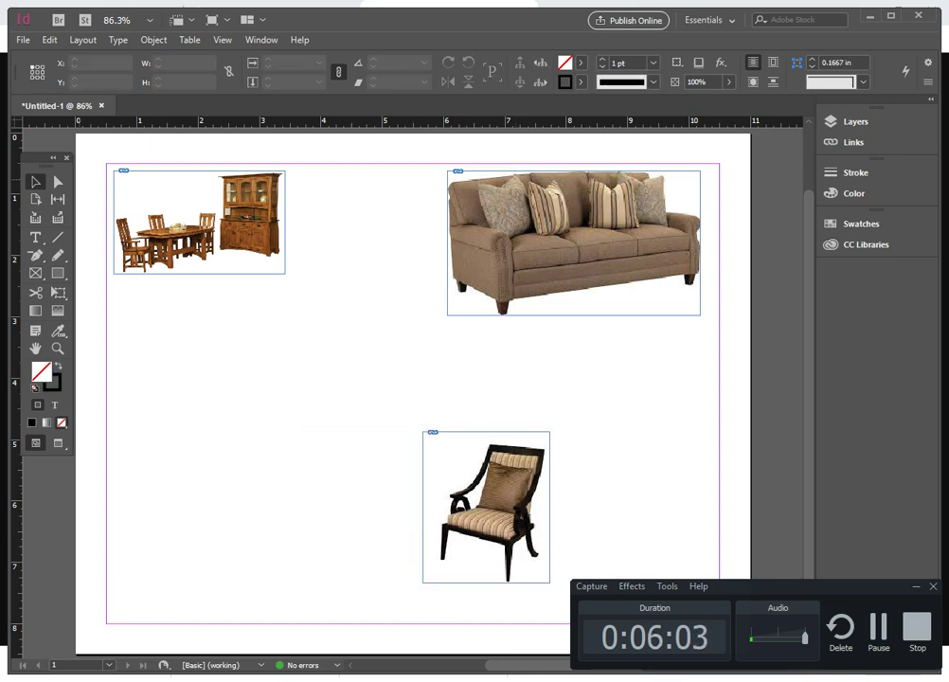
click(485, 507)
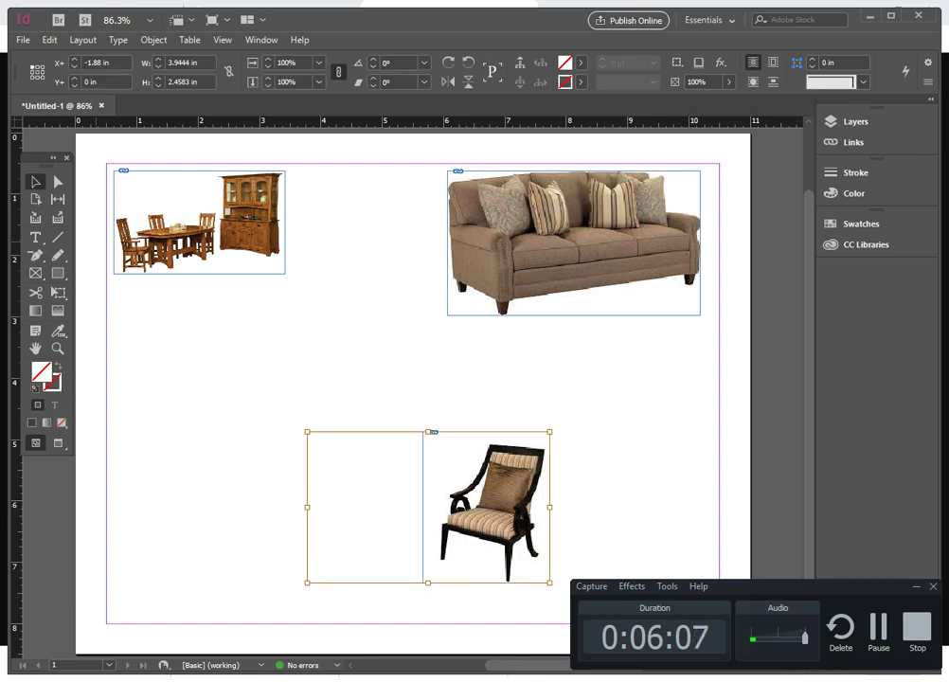
drag(467, 488, 359, 228)
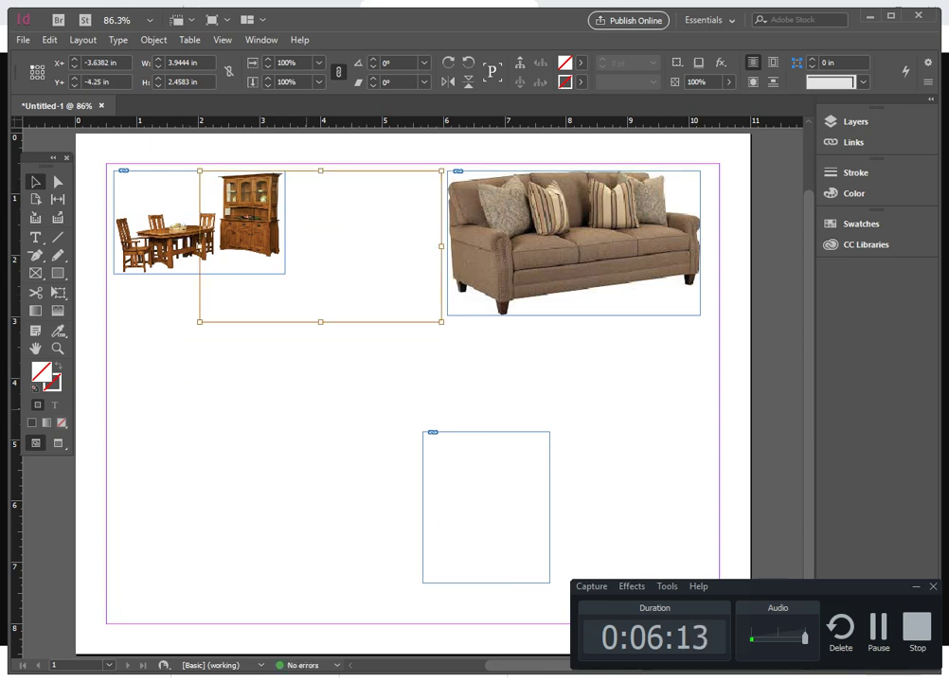
key(ctrl+z)
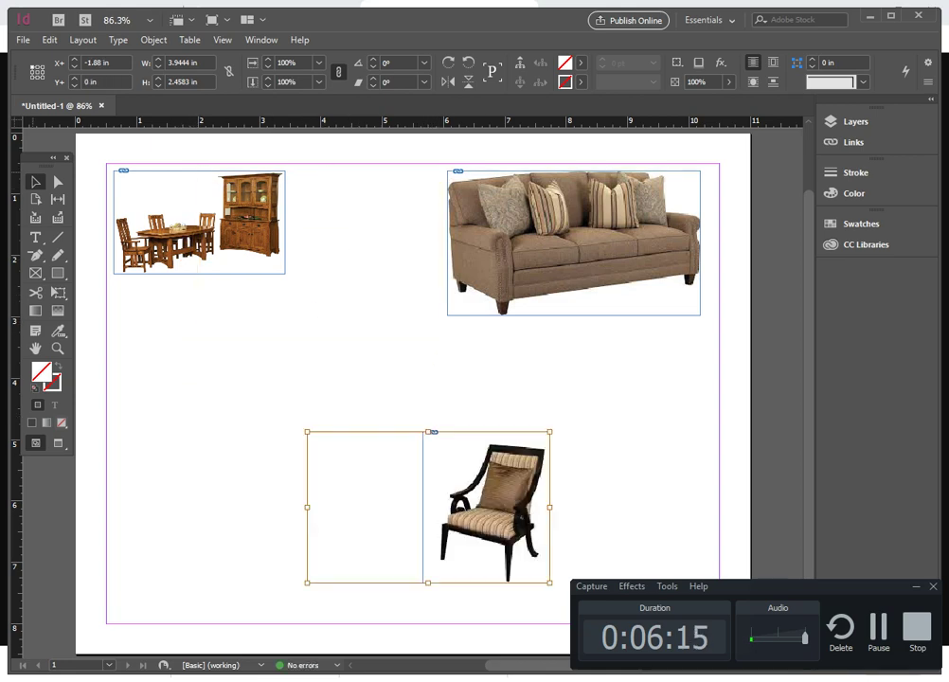
- Move the chair together with its frame between the dining set and the sofa, at about X 3.62 in, Y 0.625 in, and deselect it
click(58, 182)
click(300, 383)
key(d)
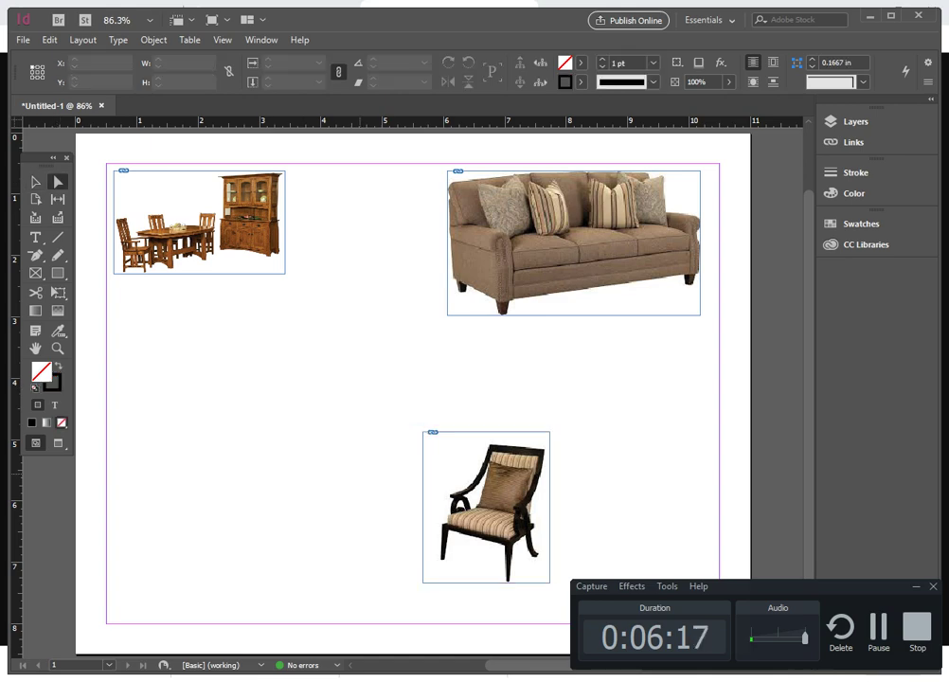
key(v)
drag(513, 491, 386, 226)
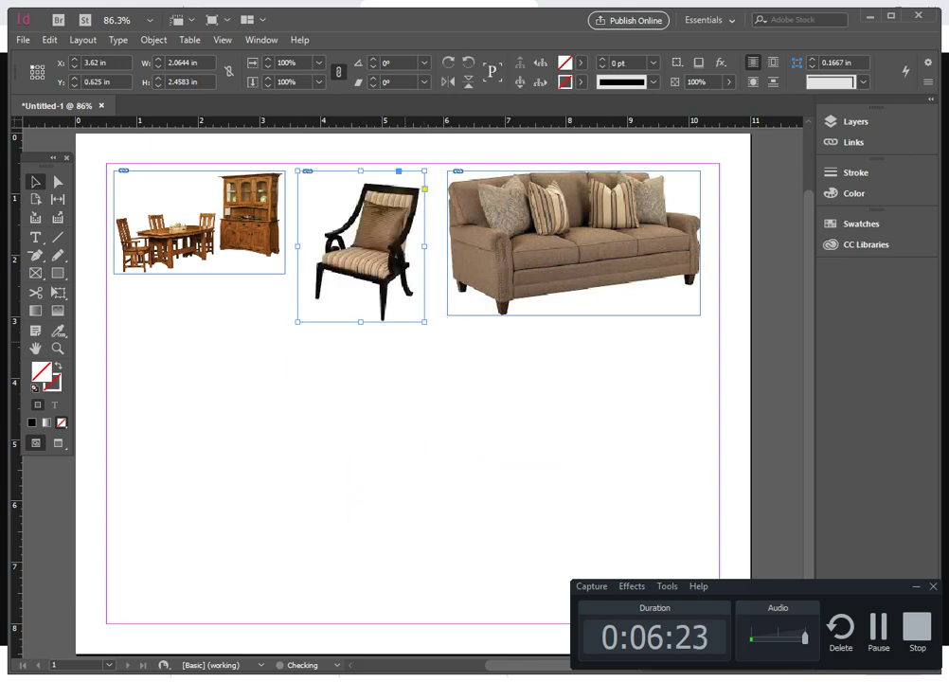
key(ctrl+shift+a)
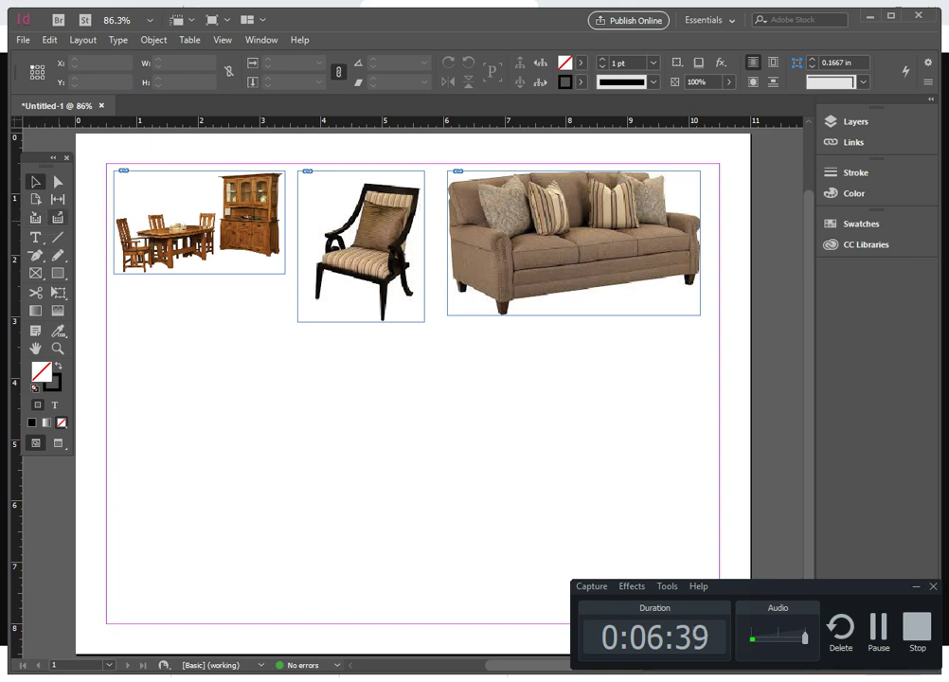
- Display the Pages panel and move it away from the middle of the sofa image
scroll(408, 378, down, 1)
scroll(407, 379, up, 3)
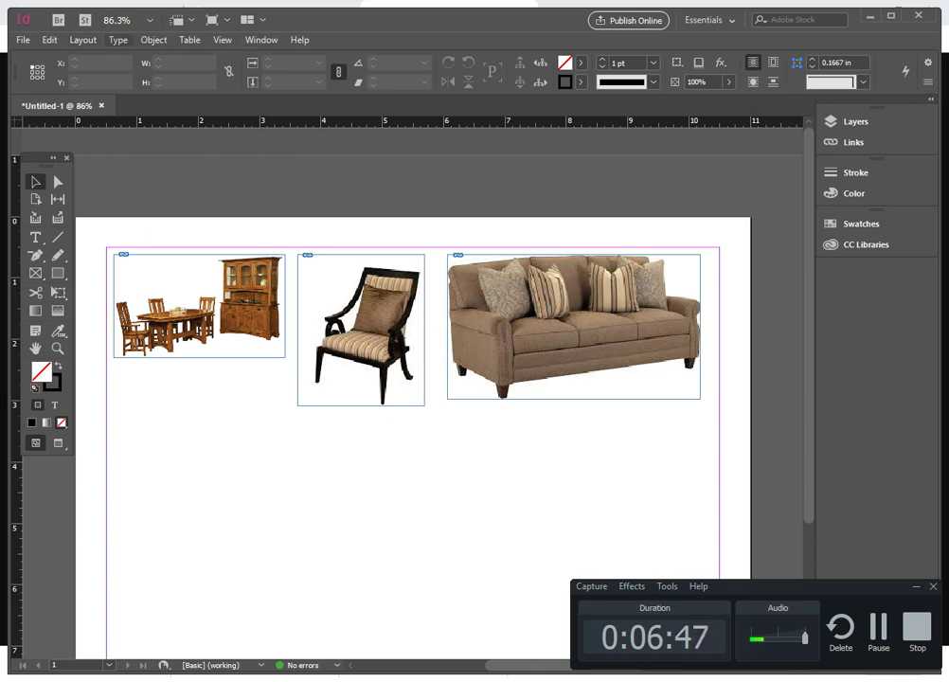
click(153, 40)
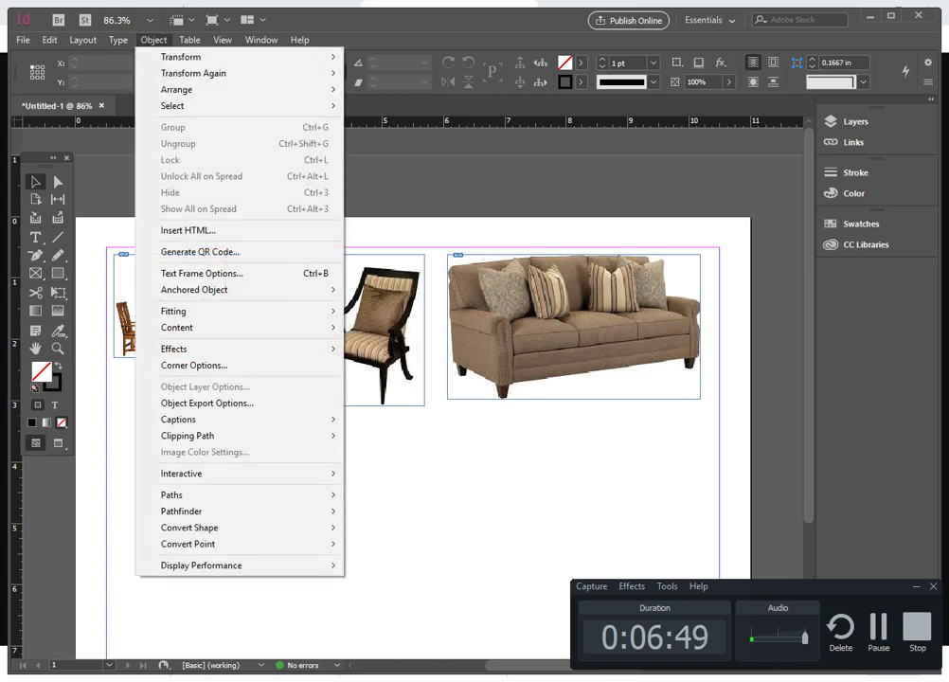
mouse_move(190, 39)
click(260, 40)
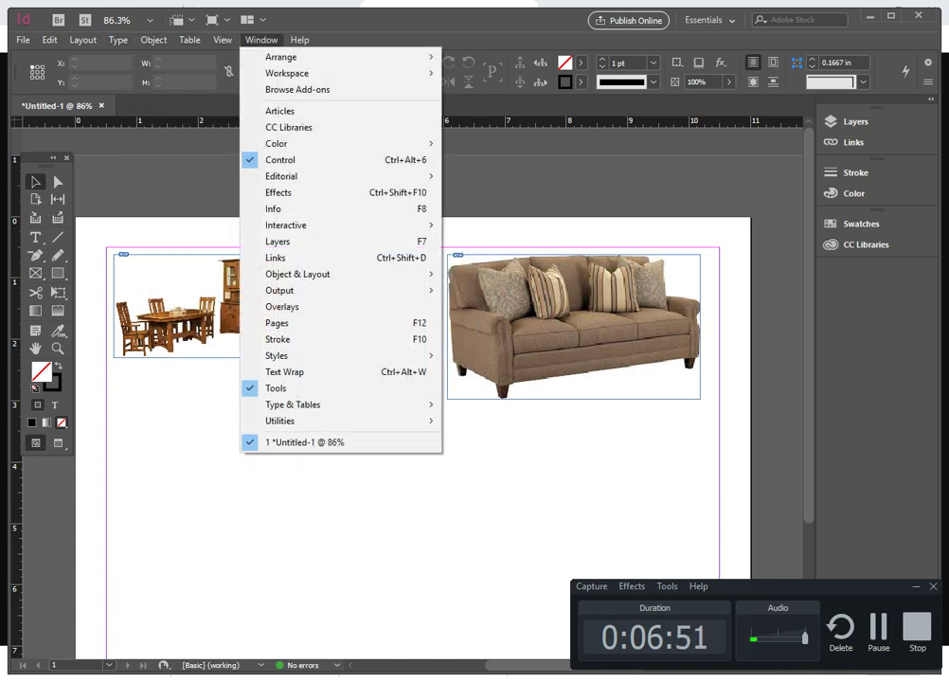
key(Down)
key(Down)
key(Down)
key(Down)
key(Down)
key(Down)
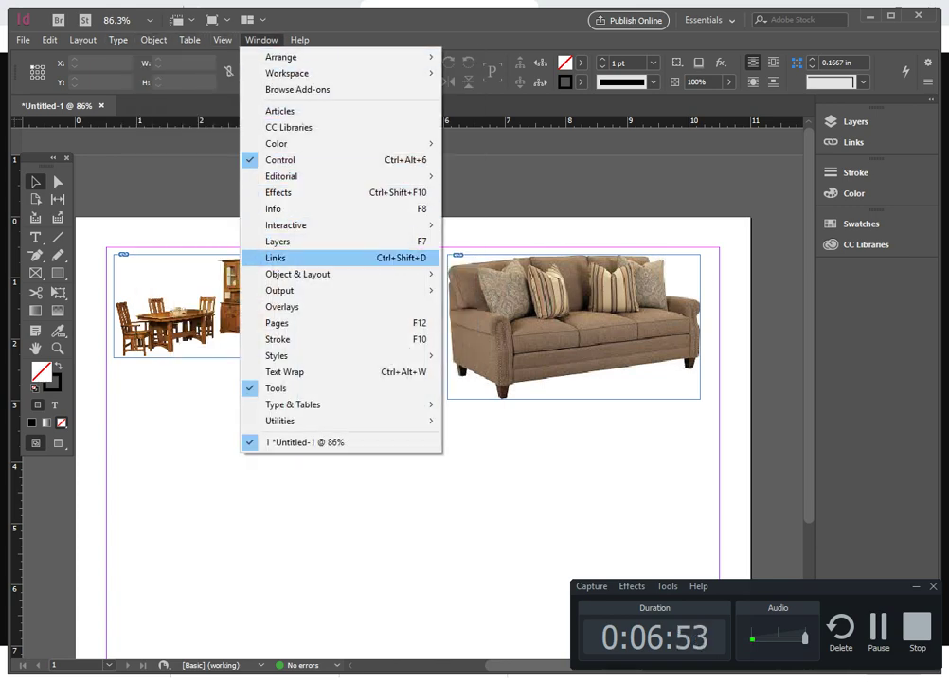
key(Return)
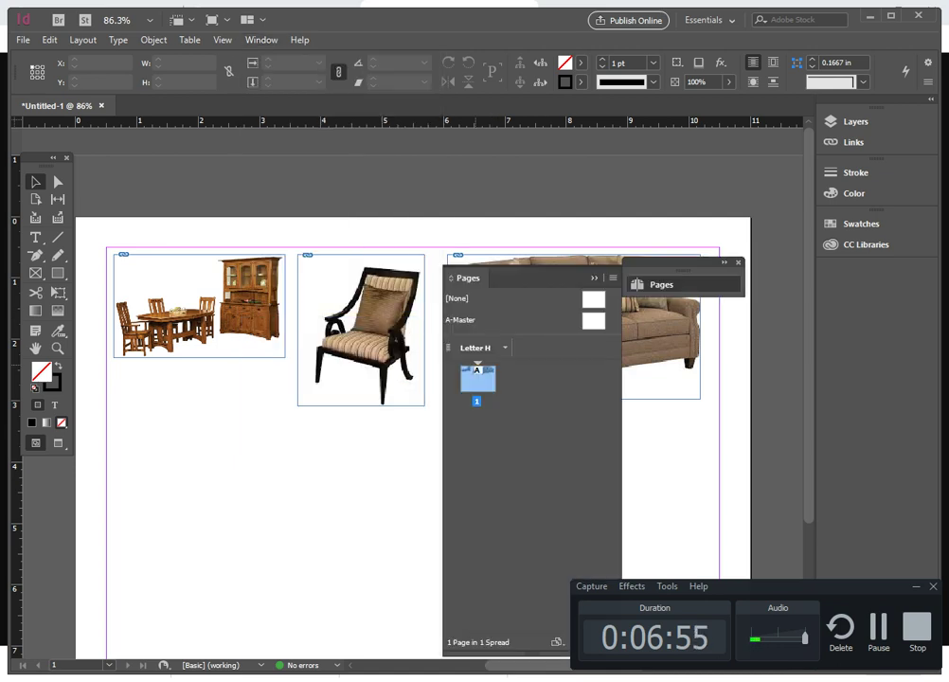
drag(467, 278, 675, 229)
- Add a second page to the document
click(83, 40)
mouse_move(100, 57)
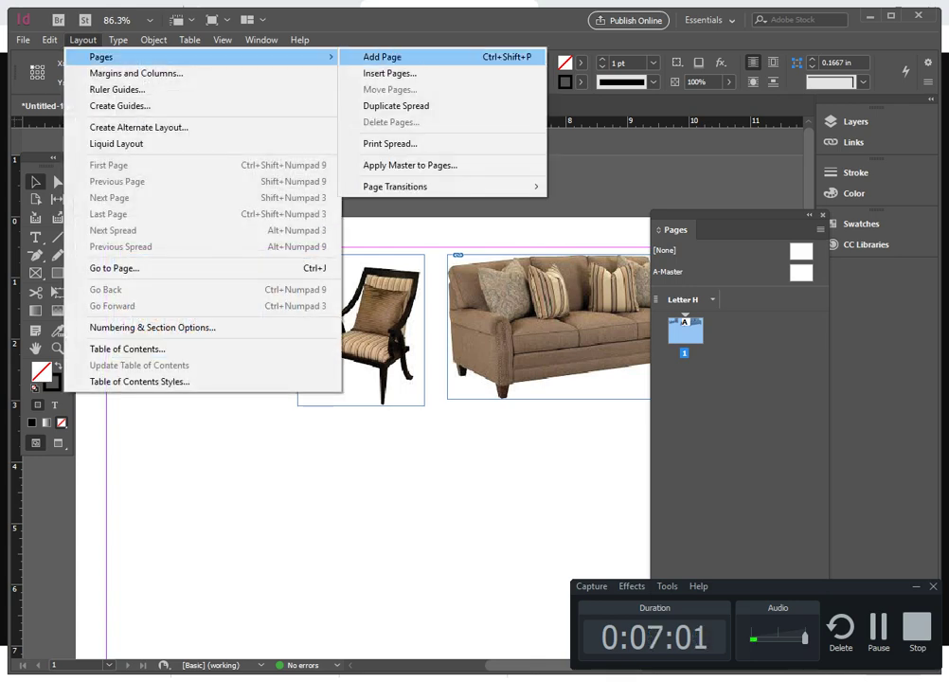
click(383, 57)
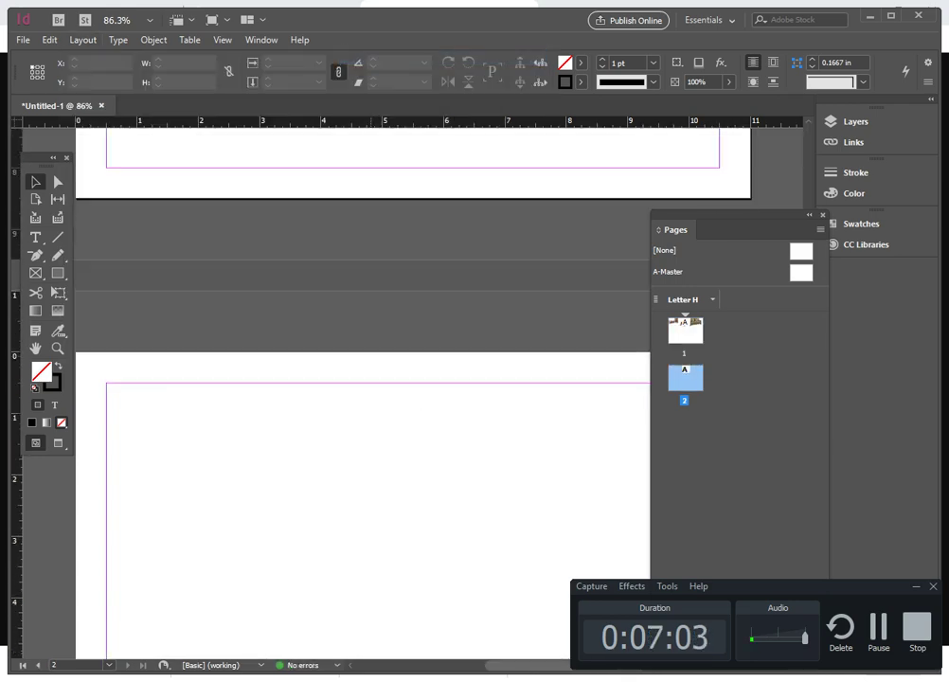
- Collapse the Pages panel and dock it below CC Libraries
scroll(369, 379, up, 8)
scroll(370, 379, down, 4)
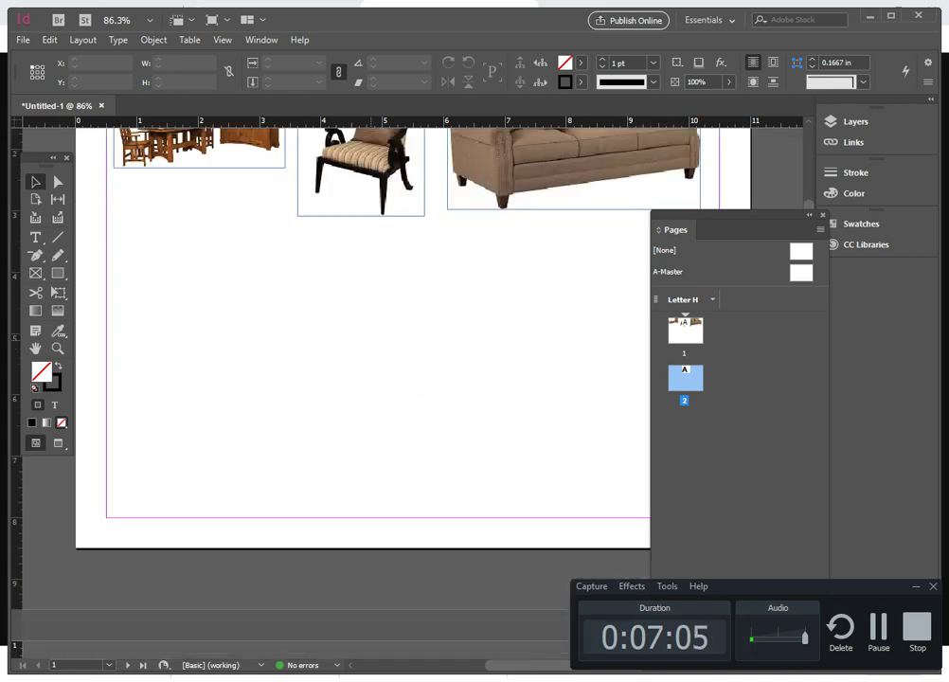
scroll(369, 379, up, 3)
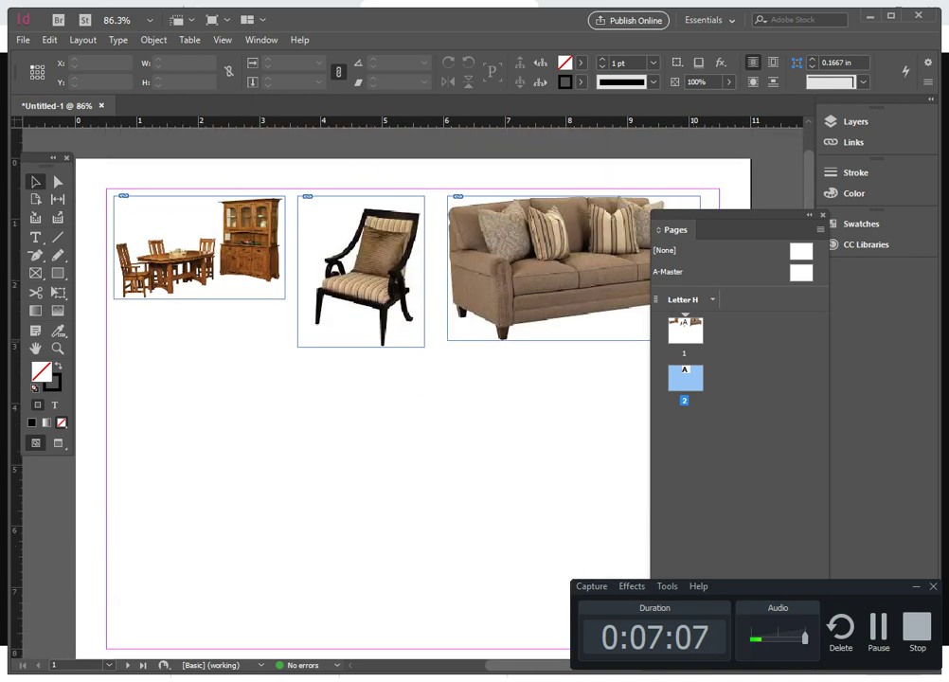
click(809, 215)
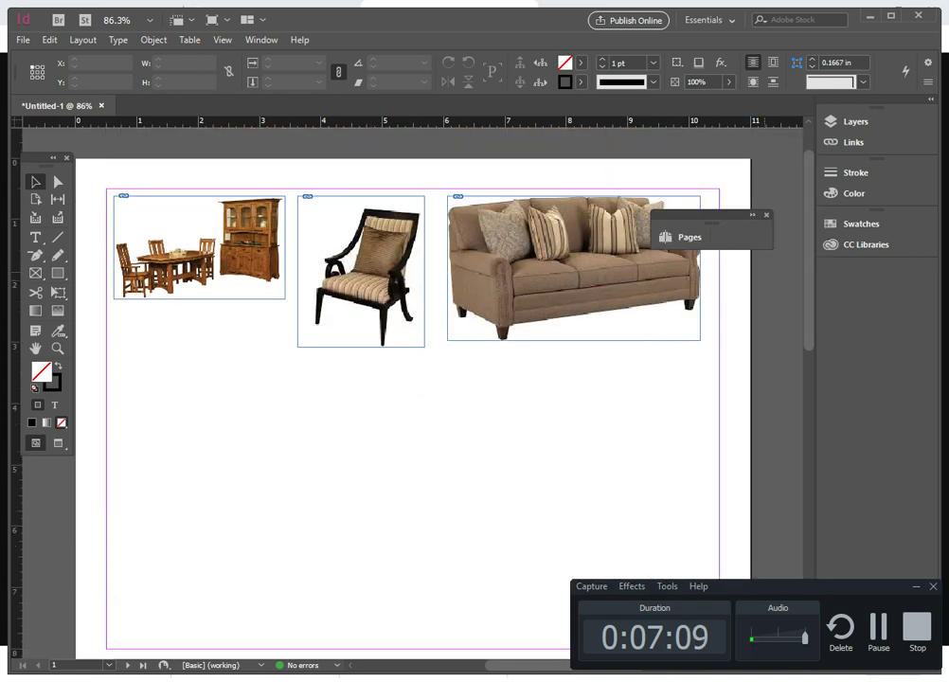
drag(720, 216, 887, 288)
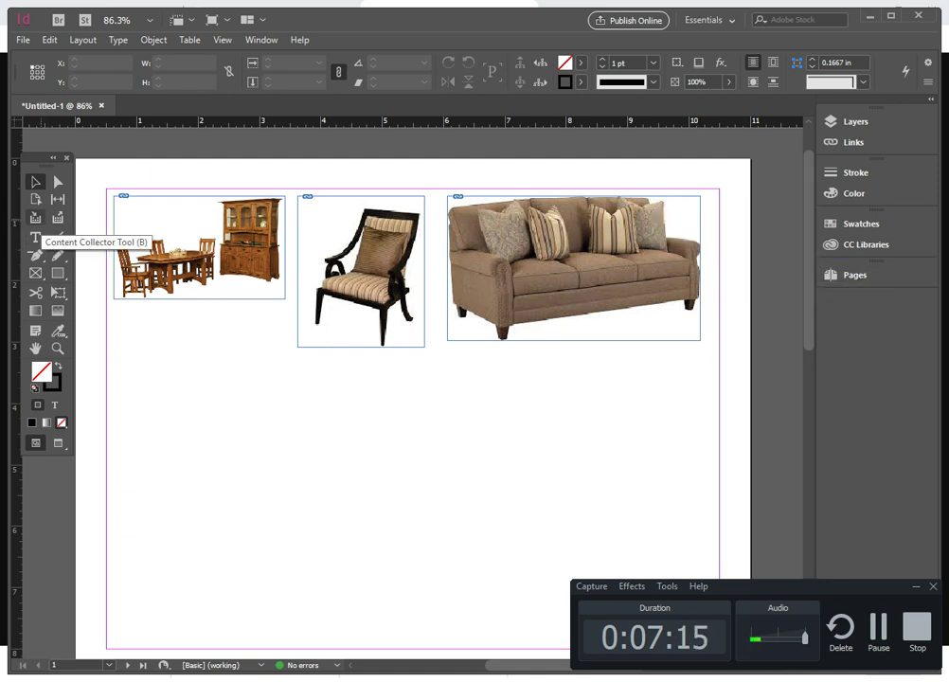
- Collect the dining set, the chair and the sofa from page 1 with the Content Collector tool, in that order
click(35, 218)
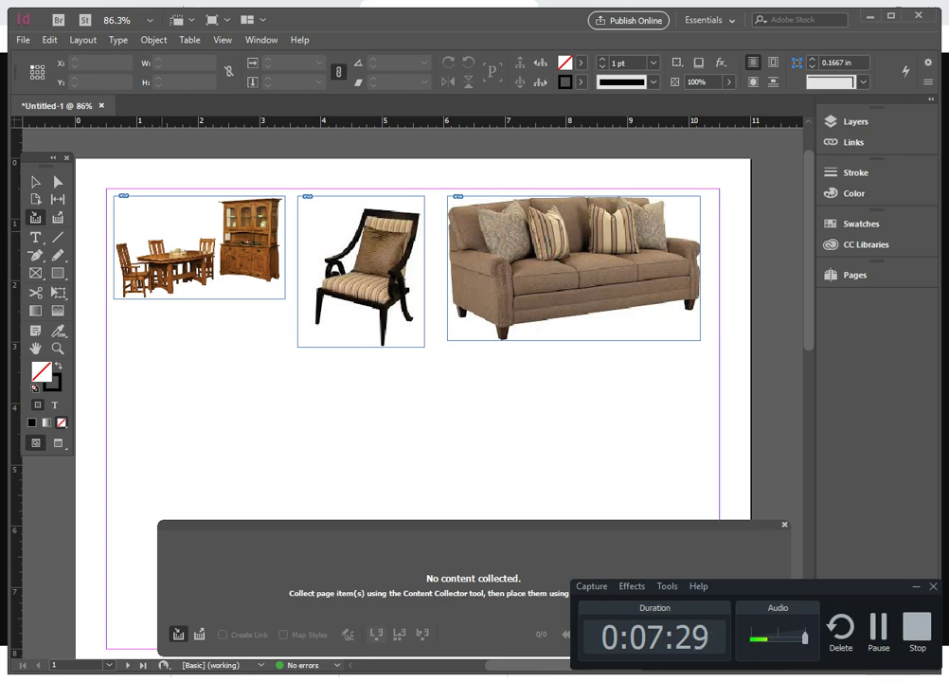
click(226, 270)
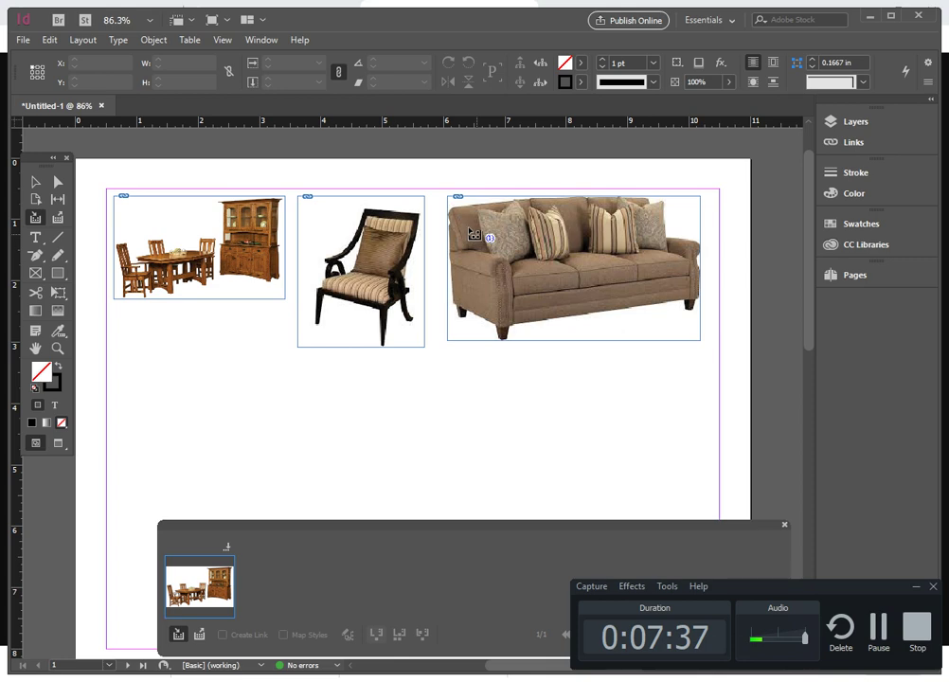
click(371, 227)
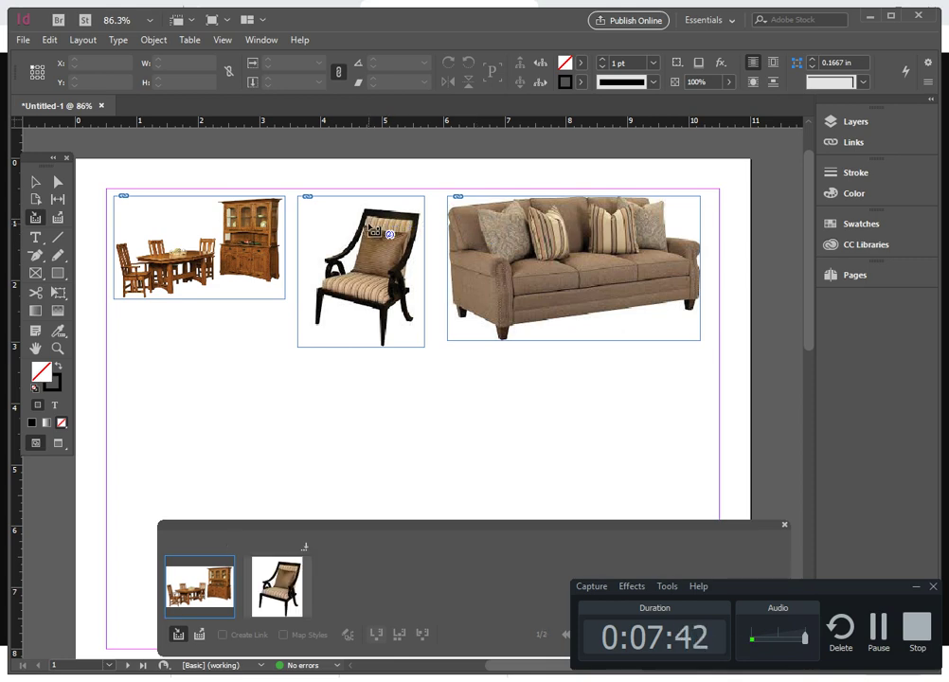
click(522, 262)
- Place the collected dining set, chair and sofa side by side on page 2 with the Content Placer tool
scroll(516, 265, down, 10)
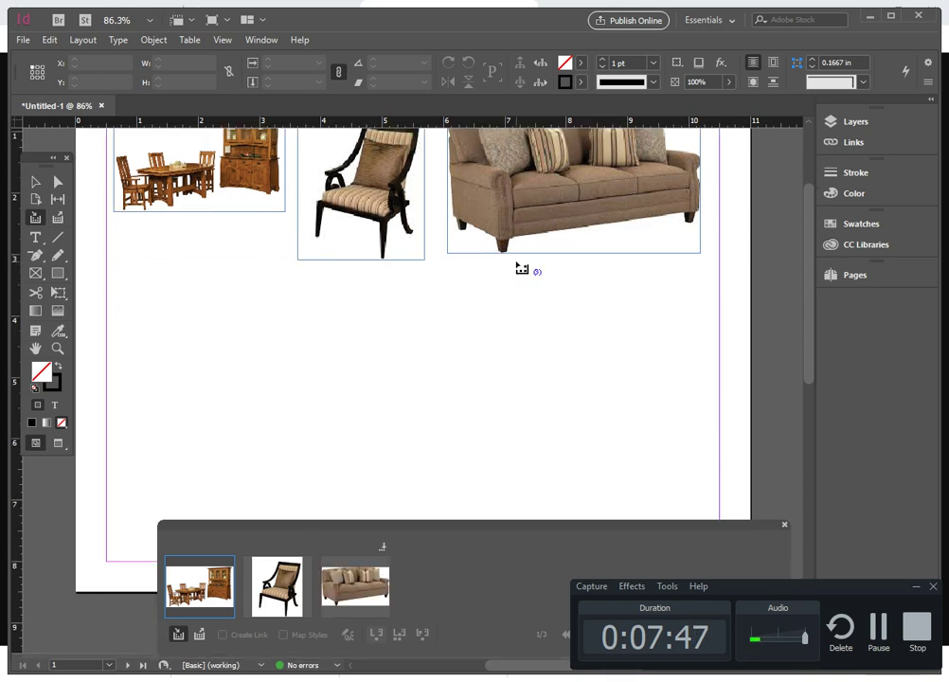
scroll(516, 267, down, 5)
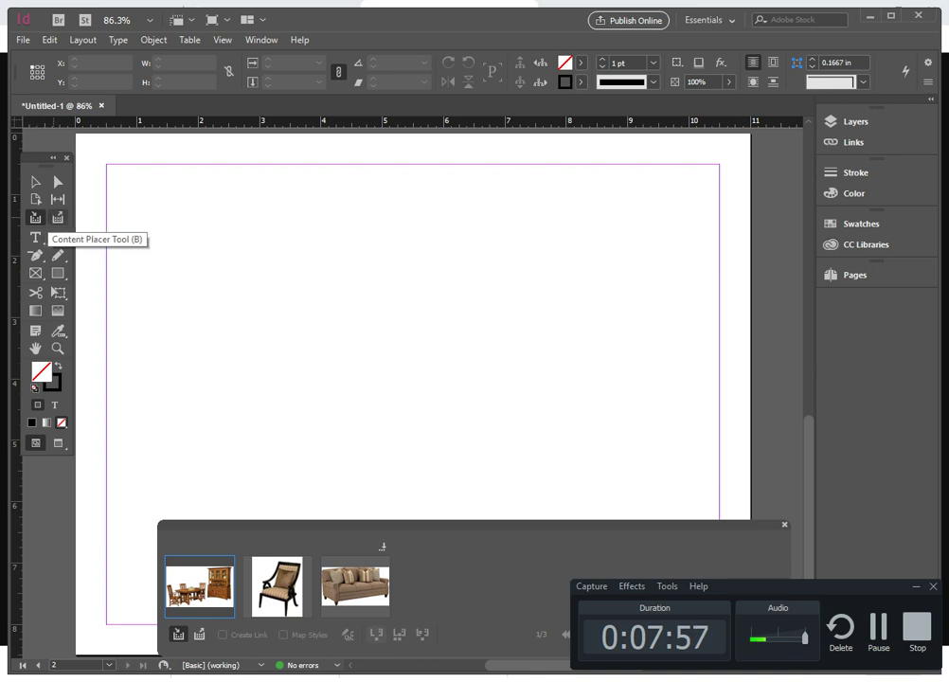
click(57, 218)
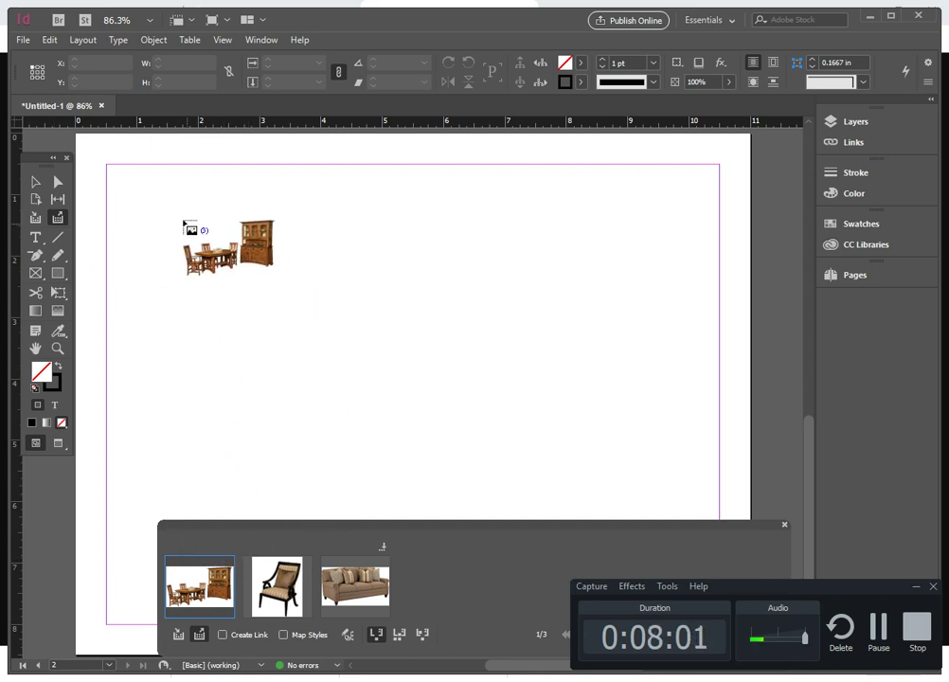
drag(148, 204, 319, 308)
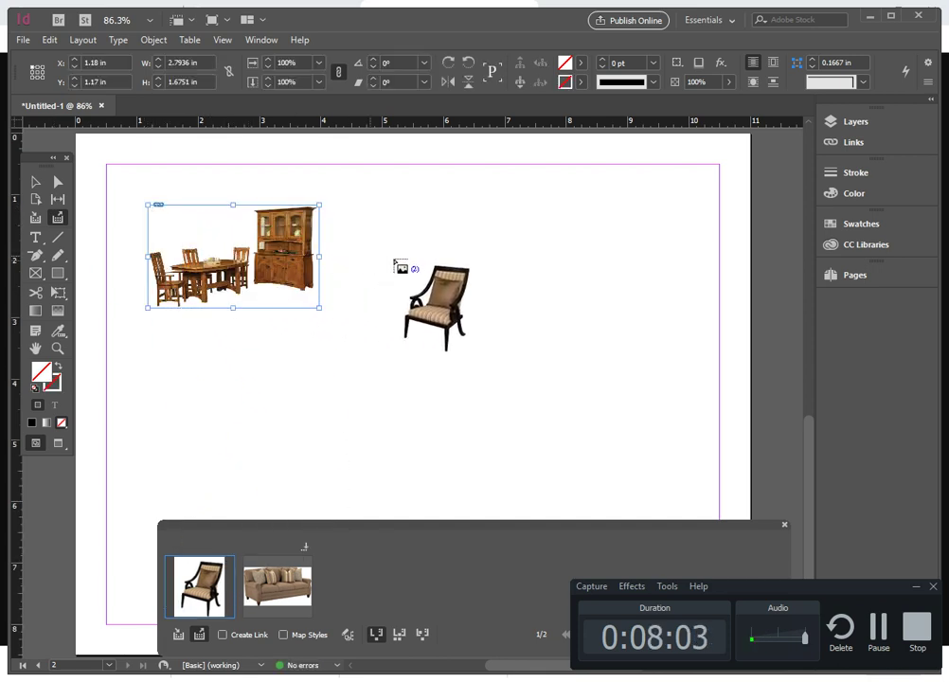
drag(389, 220, 516, 371)
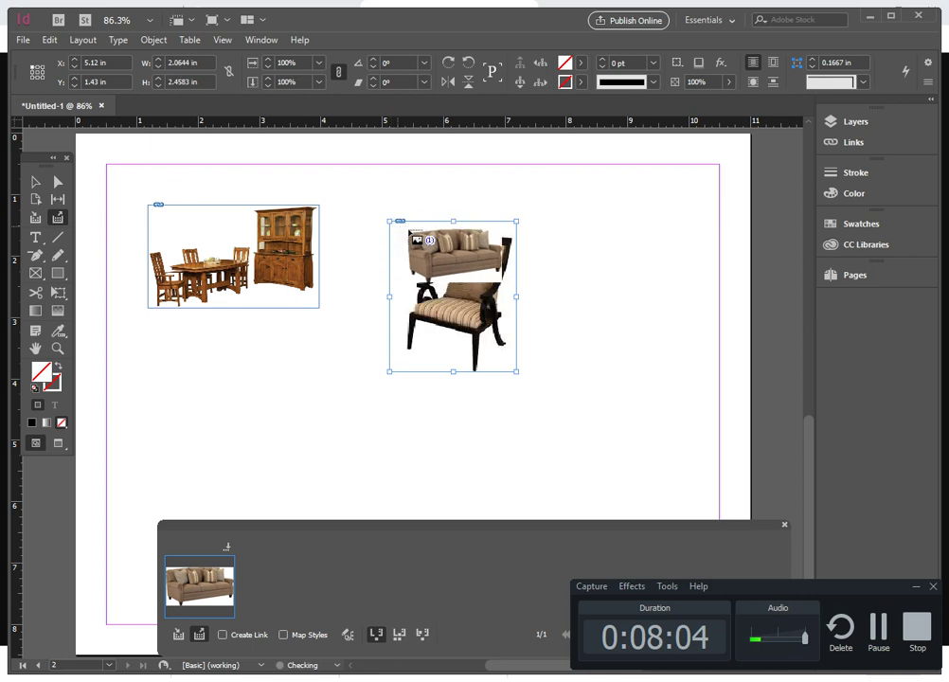
click(563, 246)
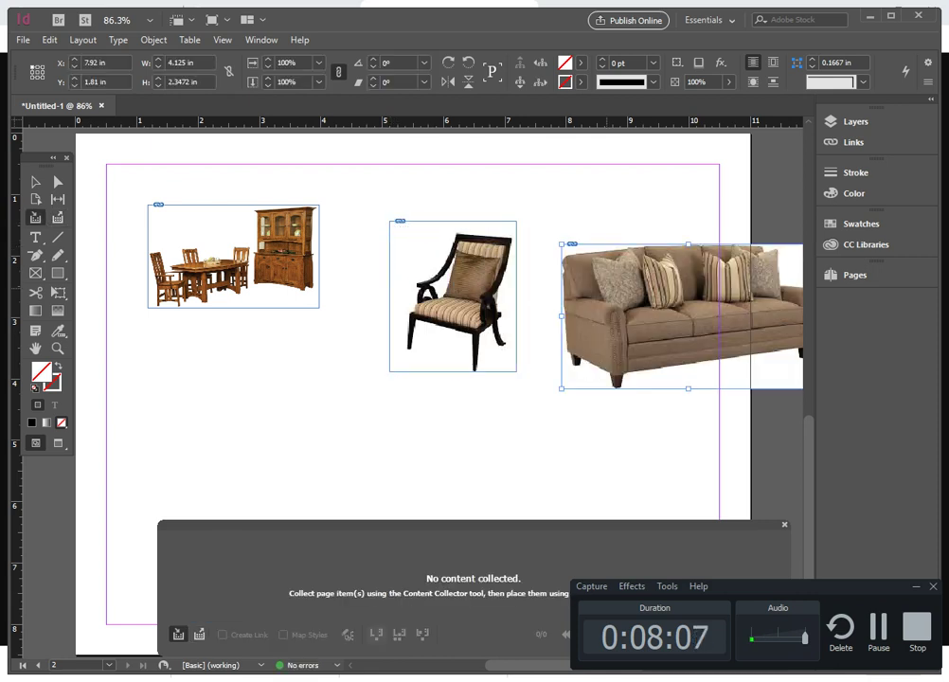
- Rearrange page 2 with the sofa at lower left, the chair at upper right and the dining set at about X 0.92 in, Y 0.79 in
click(35, 181)
drag(642, 259, 214, 423)
drag(449, 331, 604, 295)
click(233, 256)
drag(233, 255, 217, 233)
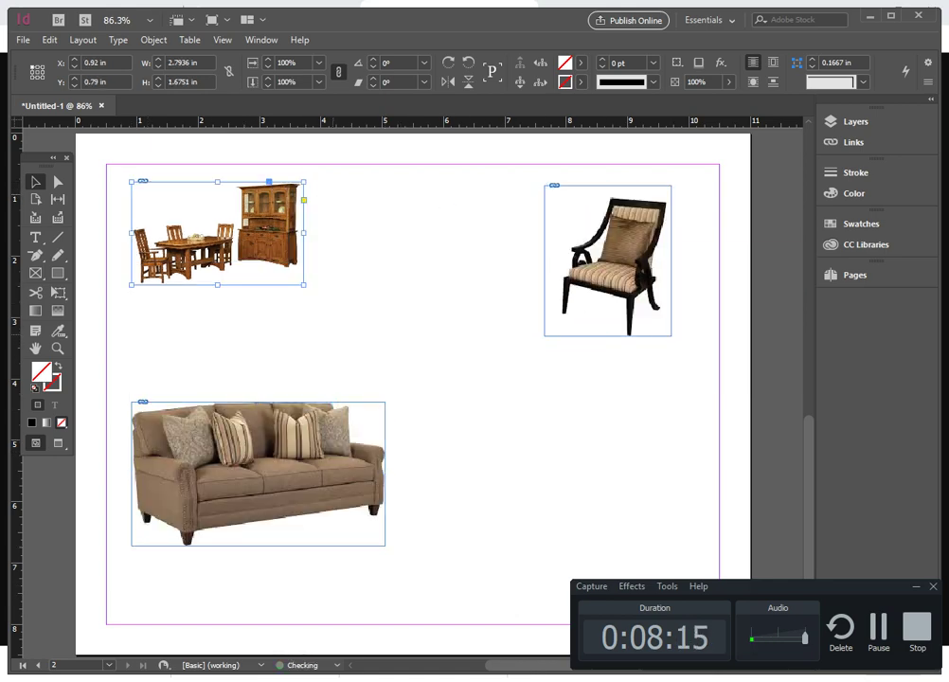
- Examine the furniture images placed on page 2 and compare them with the originals on page 1
click(248, 478)
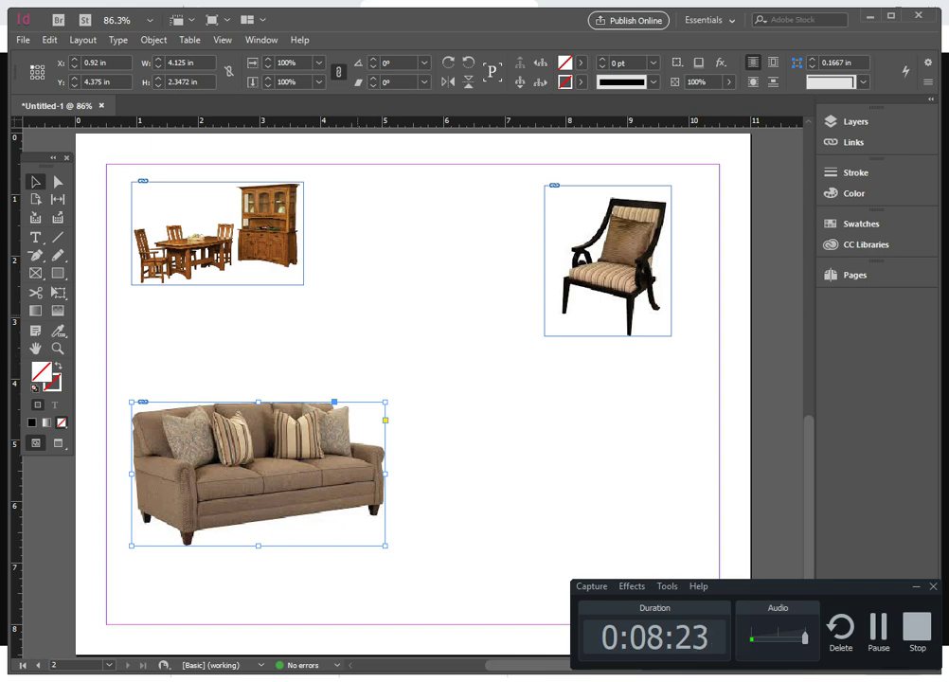
scroll(407, 379, up, 10)
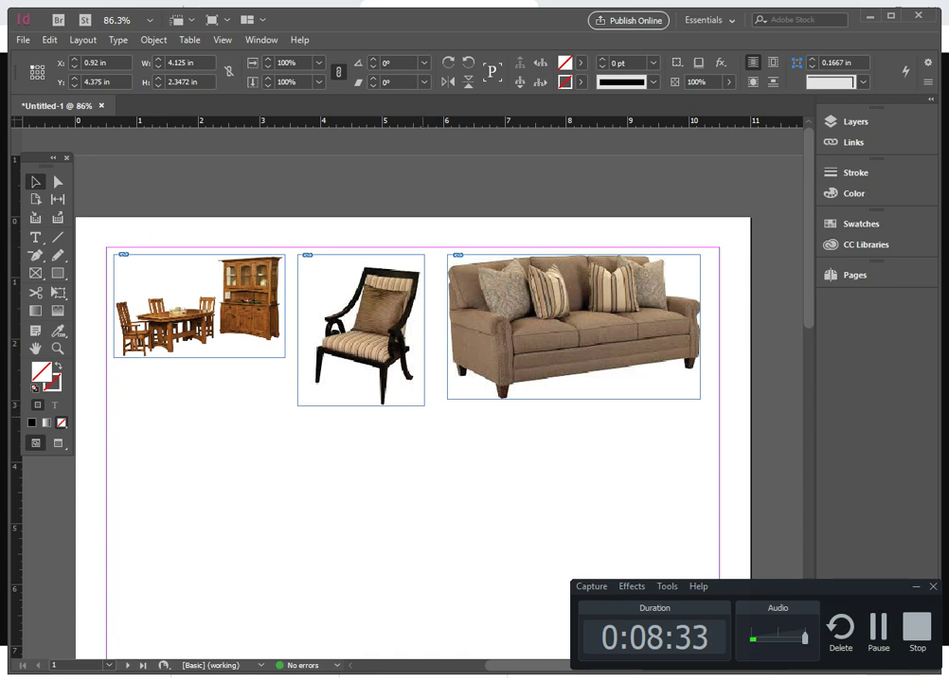
scroll(413, 379, down, 2)
scroll(413, 379, up, 2)
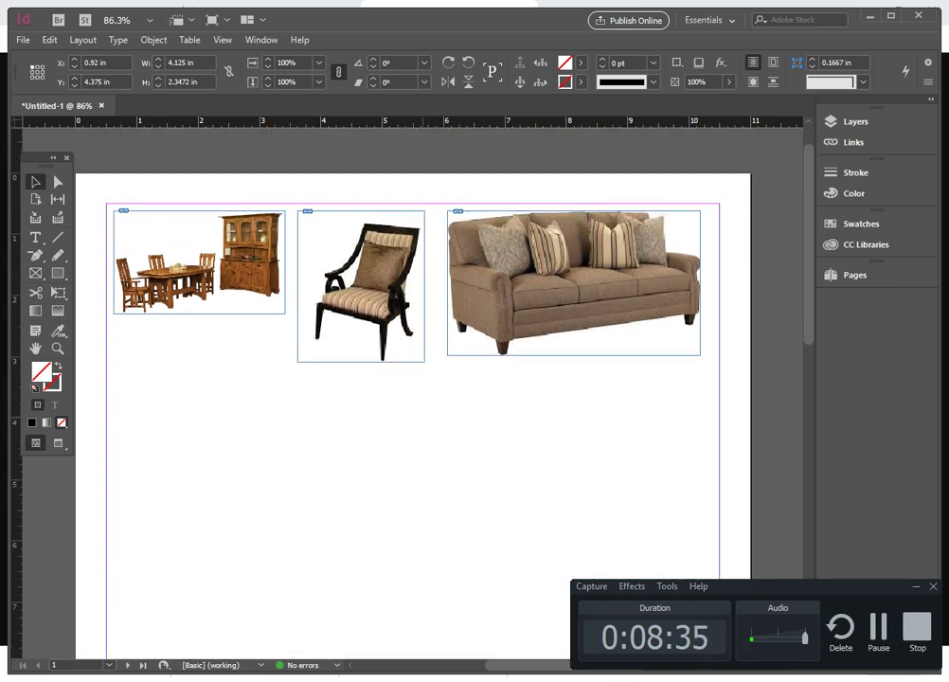
scroll(413, 379, down, 3)
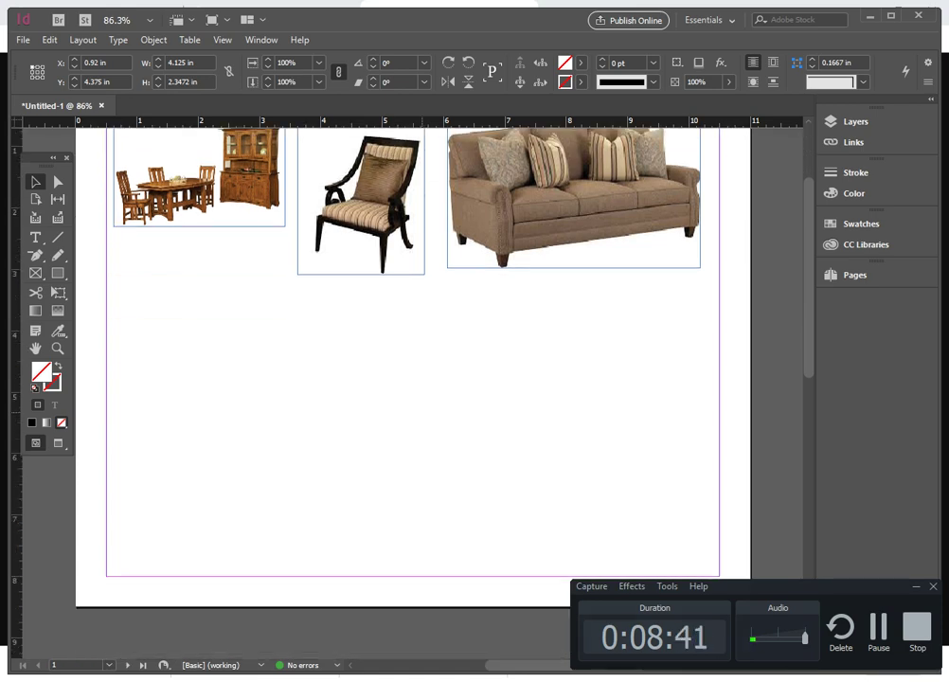
scroll(413, 360, up, 3)
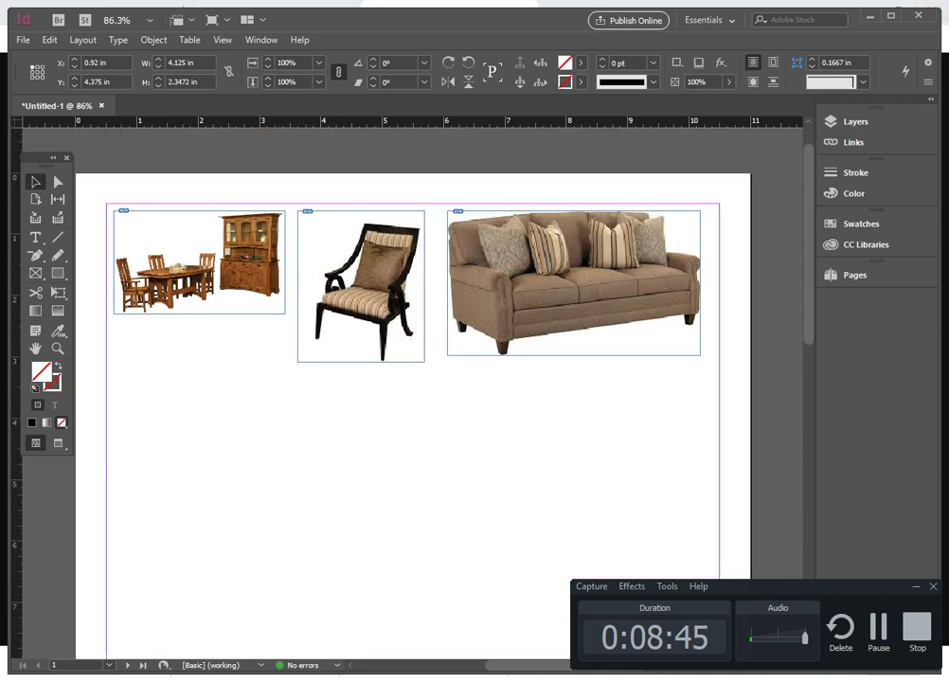
scroll(548, 499, up, 1)
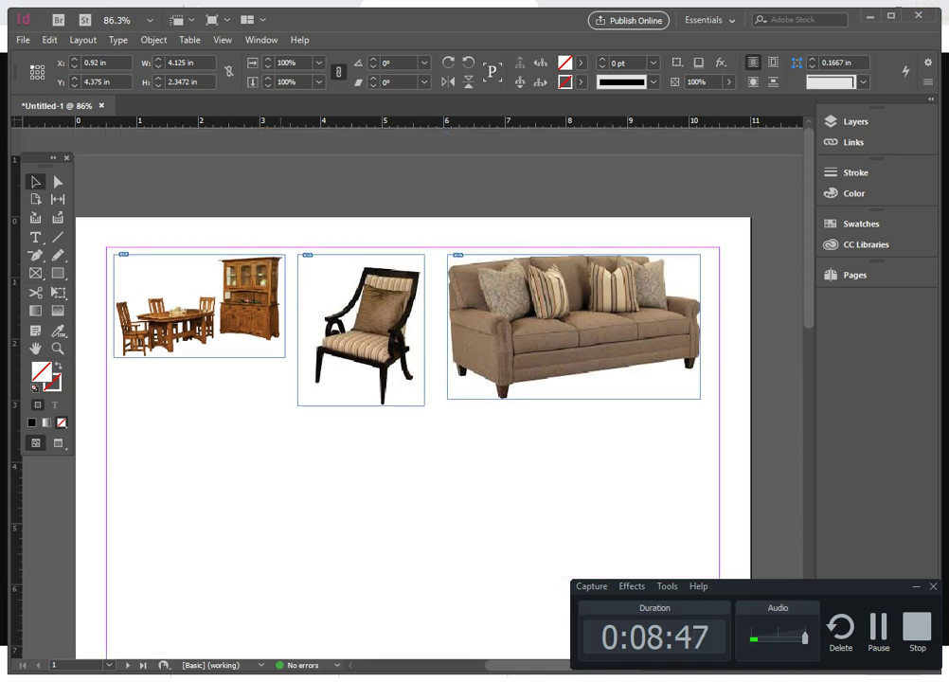
scroll(549, 499, down, 4)
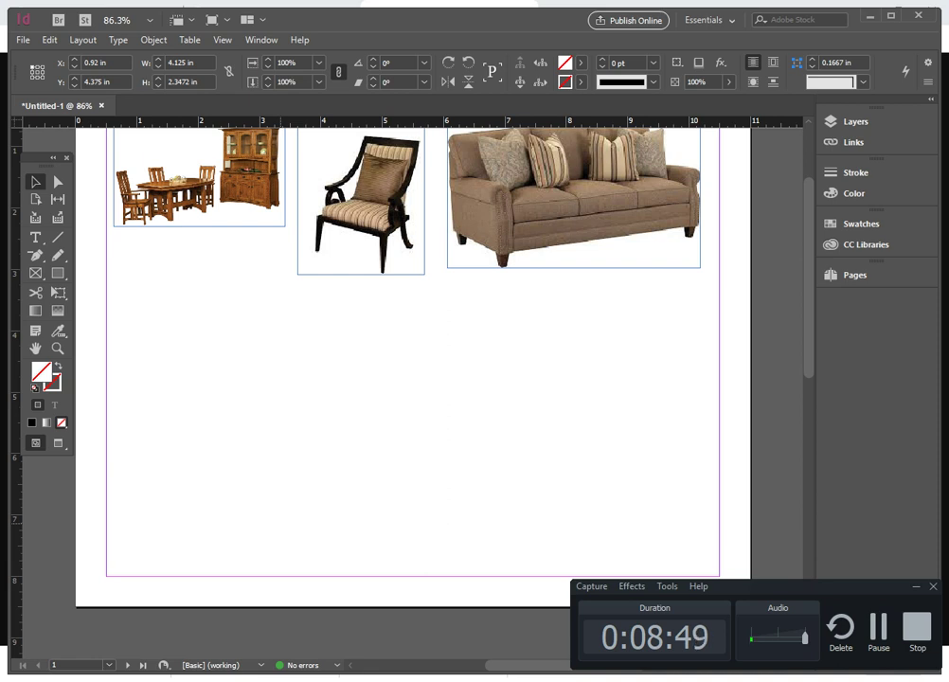
scroll(548, 499, up, 3)
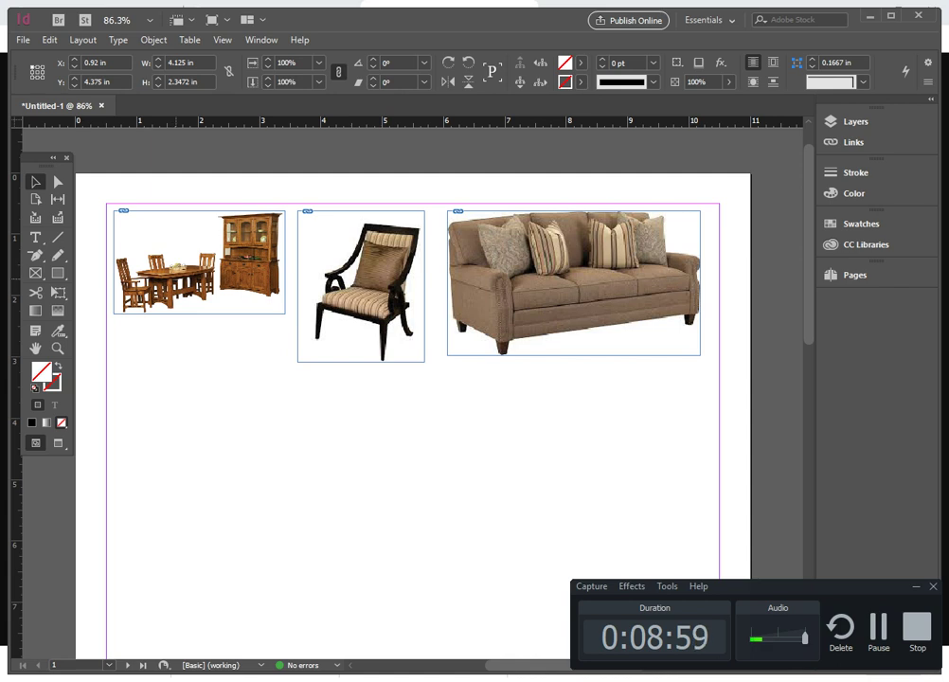
scroll(413, 378, down, 2)
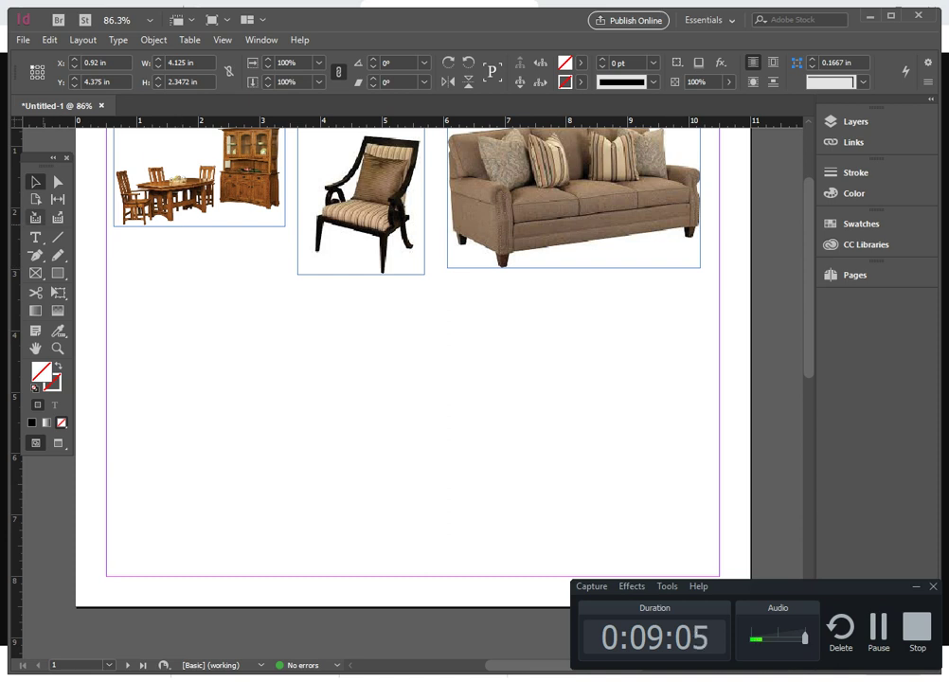
scroll(413, 360, up, 1)
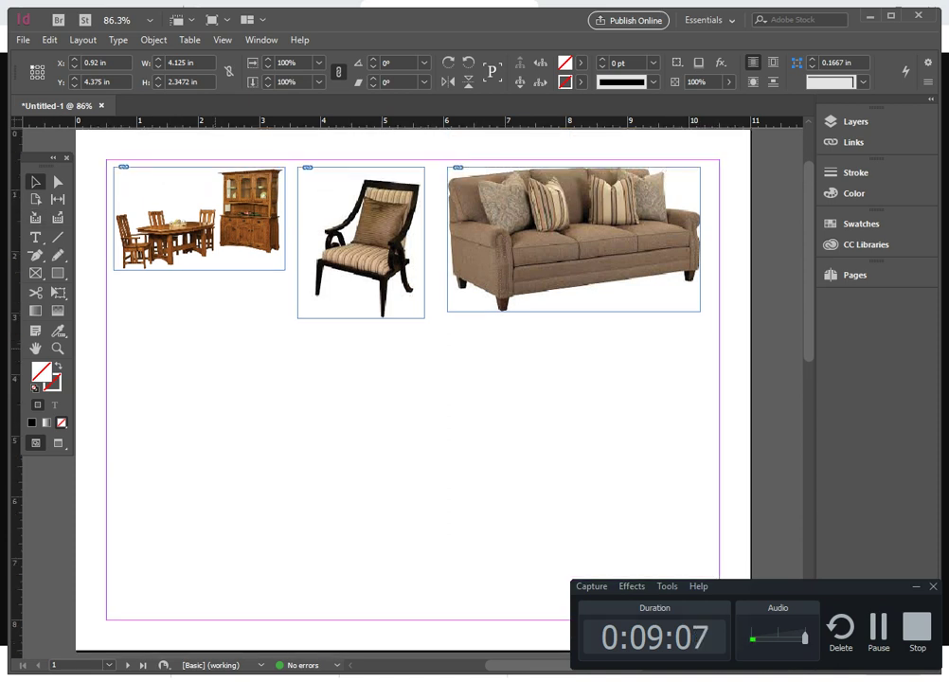
- Select the dining set on page 1, open the Align panel and move the panel clear of the images
click(35, 181)
click(199, 218)
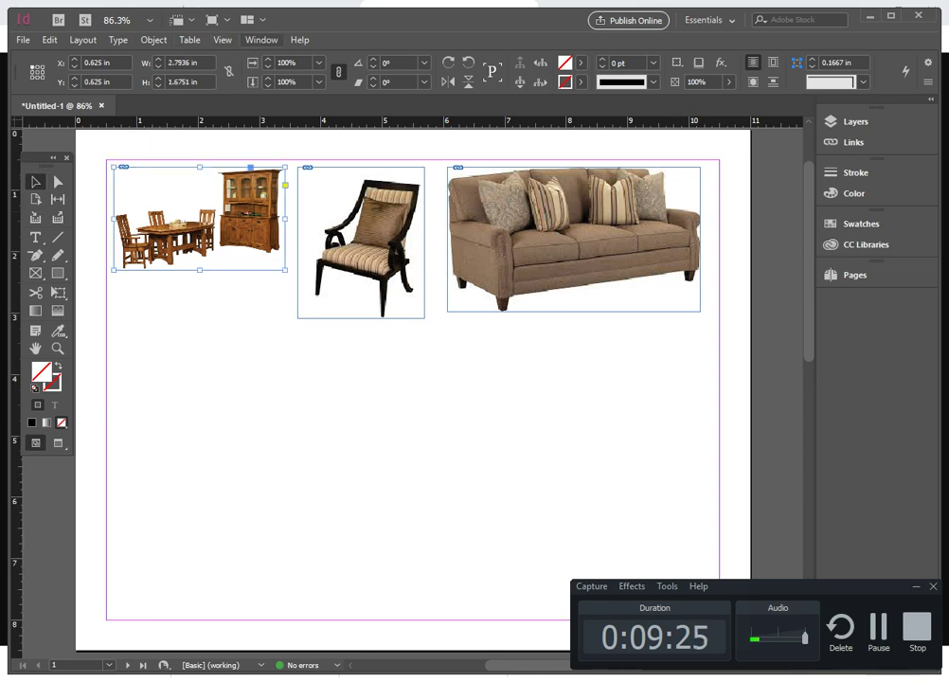
click(262, 40)
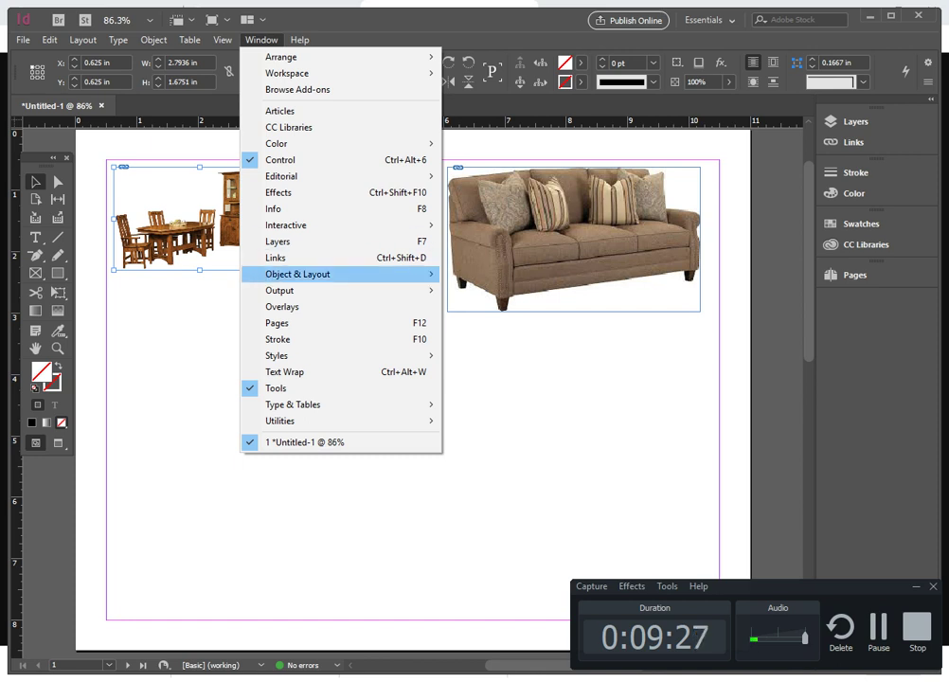
mouse_move(313, 274)
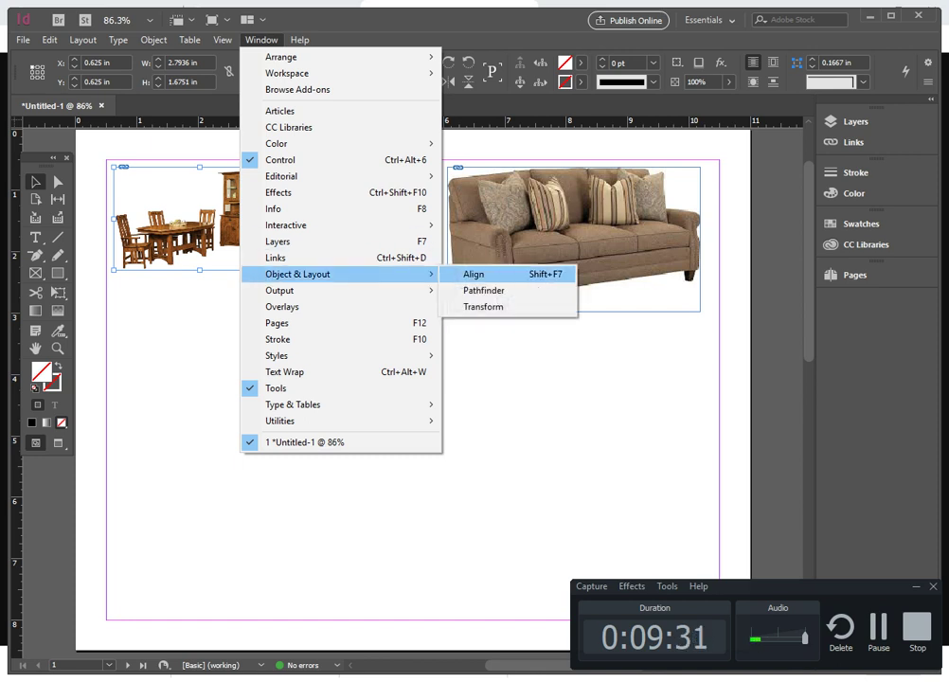
click(474, 274)
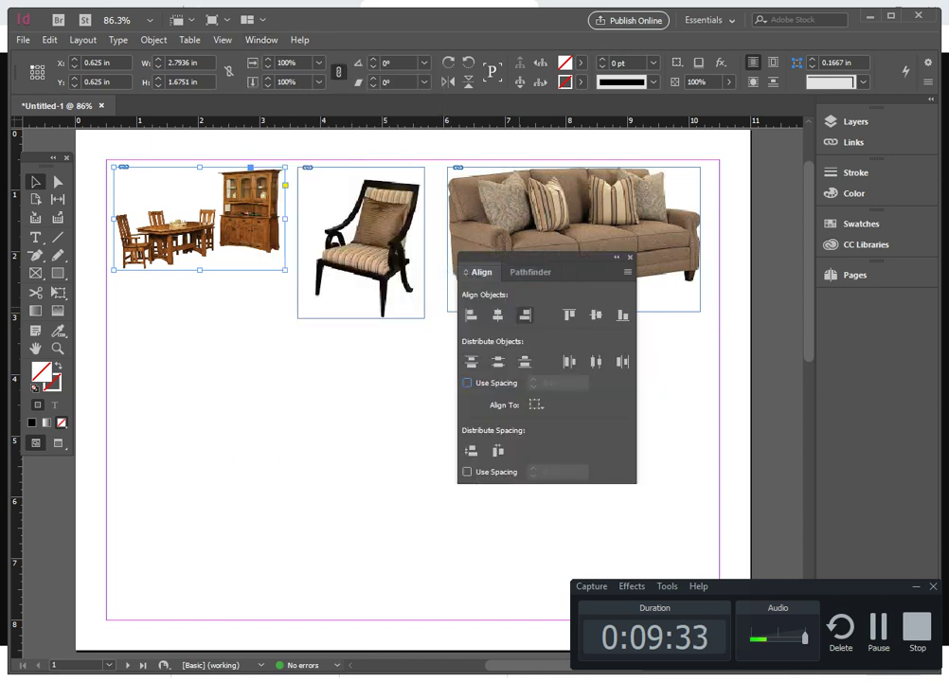
drag(530, 257, 693, 334)
- Move the sofa to about X 1.46 in, Y 3.97 in and align the horizontal centers of the chair and sofa
drag(526, 266, 243, 473)
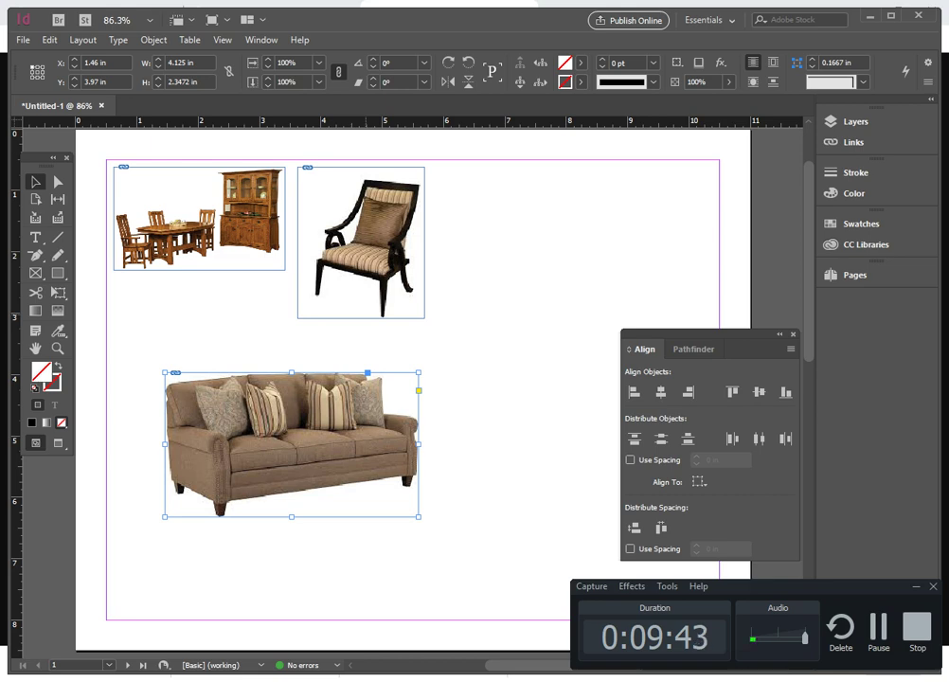
key(ctrl+a)
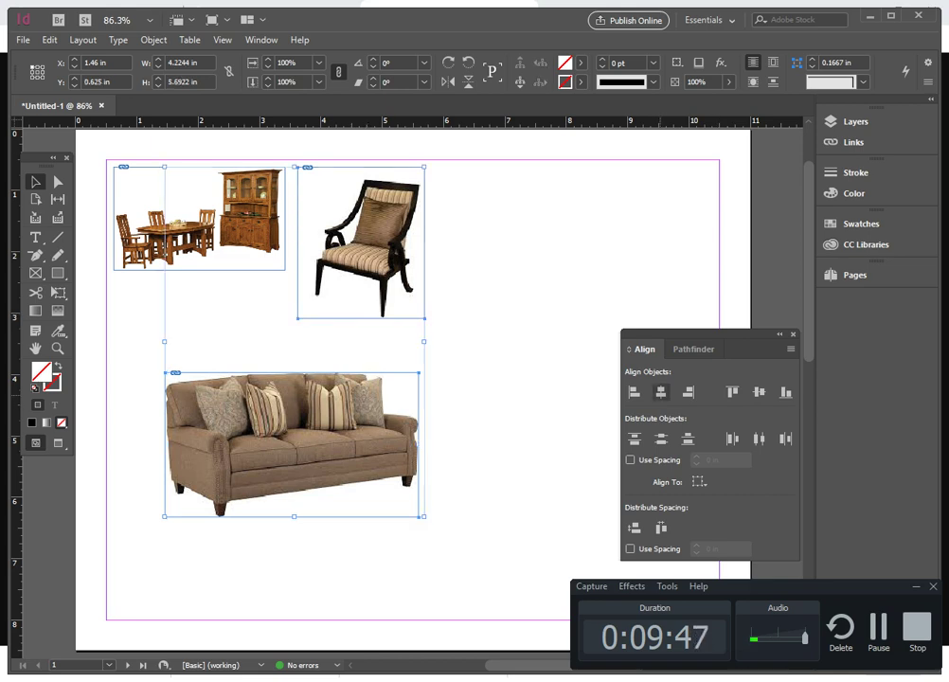
click(661, 391)
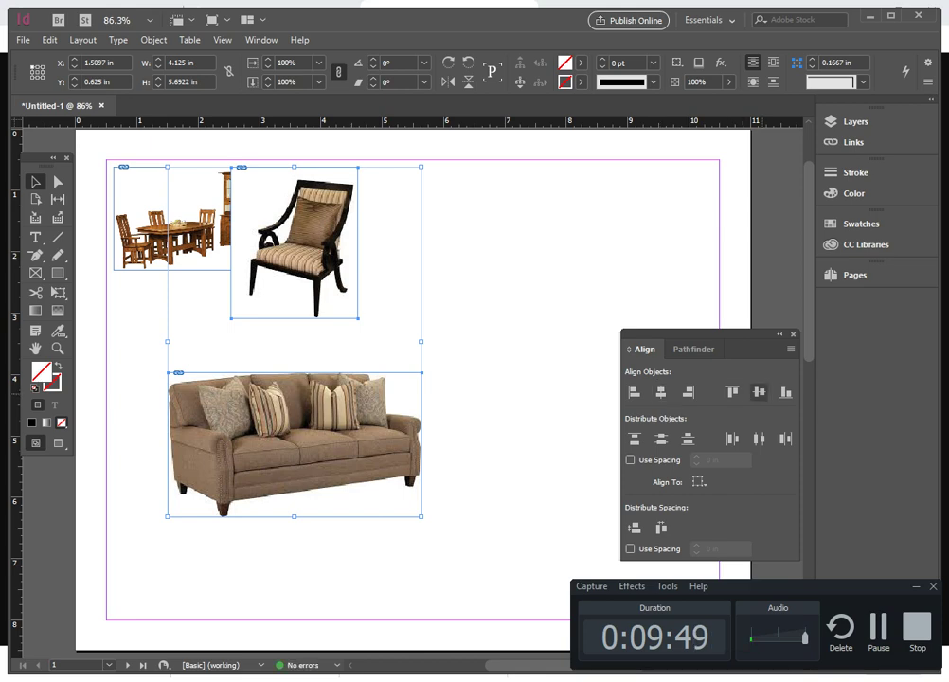
- Undo a trial vertical-center alignment of the chair and sofa, and move the pair to about X 4.26 in, Y 1.01 in
click(758, 391)
key(ctrl+z)
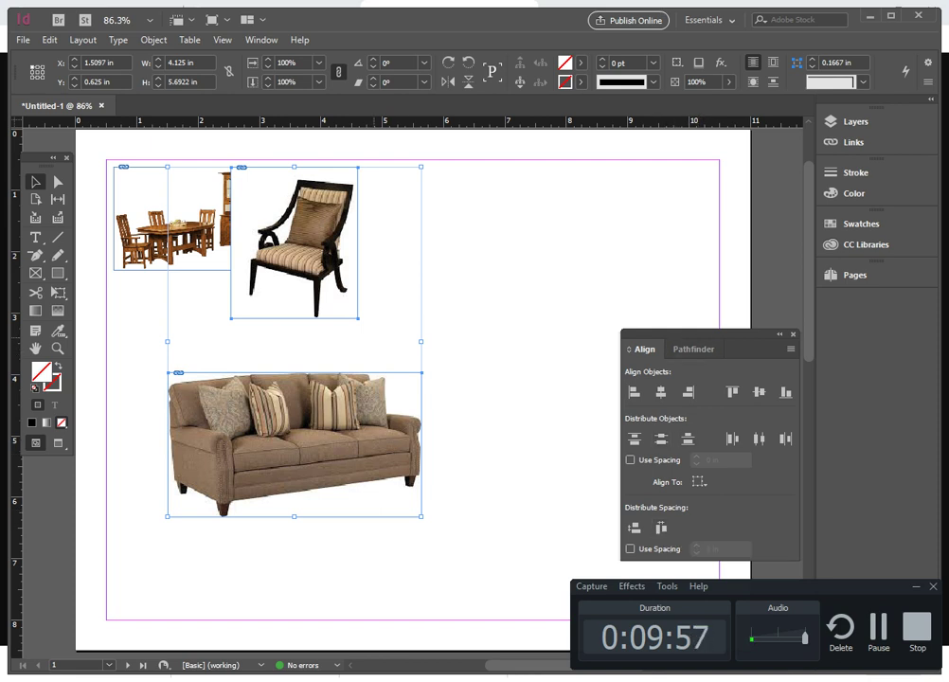
drag(302, 302, 471, 325)
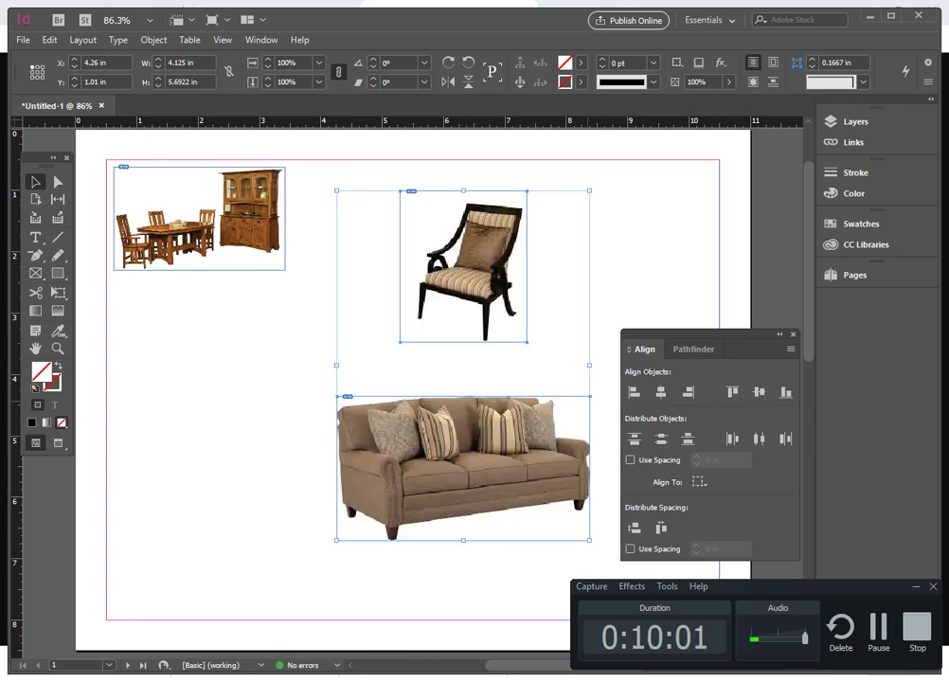
key(ctrl+shift+a)
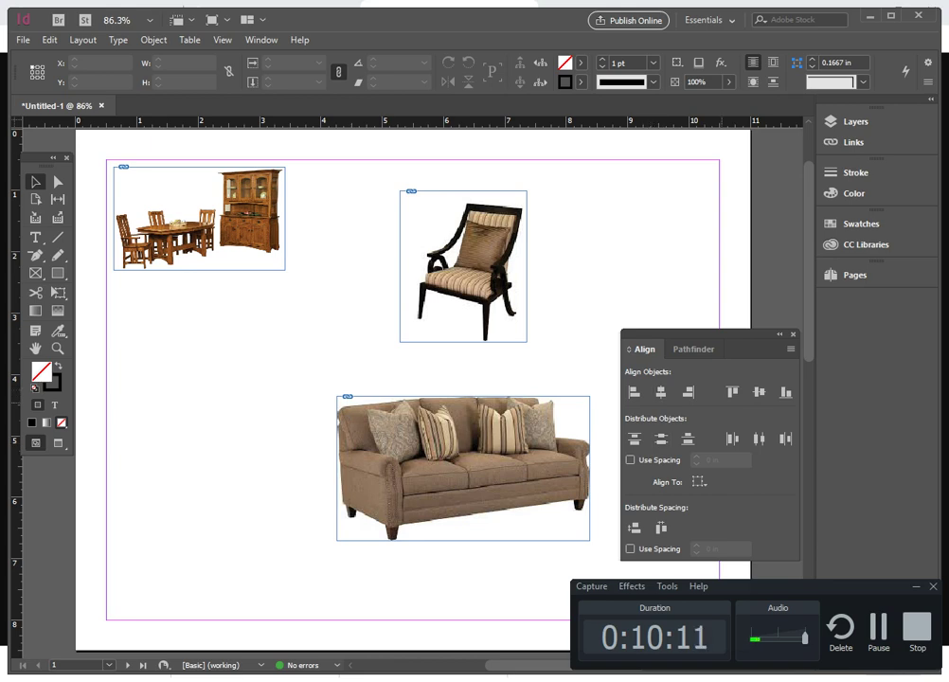
- Try aligning the sofa and dining set by left edges and by horizontal centers, undoing each alignment
click(463, 468)
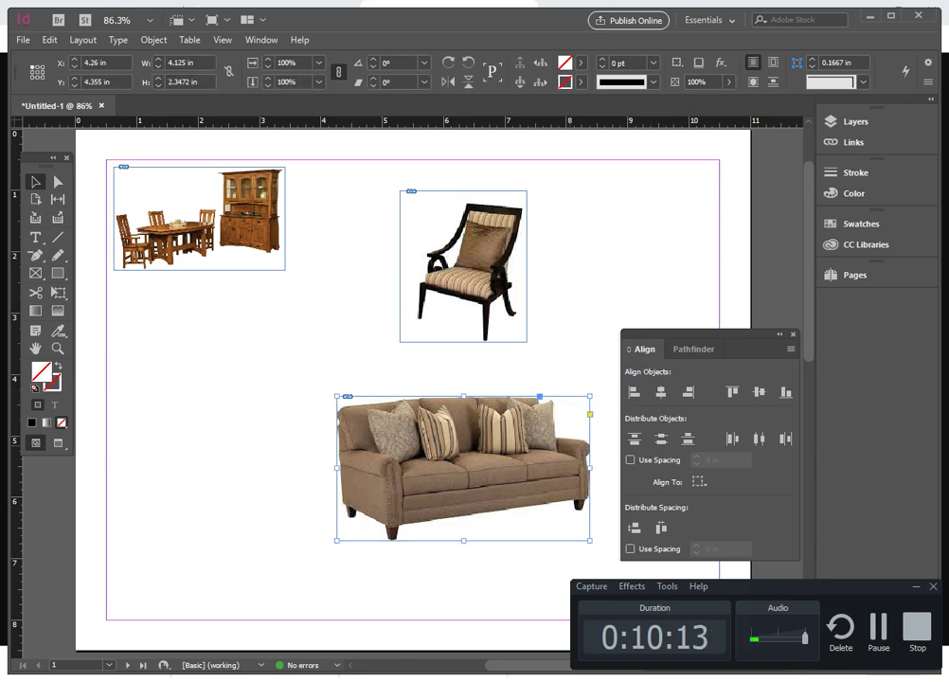
shift+click(199, 218)
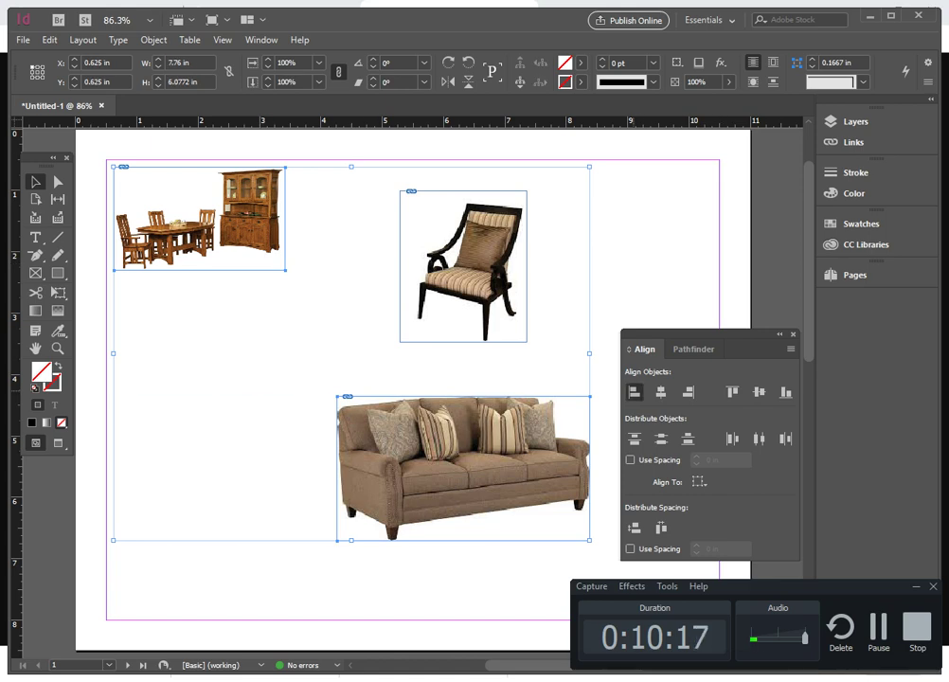
click(633, 391)
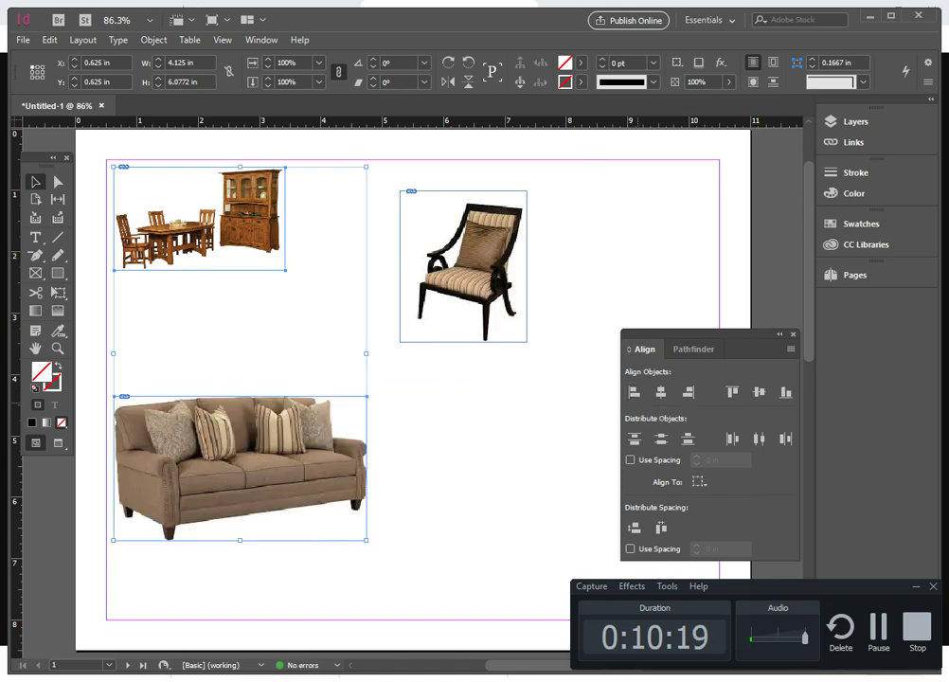
key(ctrl+z)
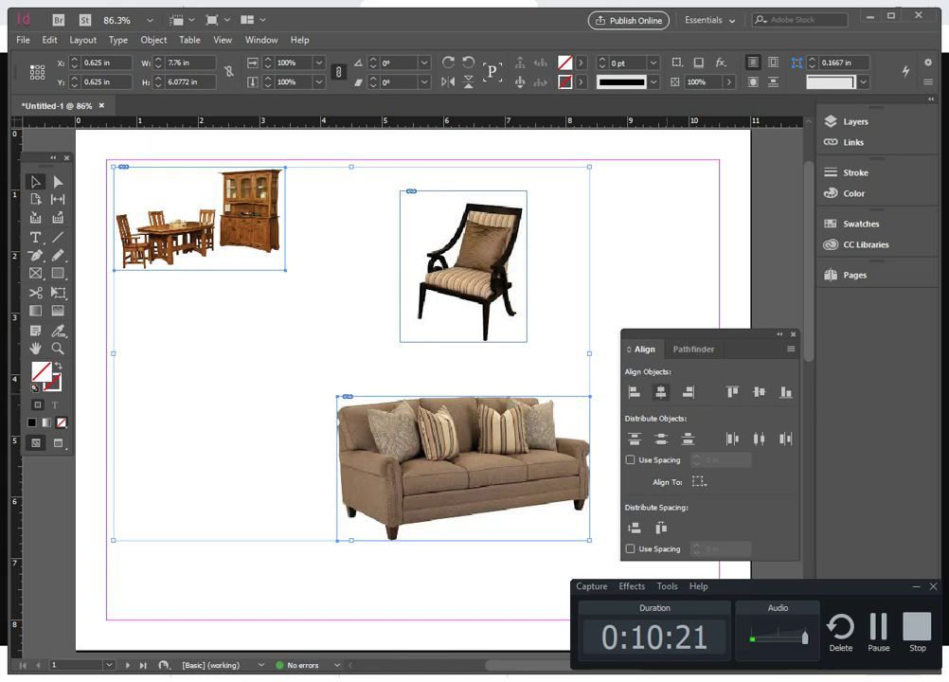
click(662, 393)
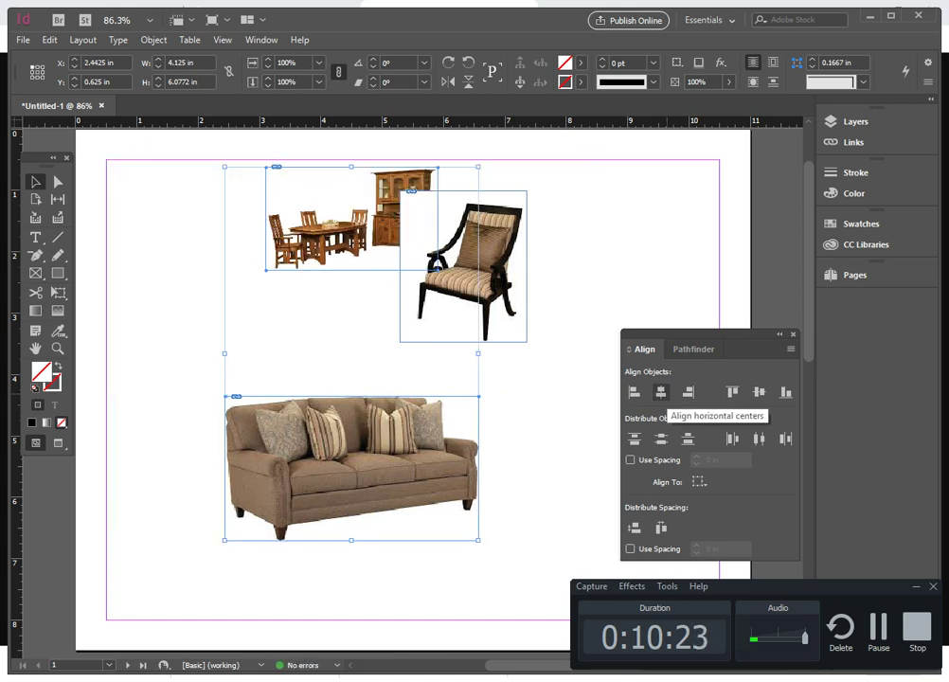
key(ctrl+z)
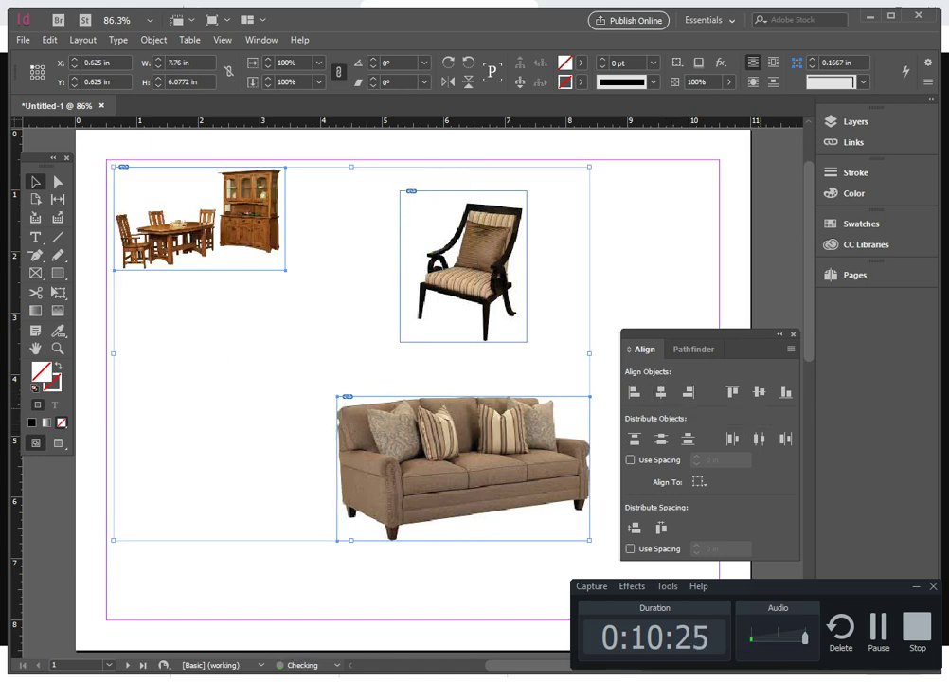
- Align the dining set and sofa by vertical centers, placed at about X 1.02 in, Y 4.01 in, and maximize the application window
click(759, 392)
drag(518, 397, 543, 492)
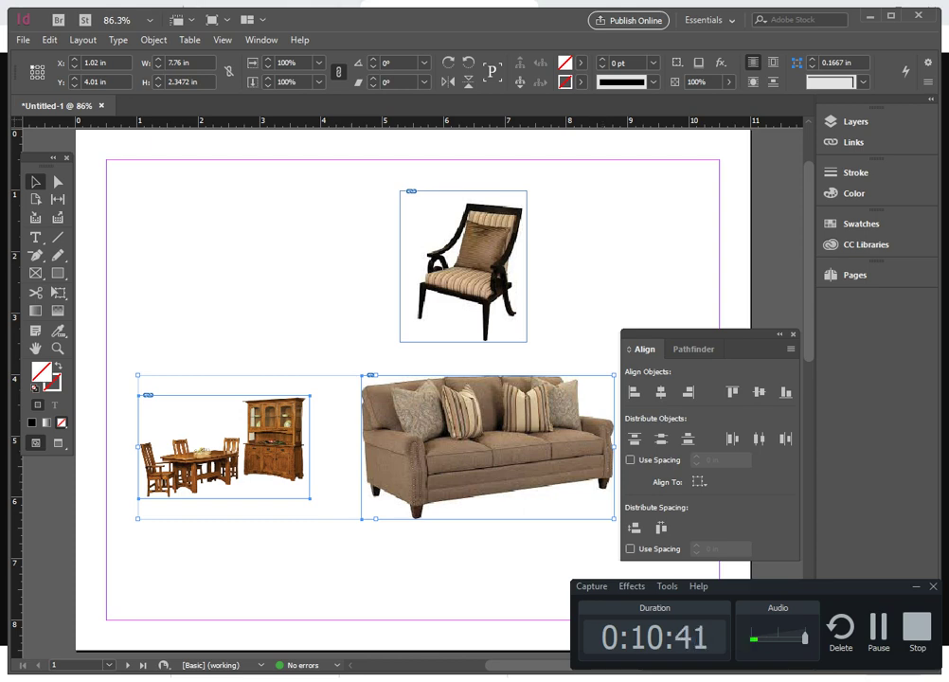
double_click(691, 14)
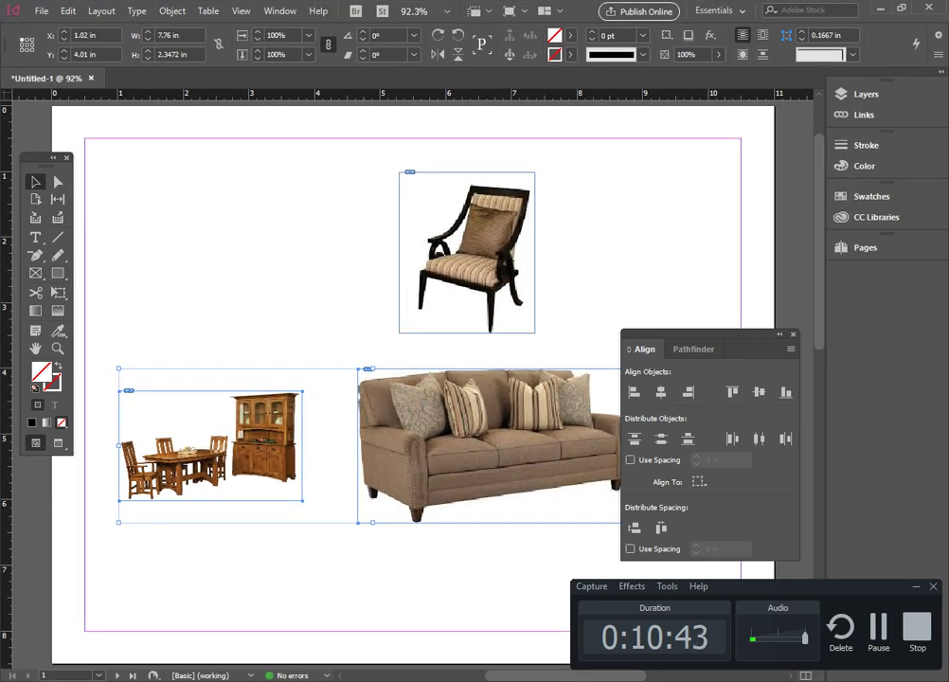
- Check where the Align panel is listed among the Object & Layout panels
click(279, 11)
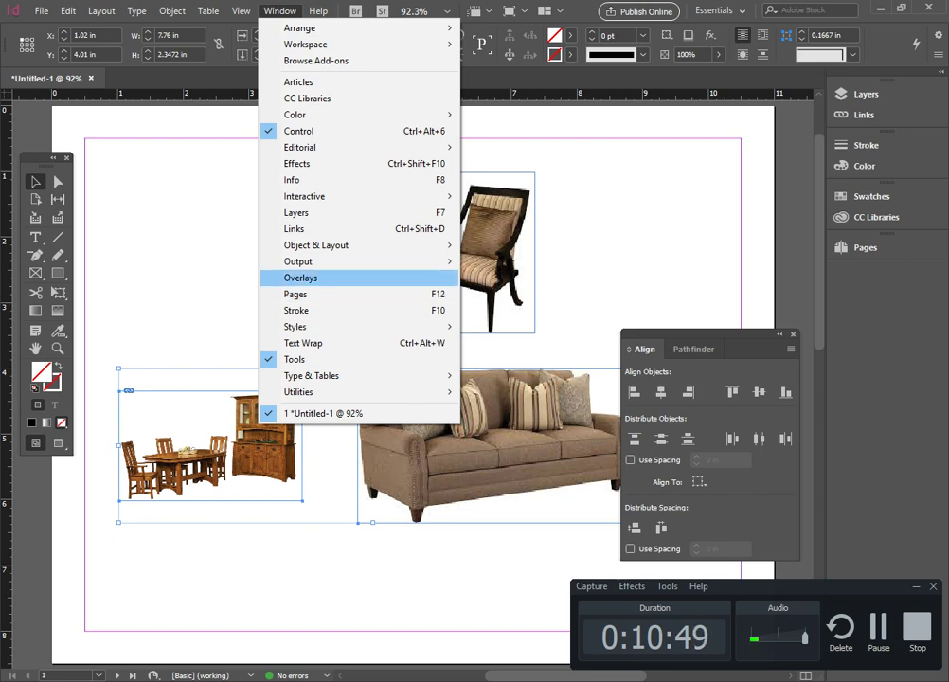
mouse_move(100, 11)
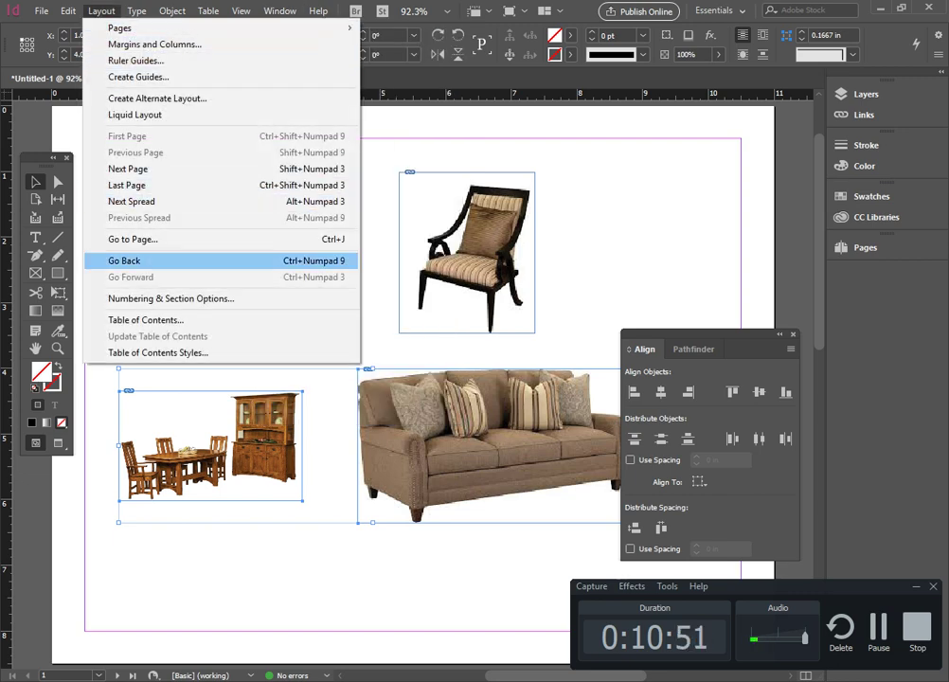
mouse_move(280, 10)
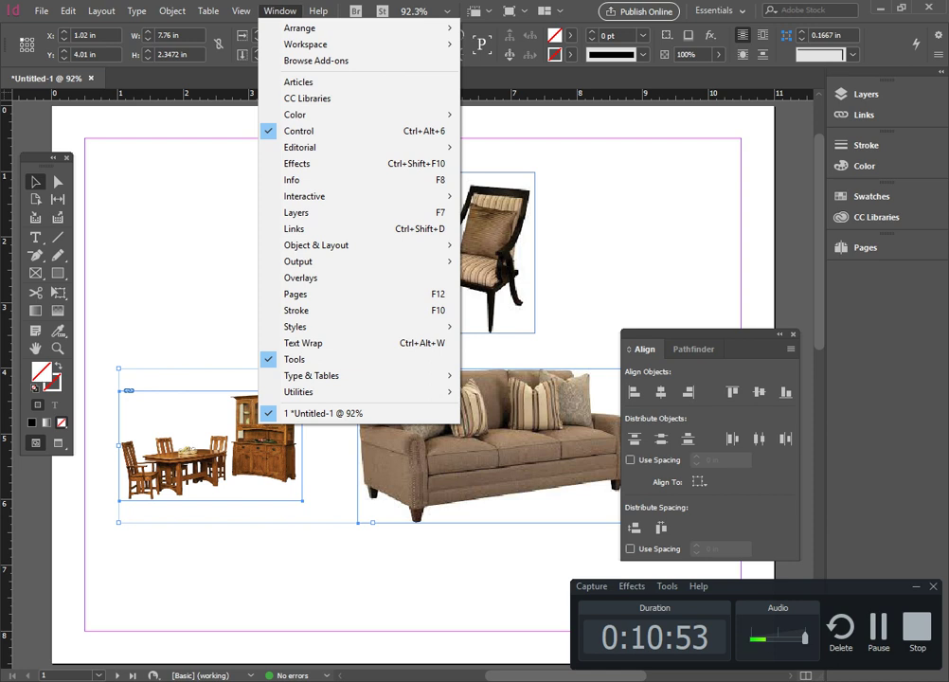
mouse_move(360, 244)
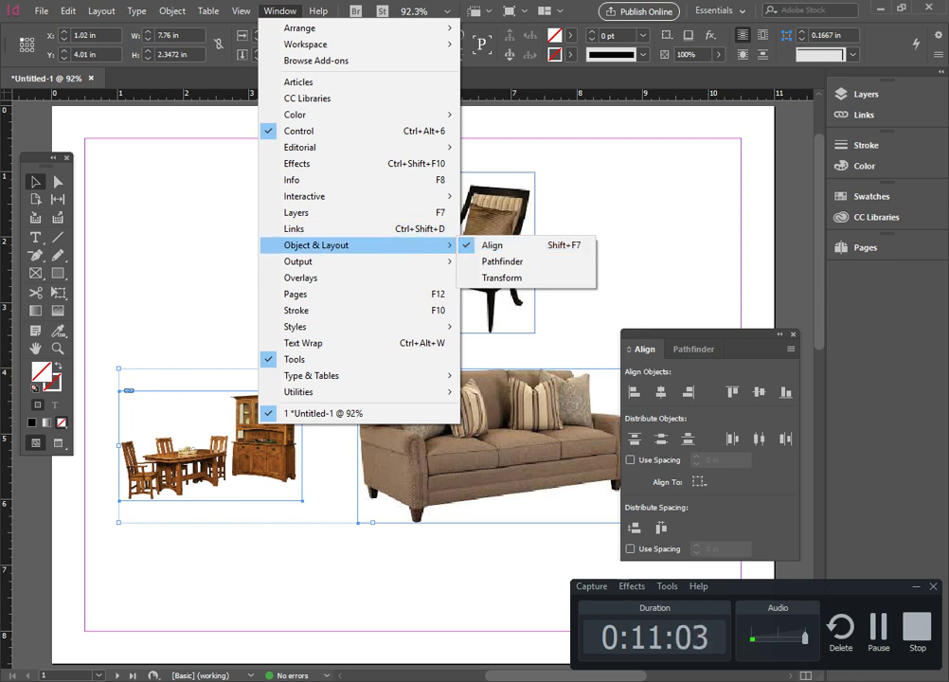
key(Escape)
key(Escape)
- Move the dining set near the page's upper-left margin corner and the chair beside it at about X 3.78 in, Y 0.95 in
key(ctrl+shift+a)
drag(256, 433, 248, 211)
drag(479, 253, 411, 248)
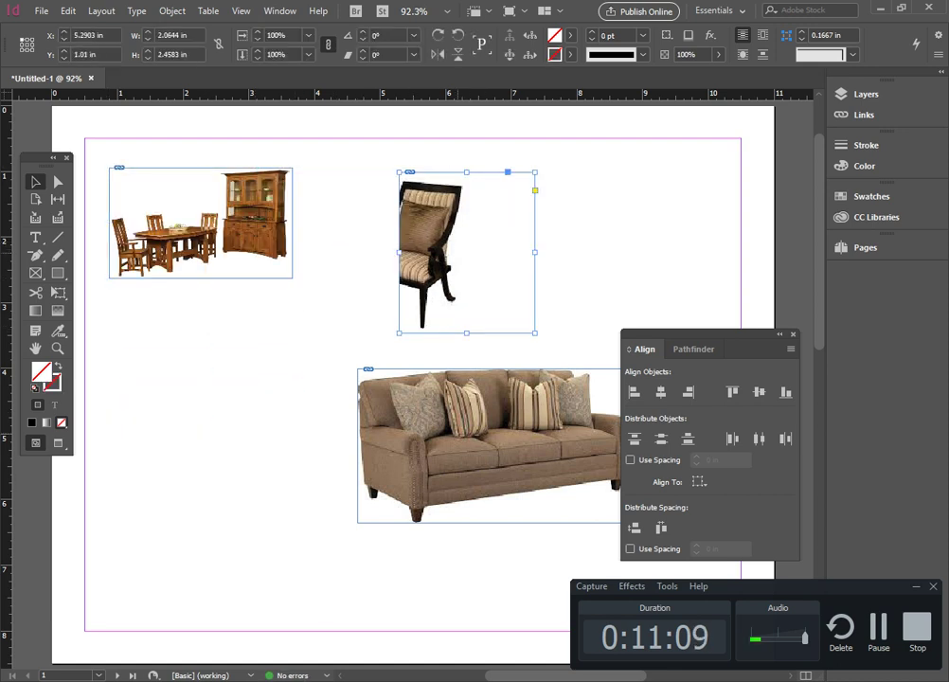
key(ctrl+z)
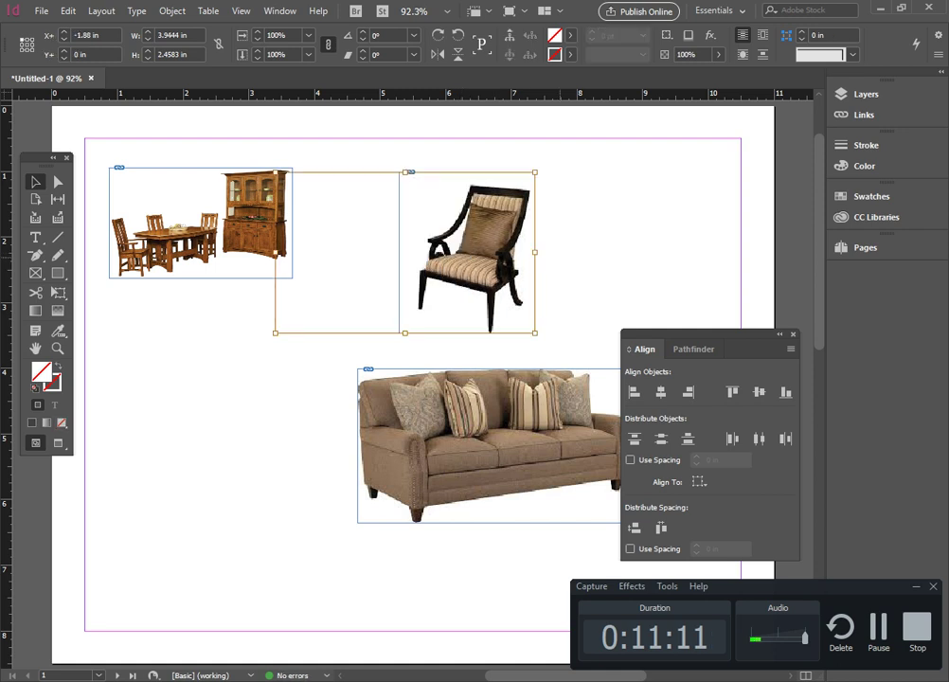
key(ctrl+shift+a)
click(502, 252)
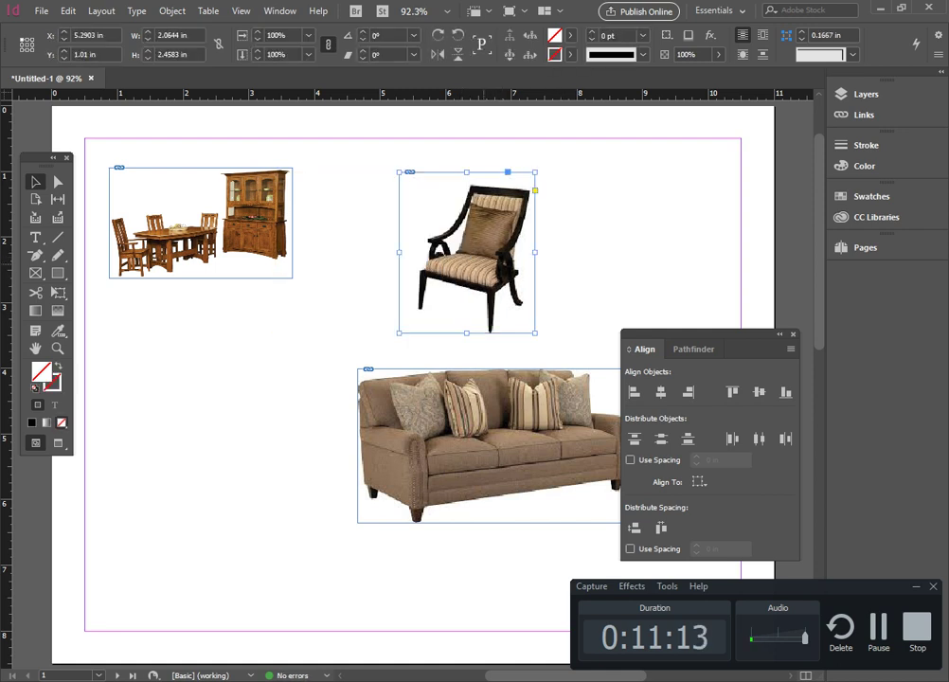
drag(505, 262, 405, 257)
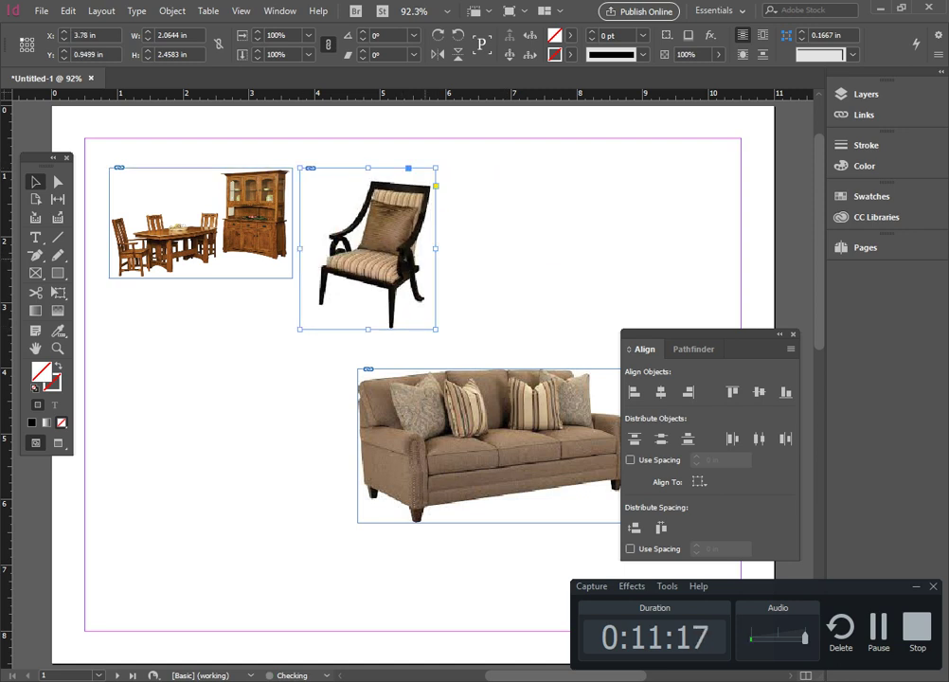
- Move the sofa below the dining set to about X 0.875 in, Y 3.59 in, lined up with the set's left edge
drag(506, 403, 272, 378)
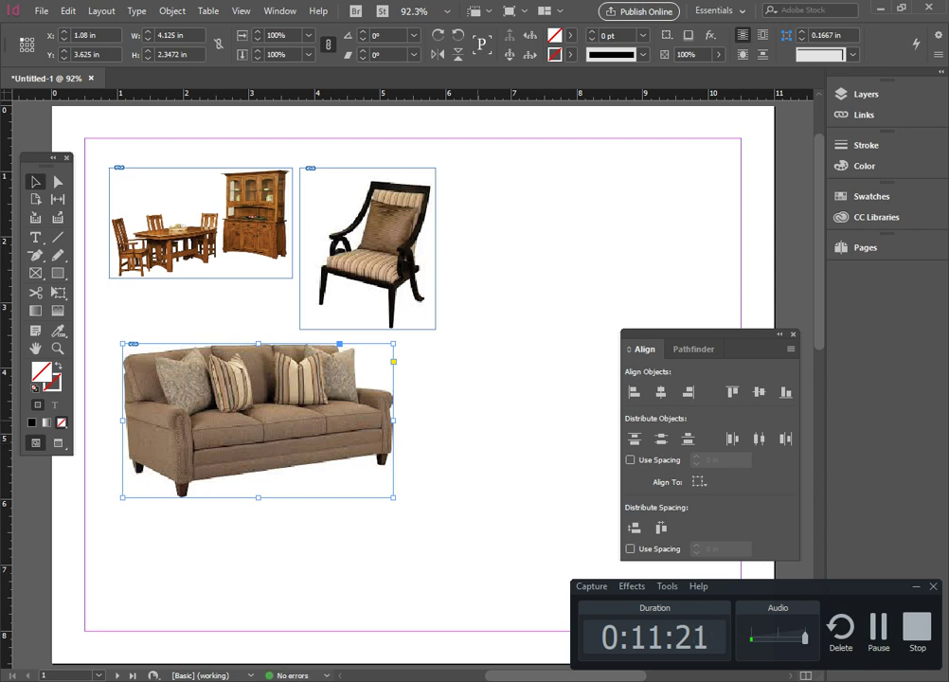
click(547, 496)
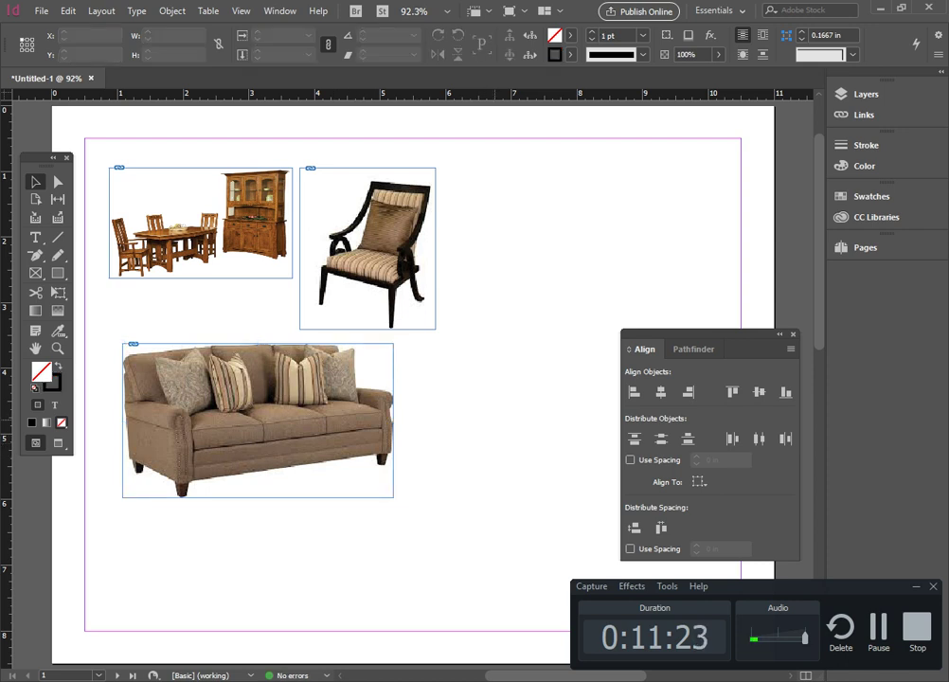
drag(333, 451, 306, 442)
drag(228, 430, 262, 441)
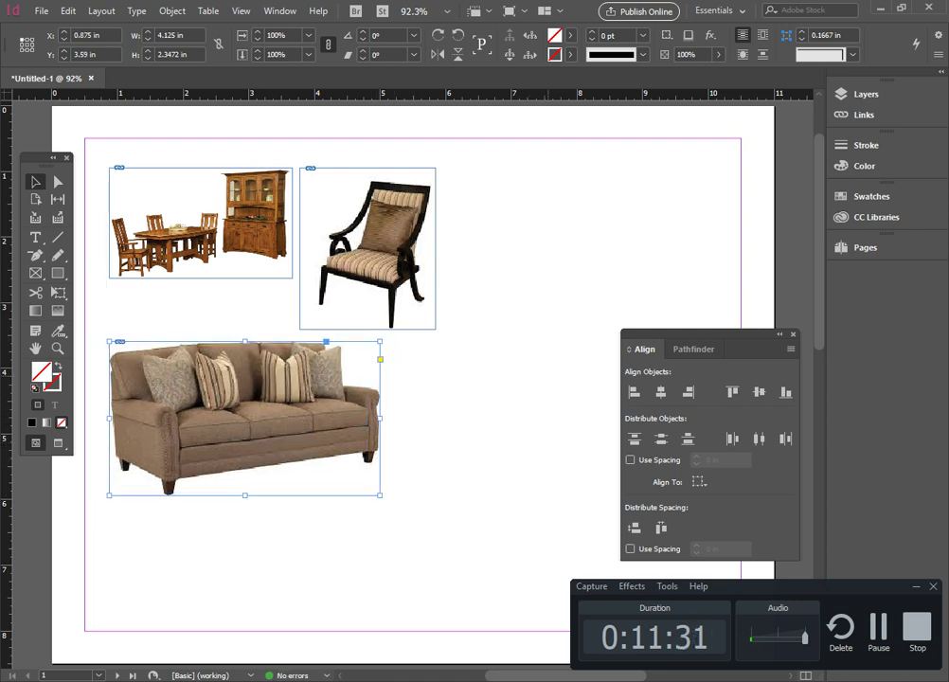
- Delete the sofa, chair and dining set images from page 2
scroll(541, 489, down, 5)
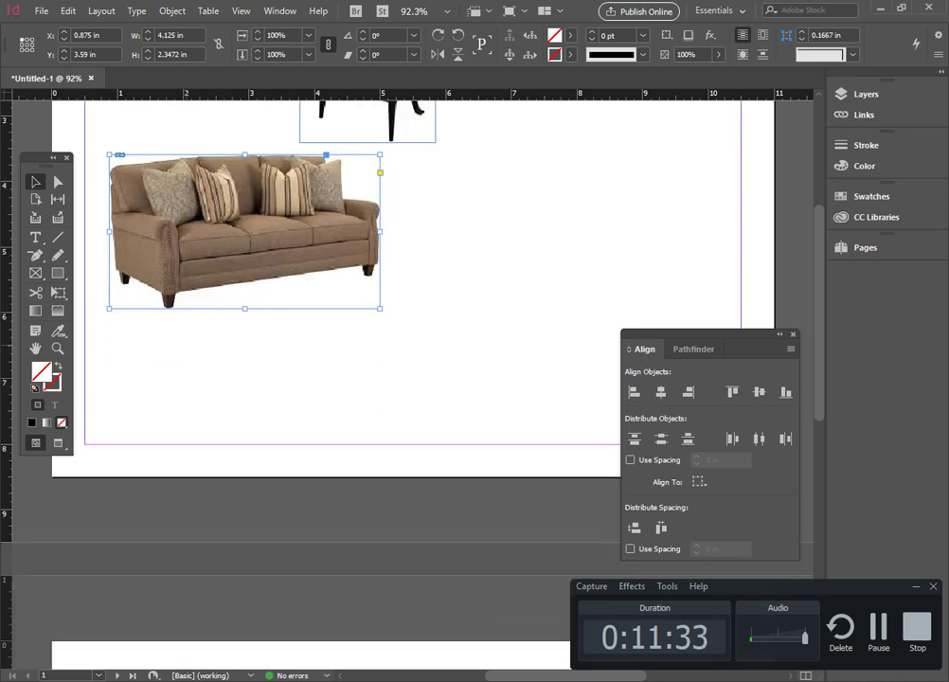
scroll(426, 379, down, 4)
drag(275, 411, 462, 220)
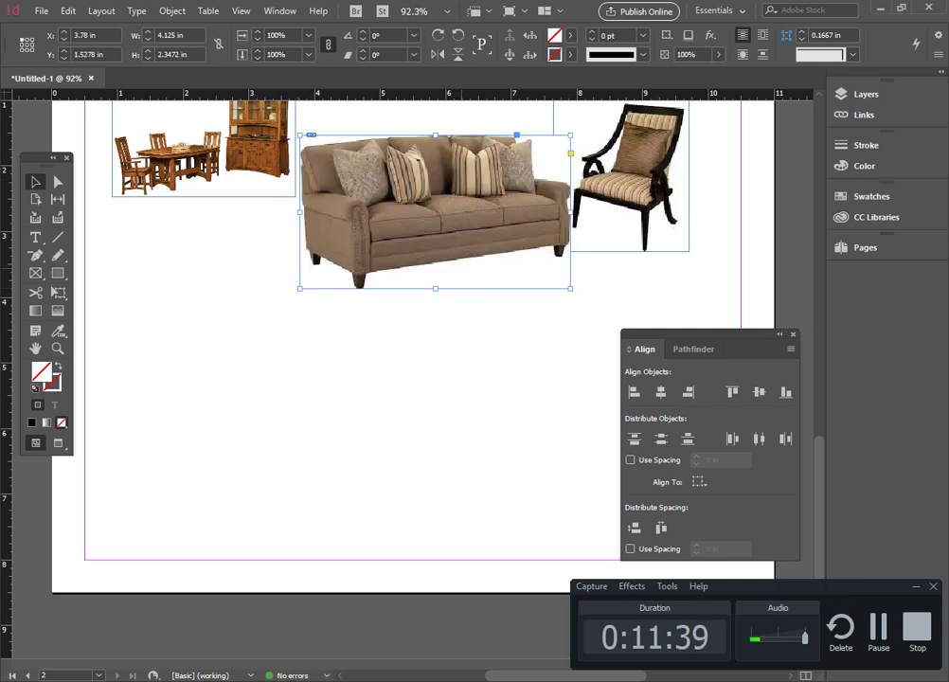
key(Delete)
click(606, 190)
key(Delete)
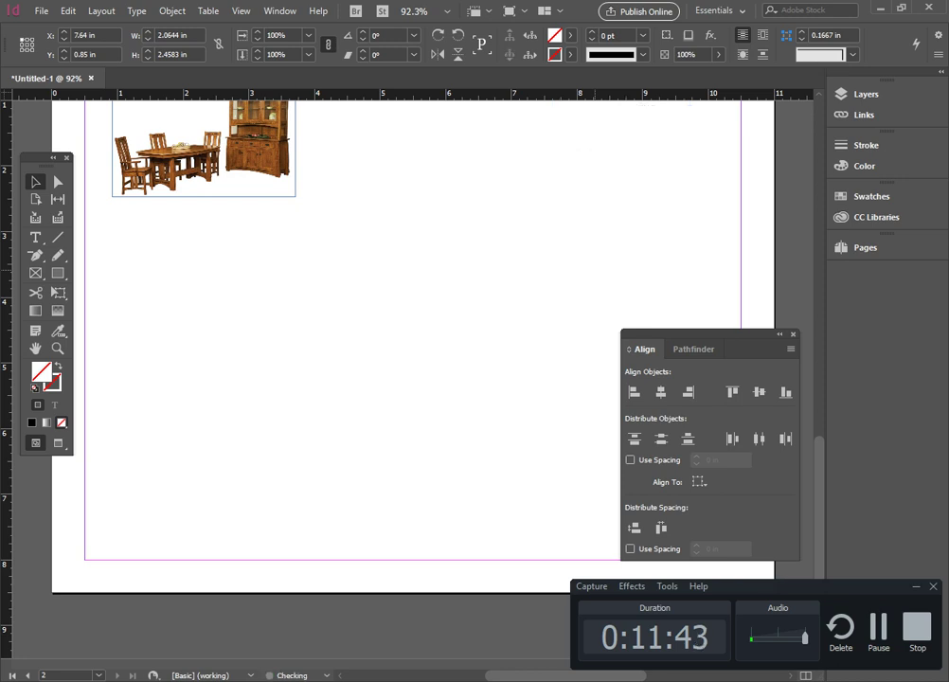
scroll(408, 360, up, 2)
click(204, 234)
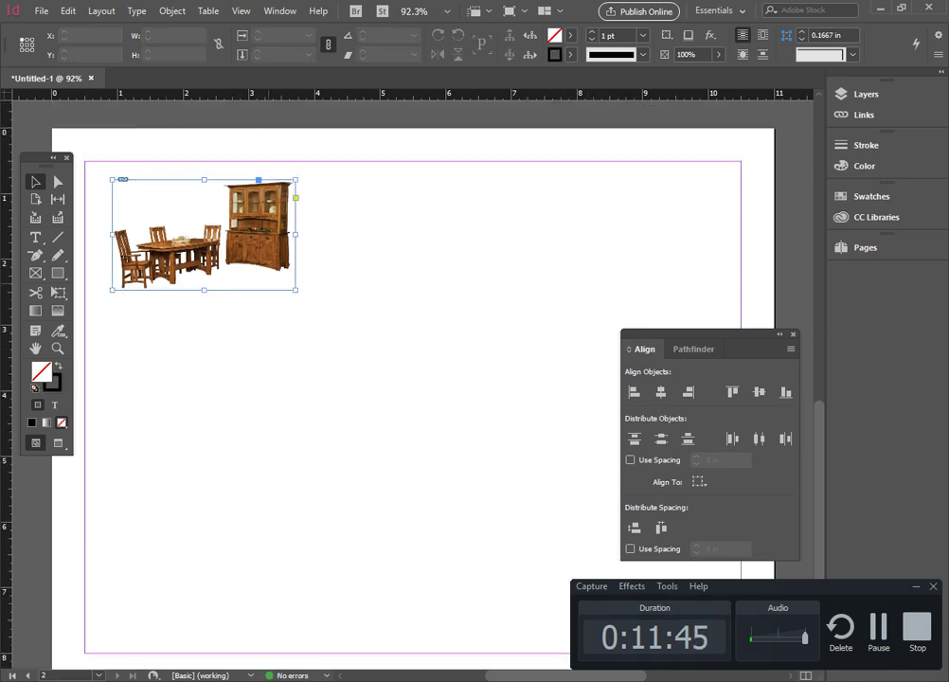
key(Delete)
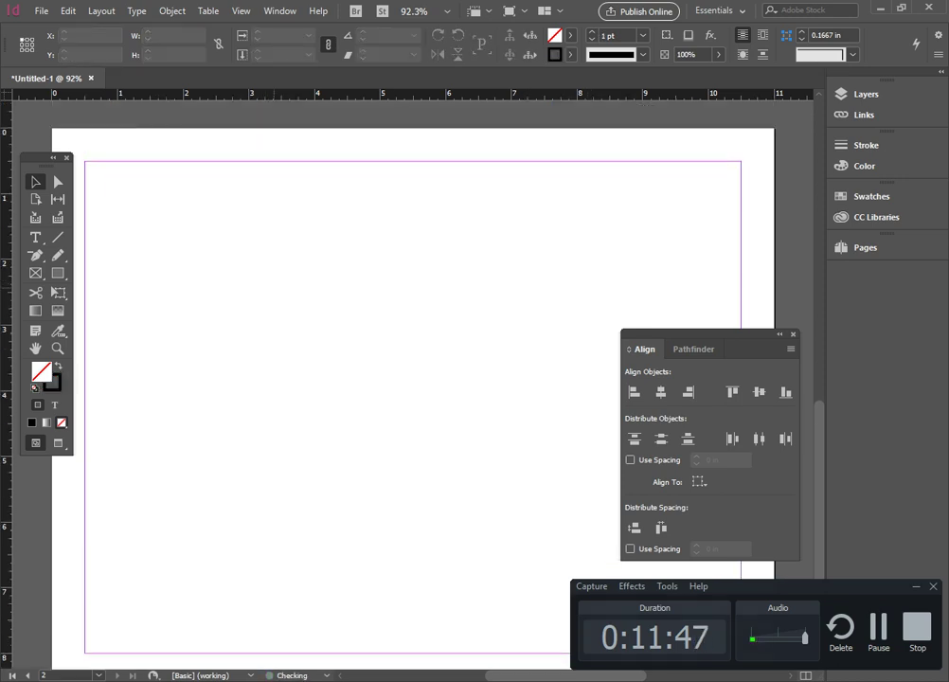
- Bring up the Pathfinder options and draw a rectangle about 2.9 by 2.1 in near the middle of page 2
click(690, 349)
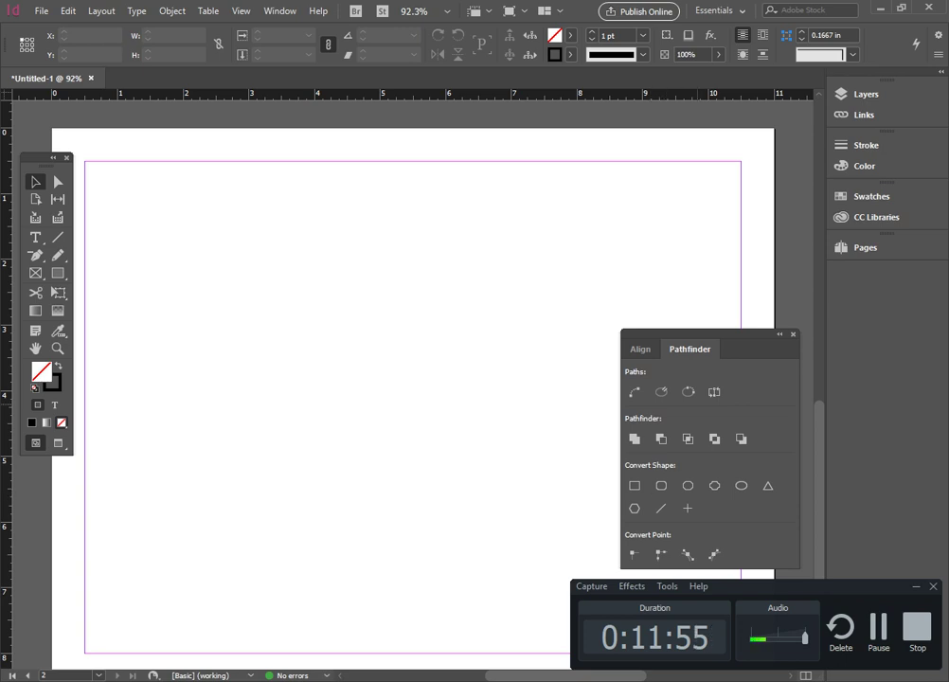
drag(701, 335, 688, 226)
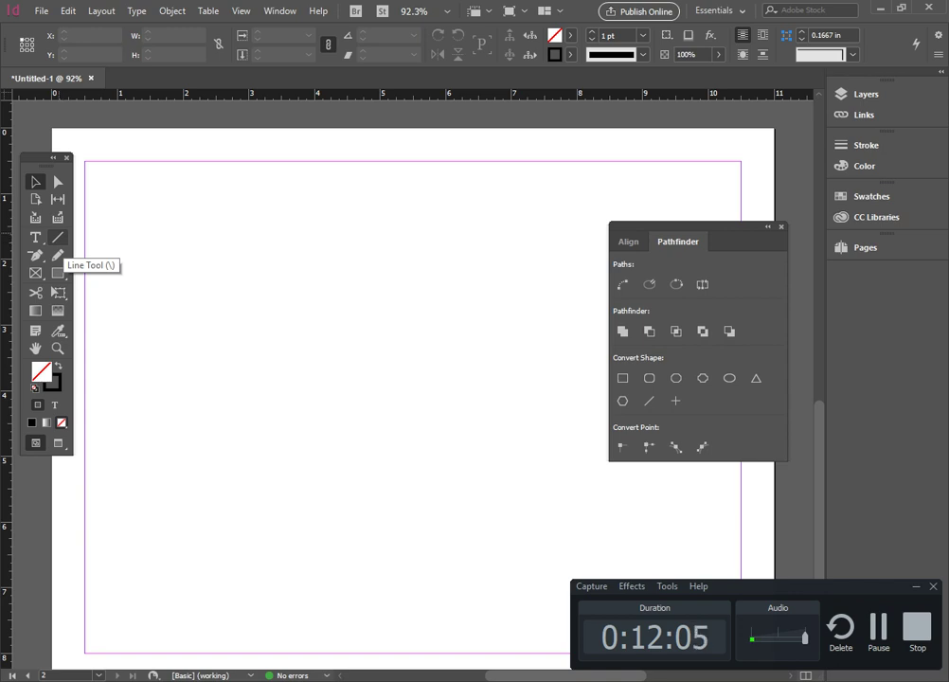
click(58, 272)
drag(266, 266, 457, 403)
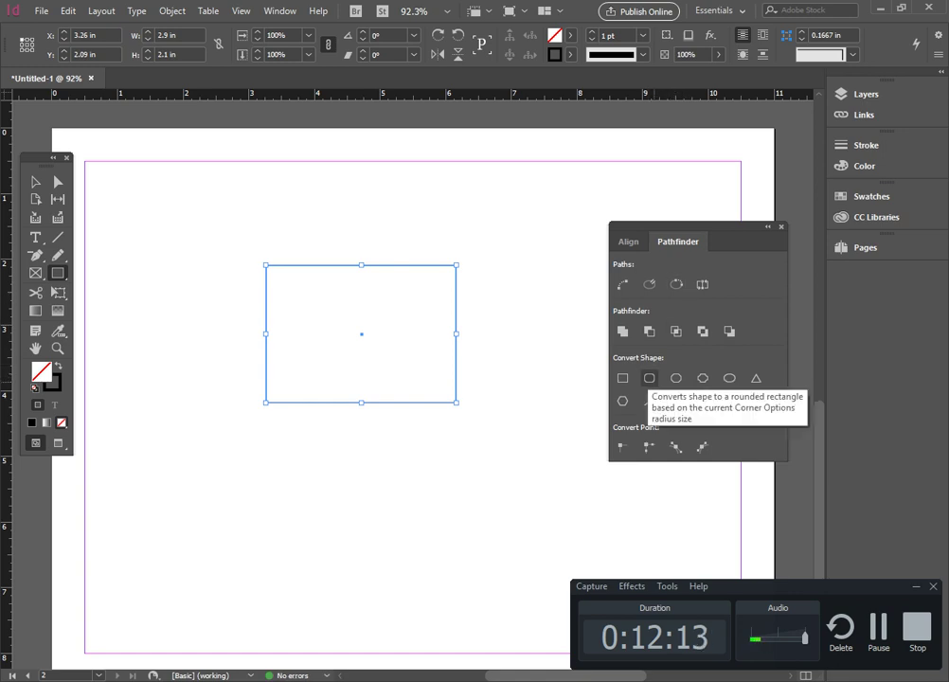
- Convert the rectangle to a rounded rectangle and deselect it to view its corners
click(648, 378)
key(v)
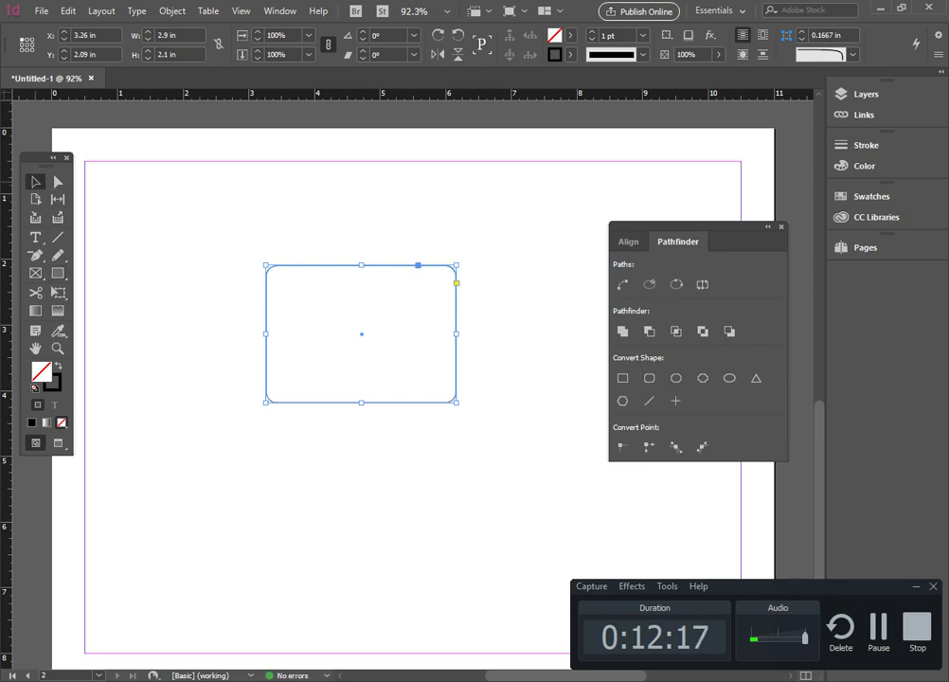
key(ctrl+shift+a)
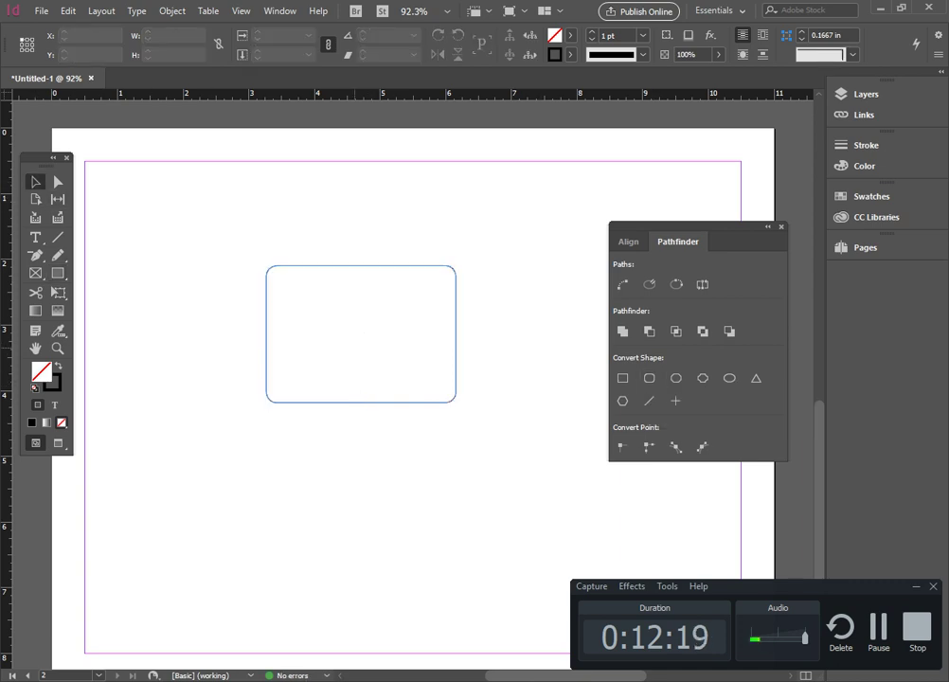
- Convert the rounded shape to a beveled rectangle, and that shape to a triangle
click(405, 266)
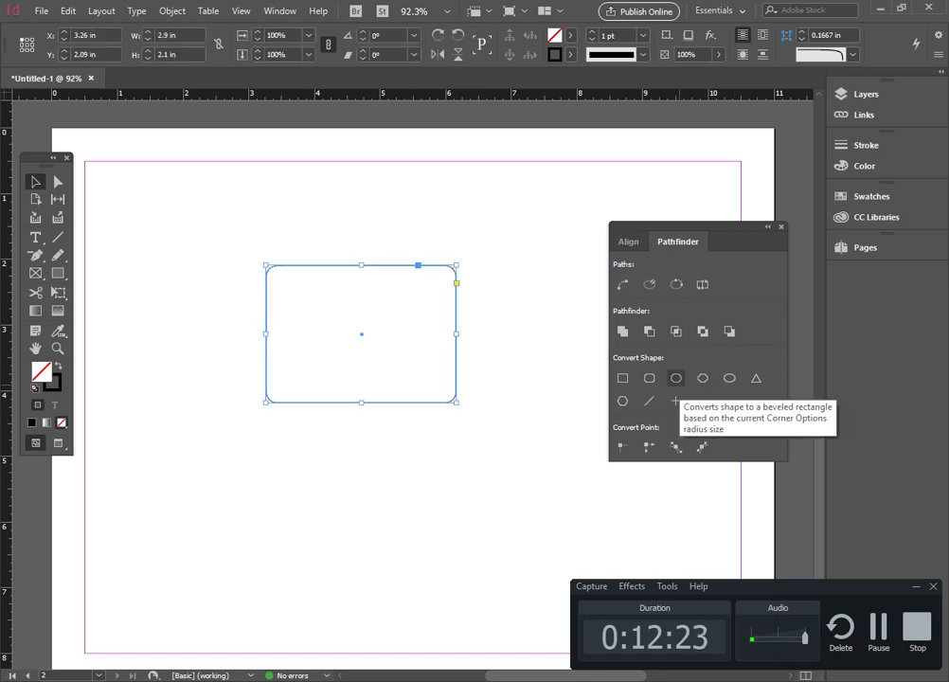
click(703, 378)
key(ctrl+shift+a)
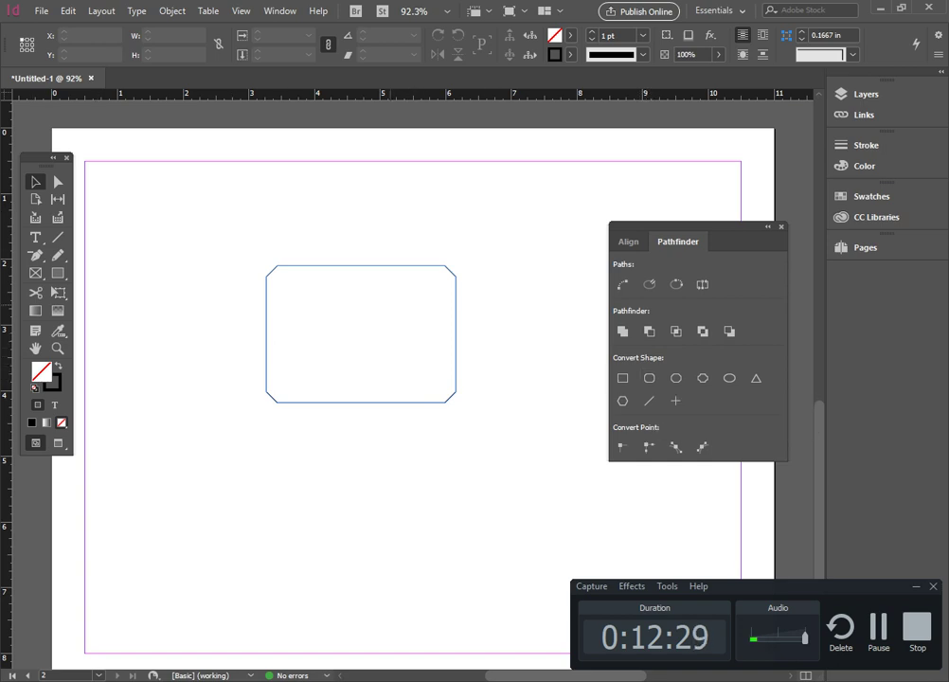
key(ctrl+a)
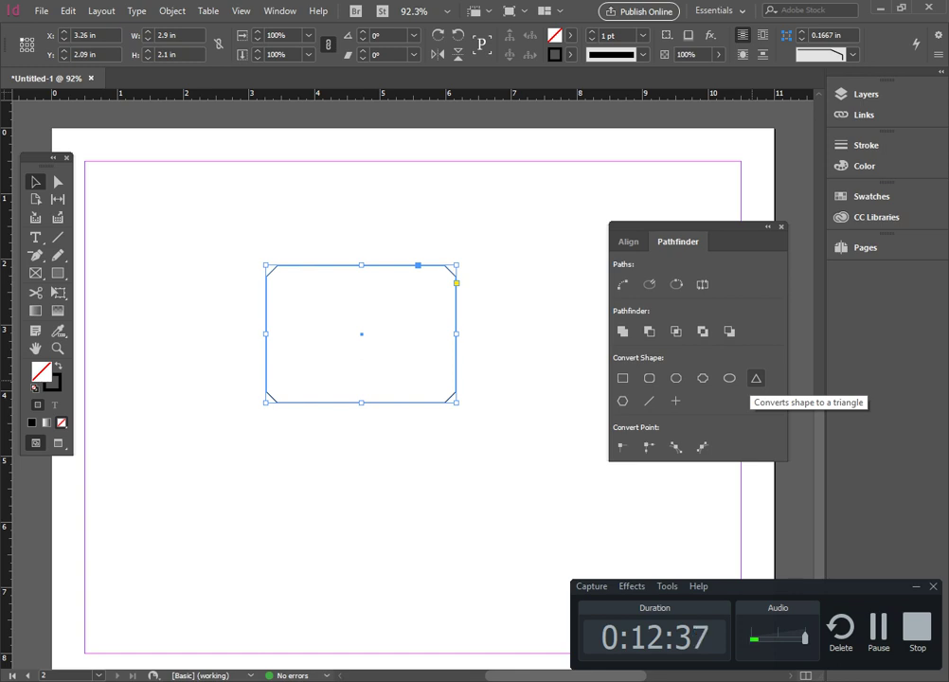
click(756, 378)
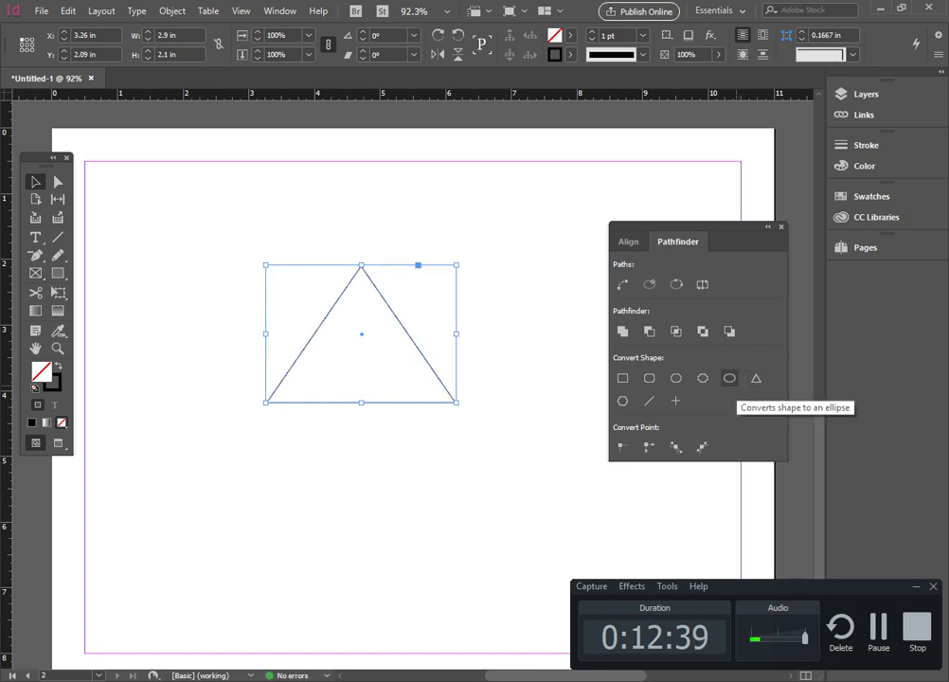
- Draw a tiny diagonal line below and left of the triangle with the Line tool
click(58, 236)
drag(234, 549, 237, 553)
click(479, 470)
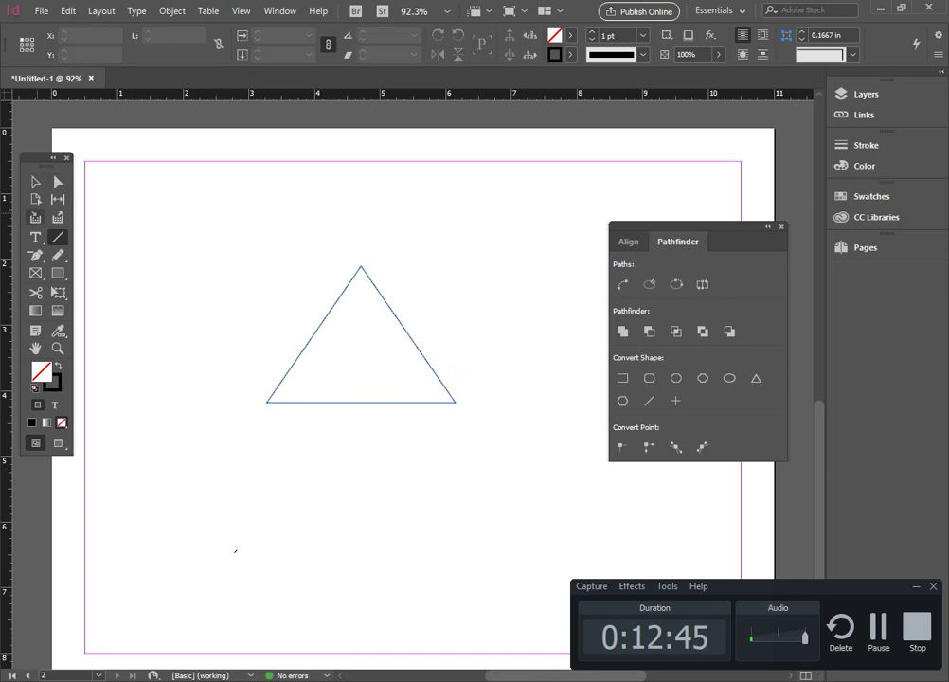
- Draw an ellipse about 1.82 by 2.28 in overlapping the triangle's left corner
click(57, 273)
click(58, 272)
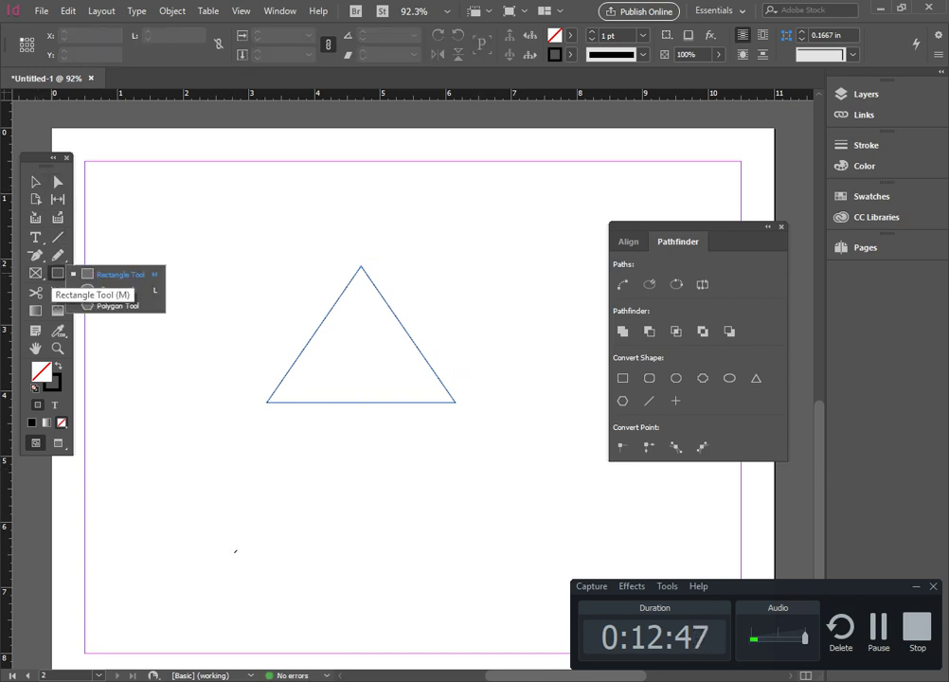
drag(176, 313, 297, 464)
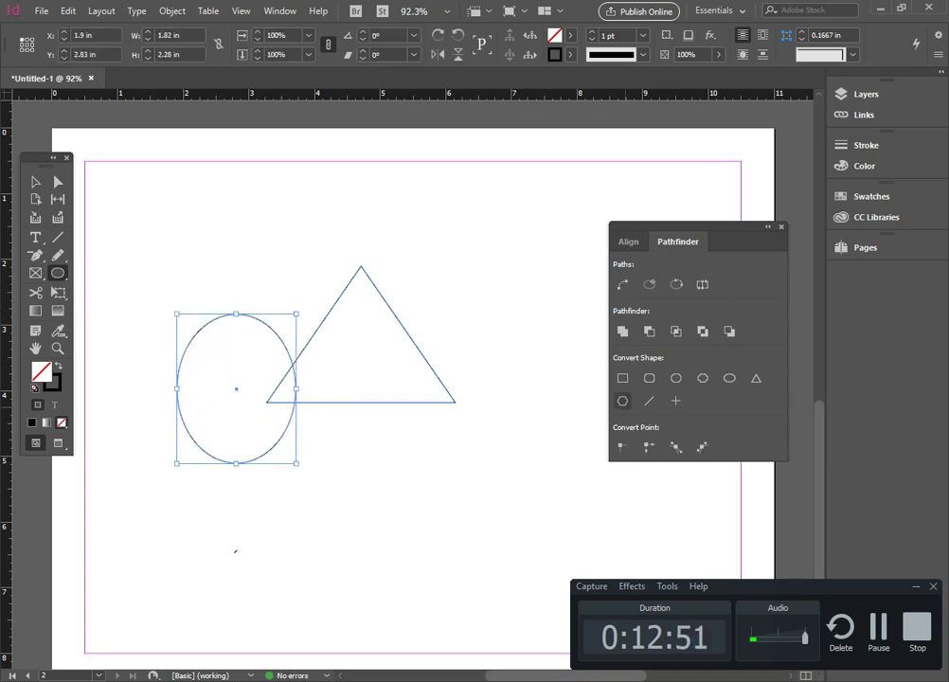
- Convert the ellipse to a line and try the vertical or horizontal line conversion
click(649, 401)
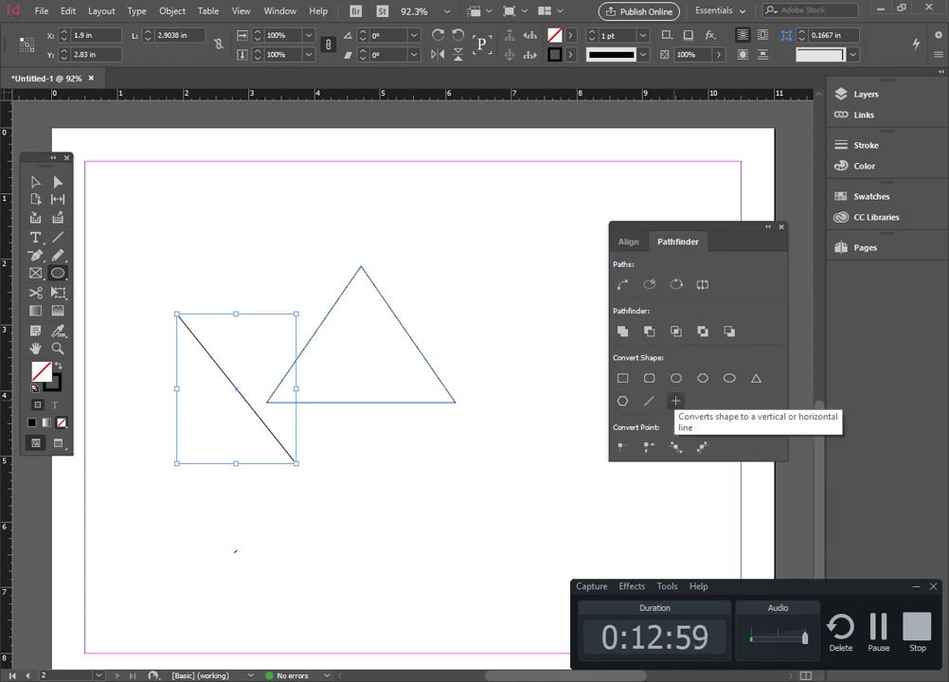
click(676, 401)
click(546, 366)
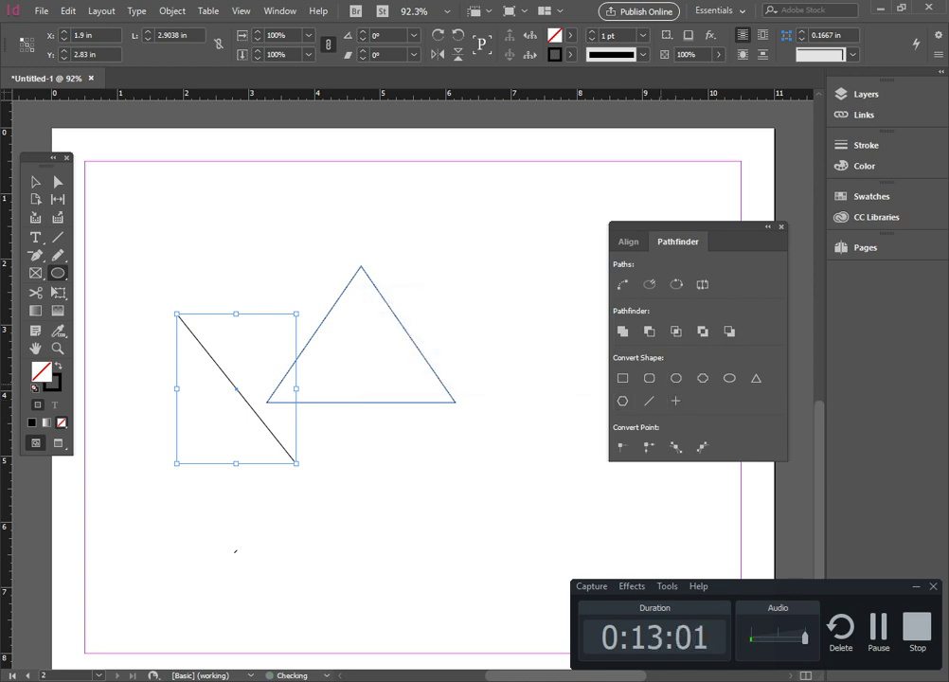
- Convert the diagonal line to a beveled rectangle and deselect it
click(675, 378)
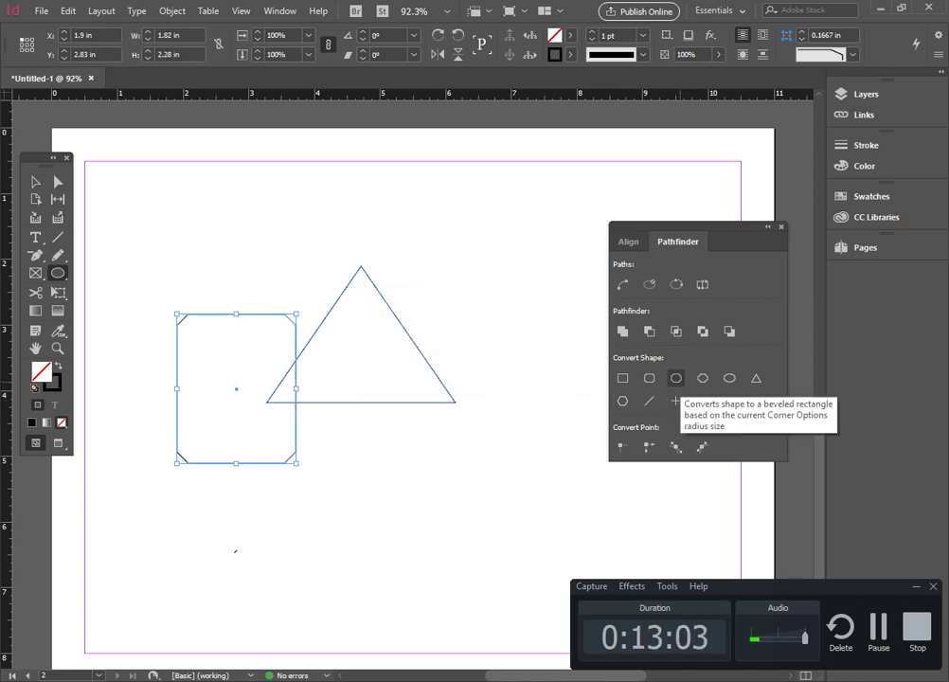
click(703, 378)
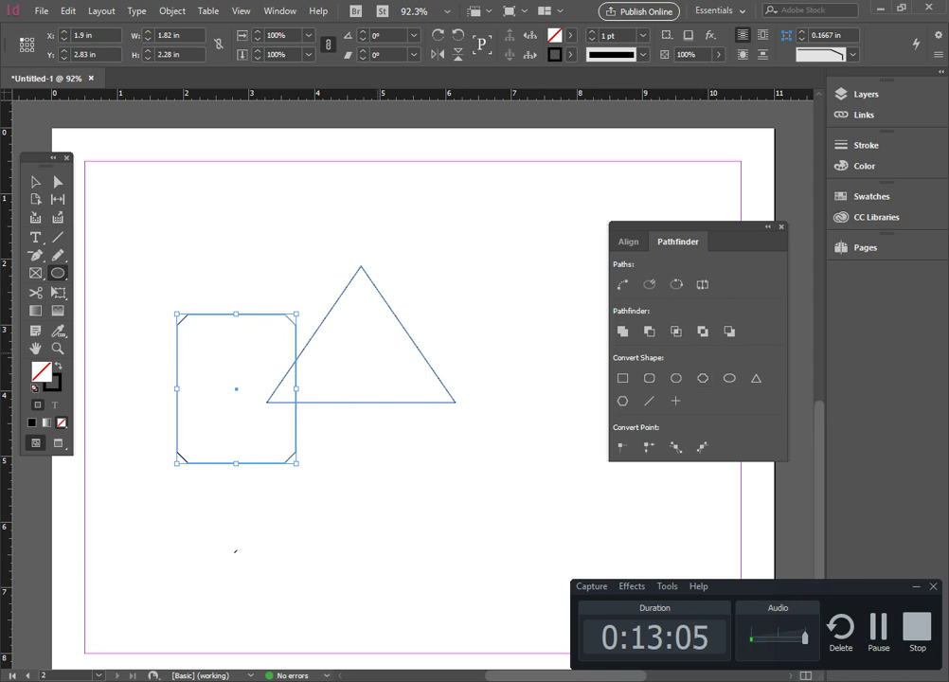
key(v)
key(ctrl+shift+a)
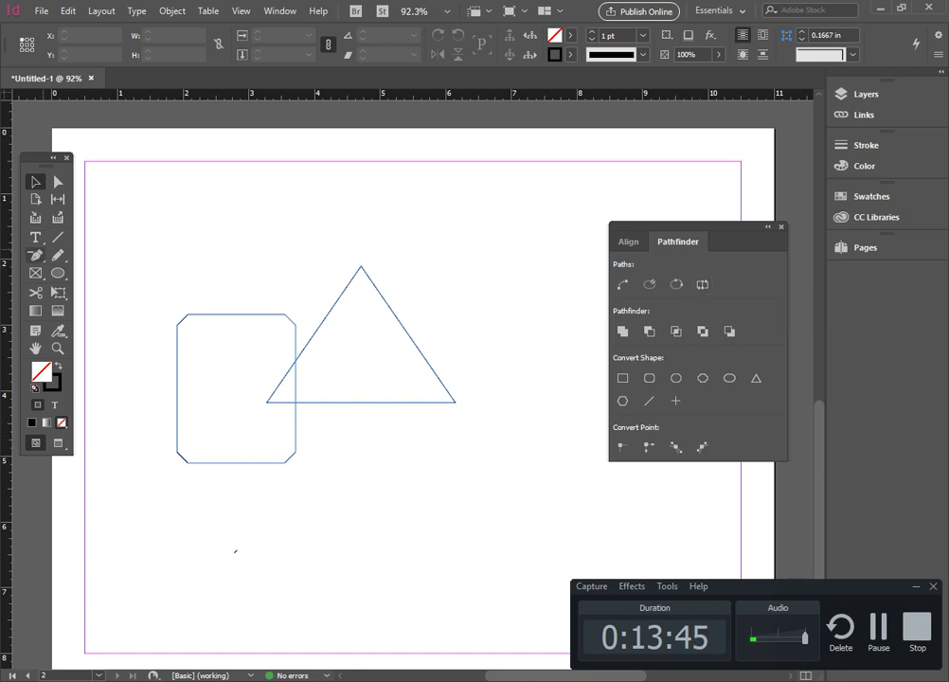
- Draw an open curved path of four points, about 1.34 by 1.45 in, right of the triangle with the Pen tool
drag(35, 256, 78, 255)
click(58, 255)
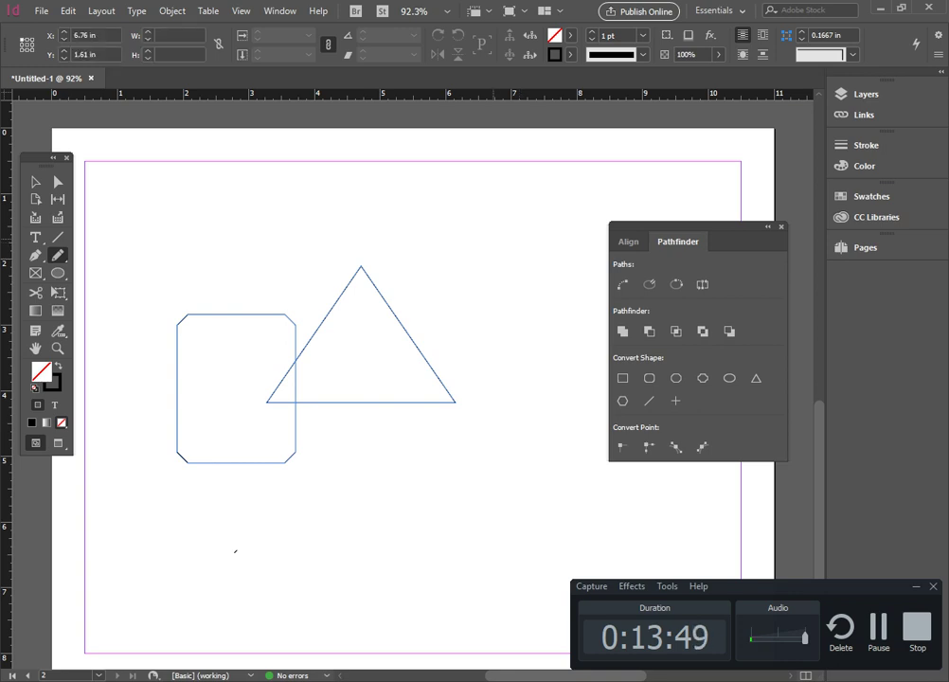
key(p)
click(35, 255)
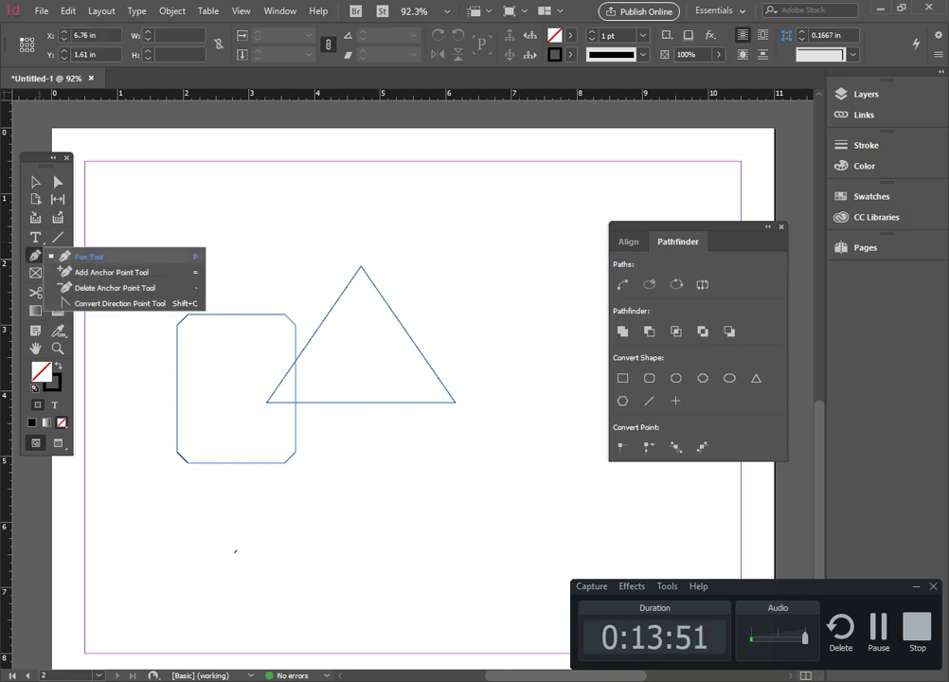
click(90, 257)
click(474, 243)
drag(533, 333, 504, 353)
drag(457, 289, 438, 293)
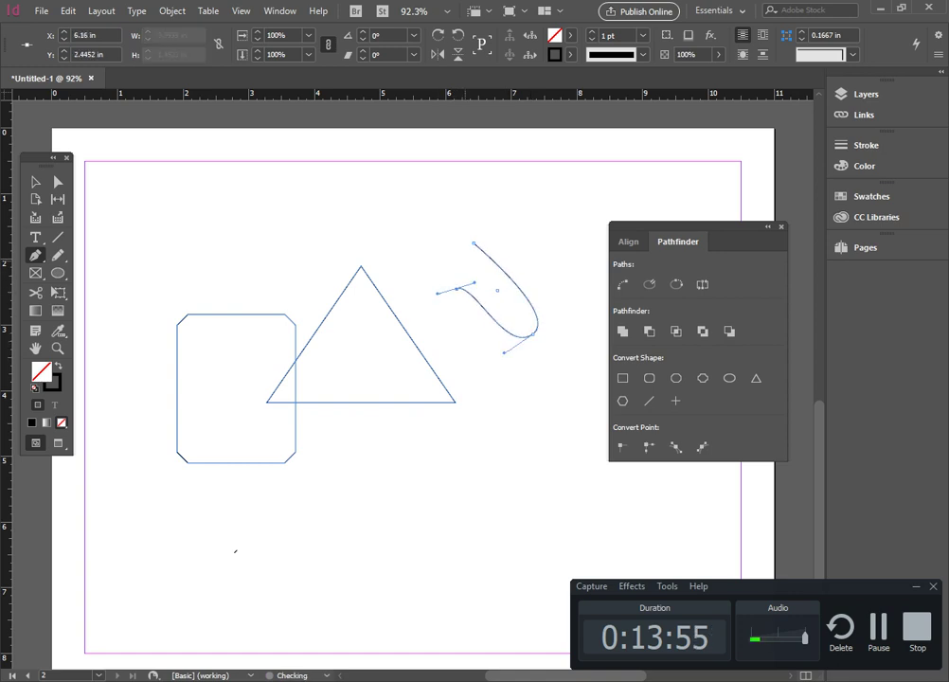
click(471, 253)
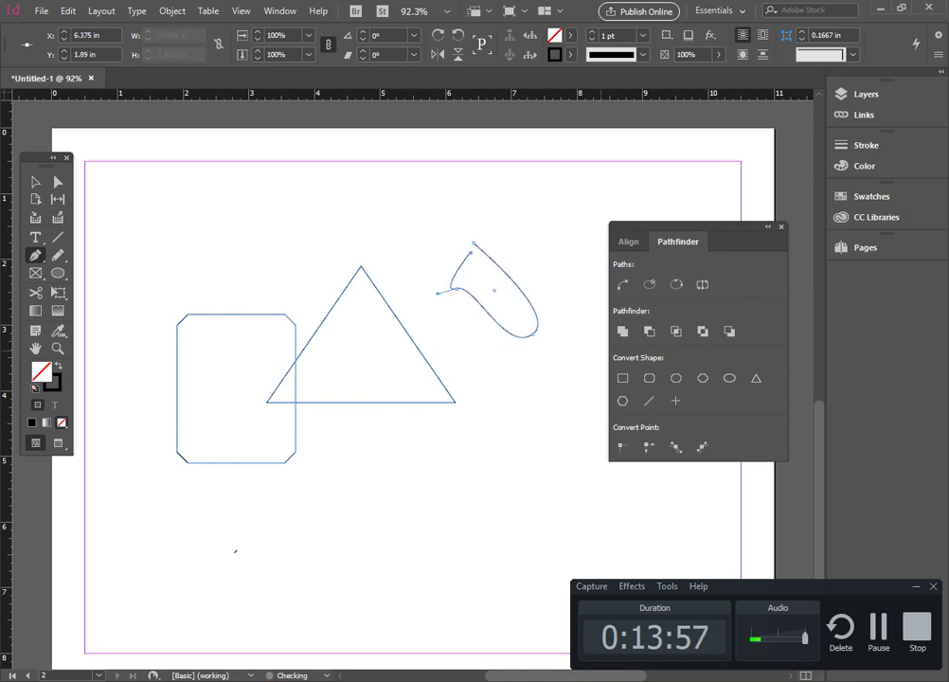
- Join the two open endpoints of the curved path right of the triangle, apply Close Path, and deselect it
click(623, 284)
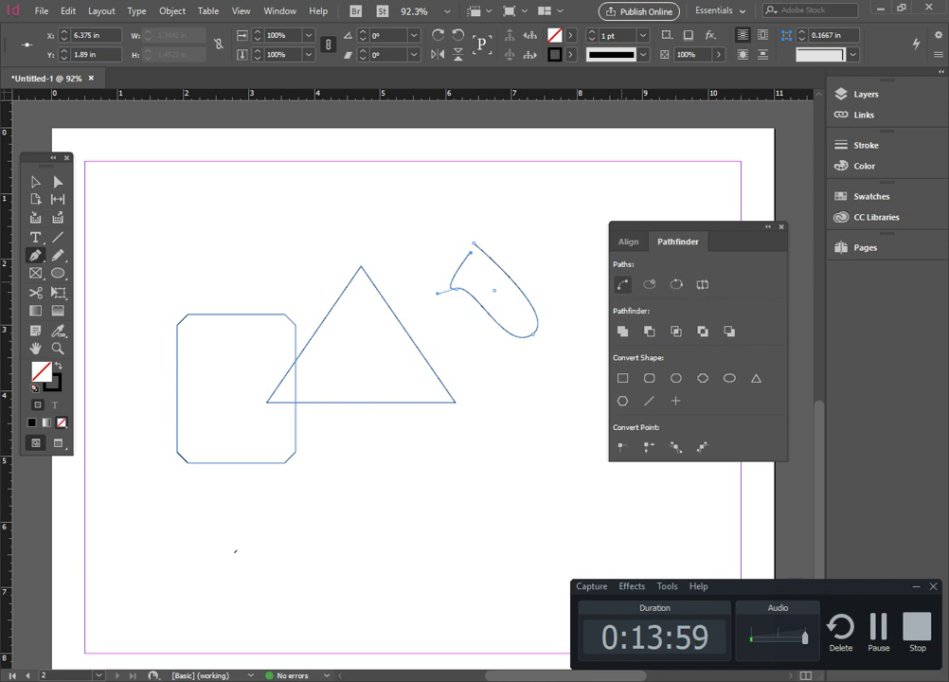
click(35, 182)
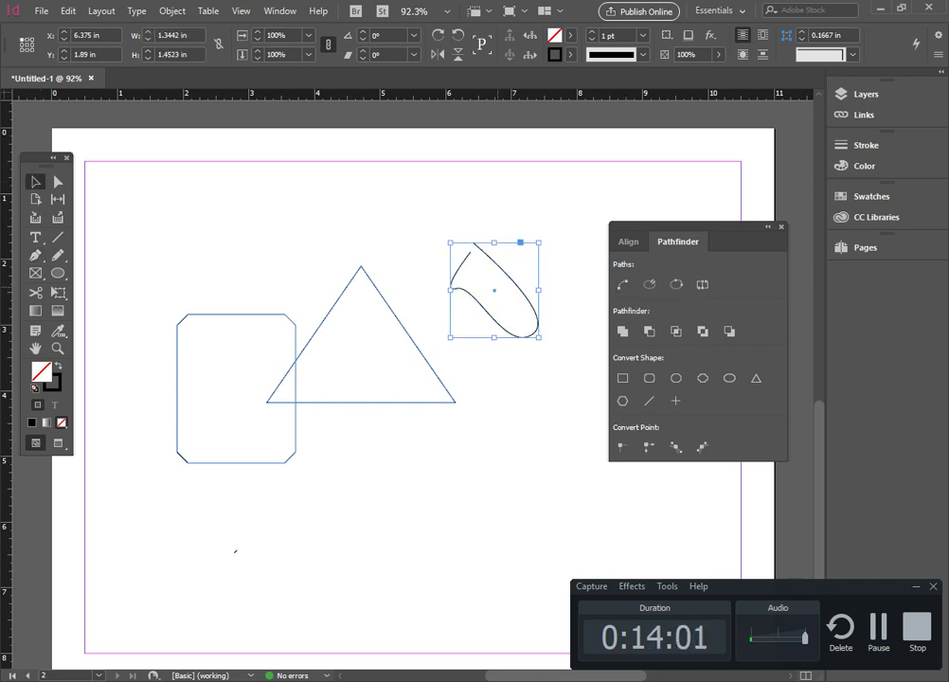
click(623, 284)
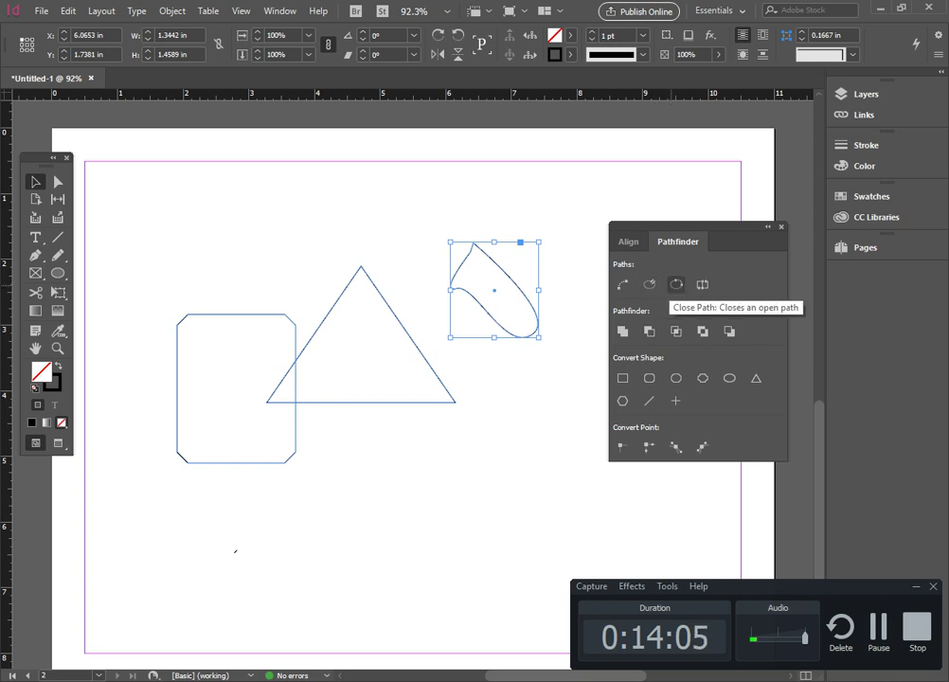
click(677, 284)
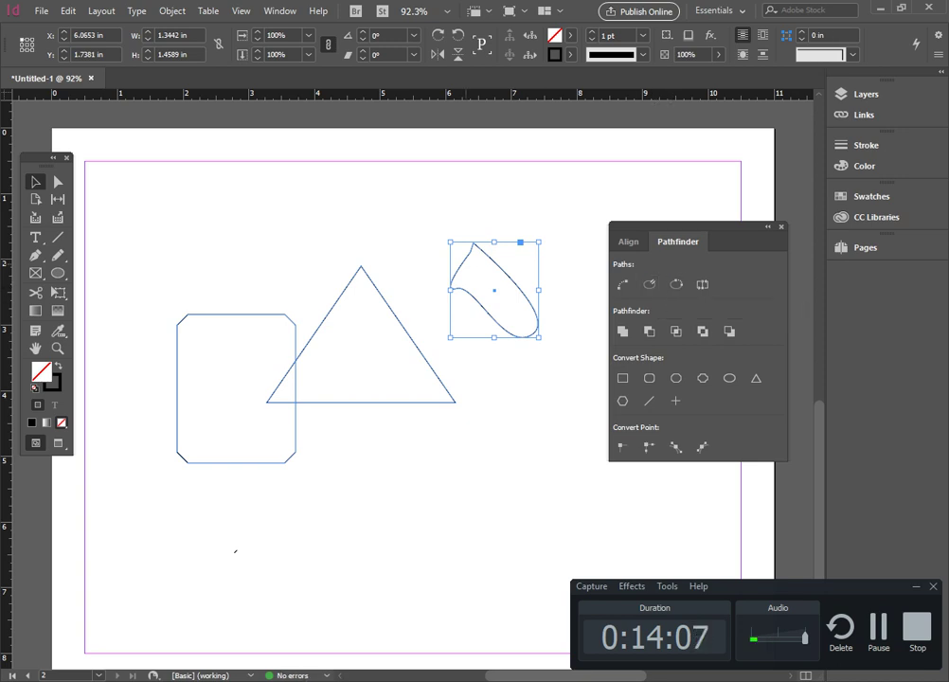
click(488, 282)
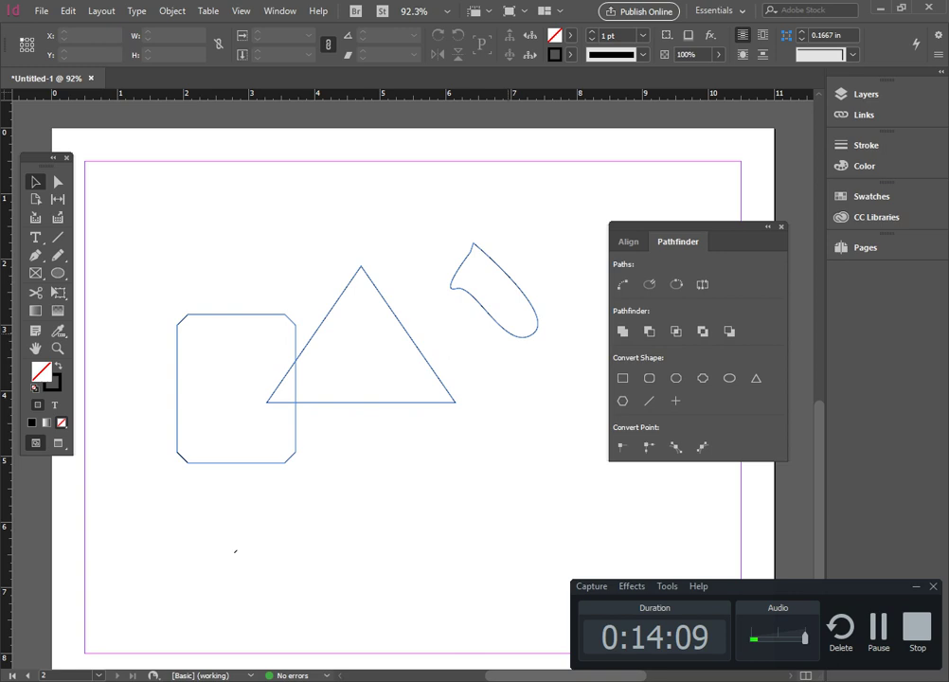
- Fill the closed curved shape with C=0 M=100 Y=0 K=0 and delete it
click(512, 282)
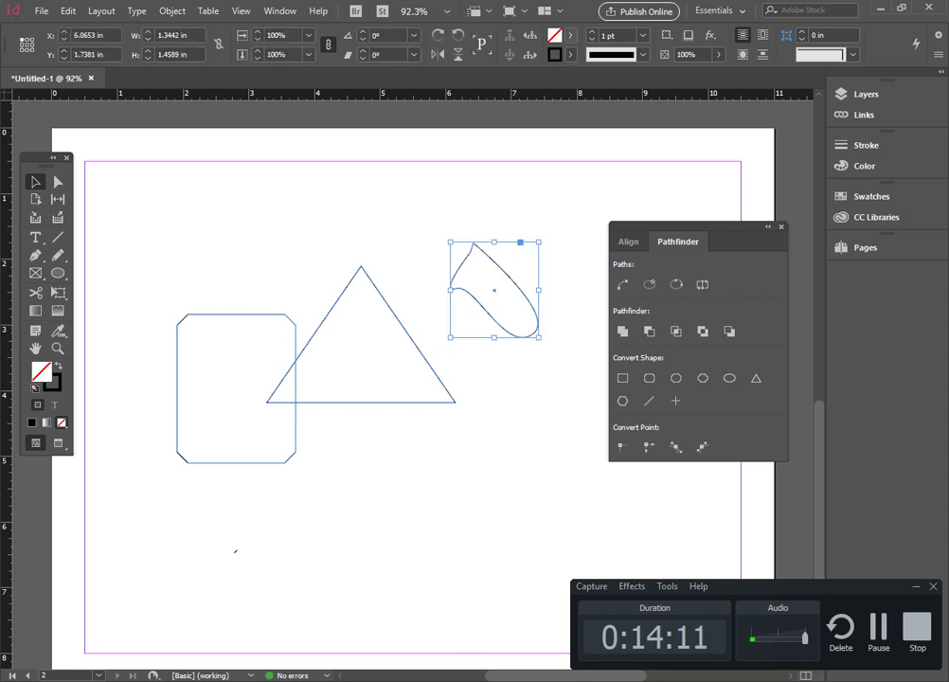
click(571, 35)
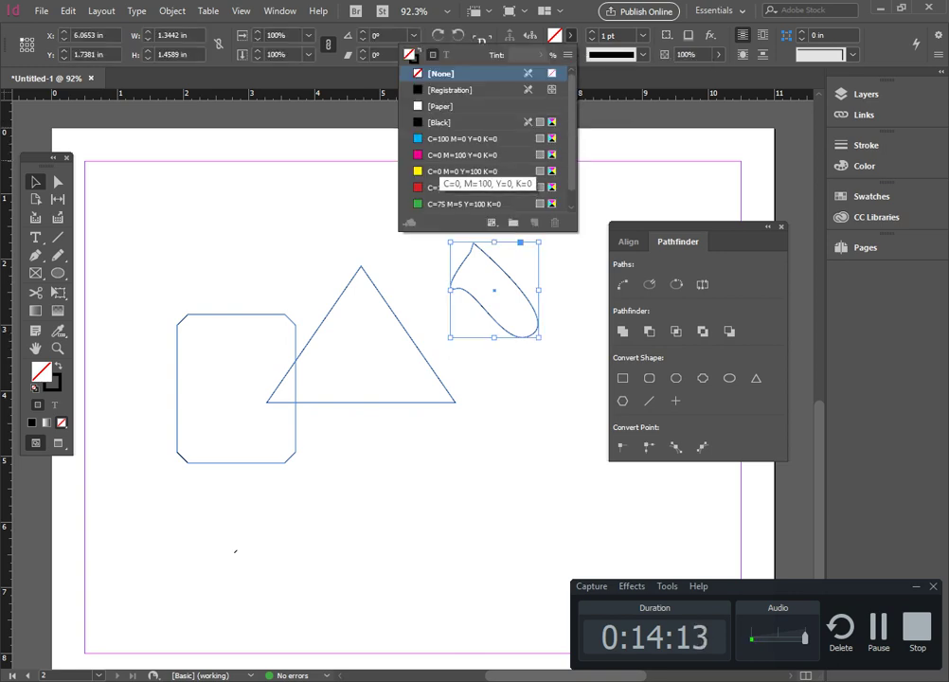
click(464, 154)
key(Escape)
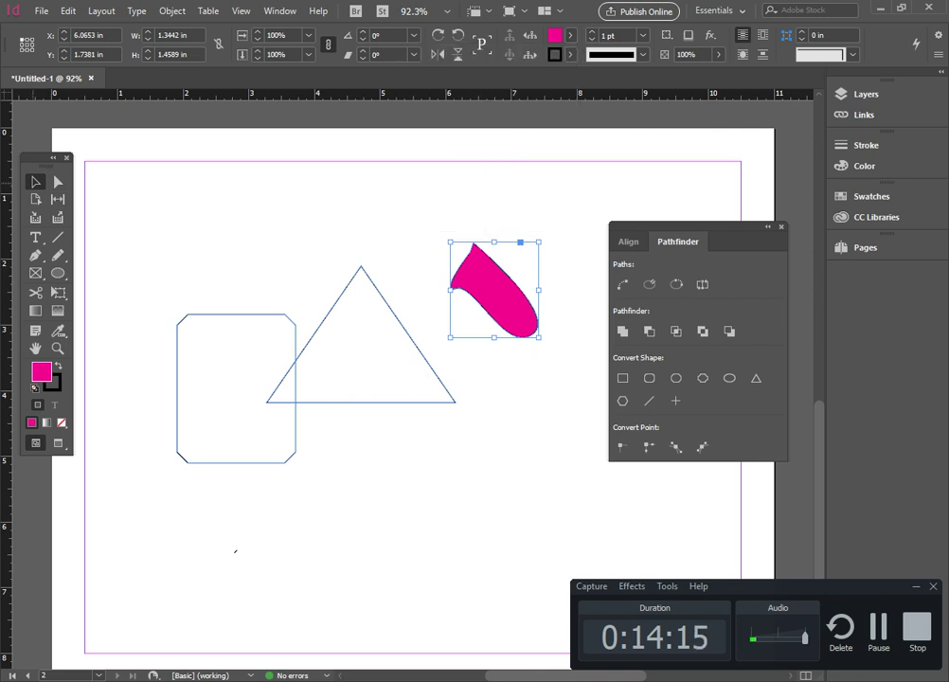
key(Delete)
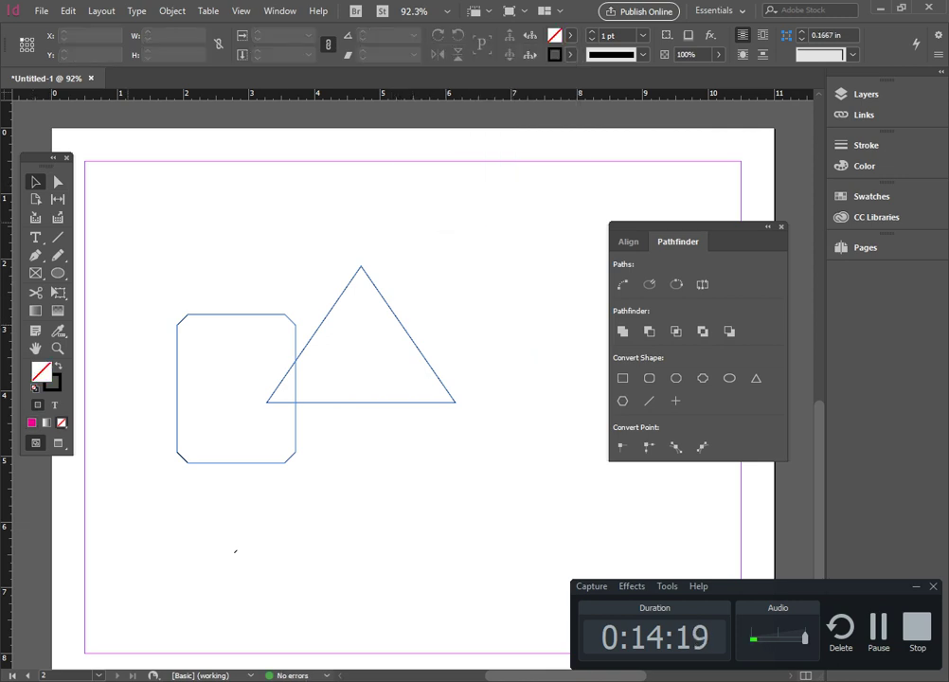
- Select the triangle and try the Open Path operation on it
key(p)
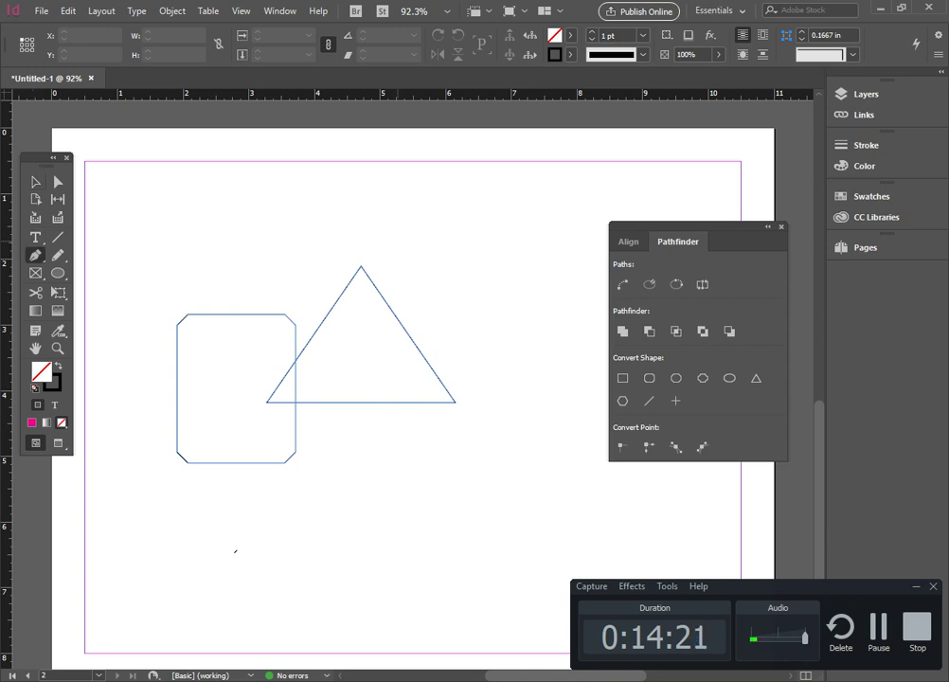
key(v)
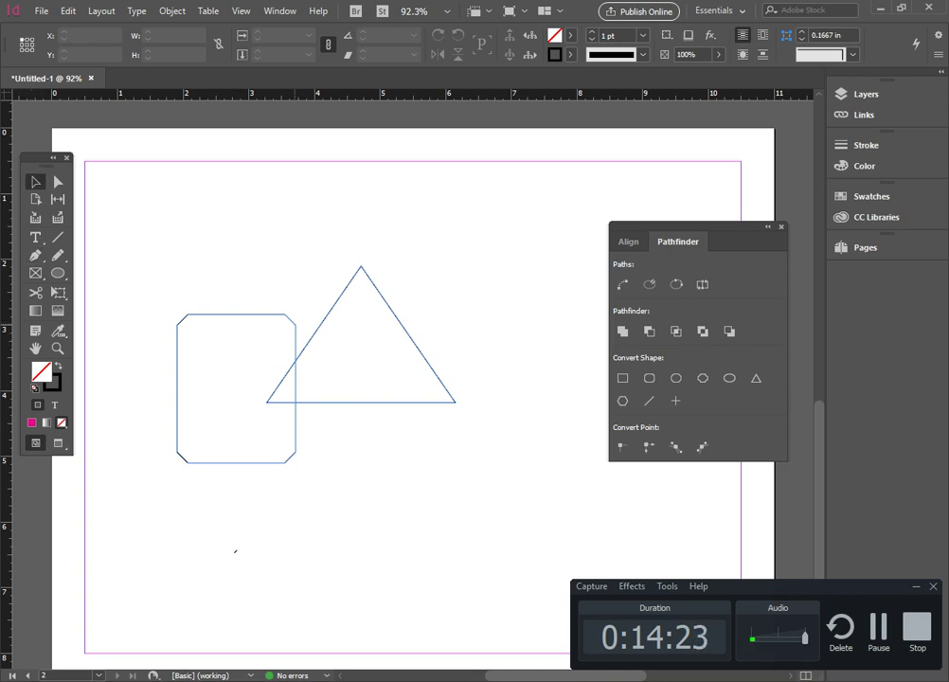
click(372, 281)
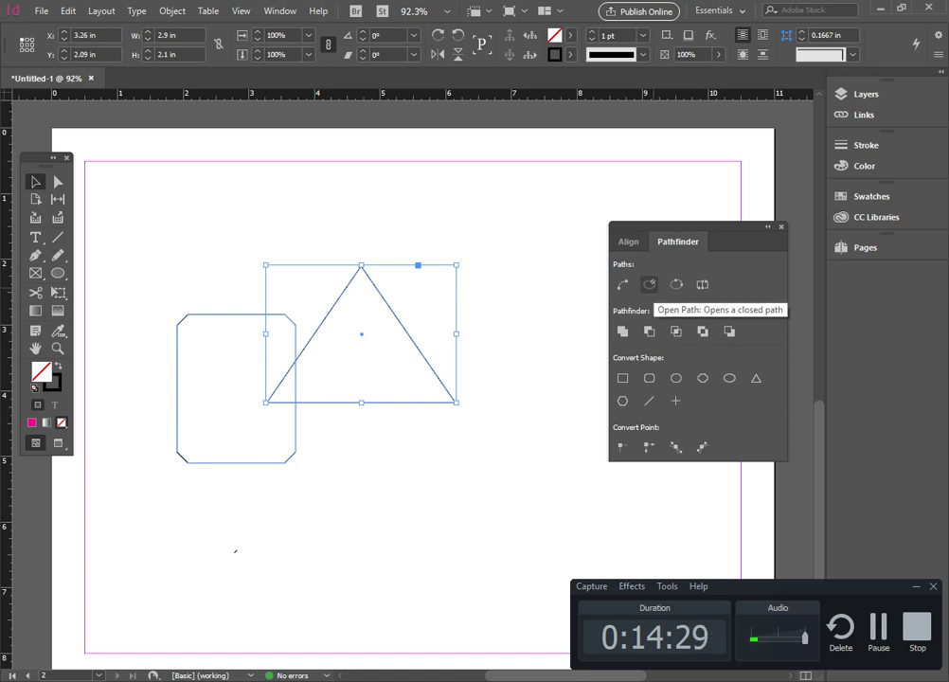
click(649, 284)
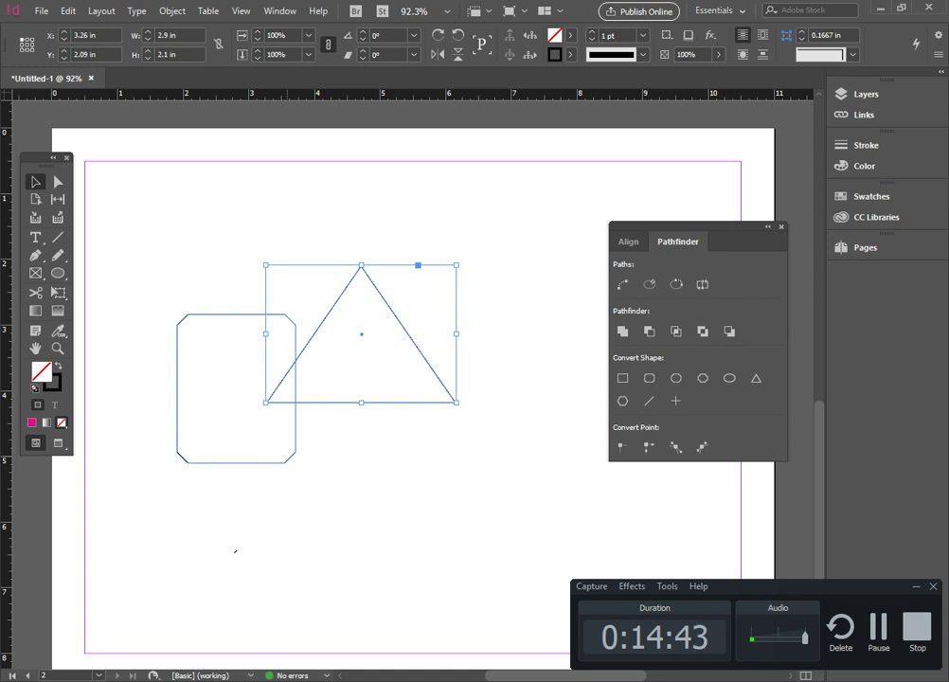
- Try Subtract and Intersect on the triangle and the overlapping beveled rectangle, undoing each operation
shift+click(295, 426)
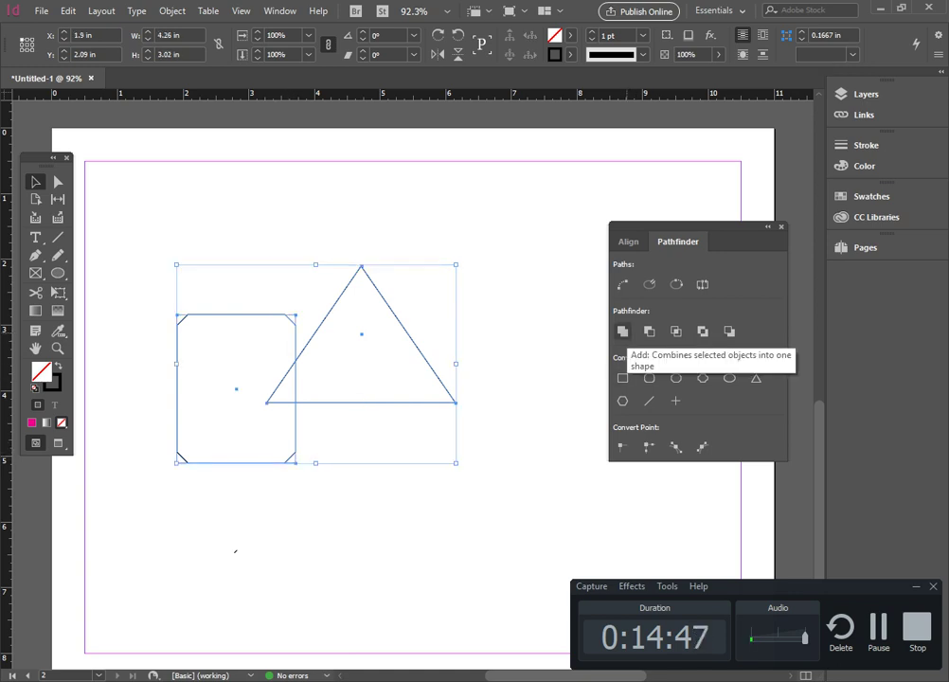
click(649, 332)
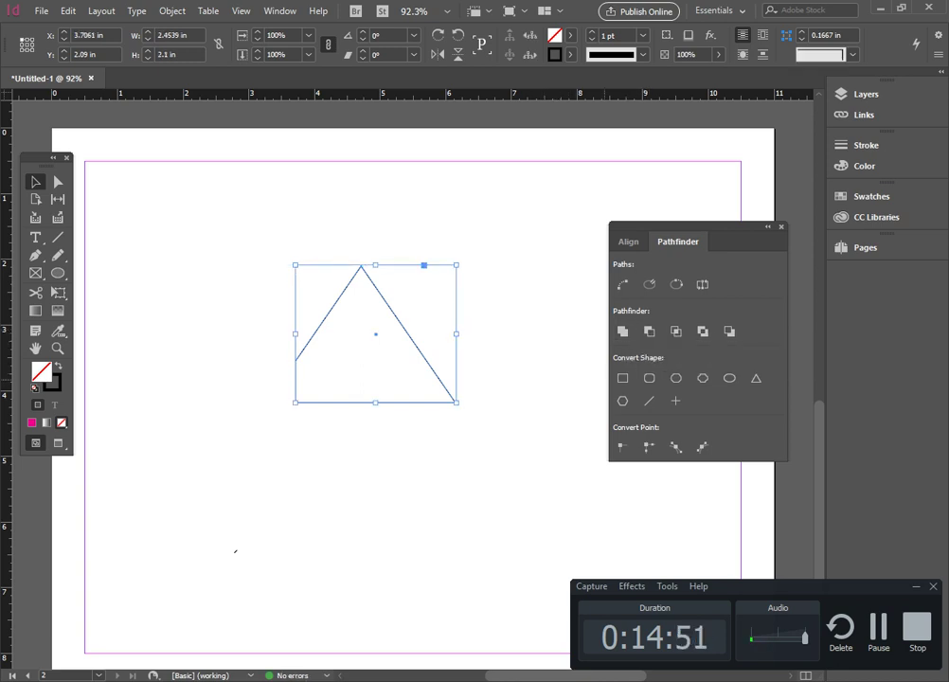
key(ctrl+z)
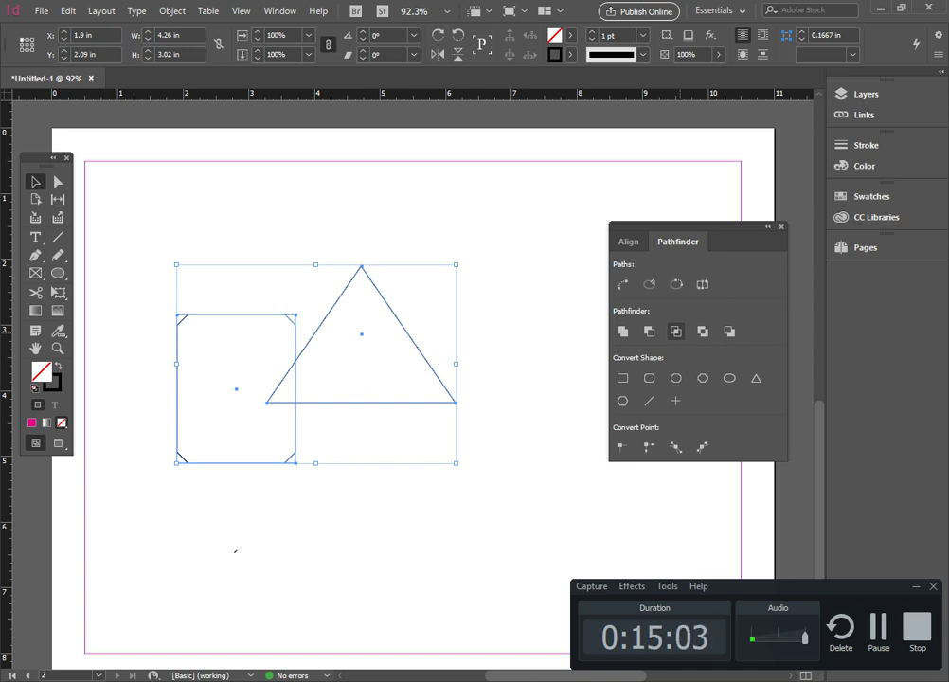
click(676, 331)
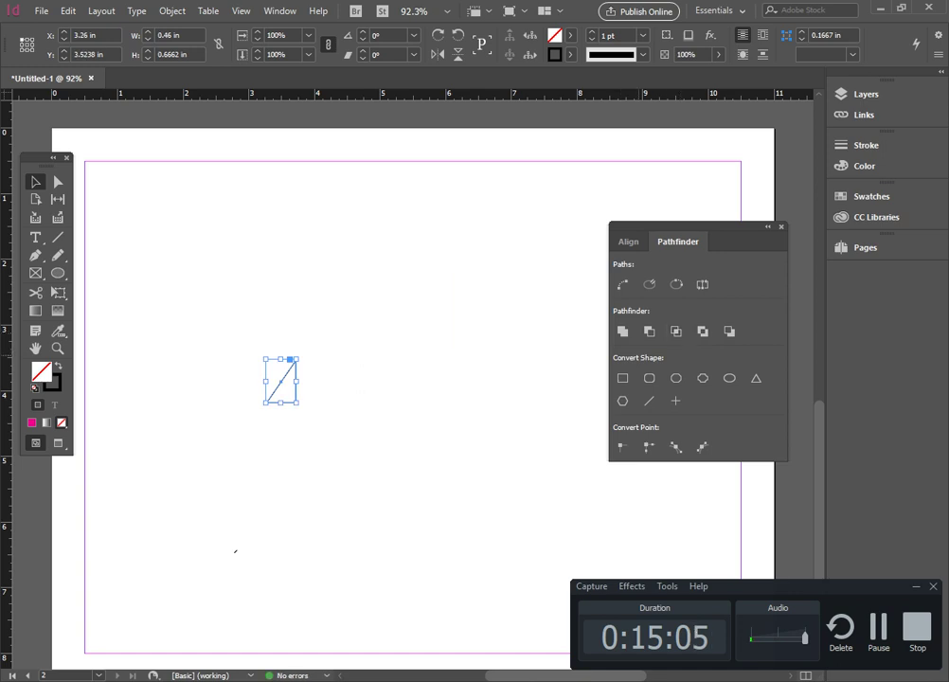
key(ctrl+shift+z)
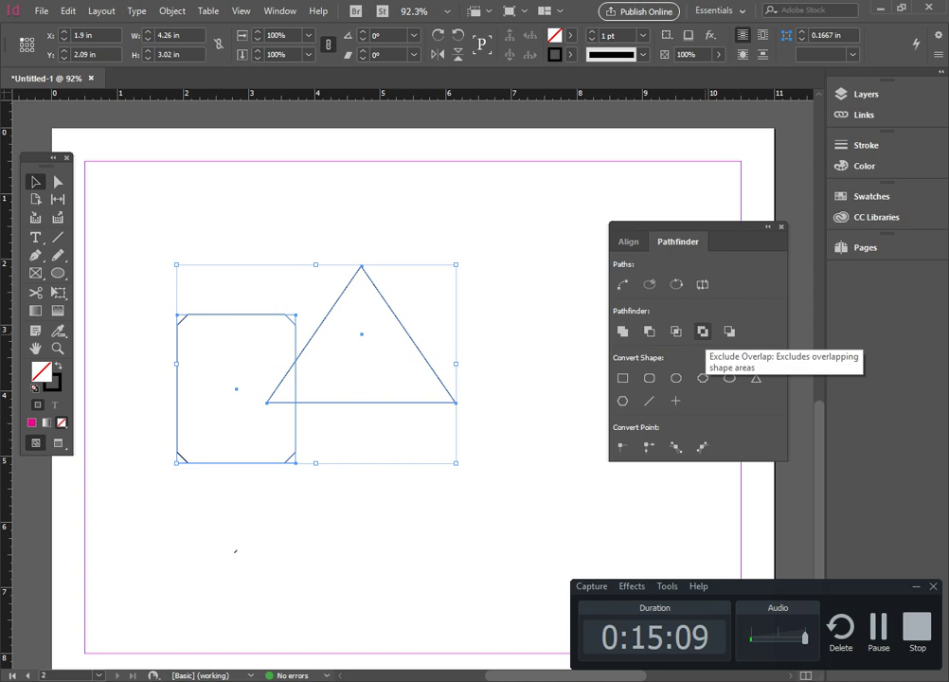
- Apply Exclude Overlap to the beveled rectangle and triangle, and check the combined path's anchor points with the Direct Selection tool
click(702, 330)
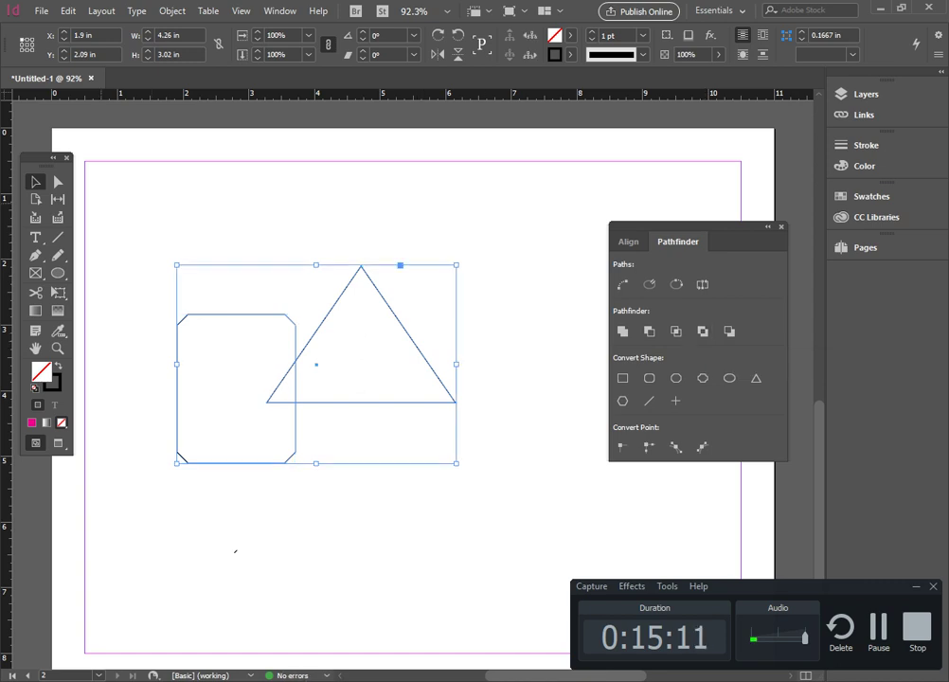
click(543, 492)
click(58, 182)
drag(362, 321, 539, 360)
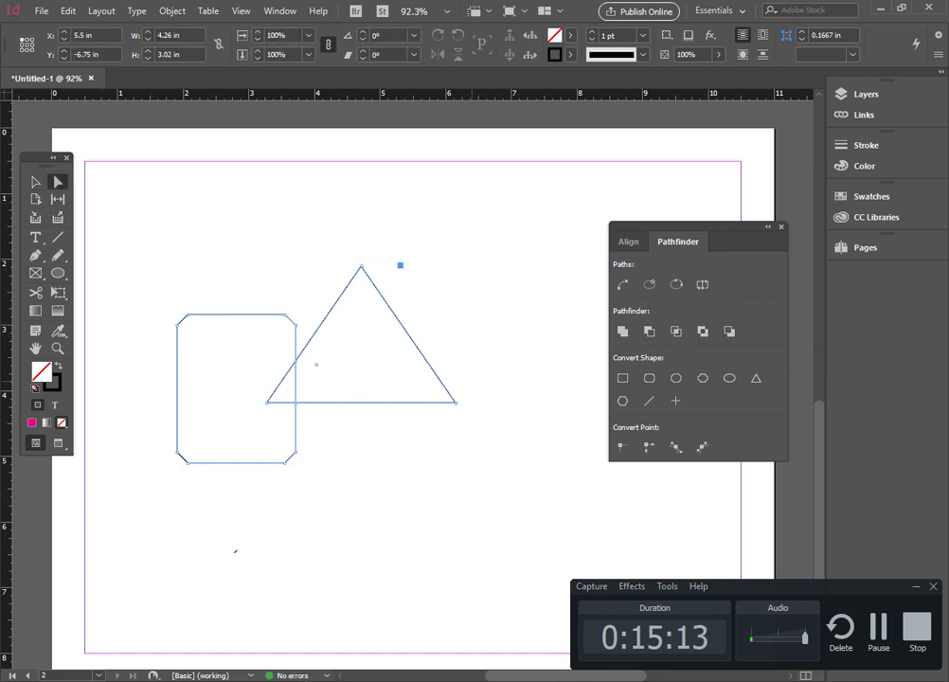
drag(478, 388, 446, 398)
click(479, 398)
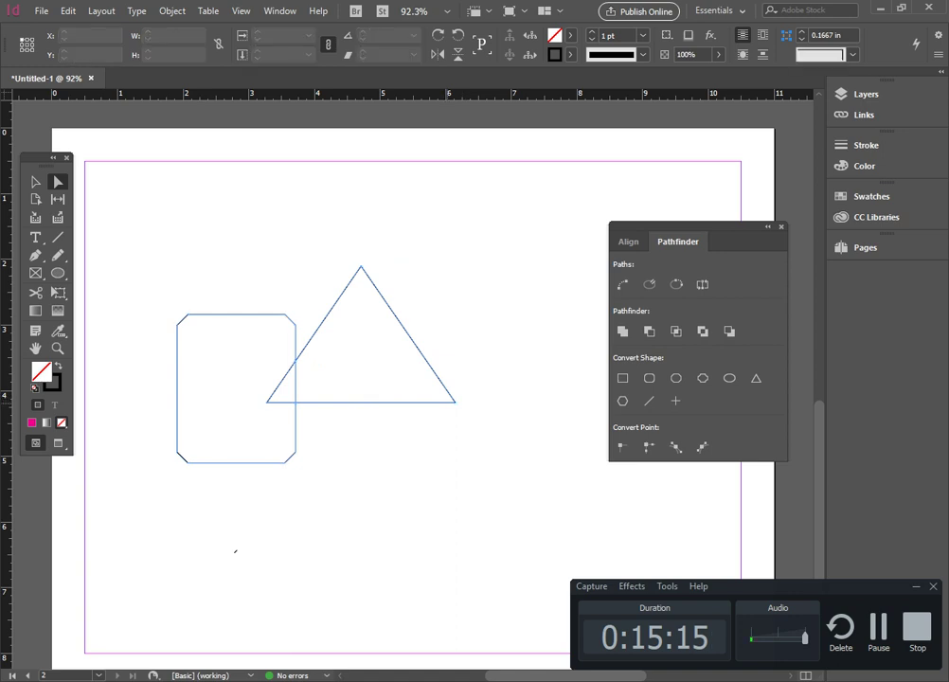
- Undo the recent edits from the overlap exclusion back through the curved shape's magenta fill
key(ctrl+a)
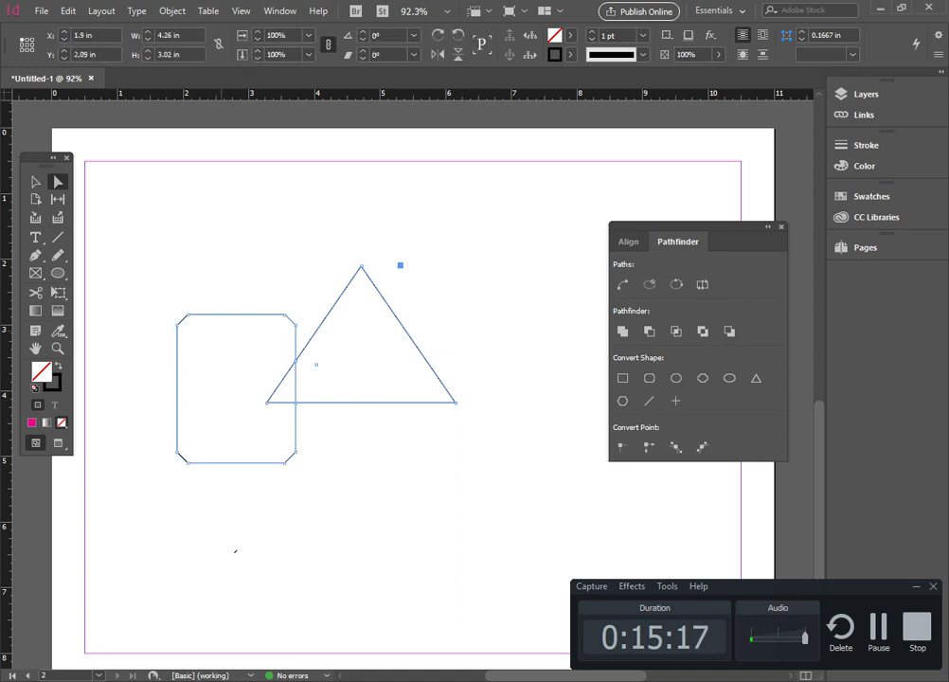
key(v)
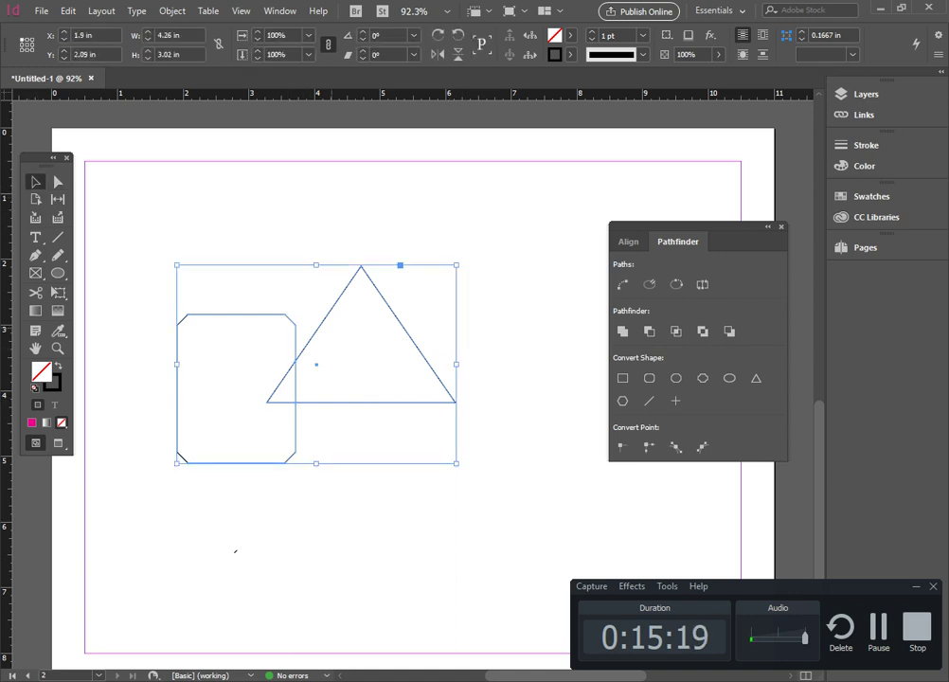
key(ctrl+z)
key(ctrl+z)
key(ctrl+z)
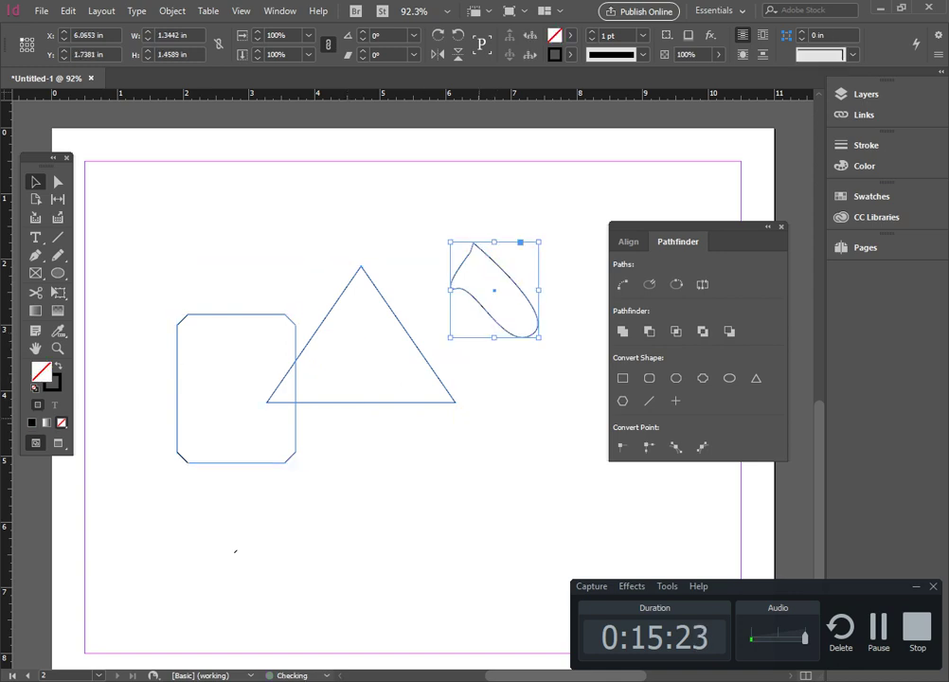
- Remove the curved shape right of the triangle
key(ctrl+shift+a)
click(494, 290)
key(ctrl+z)
- Draw a closed four-sided path about 1.58 by 1.38 in above and right of the triangle with the Pen tool
key(p)
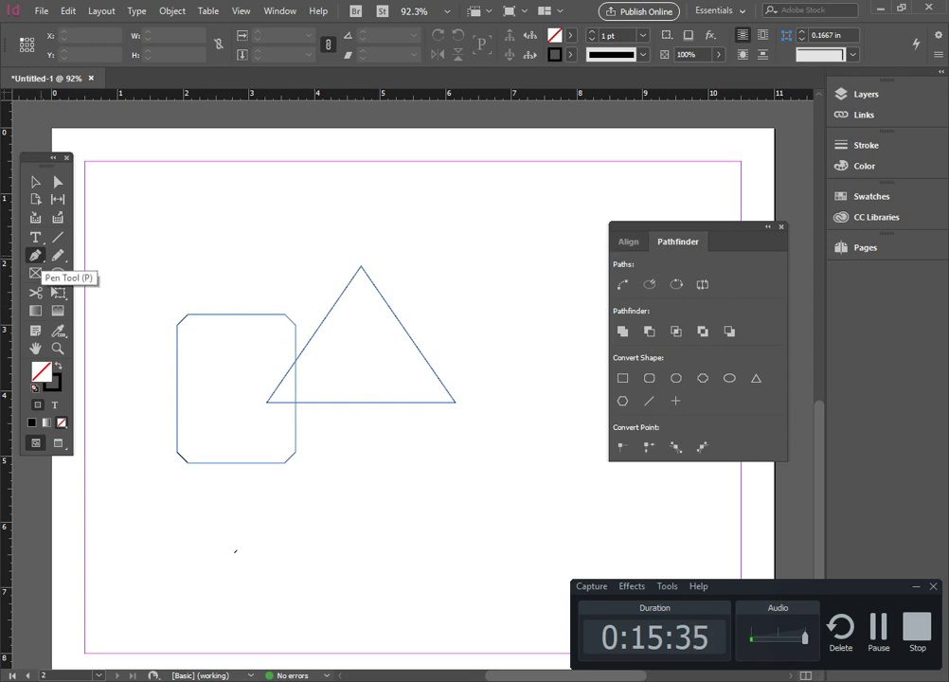
click(35, 255)
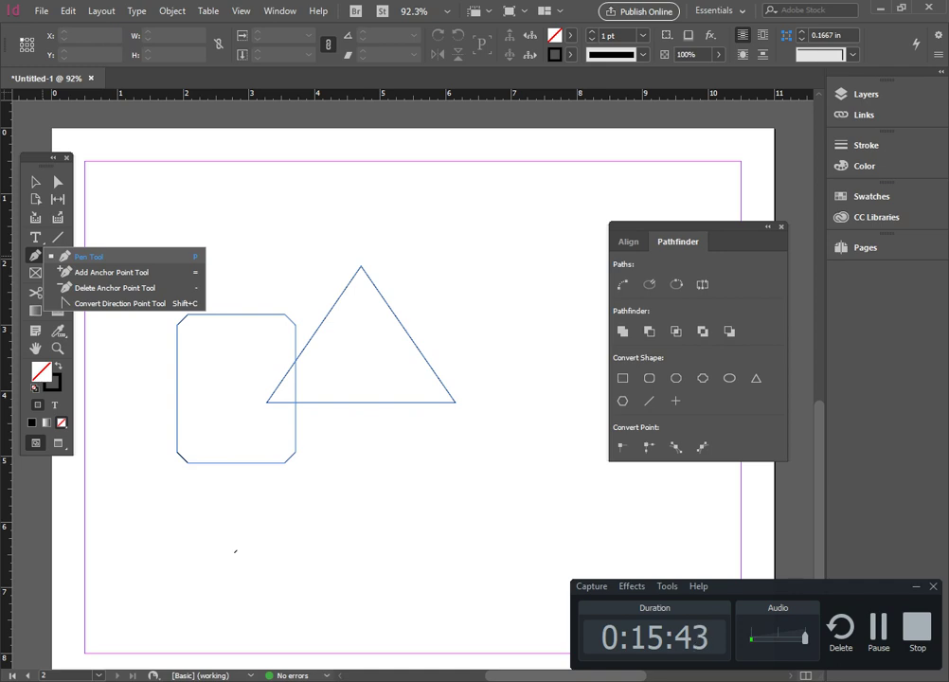
click(88, 255)
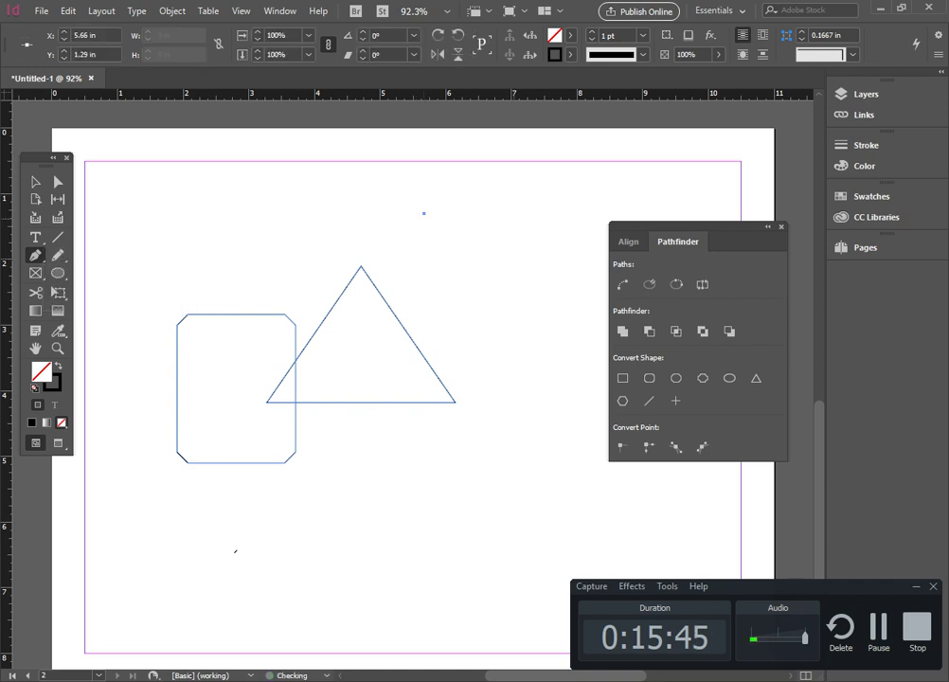
click(470, 216)
click(515, 217)
click(499, 302)
key(ctrl)
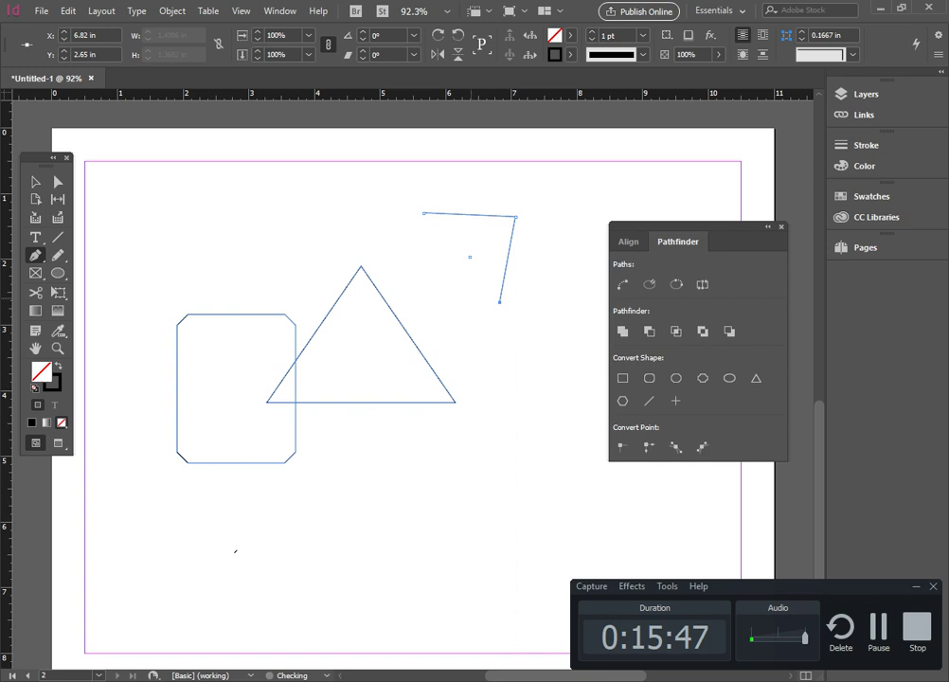
click(414, 290)
click(423, 213)
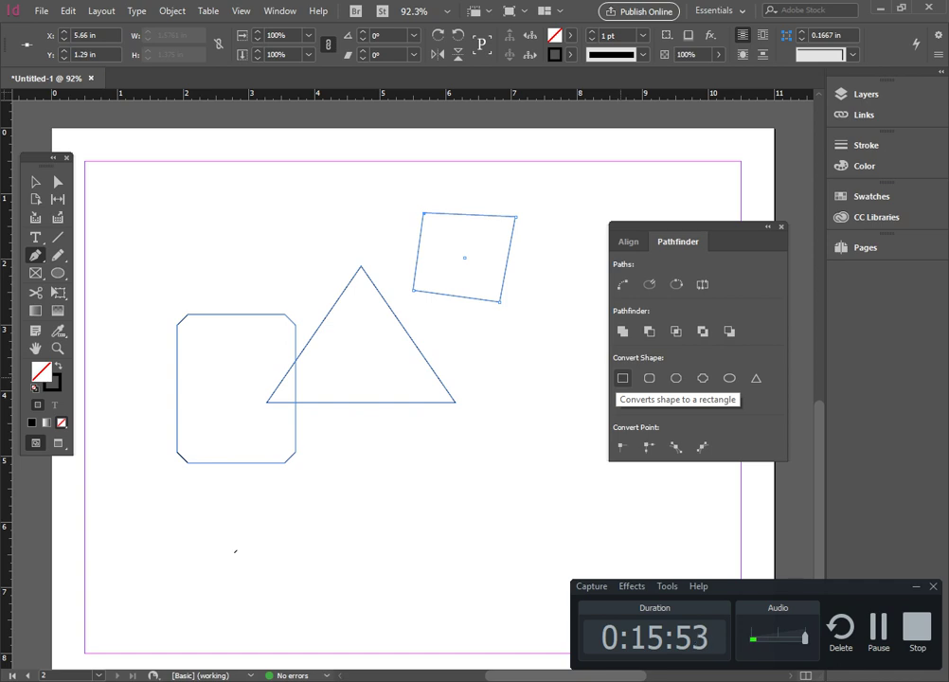
- Try converting the four-sided path to a rounded rectangle, and undo the conversion
click(649, 378)
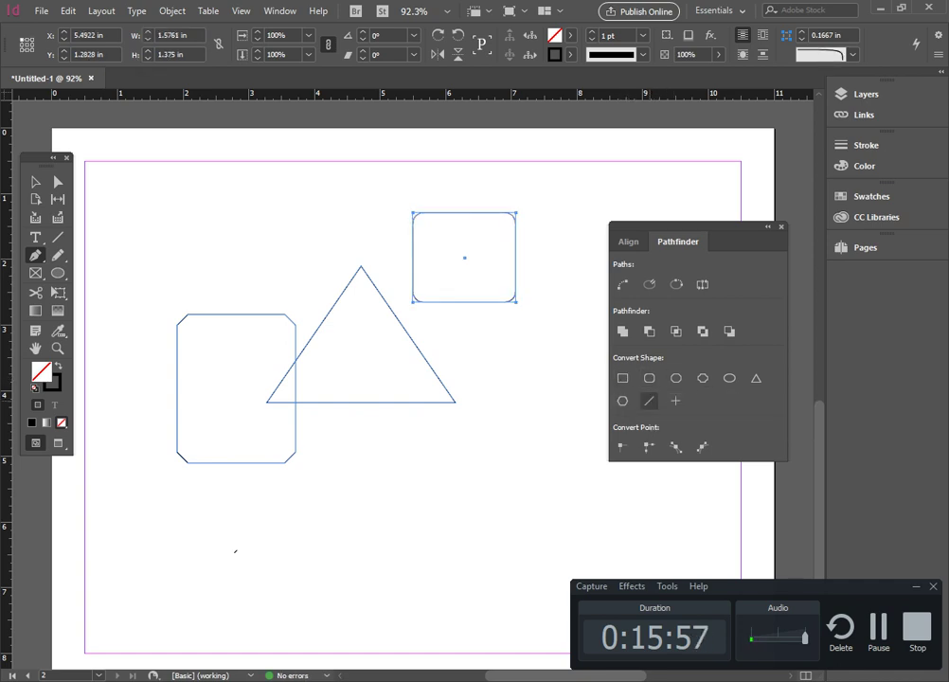
key(ctrl+z)
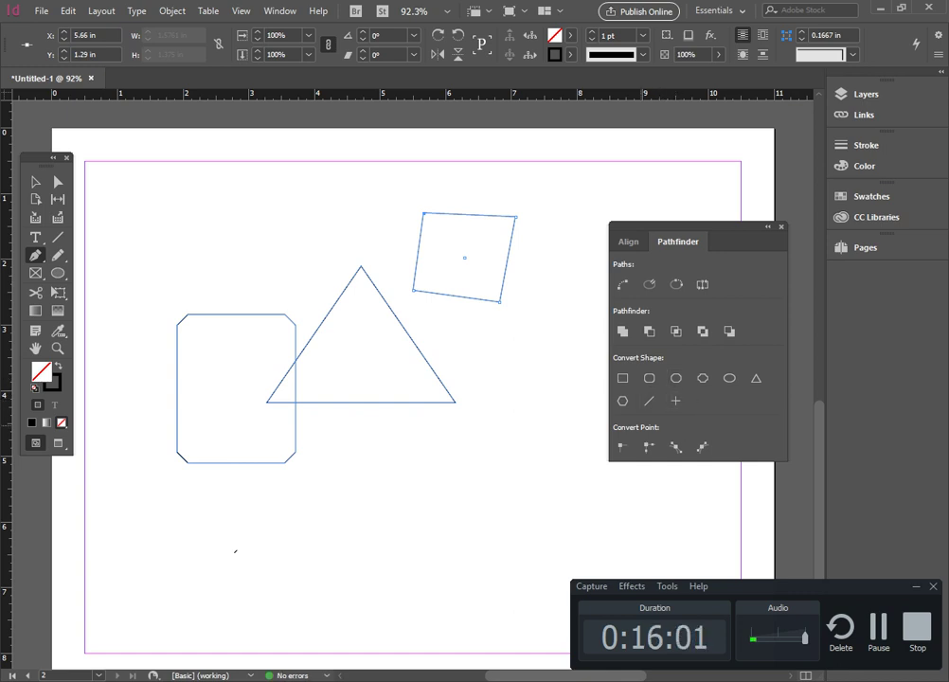
- Delete the four-sided path, the triangle and the beveled rectangle from the page
key(v)
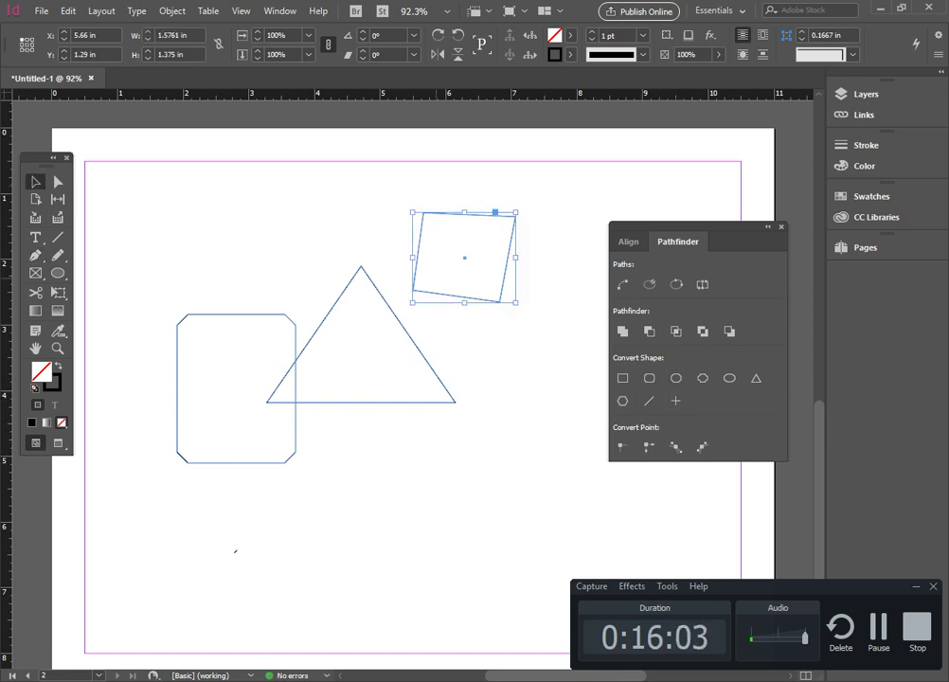
key(Delete)
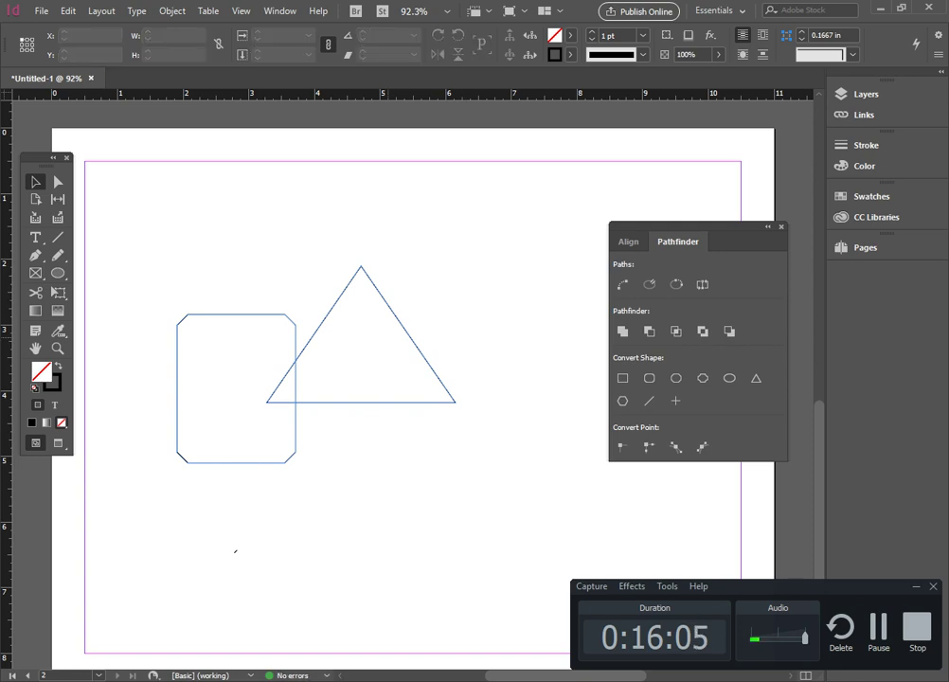
click(410, 335)
key(Delete)
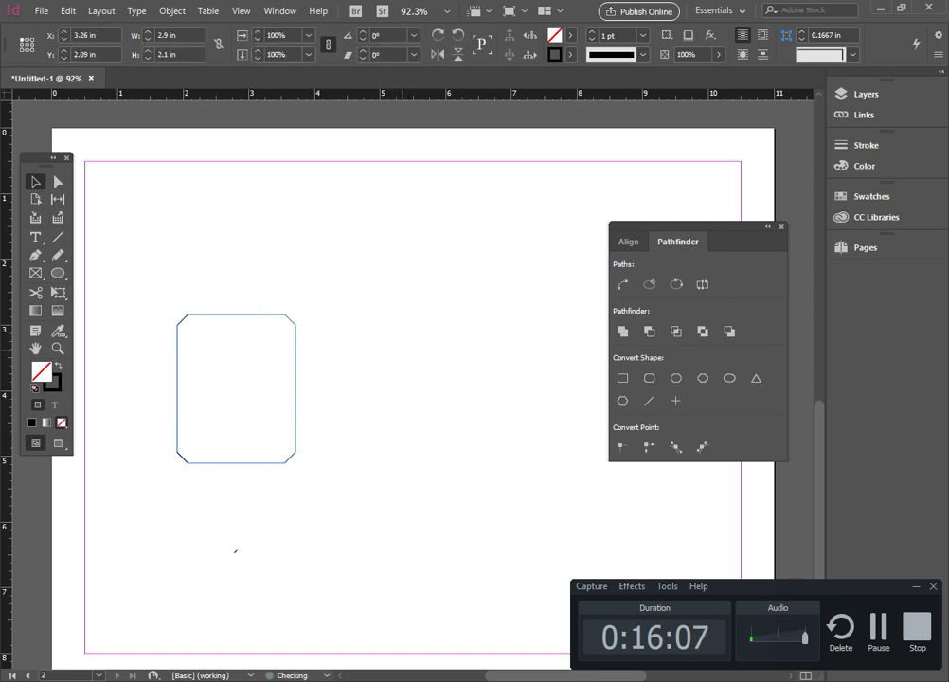
key(ctrl+alt+bracketright)
key(Delete)
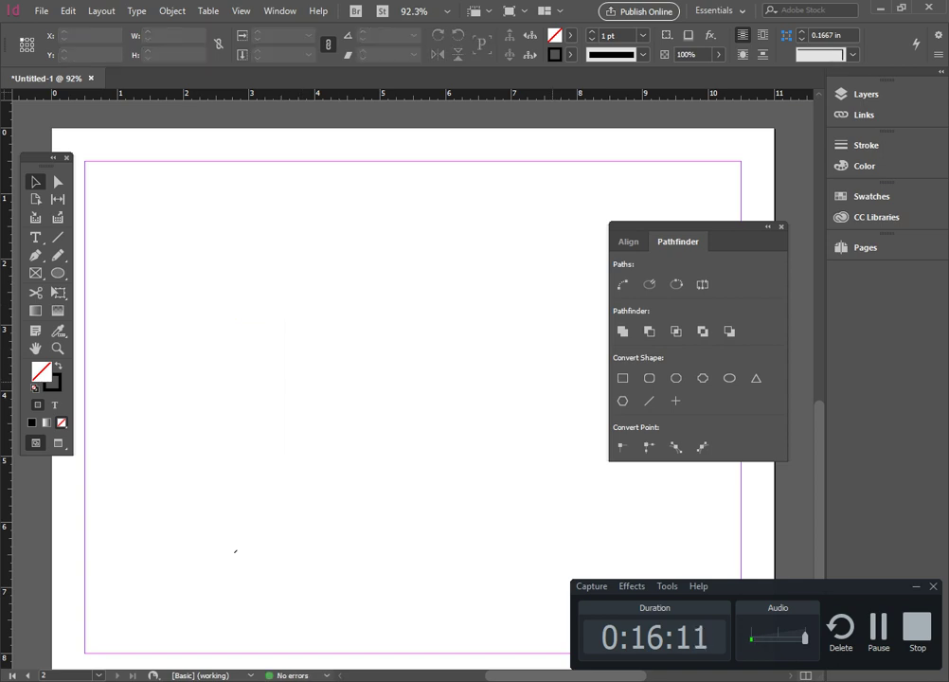
- Create a text frame about 5.74 by 3.18 in near the page's upper-left margin and enter ARENA in it
scroll(413, 398, down, 2)
scroll(413, 398, up, 5)
scroll(413, 398, down, 2)
key(t)
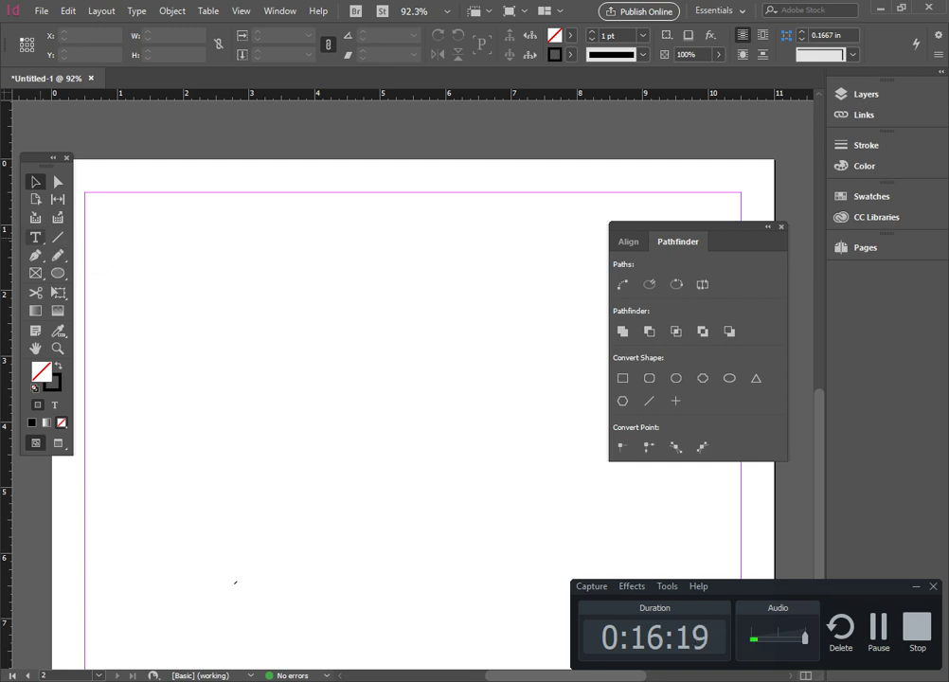
click(35, 237)
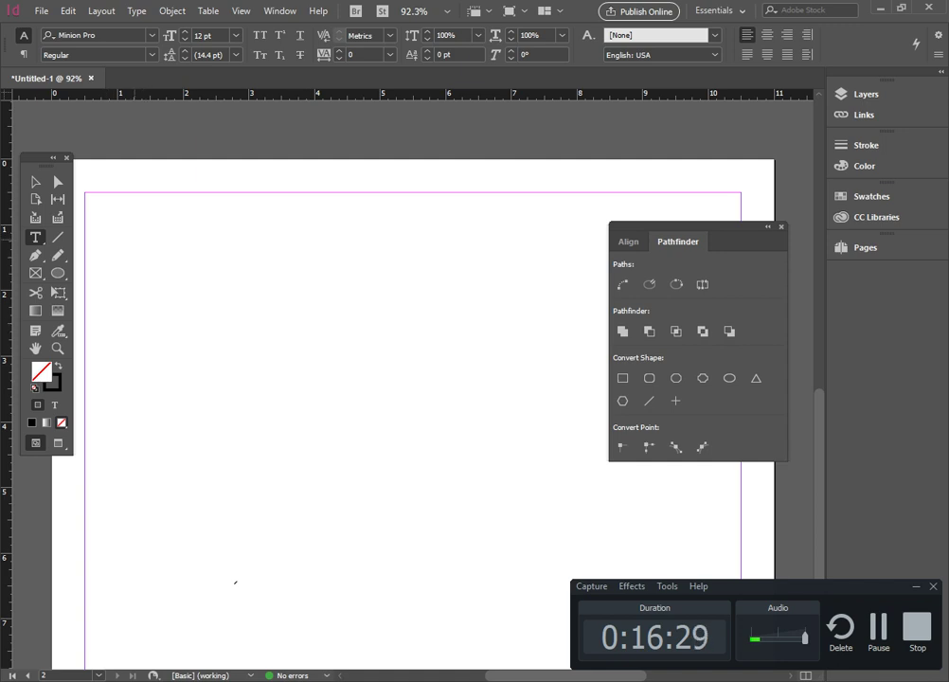
drag(118, 229, 496, 438)
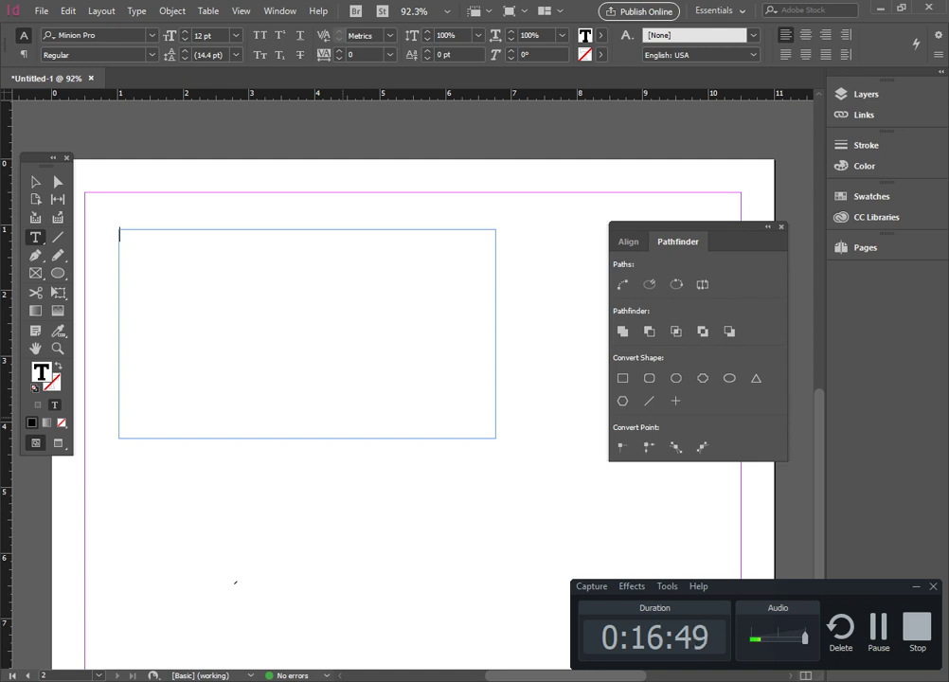
text(A)
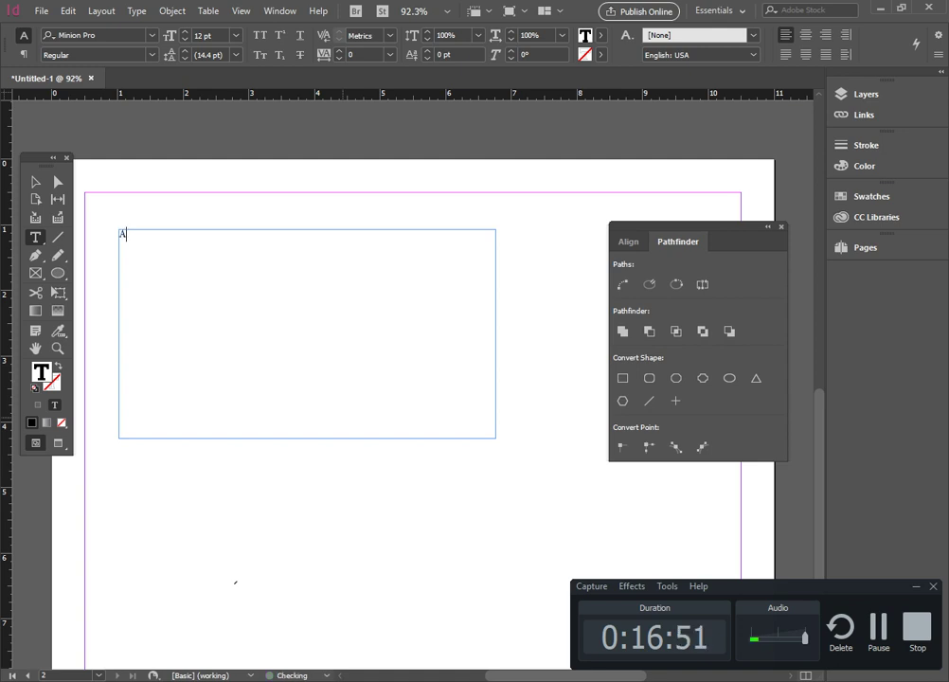
text(RENA)
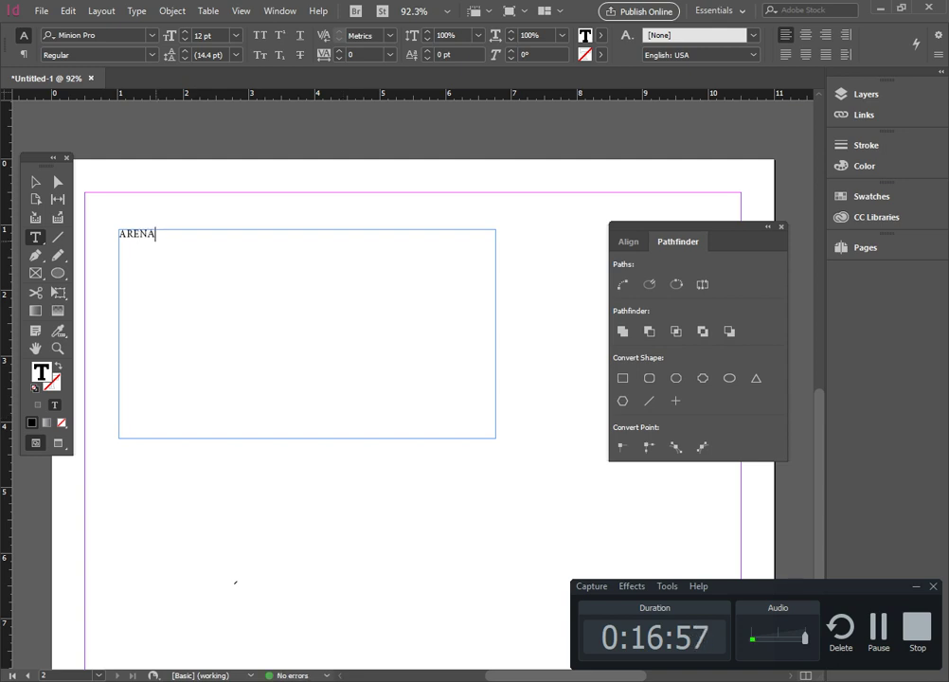
- Set the size of the whole word ARENA to 48 pt
key(shift+Left)
key(shift+Left)
key(shift+Left)
key(shift+Left)
key(shift+Left)
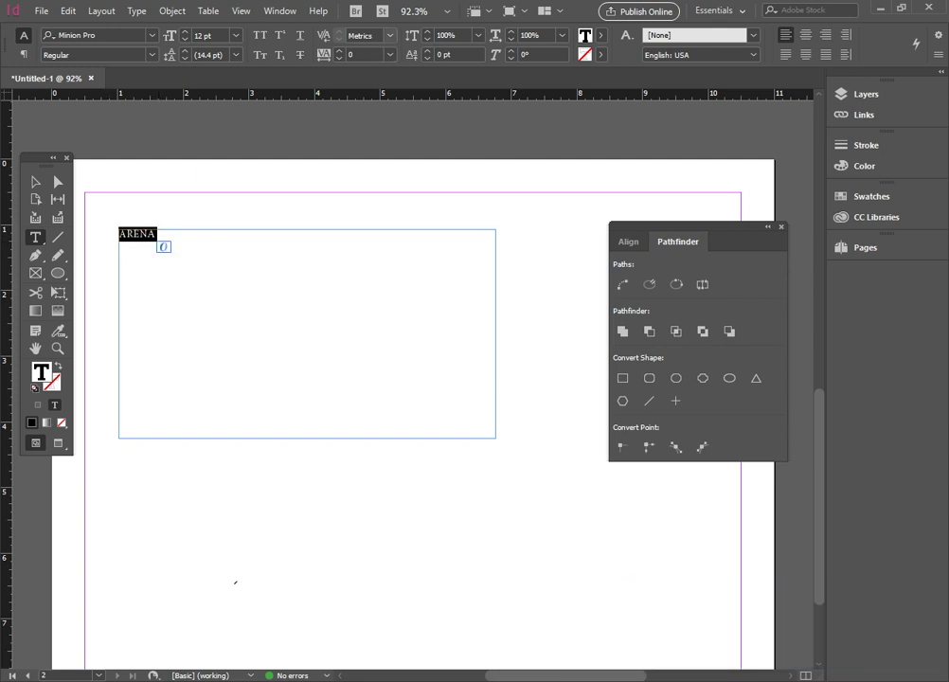
click(235, 35)
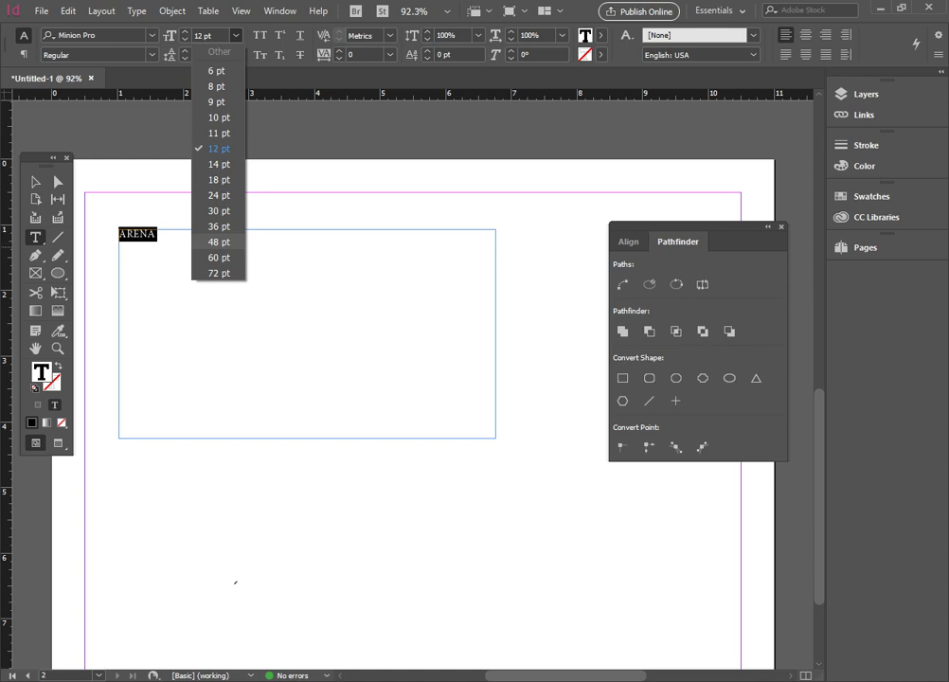
click(220, 241)
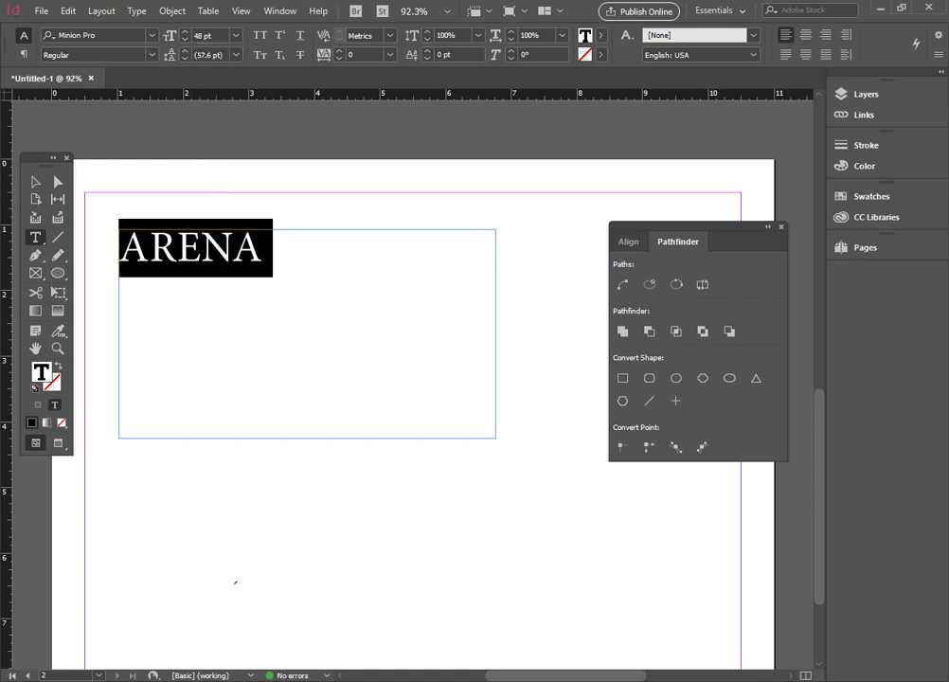
- Try the Airstrike Bullet font on the word ARENA and settle on the Akita font
click(151, 35)
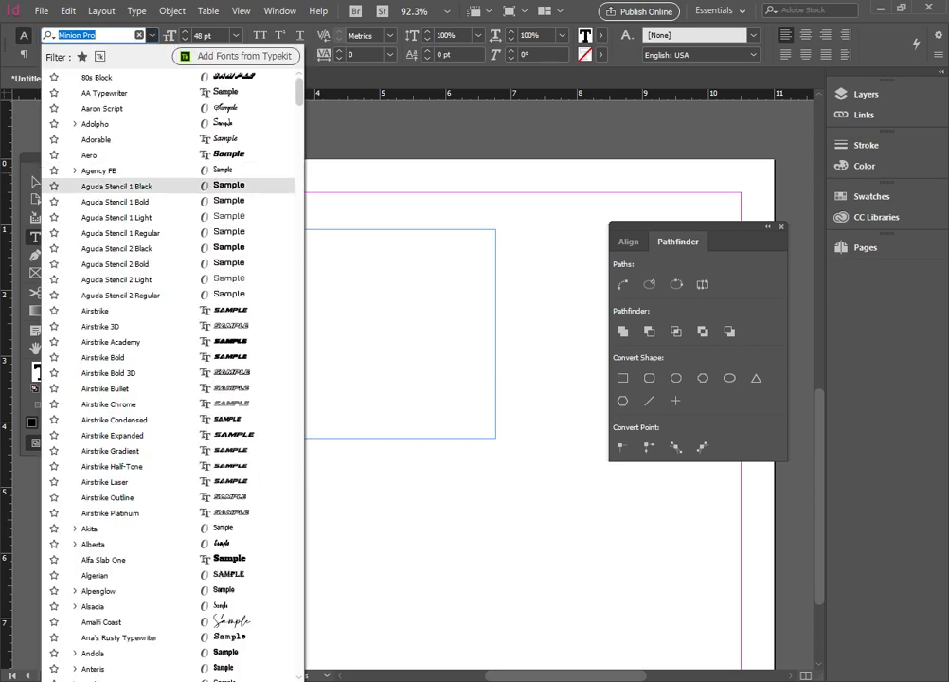
click(142, 389)
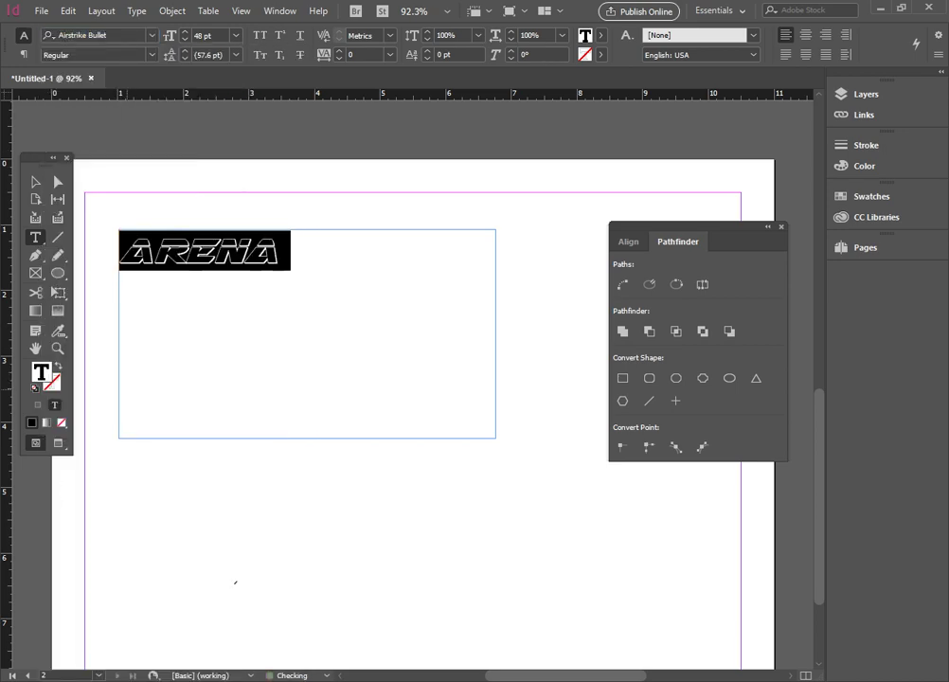
click(151, 35)
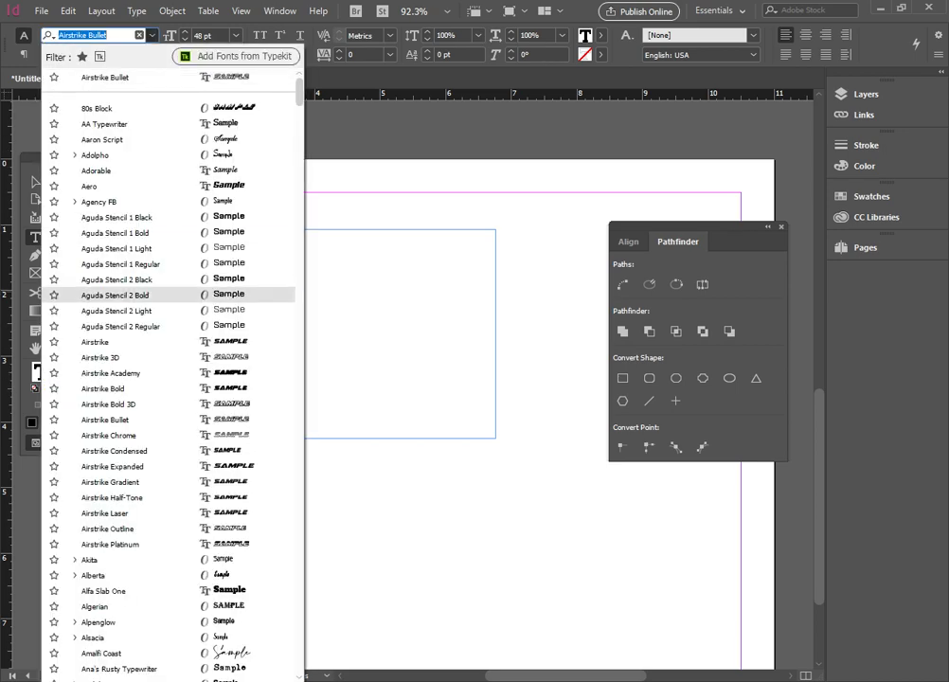
click(227, 560)
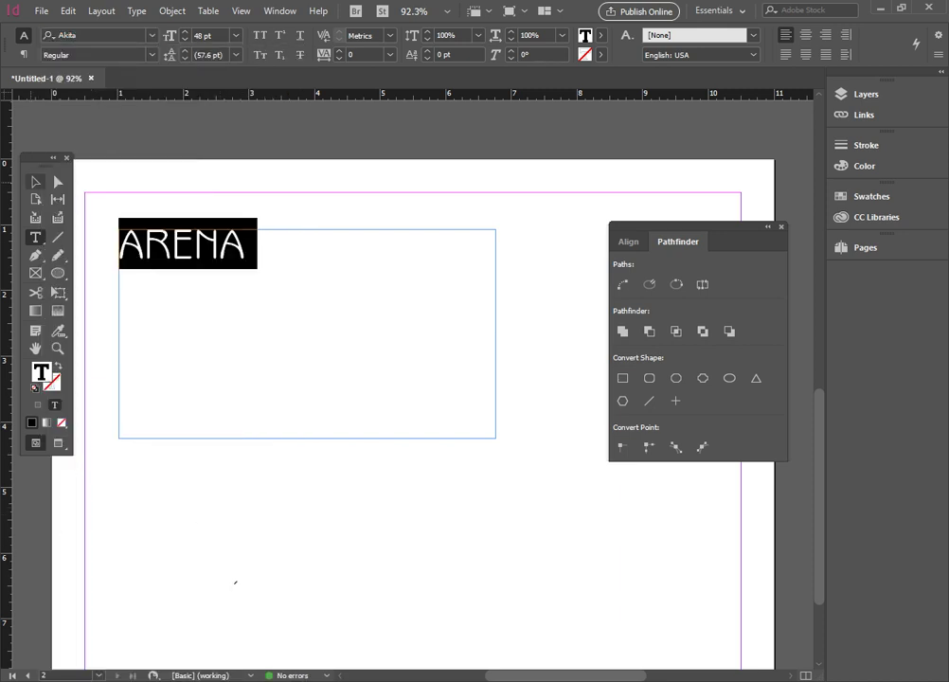
- Shrink the text frame around ARENA to about 2.2 by 0.555 in and deselect it
key(Escape)
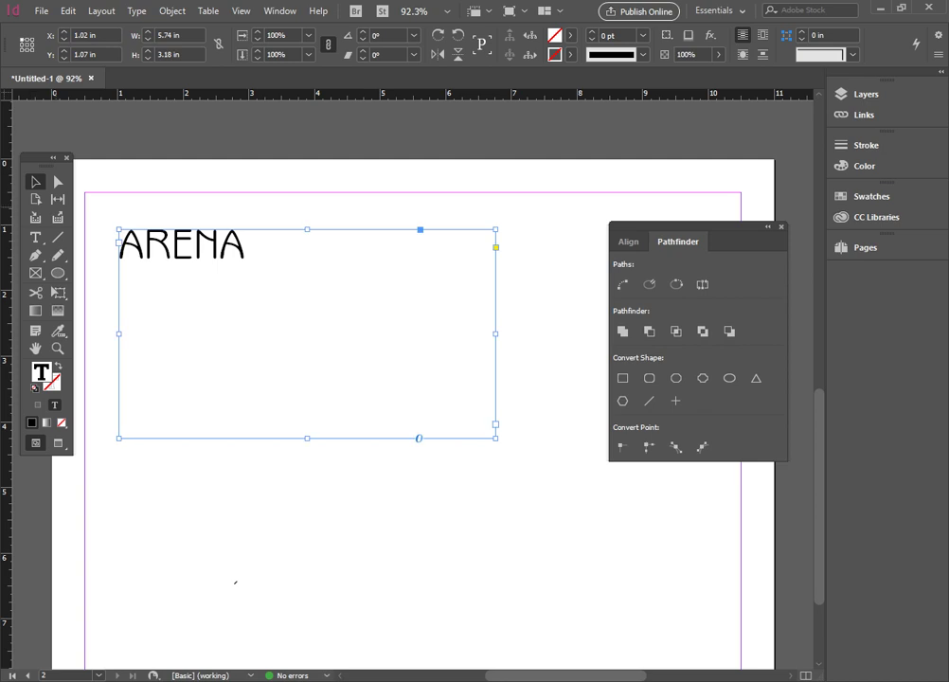
drag(307, 438, 307, 265)
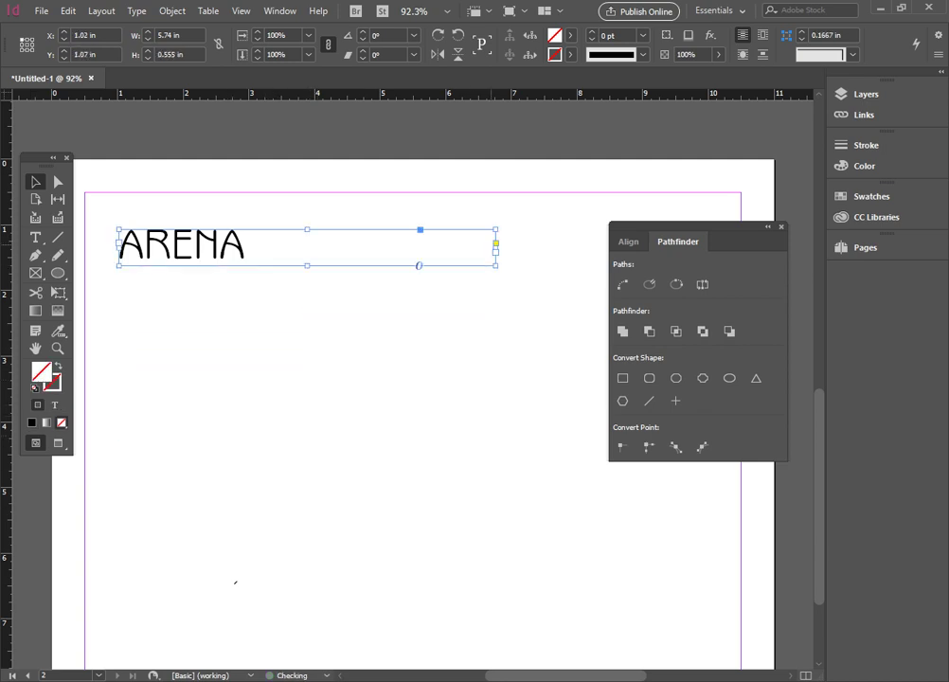
drag(495, 252, 264, 250)
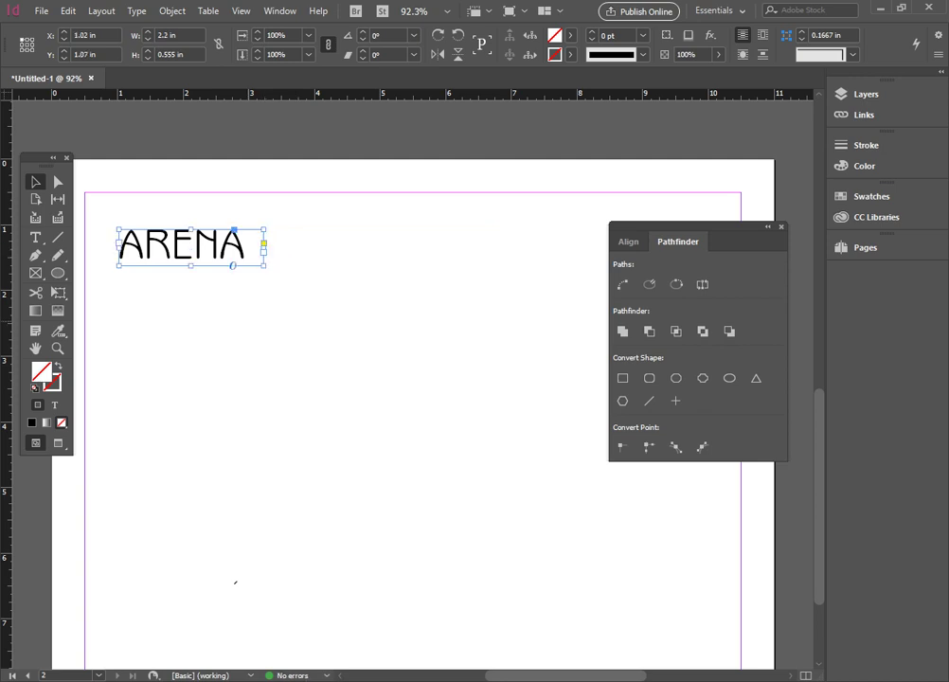
click(235, 581)
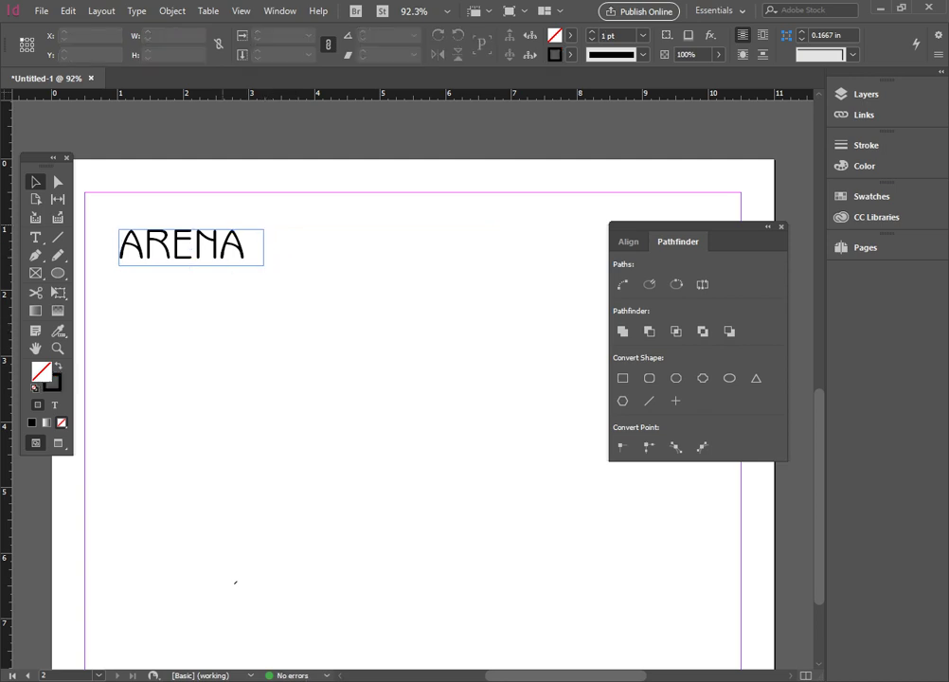
- Try a 6 pt stroke on the ARENA text frame, and undo it
key(ctrl+a)
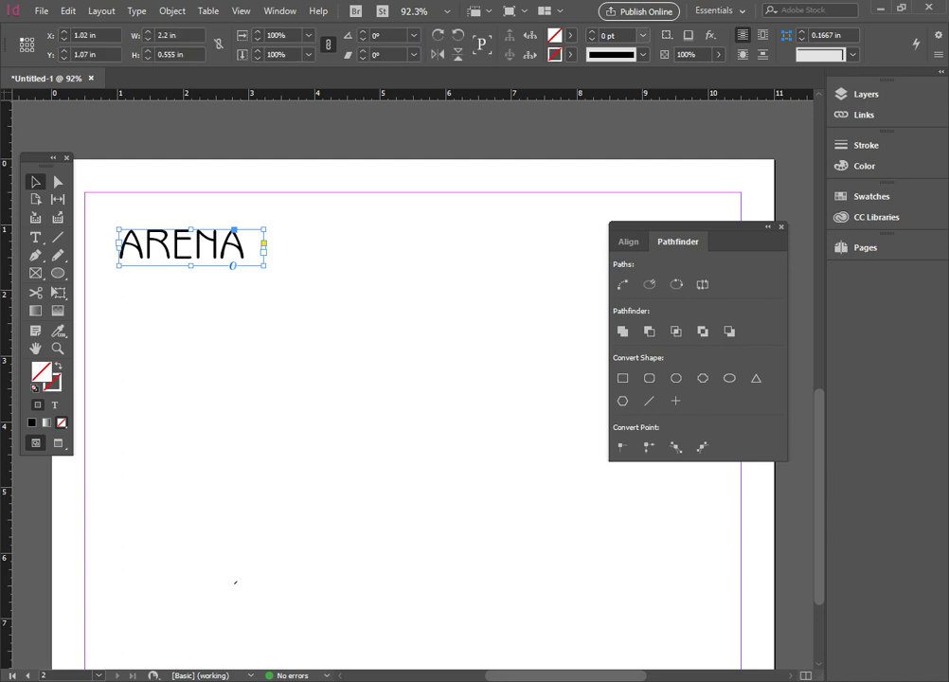
click(642, 35)
click(621, 191)
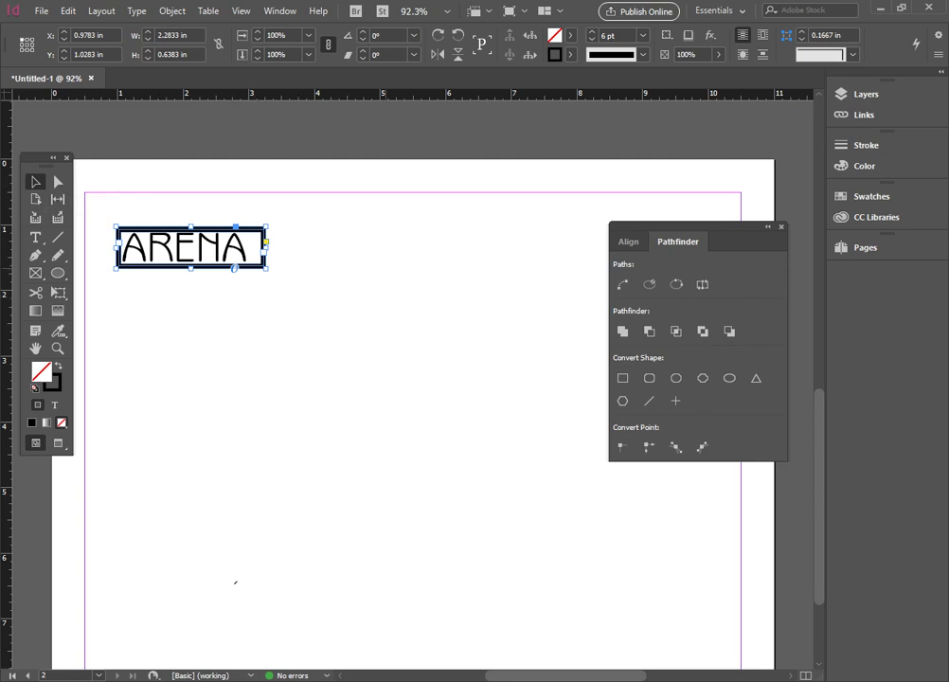
key(ctrl+z)
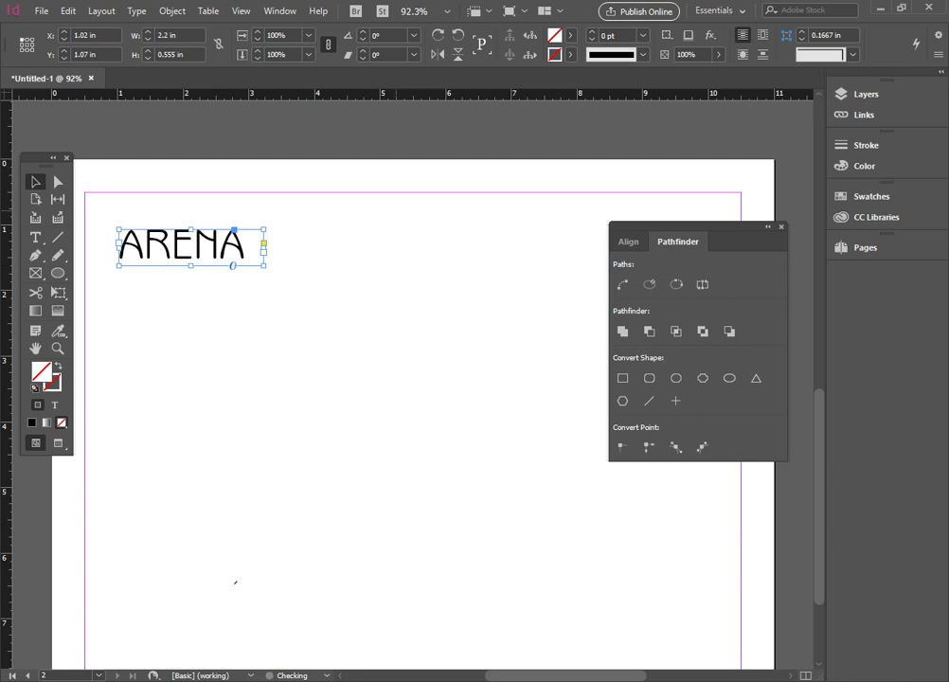
- Try to apply the C=100 M=0 Y=0 K=0 swatch as the ARENA text frame's stroke colour
click(570, 54)
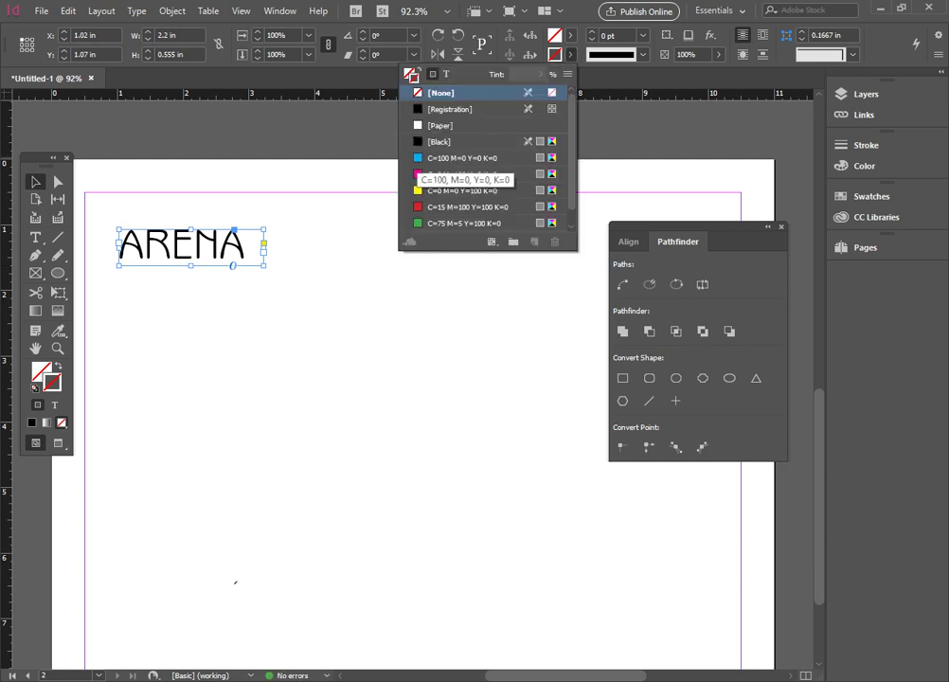
click(428, 157)
key(ctrl+shift+a)
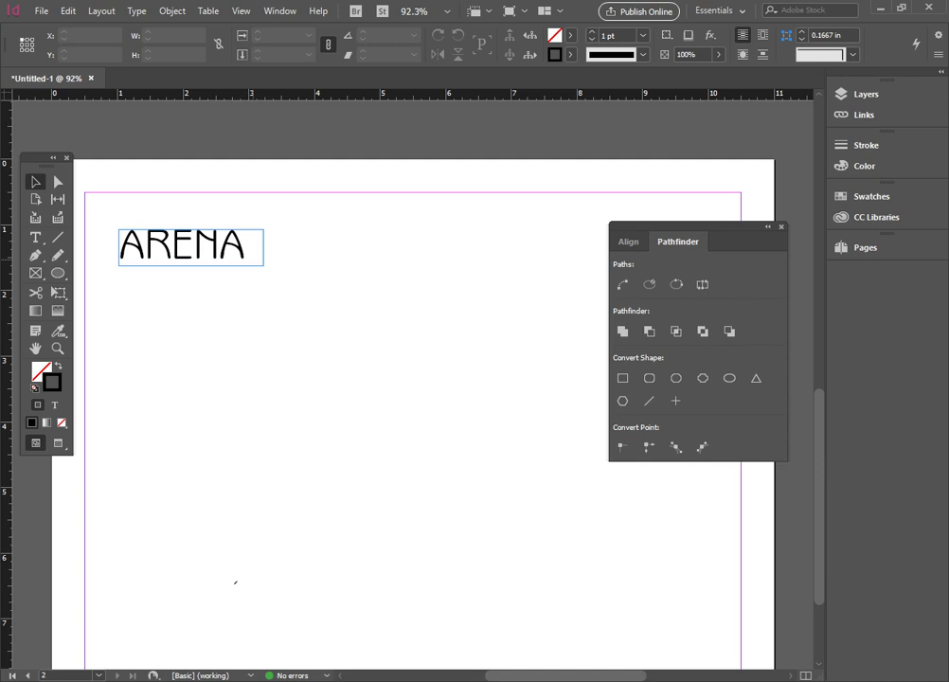
click(263, 258)
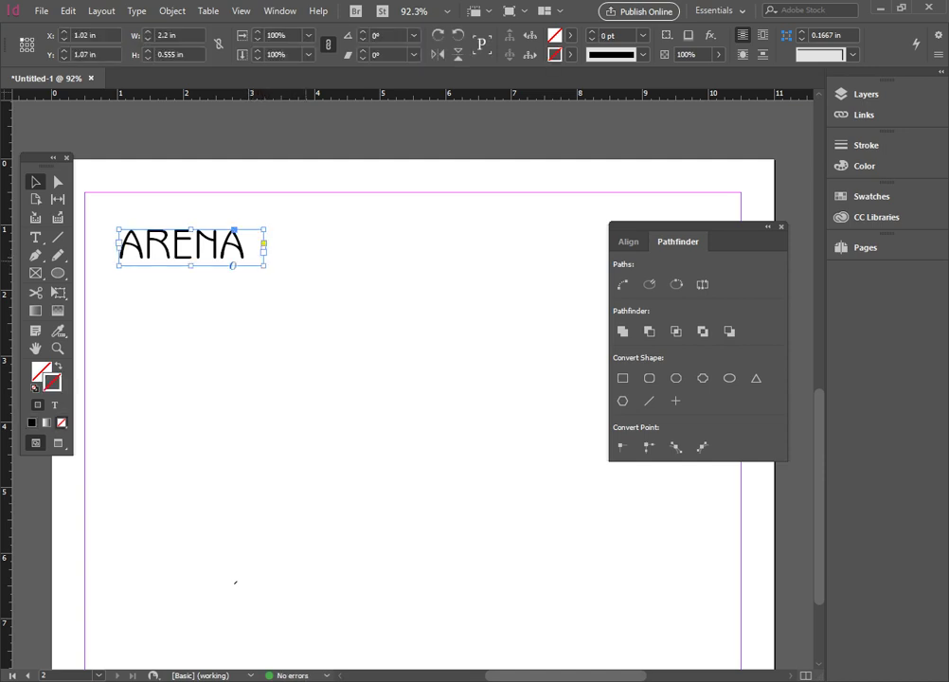
- Select the ARENA text frame for direct selection and examine the Paths and Pathfinder commands offered for it
key(ctrl+shift+a)
click(58, 182)
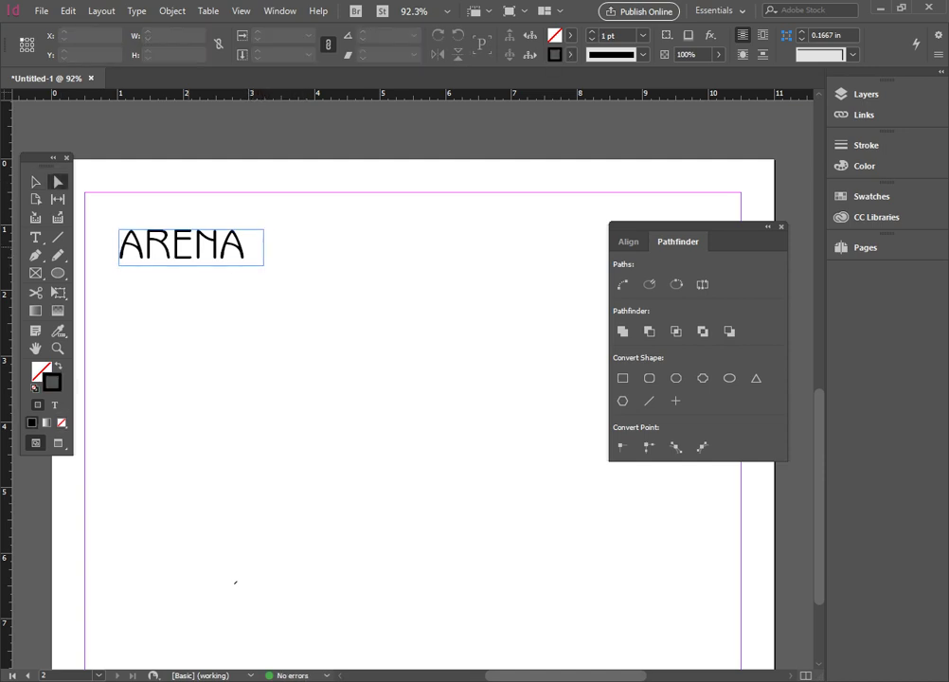
key(ctrl+a)
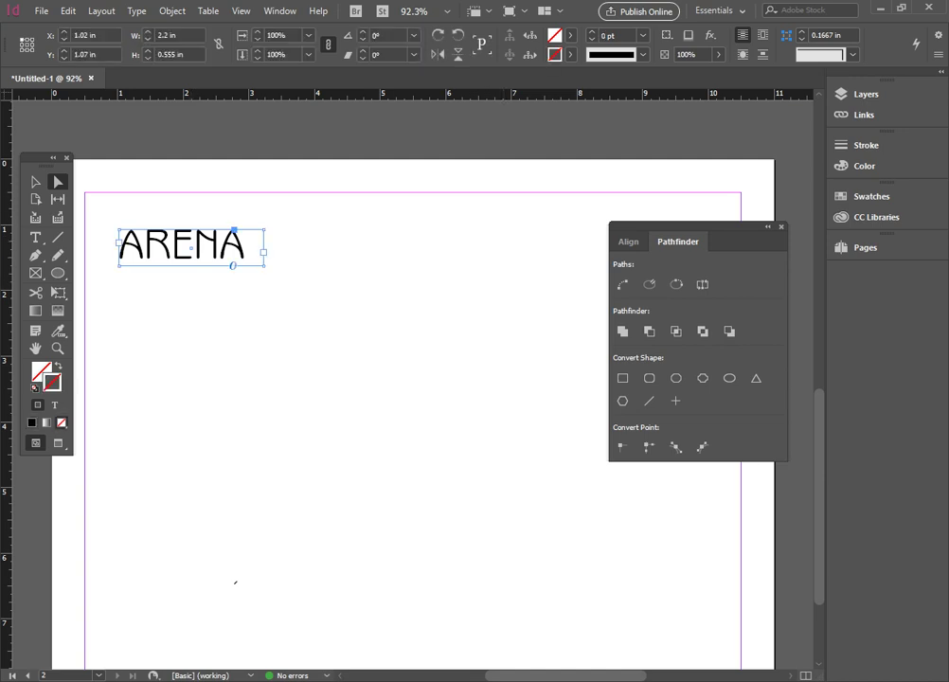
key(F10)
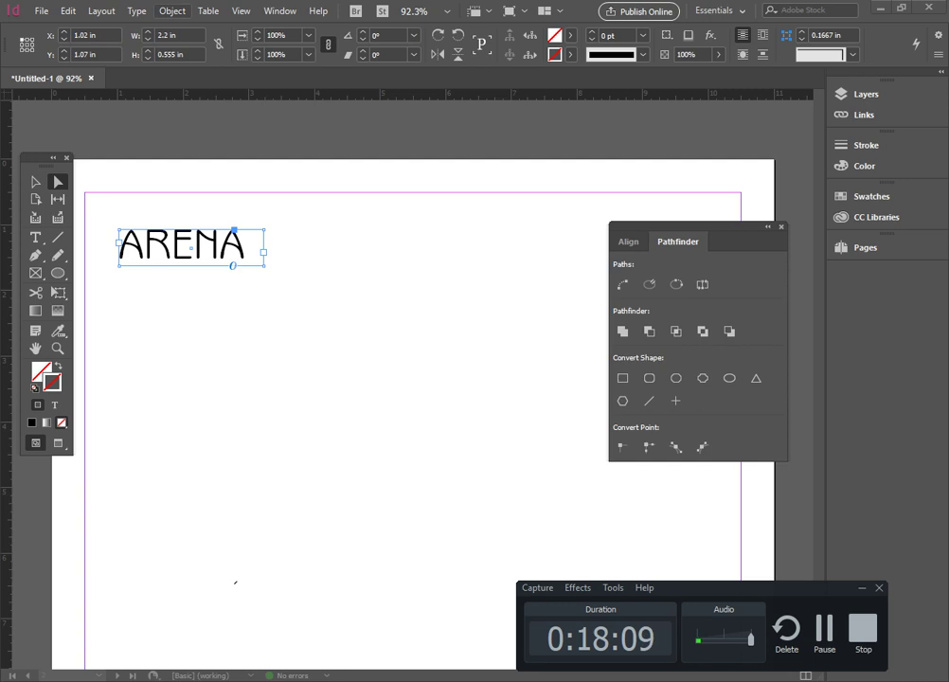
click(172, 11)
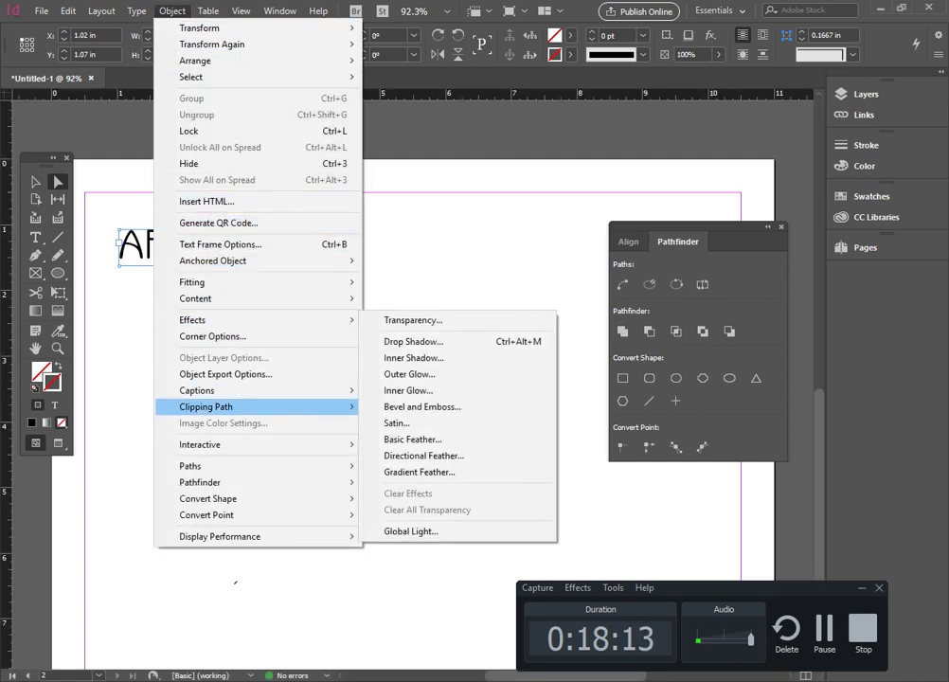
mouse_move(237, 466)
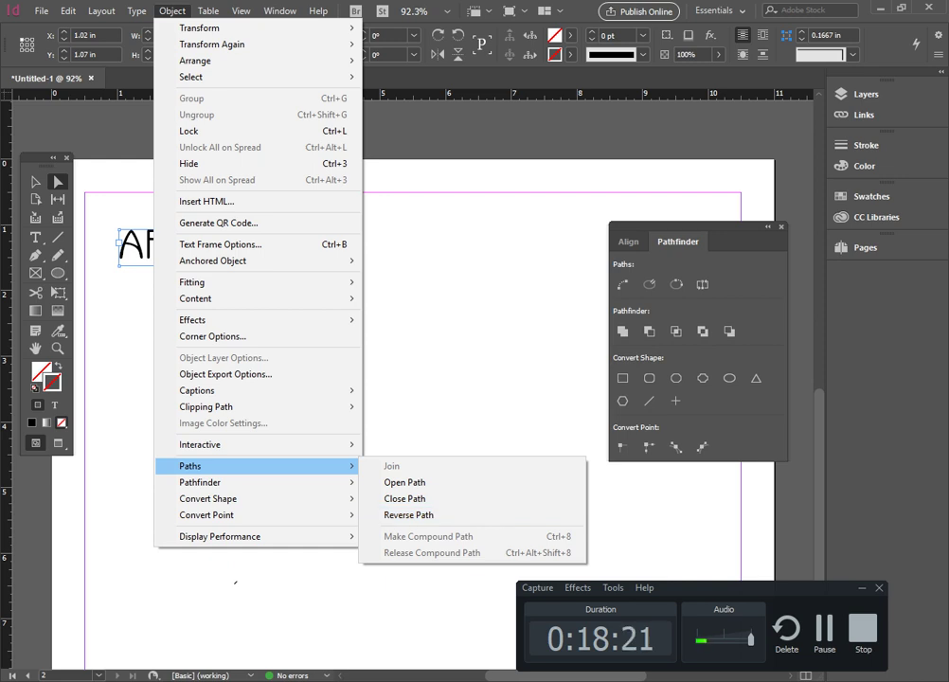
mouse_move(200, 482)
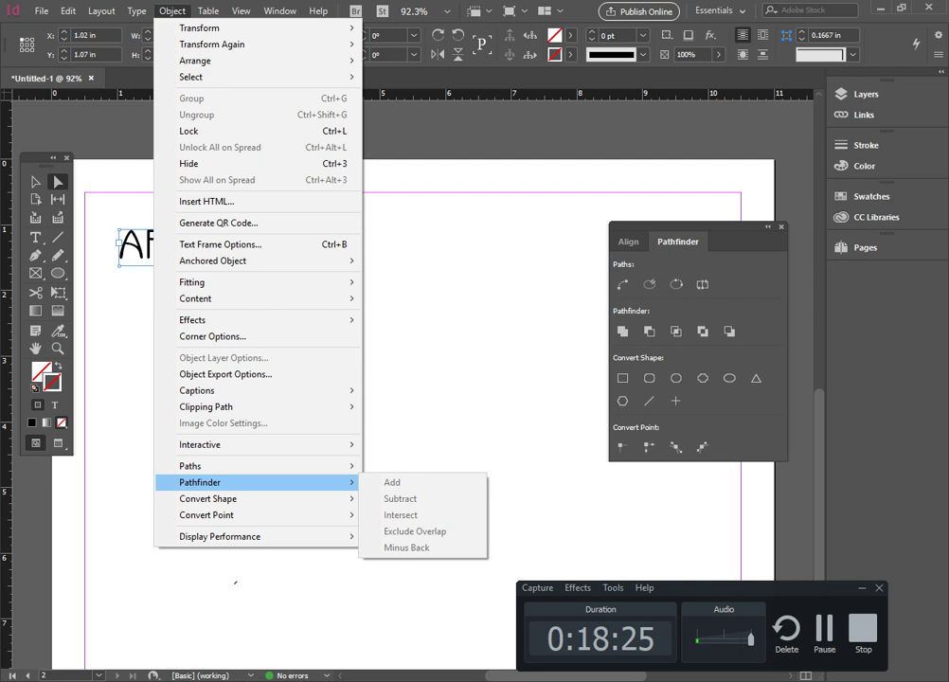
key(Escape)
key(ctrl+shift+a)
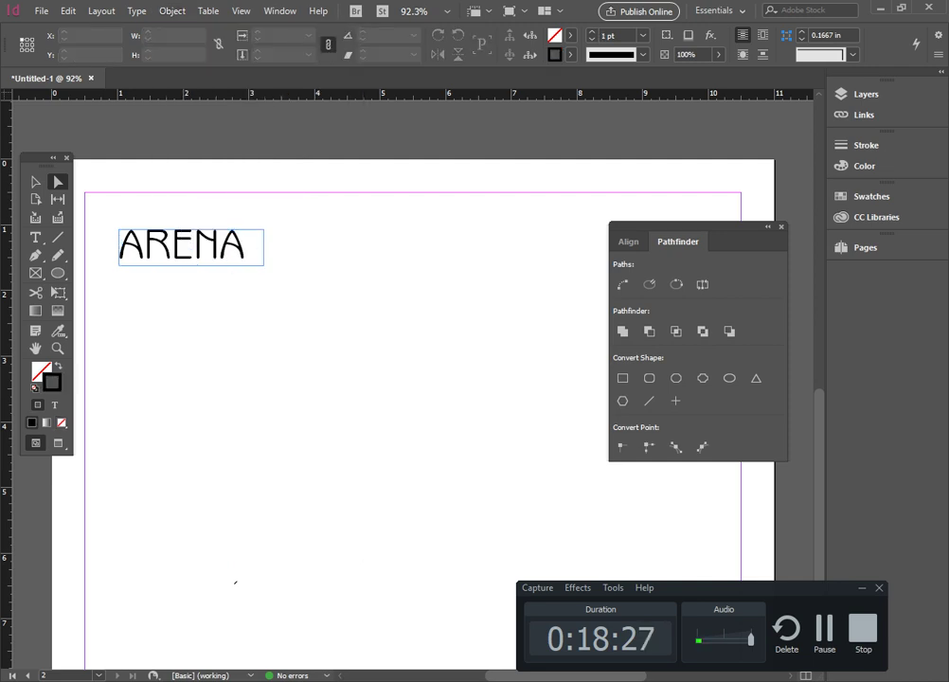
- Examine where the Align, Pathfinder and Transform panels are listed under Object & Layout
click(171, 10)
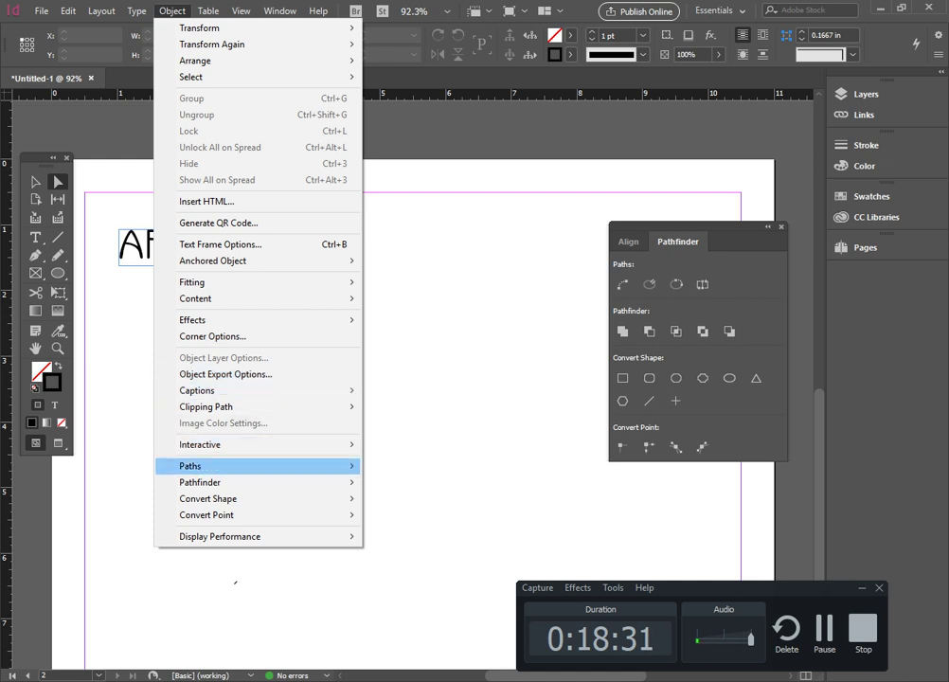
mouse_move(279, 10)
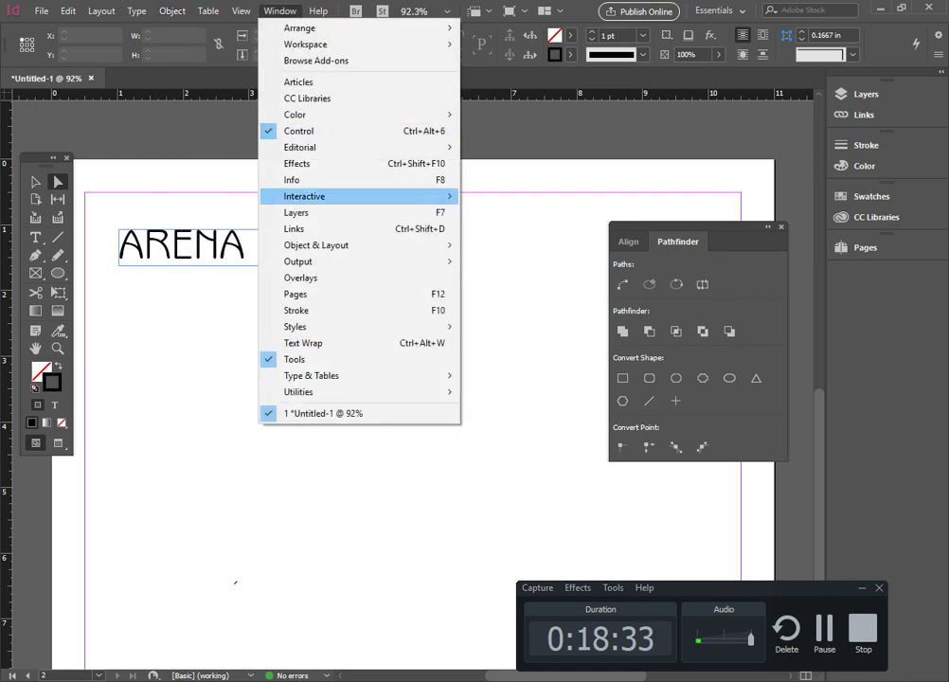
key(Down)
key(Down)
key(Down)
key(Down)
key(Down)
key(Down)
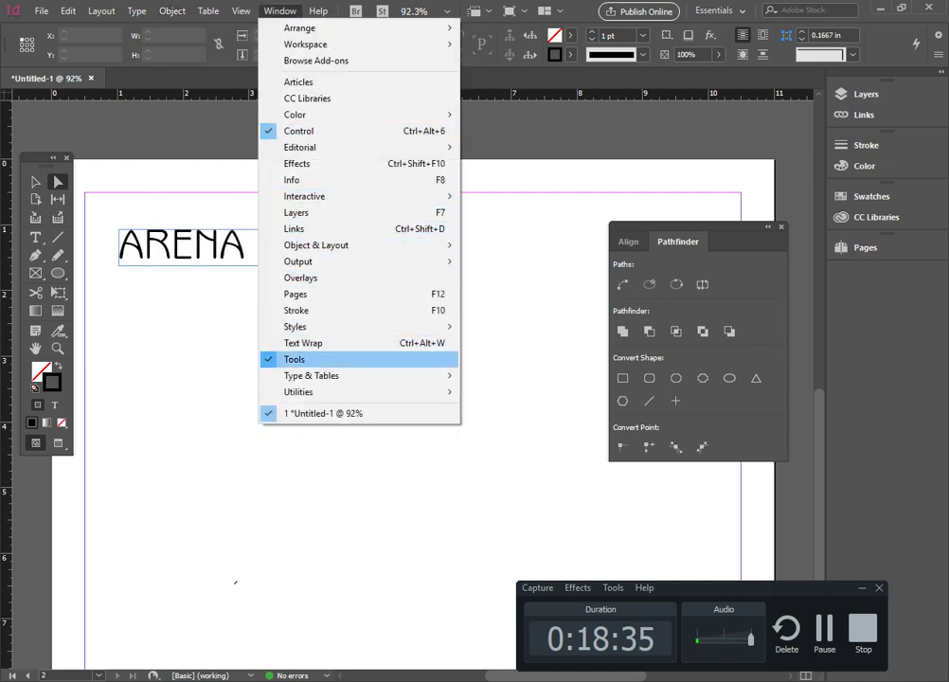
key(Down)
key(Down)
key(Up)
key(Up)
key(Up)
key(Up)
key(Up)
key(Up)
key(Up)
key(Up)
key(Up)
key(Right)
key(Down)
key(Up)
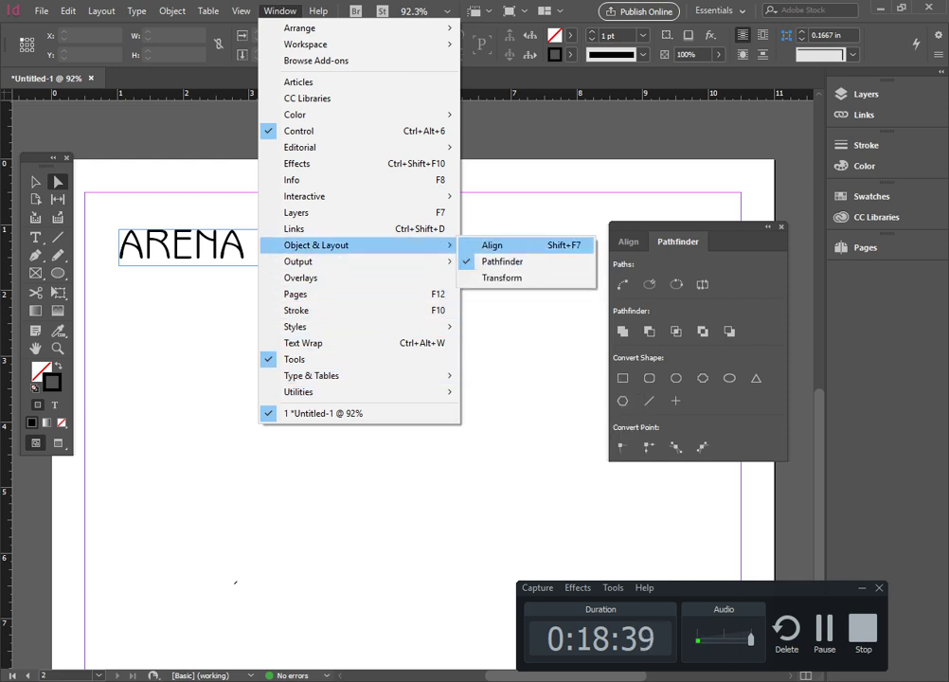
key(Down)
key(Down)
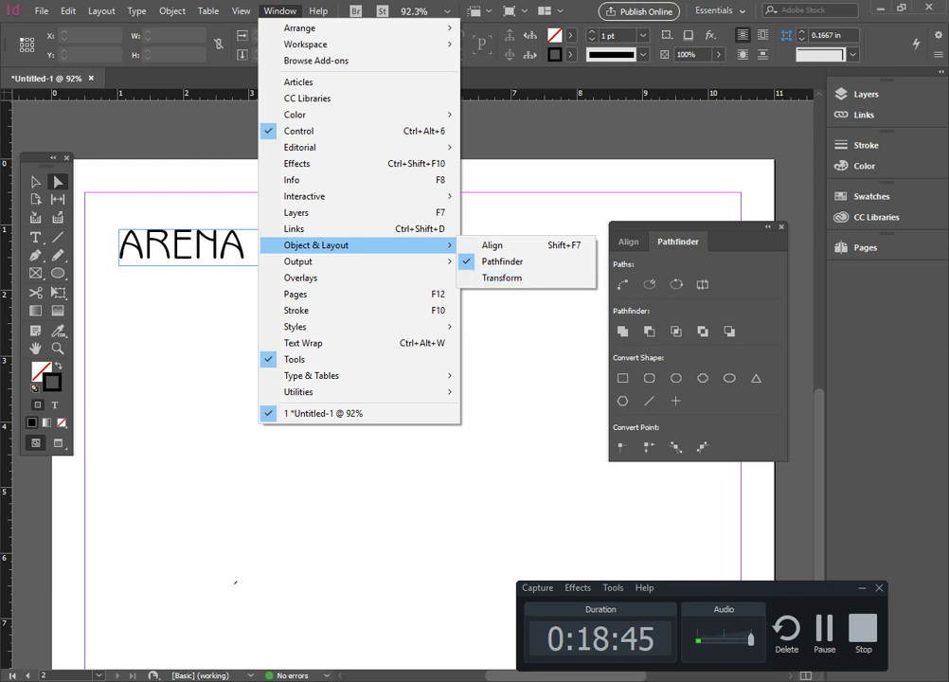
key(Escape)
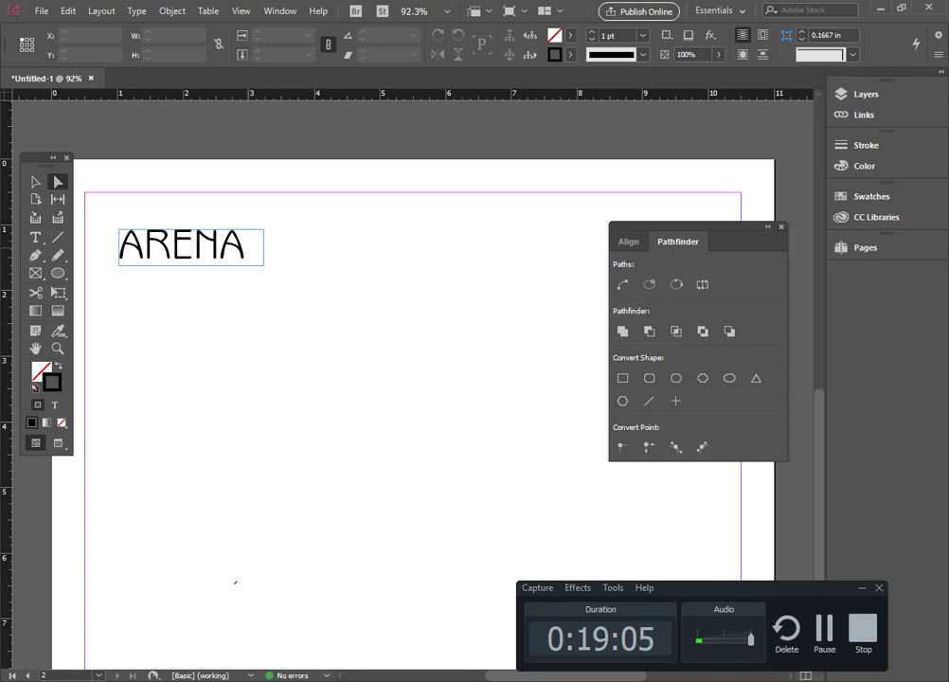
- Select the whole ARENA text frame and delete it from page 2
key(v)
click(258, 243)
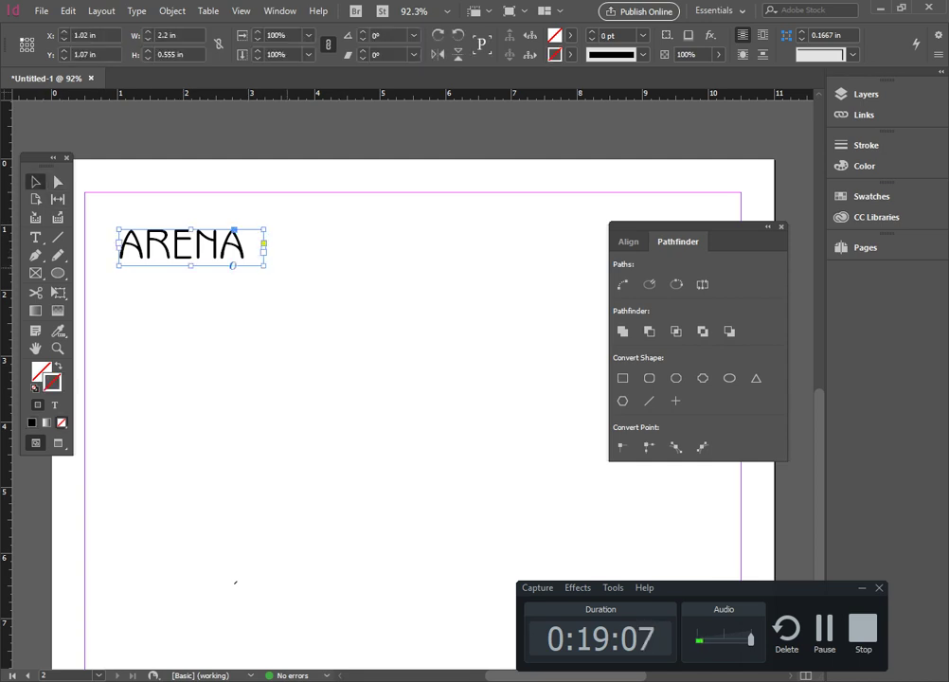
key(Delete)
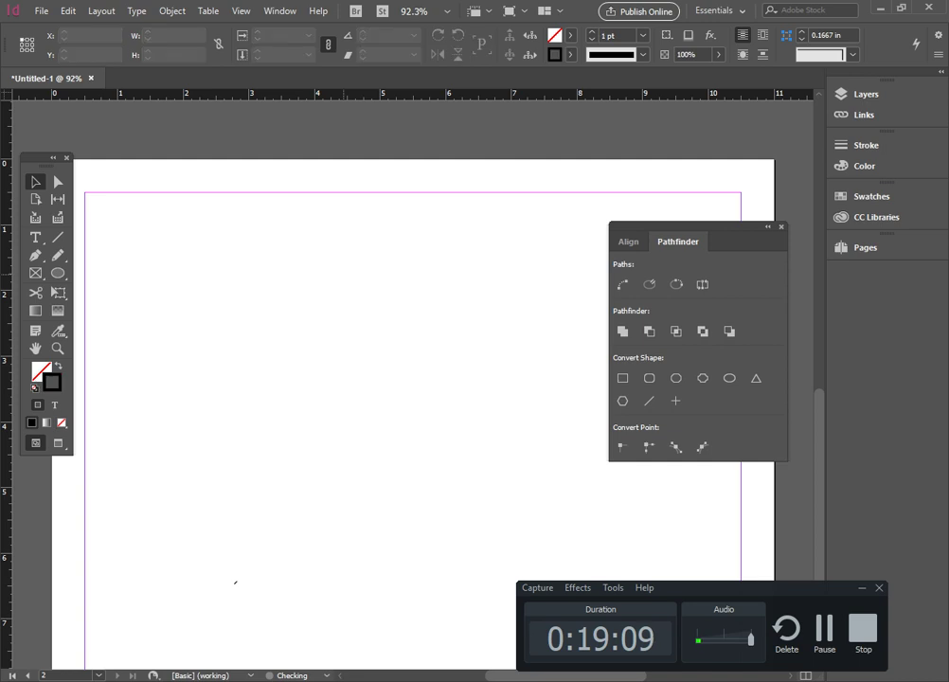
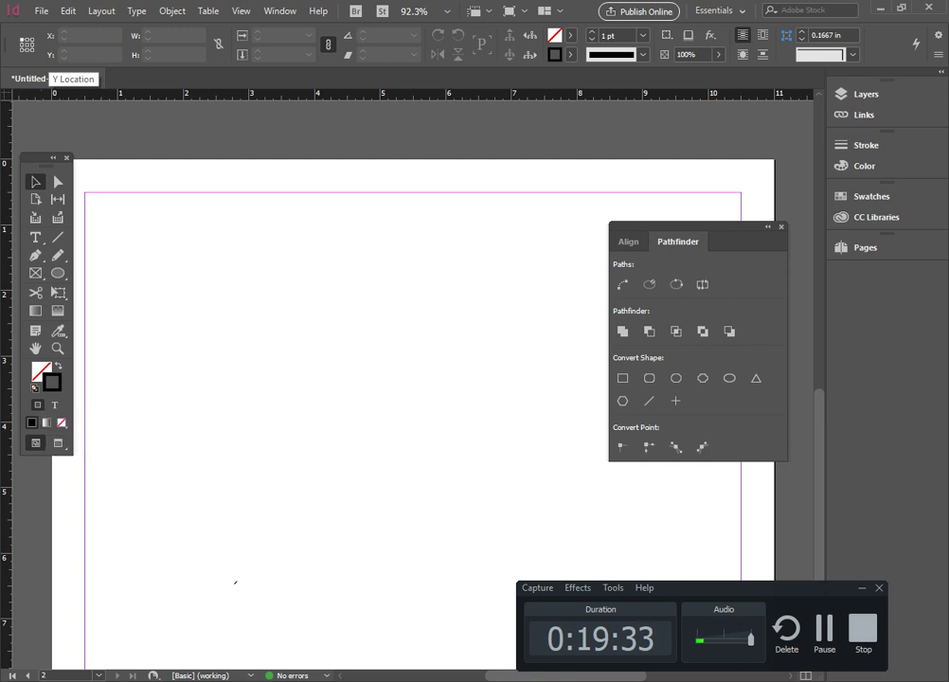
key(alt+e)
key(Down)
key(Down)
key(Down)
key(Down)
key(Down)
key(Down)
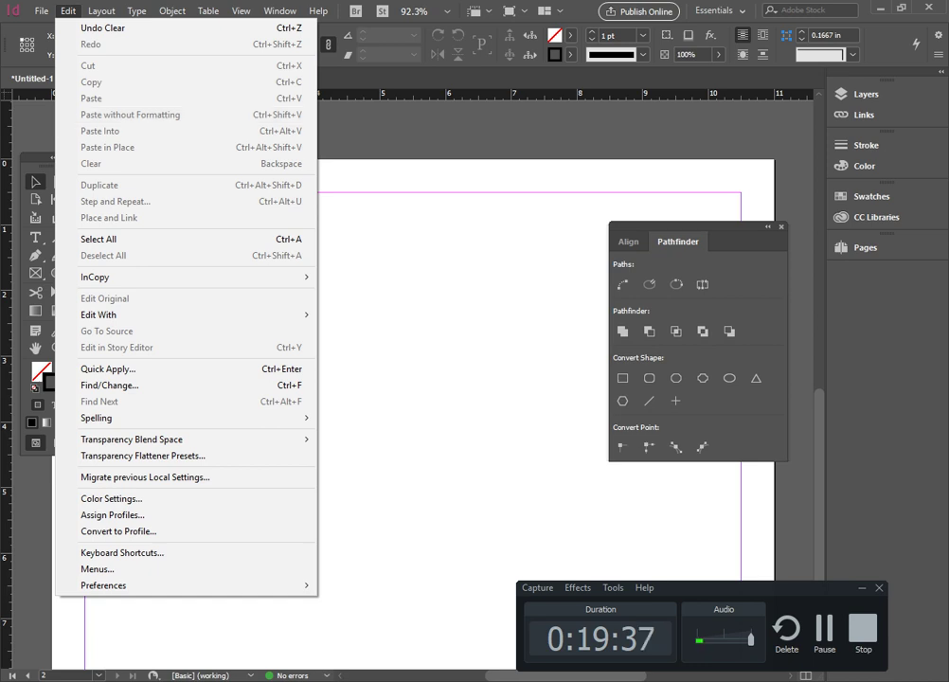
key(Escape)
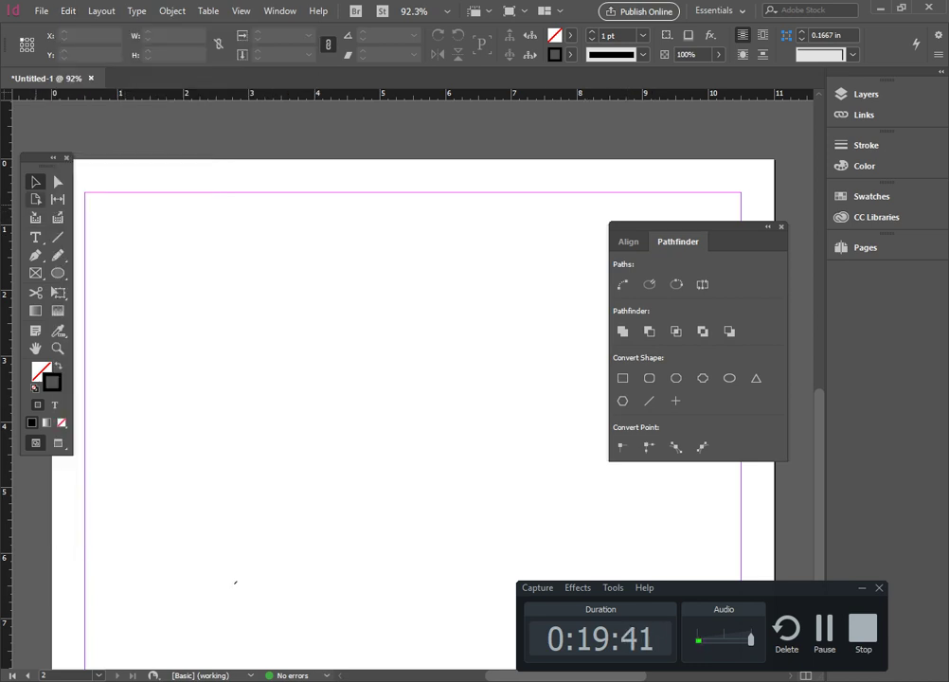
- Place the sofa file "images" from the zain 5 to 7 folder, listing all file types, on page 2 at about X 2.46 in, Y 2.31 in
scroll(416, 379, down, 3)
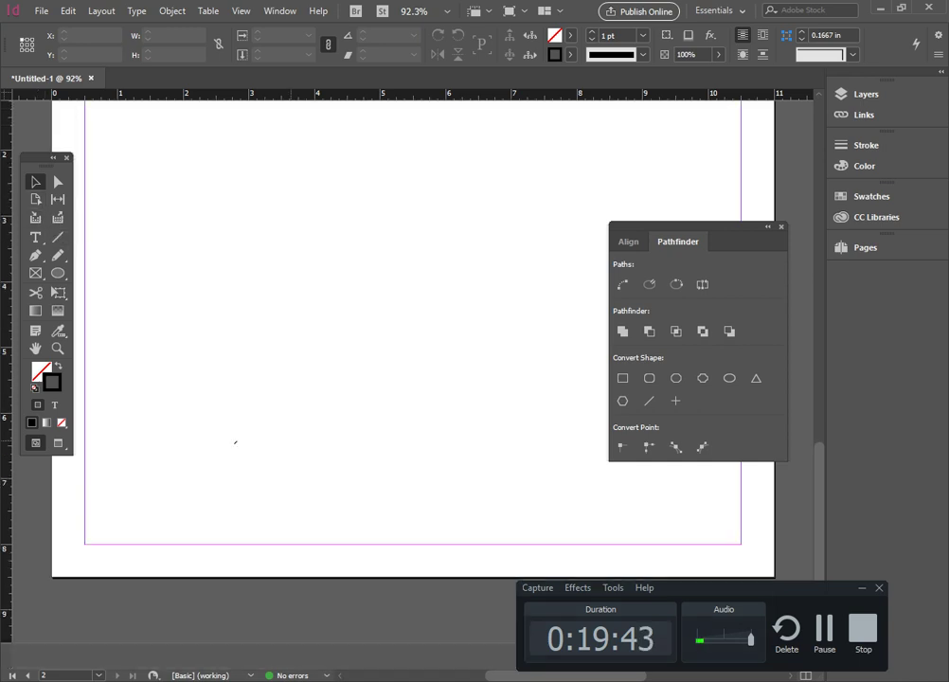
scroll(417, 379, up, 4)
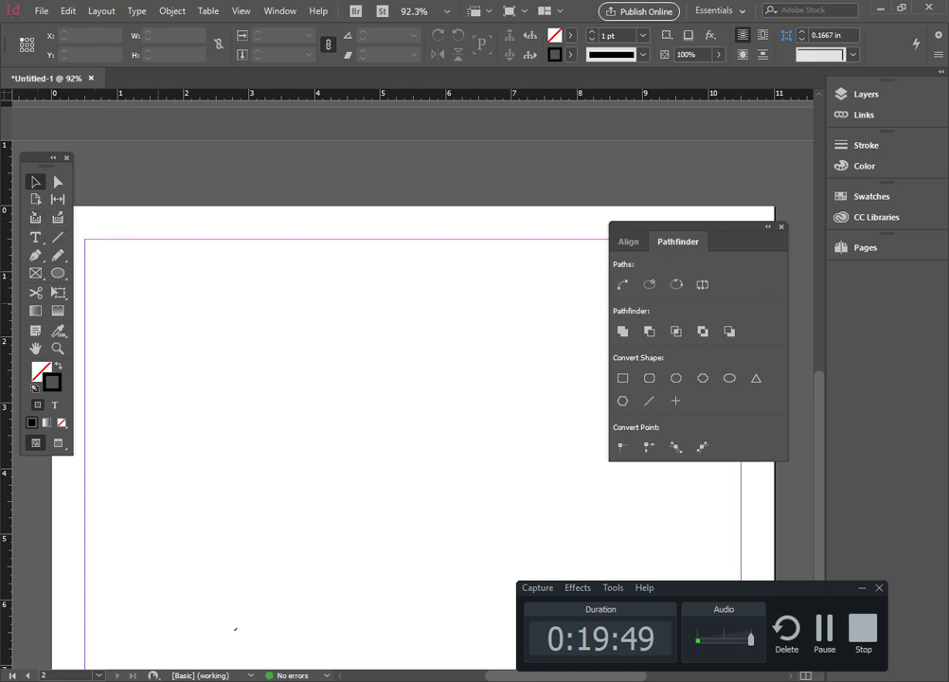
key(ctrl+d)
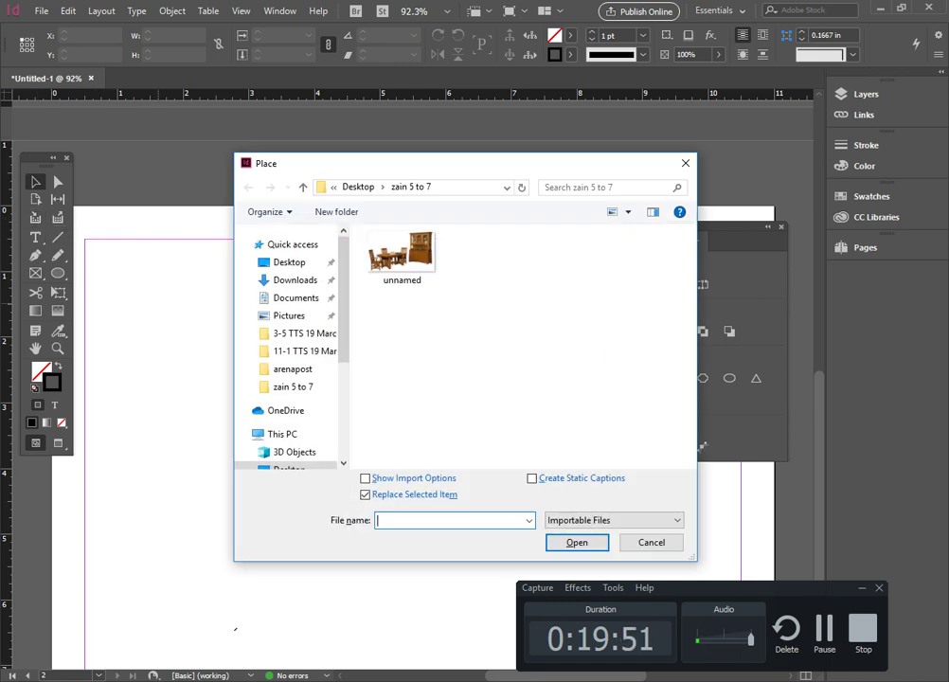
click(428, 266)
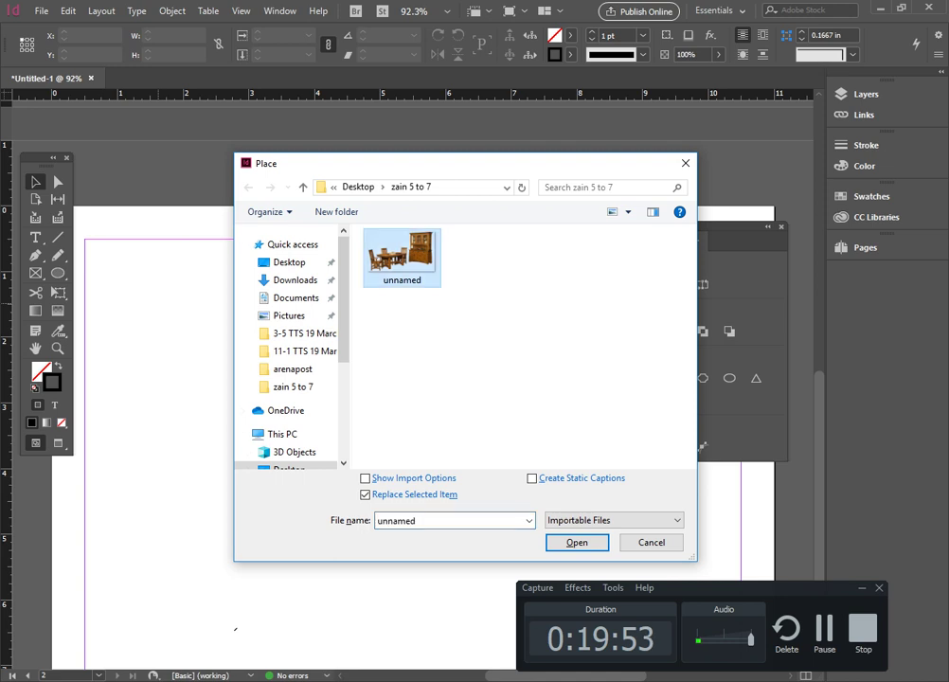
click(614, 520)
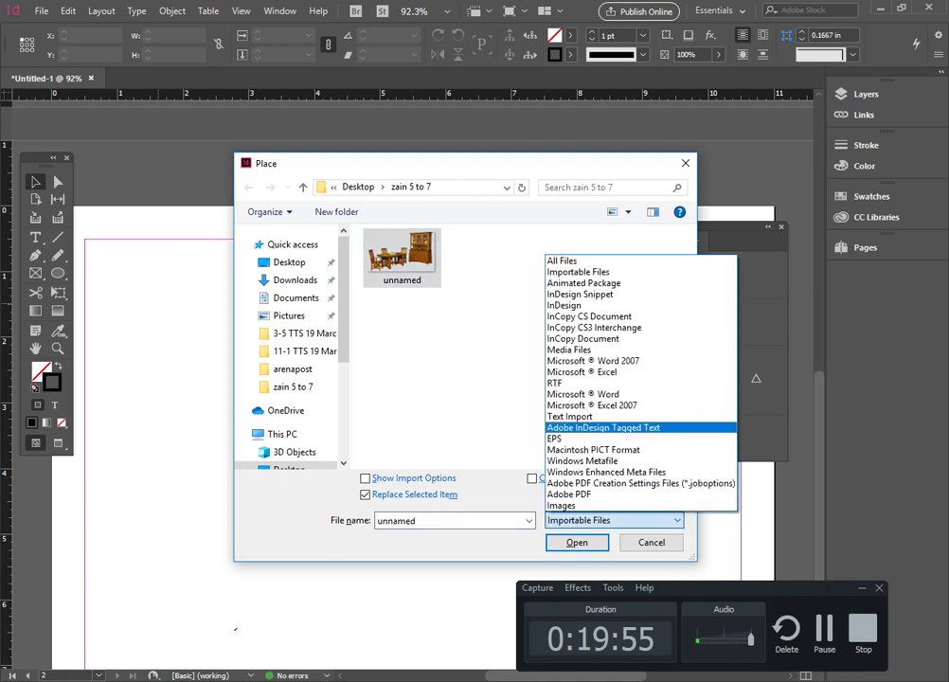
click(641, 261)
click(484, 257)
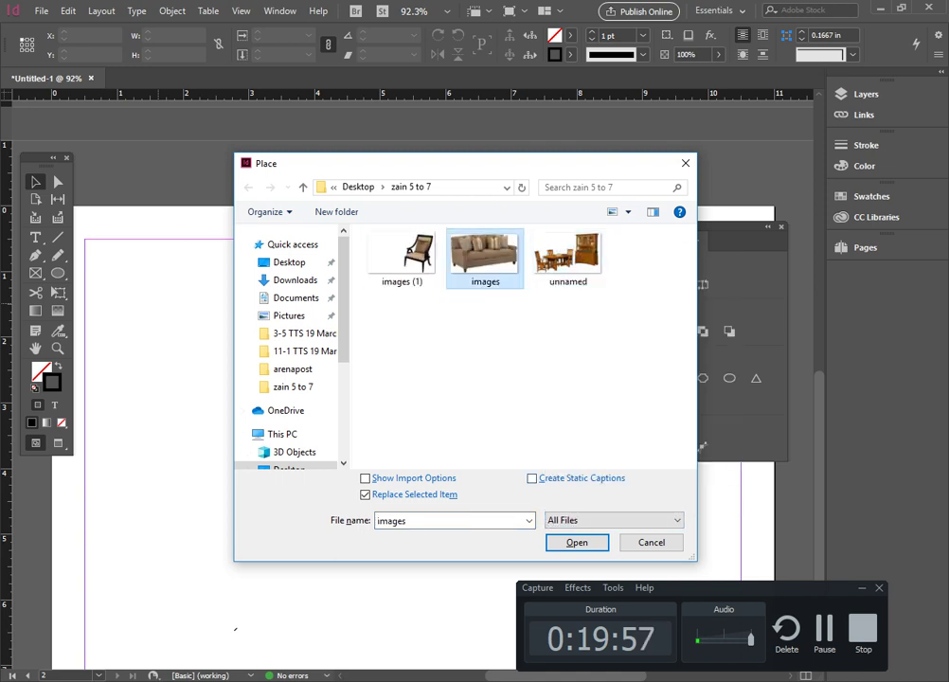
click(576, 542)
click(213, 357)
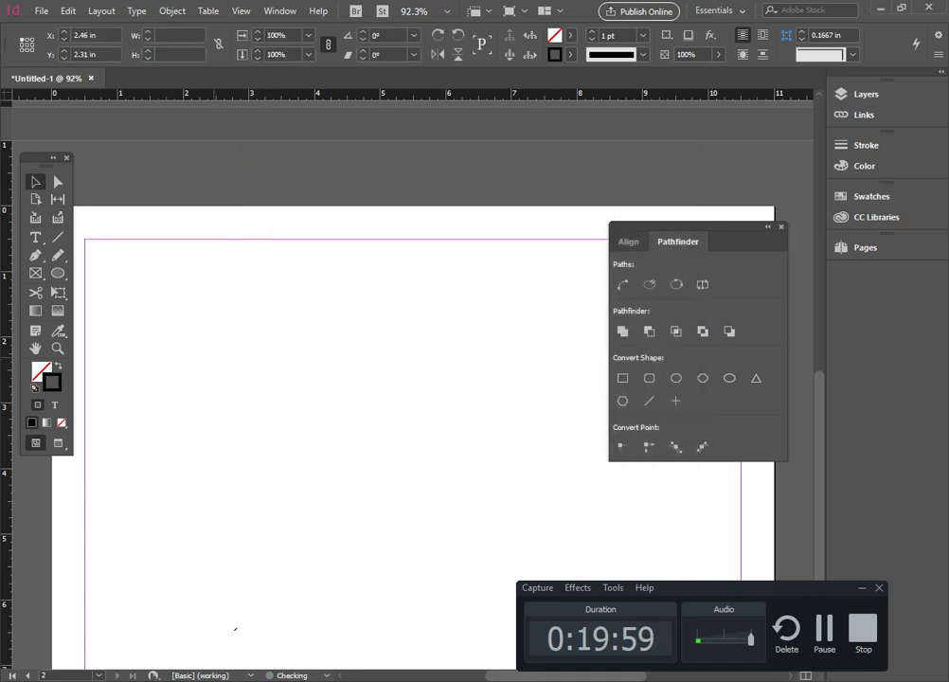
scroll(426, 426, down, 1)
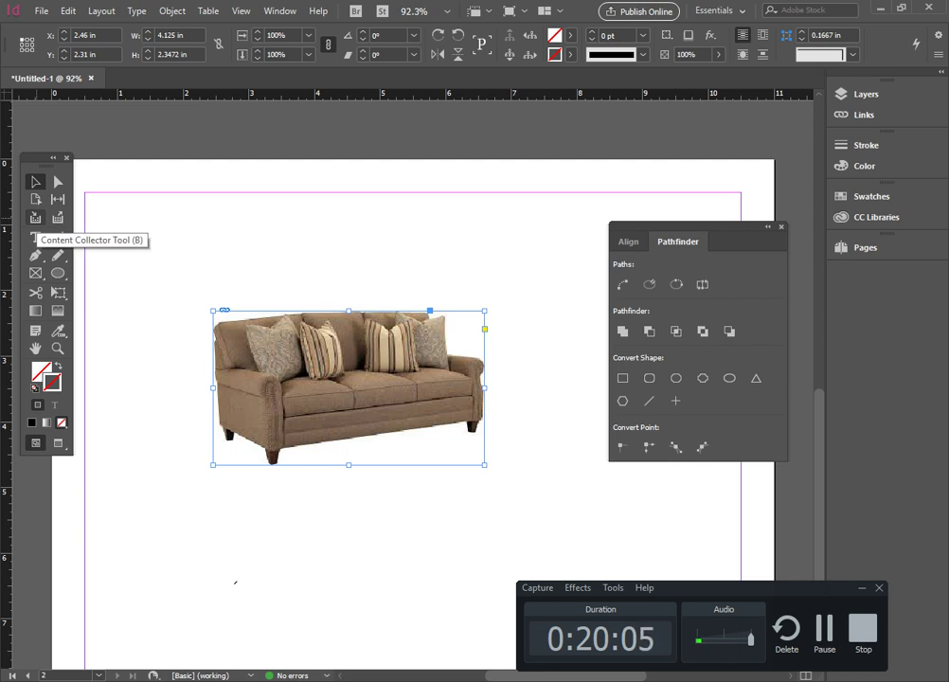
- Collect the sofa image on page 2 with the Content Collector tool, and return to the Selection tool
click(35, 217)
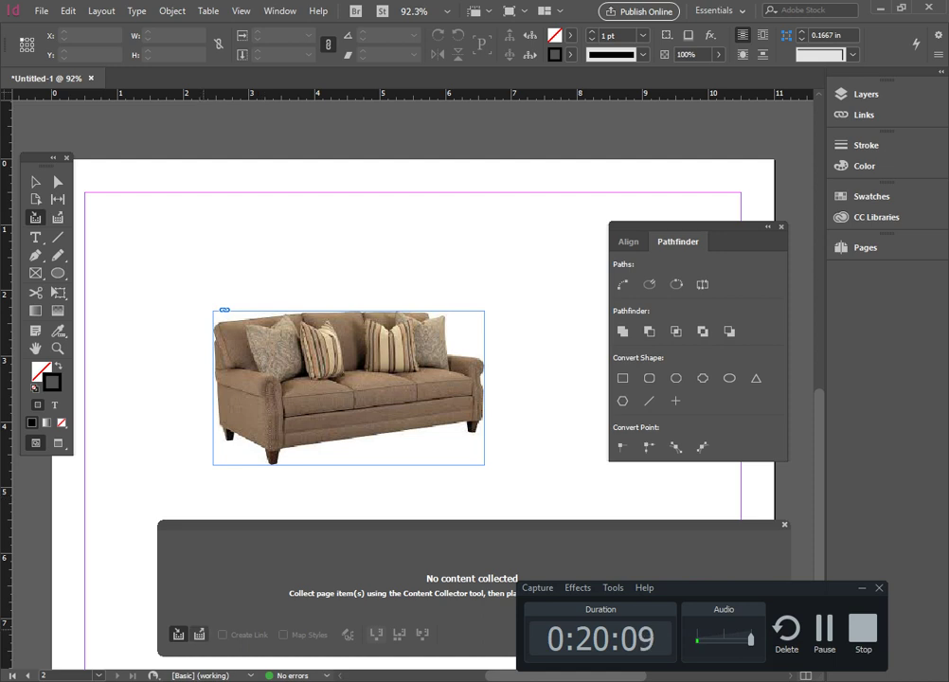
click(349, 387)
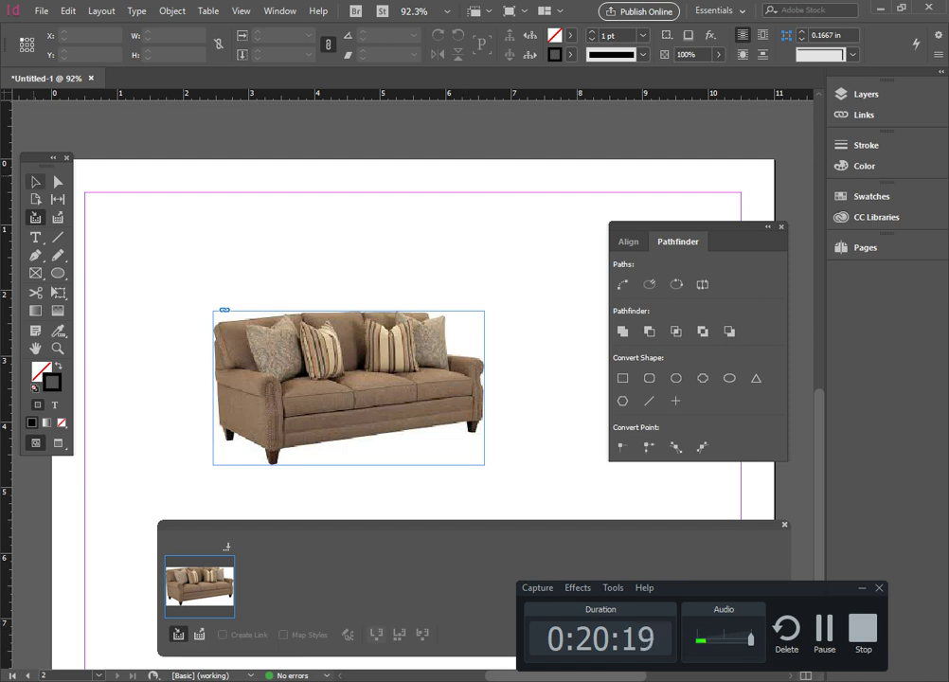
key(v)
- Add a new page to the document following page 2
scroll(413, 332, down, 3)
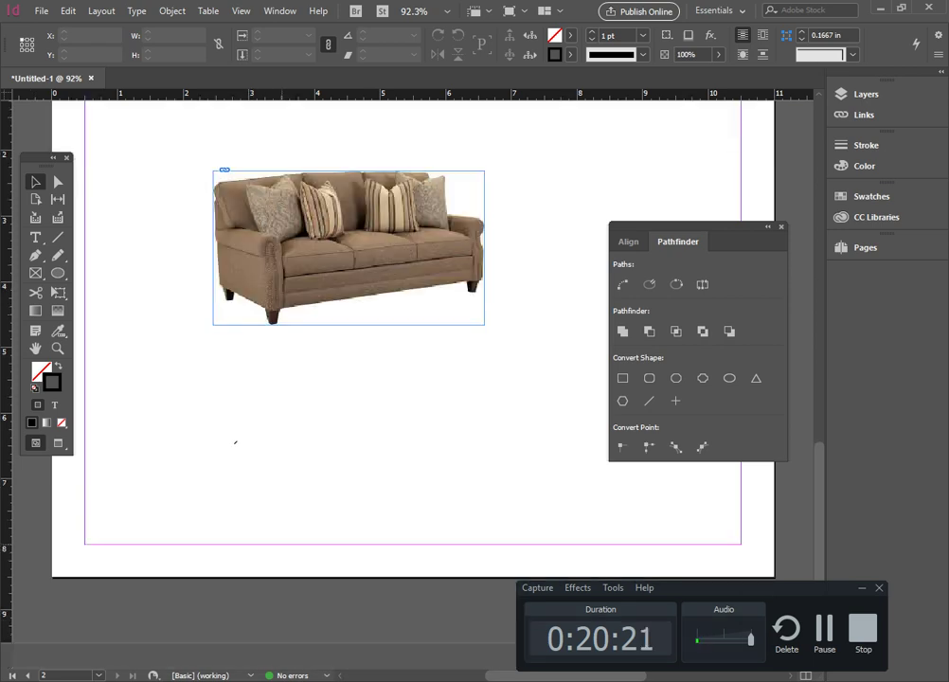
scroll(500, 491, up, 5)
click(136, 11)
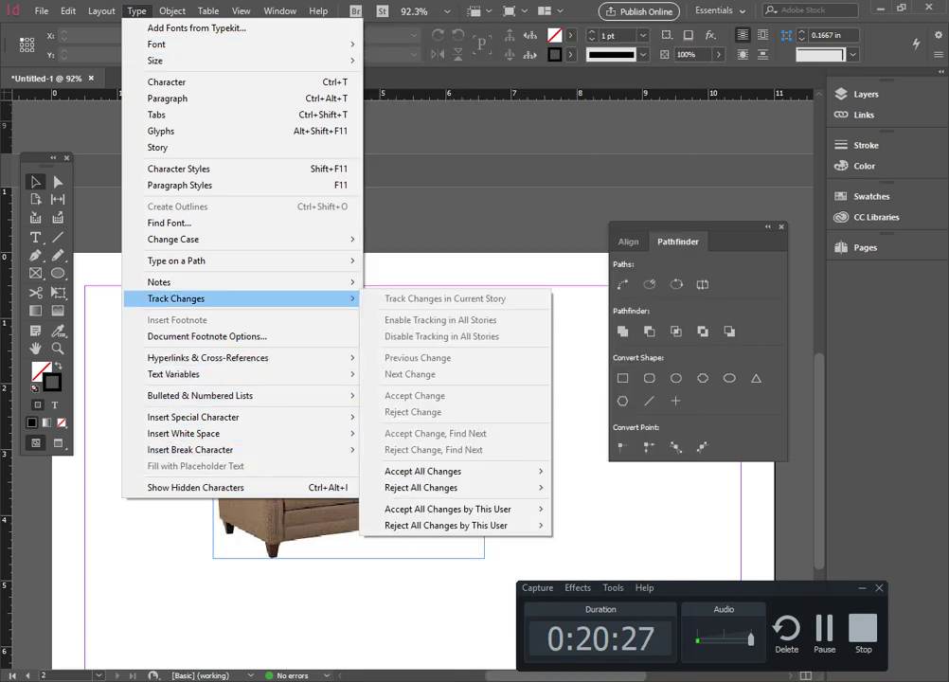
mouse_move(102, 11)
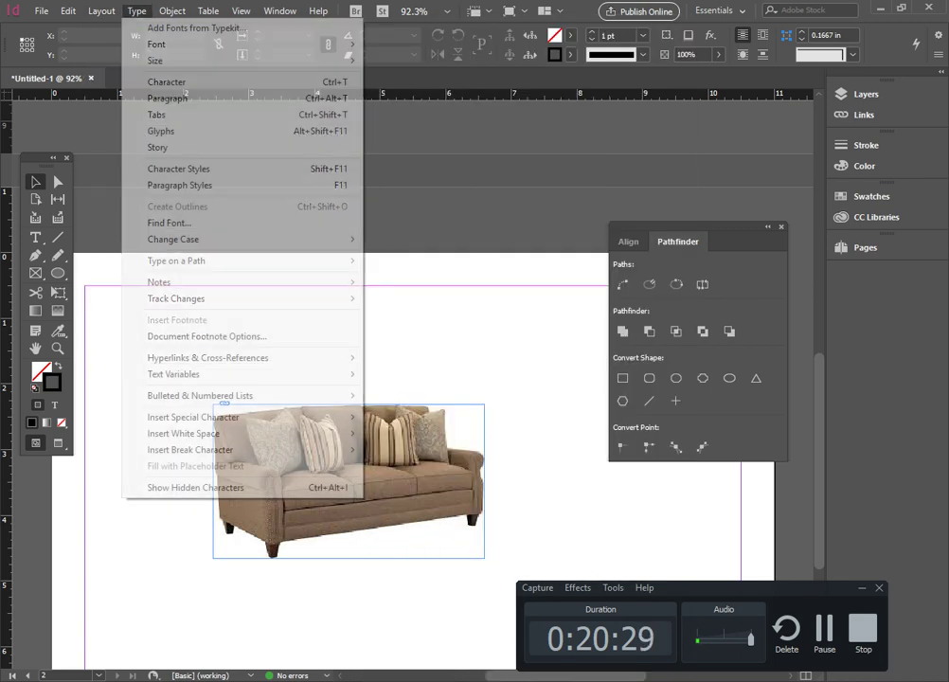
mouse_move(173, 11)
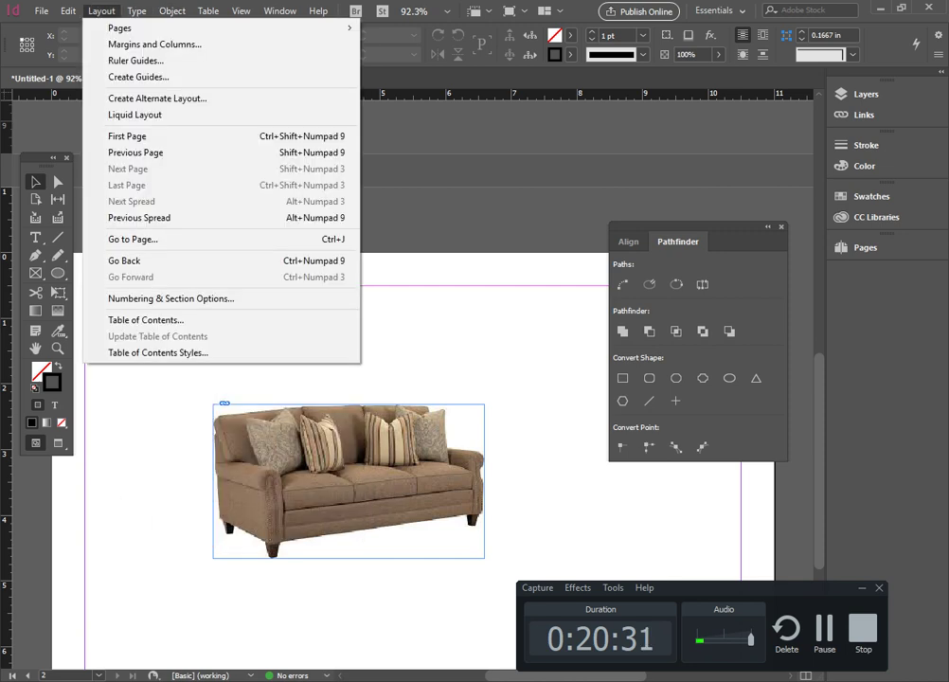
mouse_move(119, 28)
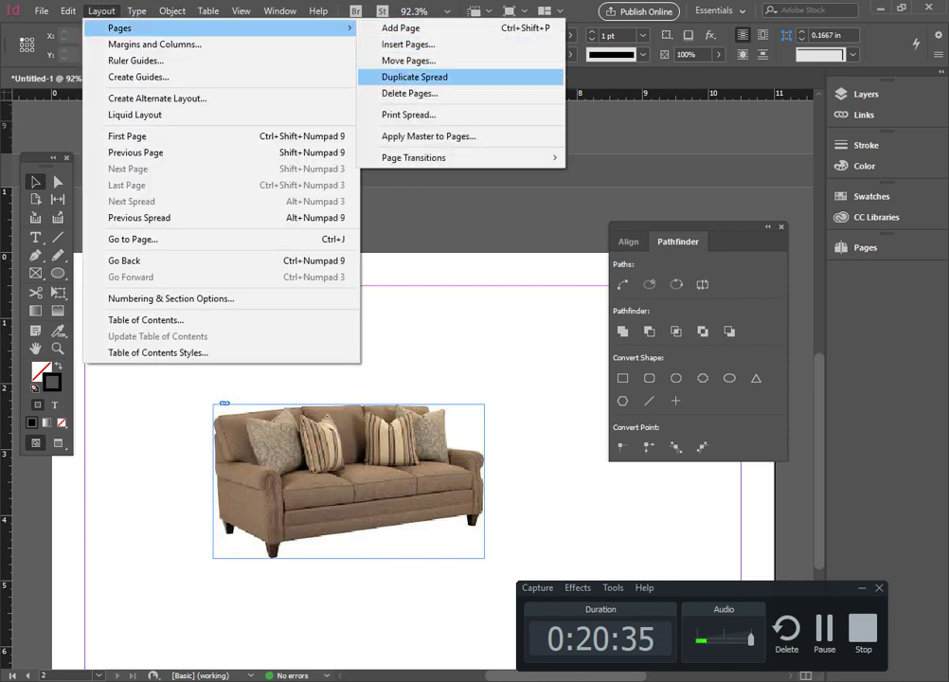
click(401, 27)
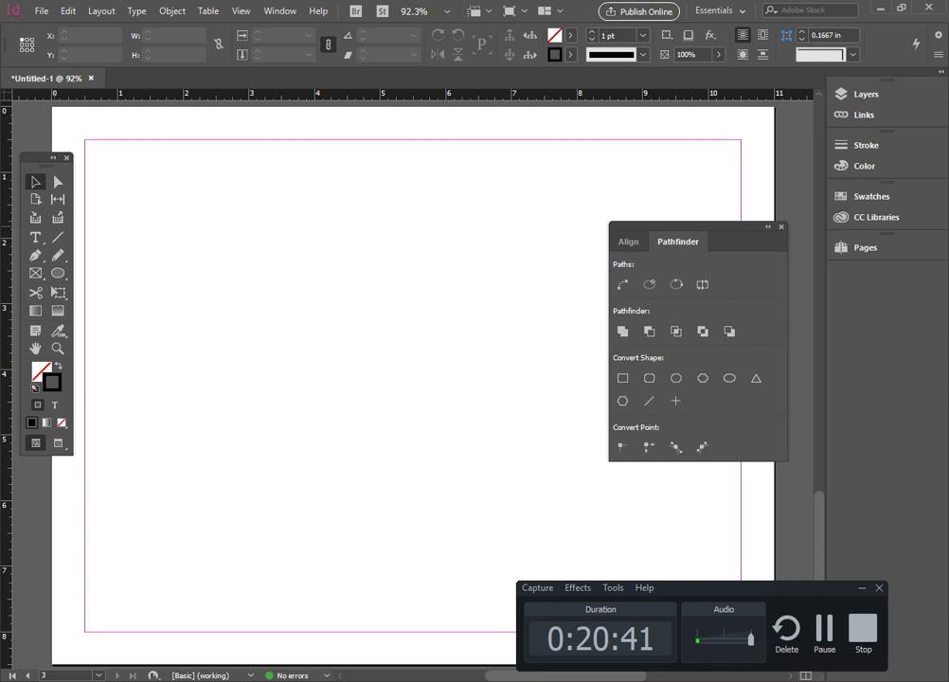
- Place the collected sofa image on page 3 at about X 1.16 in, Y 1.25 in with the Content Placer tool
click(58, 217)
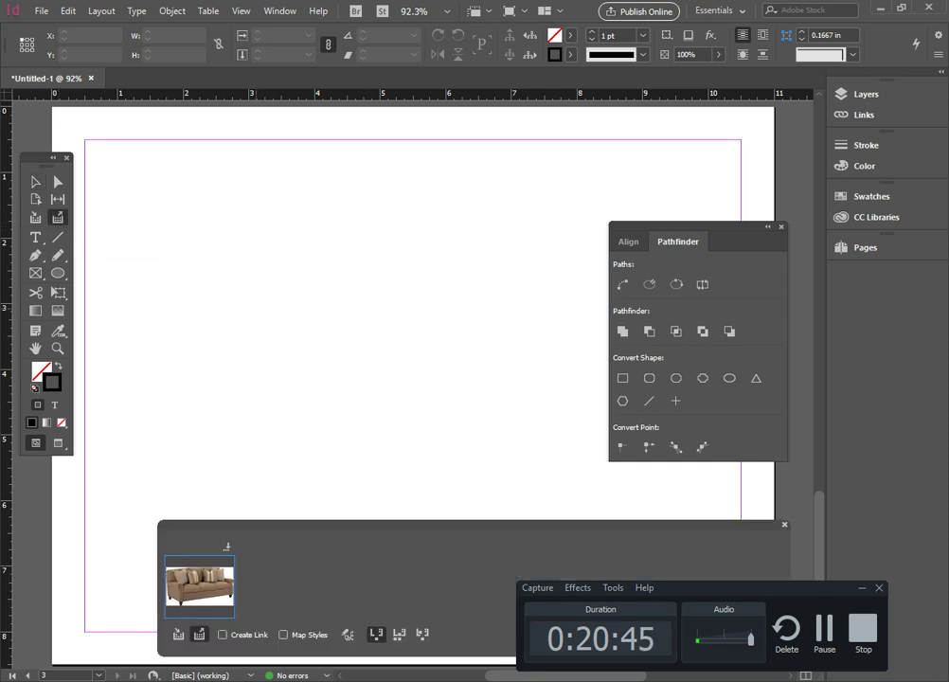
click(128, 189)
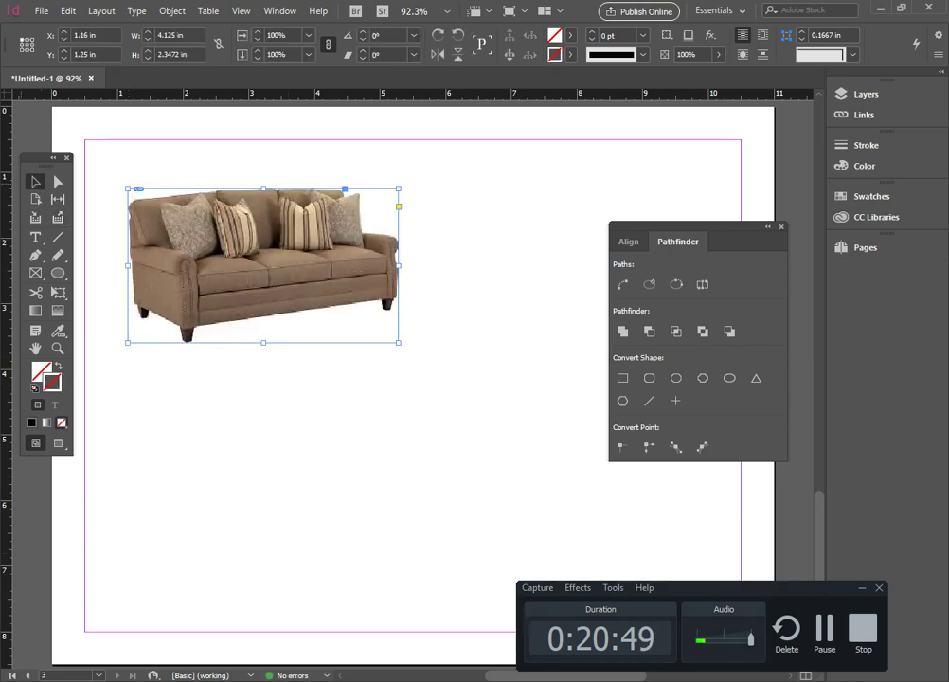
key(b)
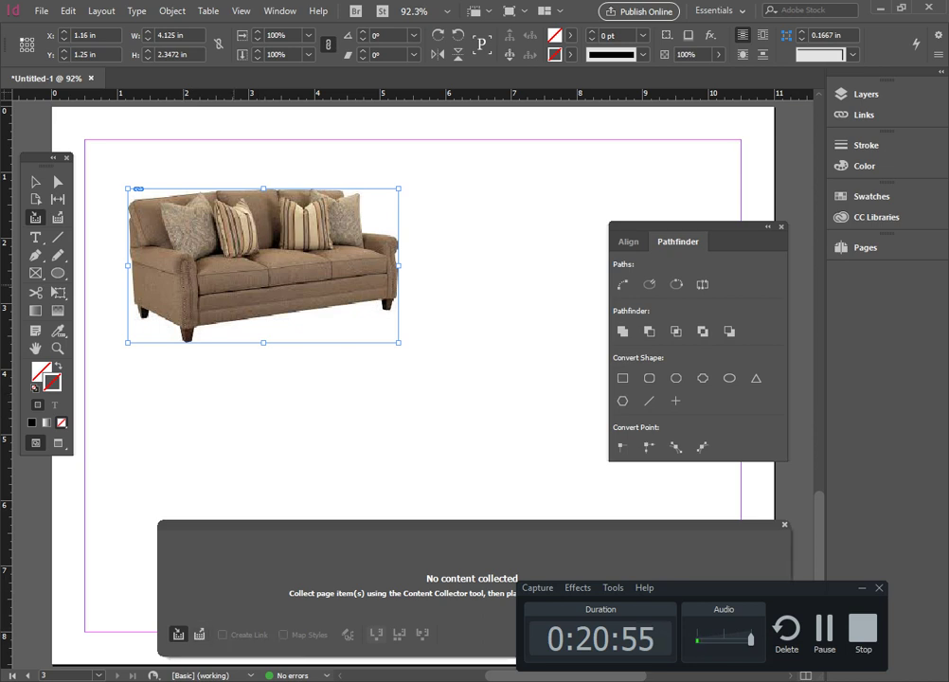
click(35, 181)
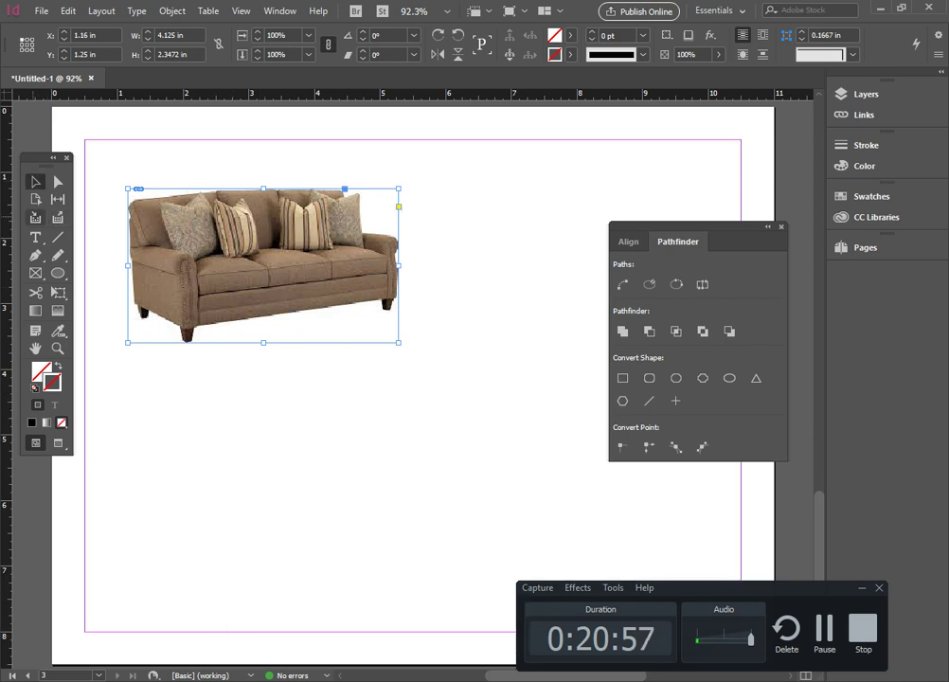
- Collect the sofa image on page 3 again with the Content Collector, and undo its placement on the page
click(35, 217)
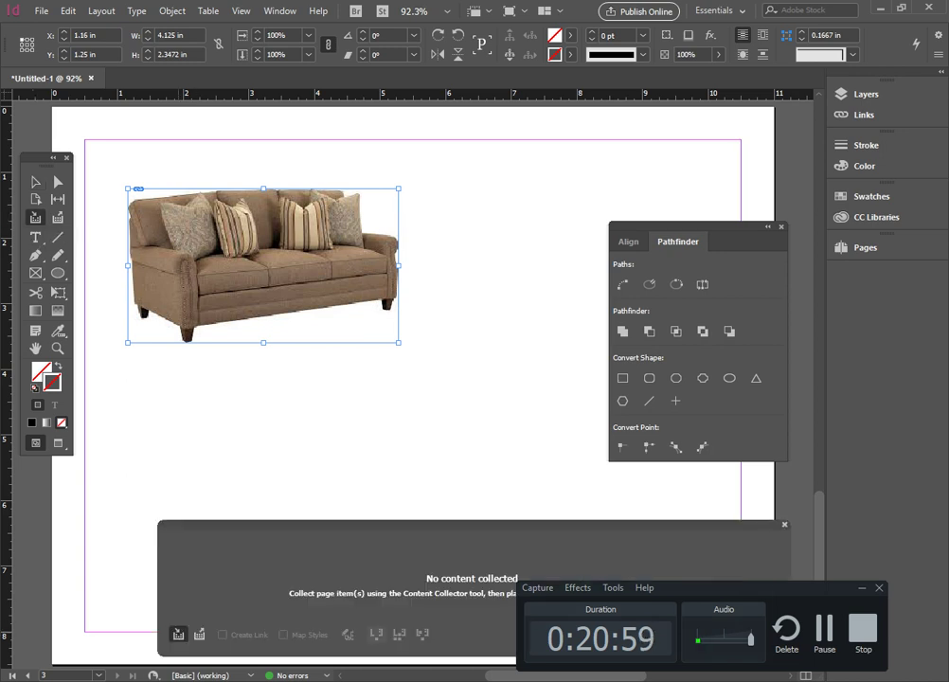
click(263, 266)
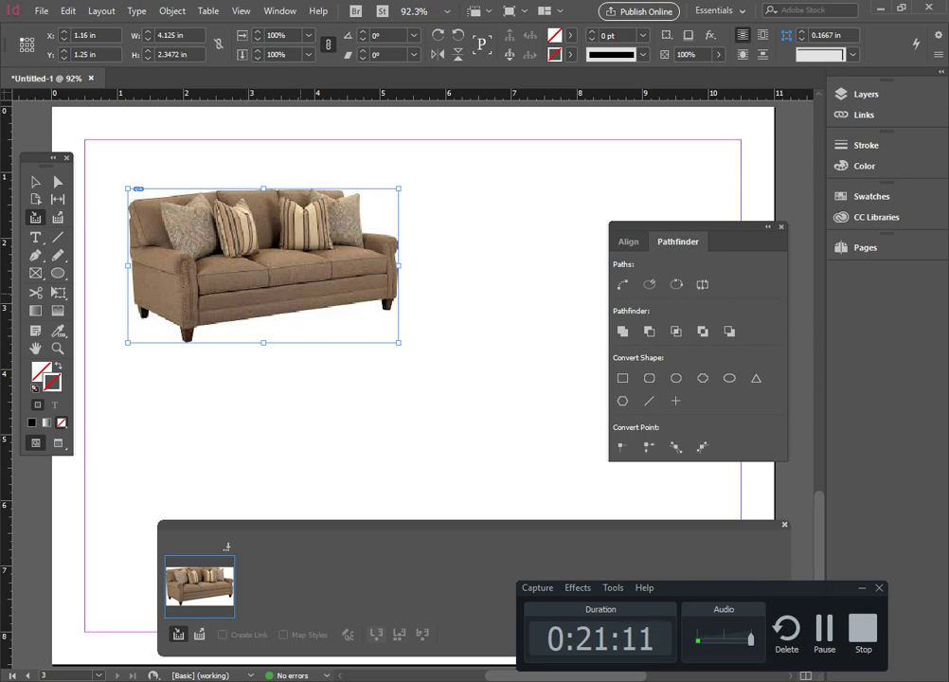
key(ctrl+z)
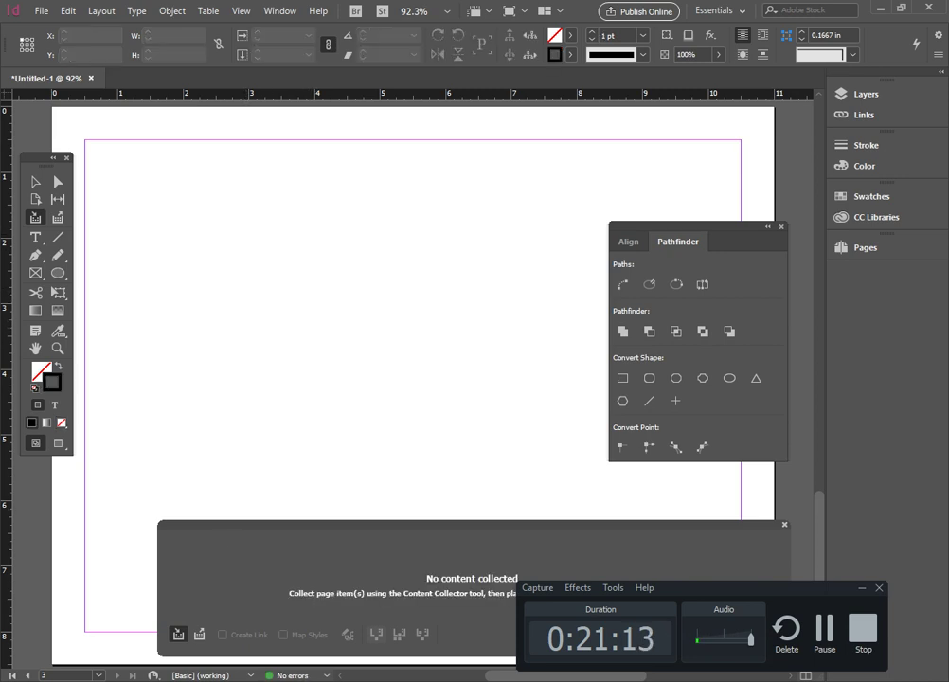
click(784, 525)
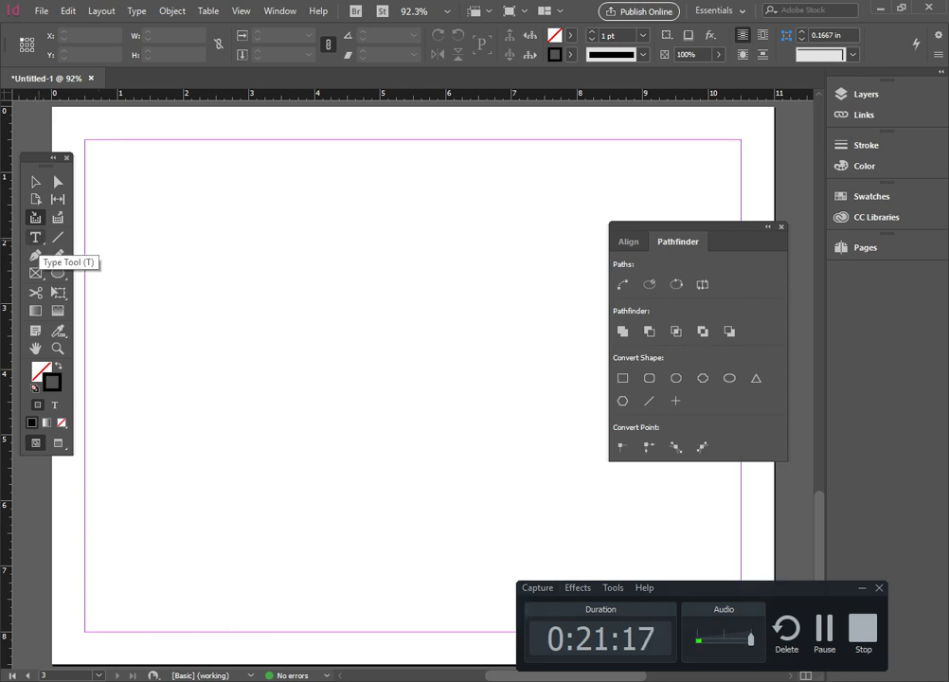
- Draw an empty text frame about 5.16 in wide and 1.92 in high on the upper part of page 3, and delete it
click(35, 237)
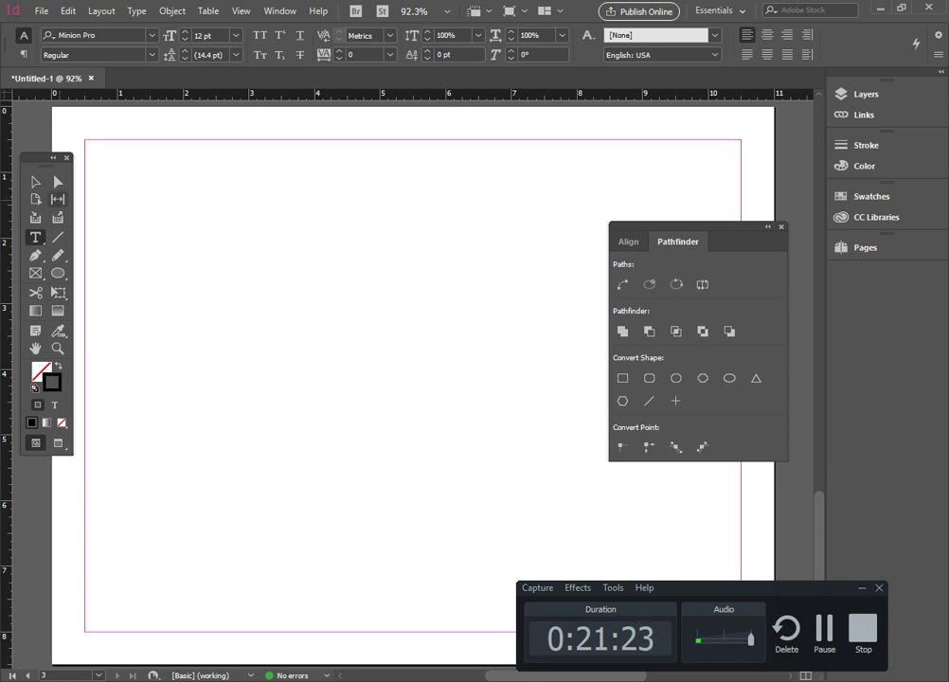
drag(131, 184, 470, 309)
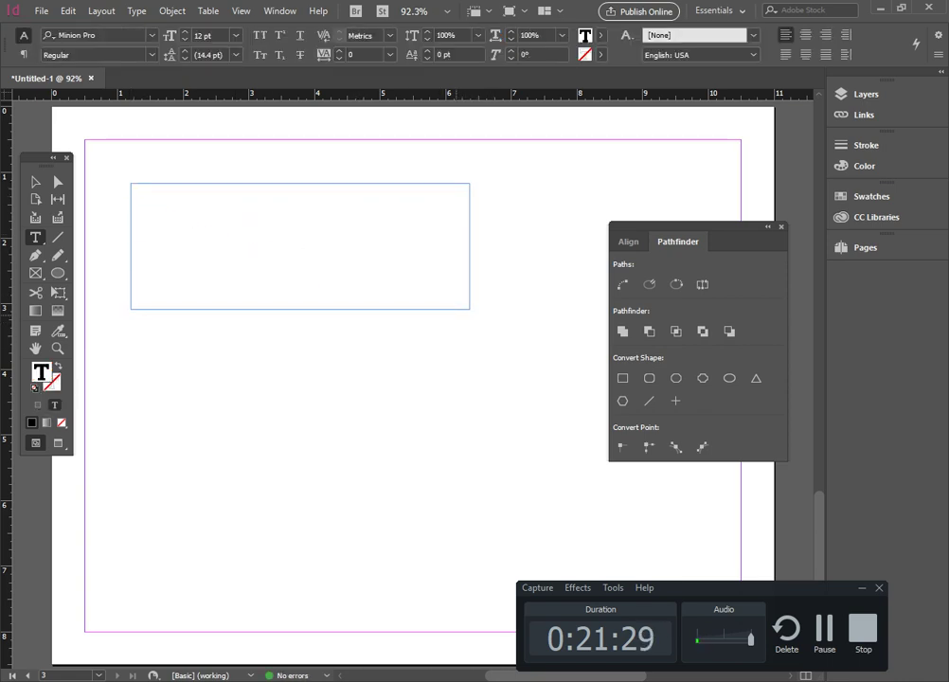
key(Escape)
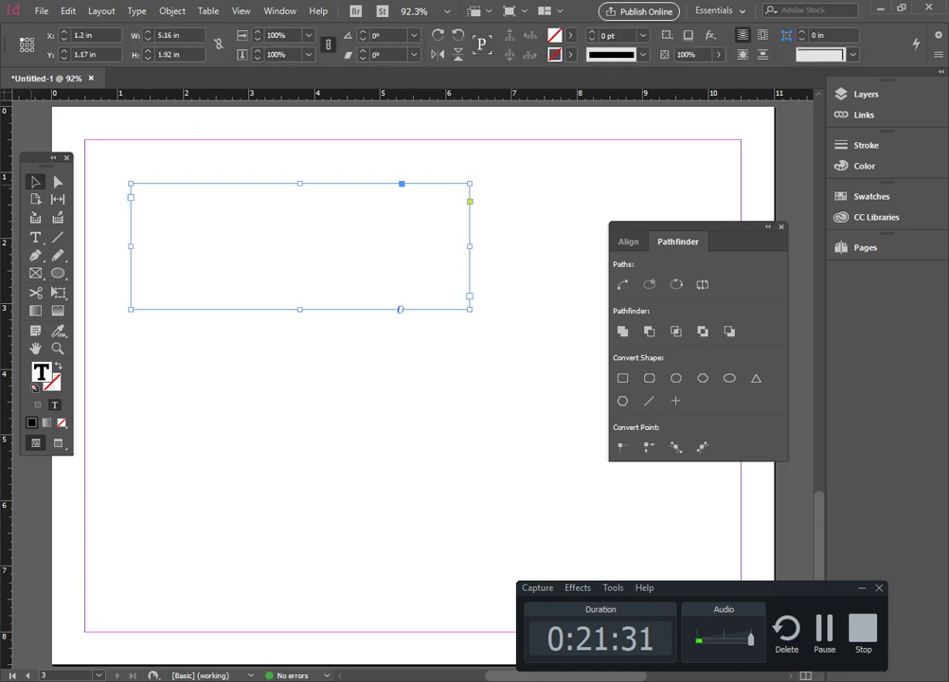
key(Delete)
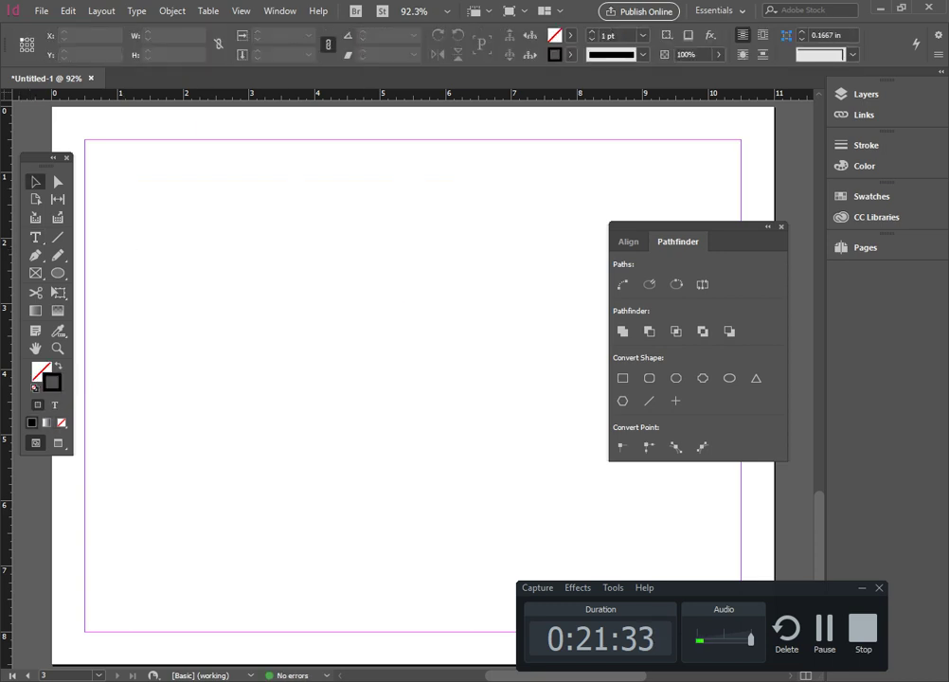
- Switch to Chrome, search Google for lorem ipsum in a new tab, and copy the description paragraph under the loremipsum.io result
key(alt+Tab)
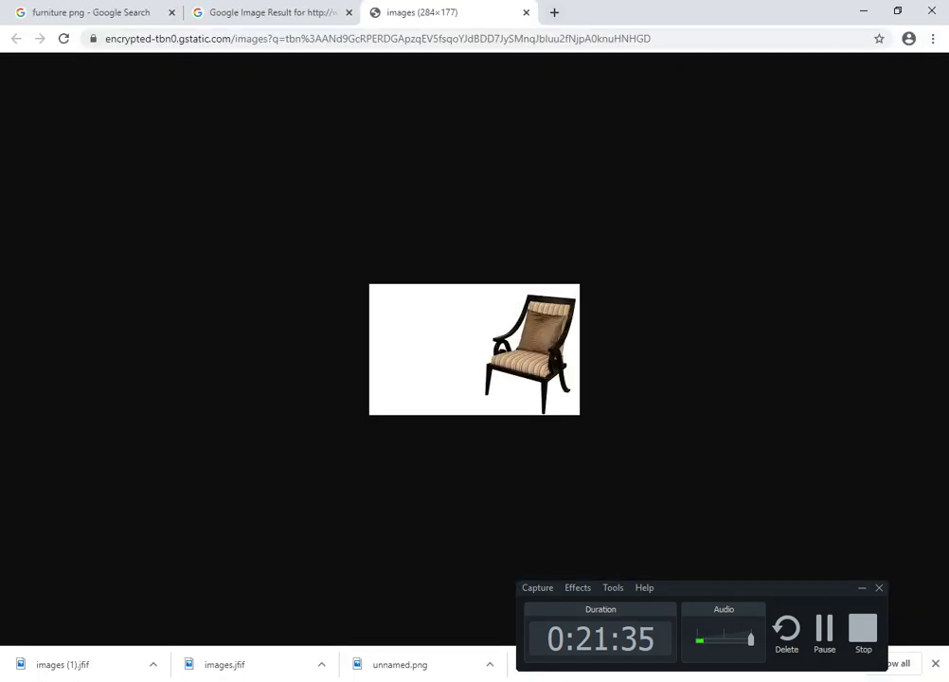
key(ctrl+t)
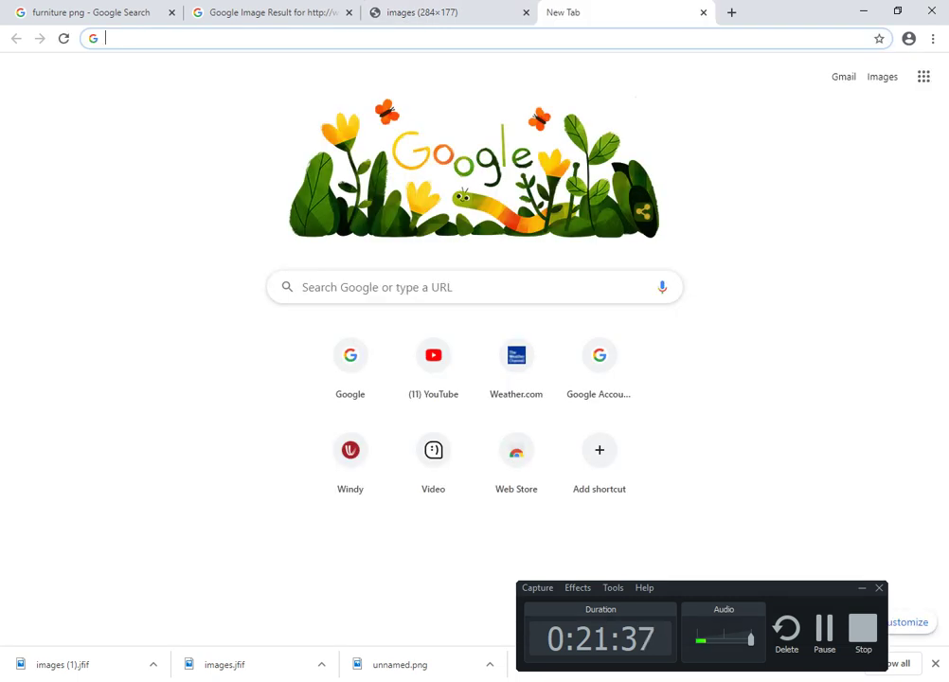
text(lorem)
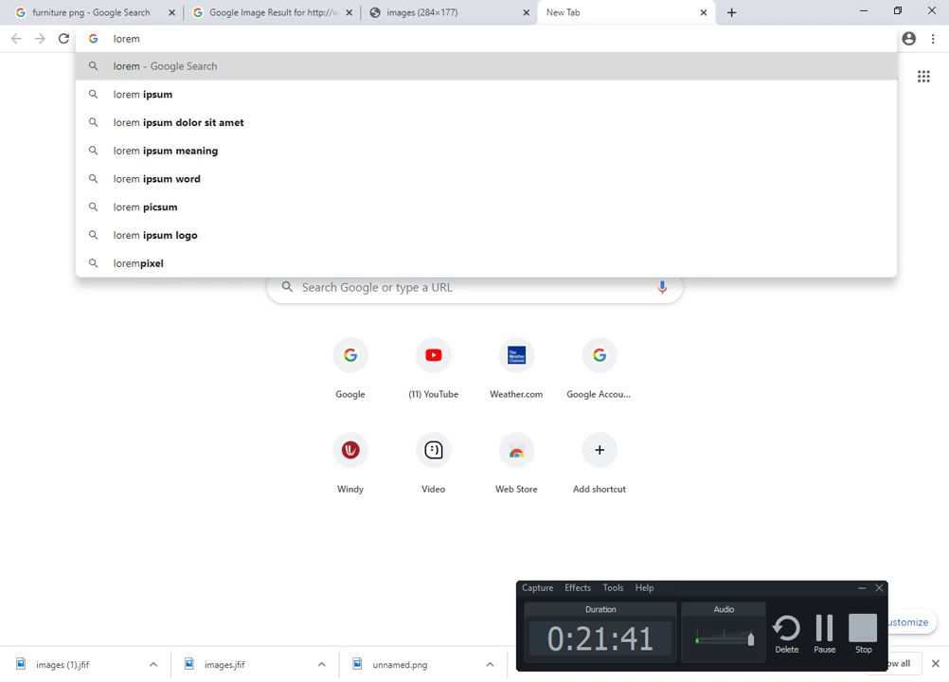
key(Down)
key(Return)
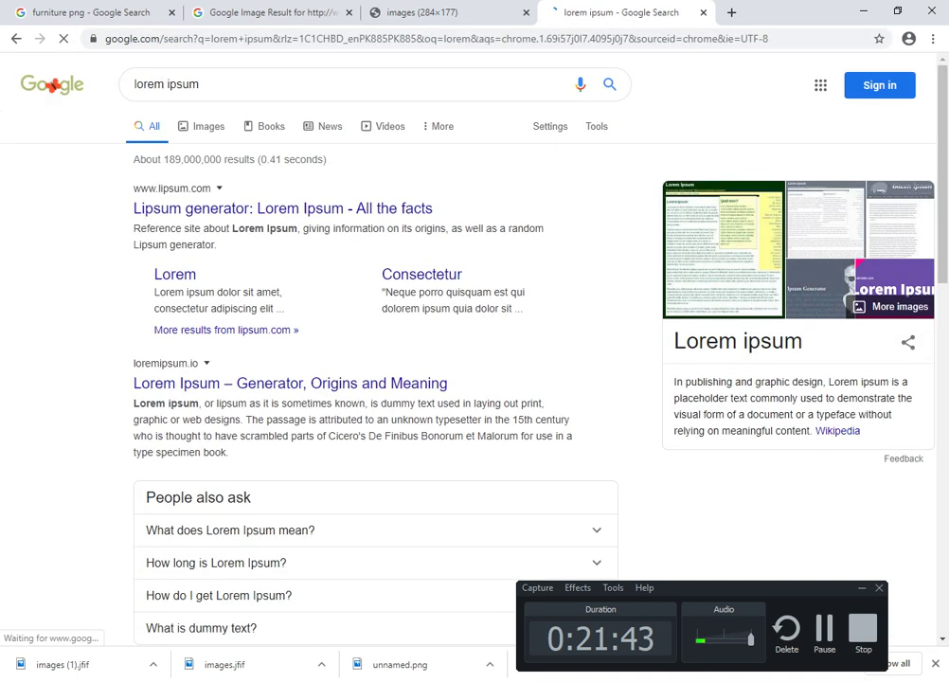
drag(215, 452, 133, 403)
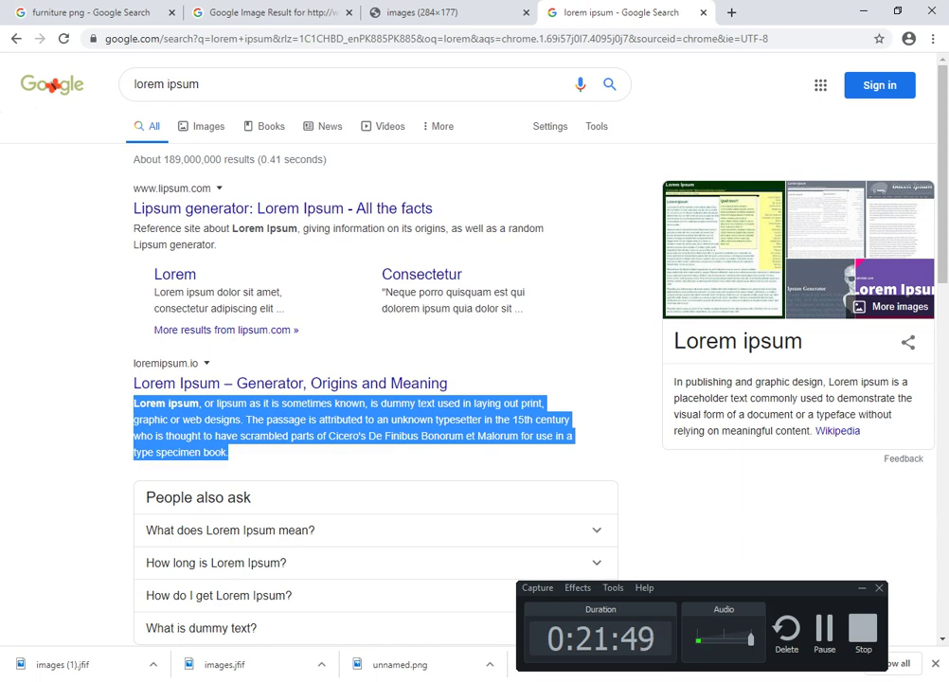
- Open Notepad and paste the copied lorem ipsum paragraph into the blank document
key(alt+Tab)
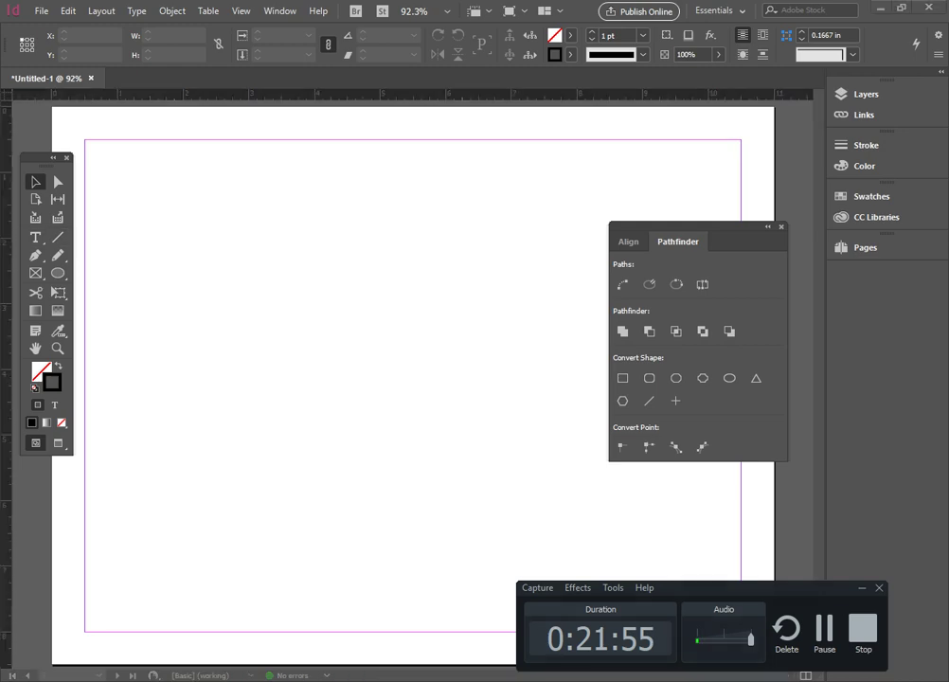
key(super)
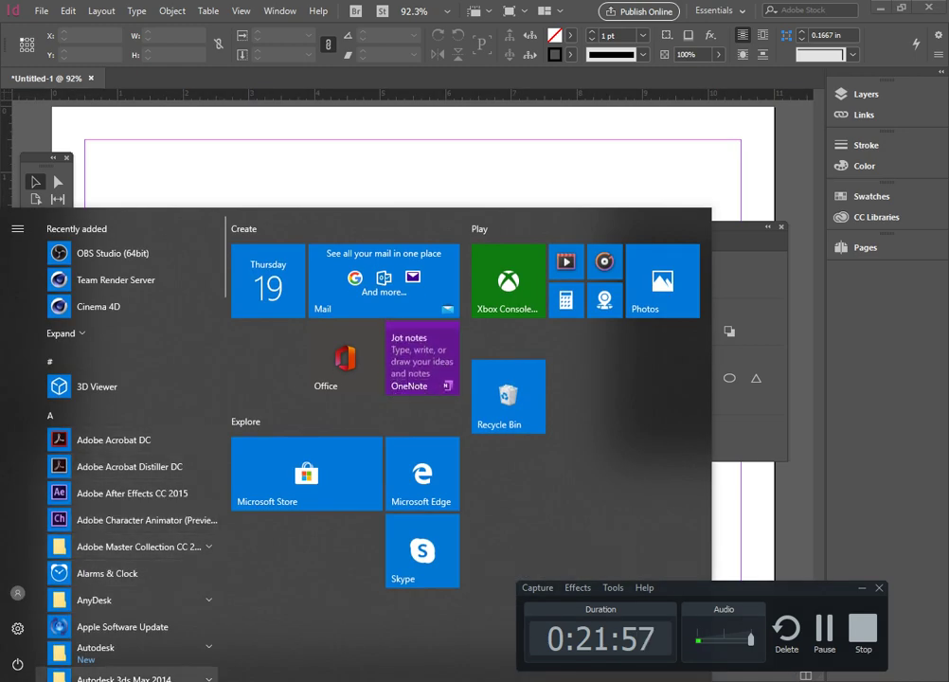
key(super)
text(n)
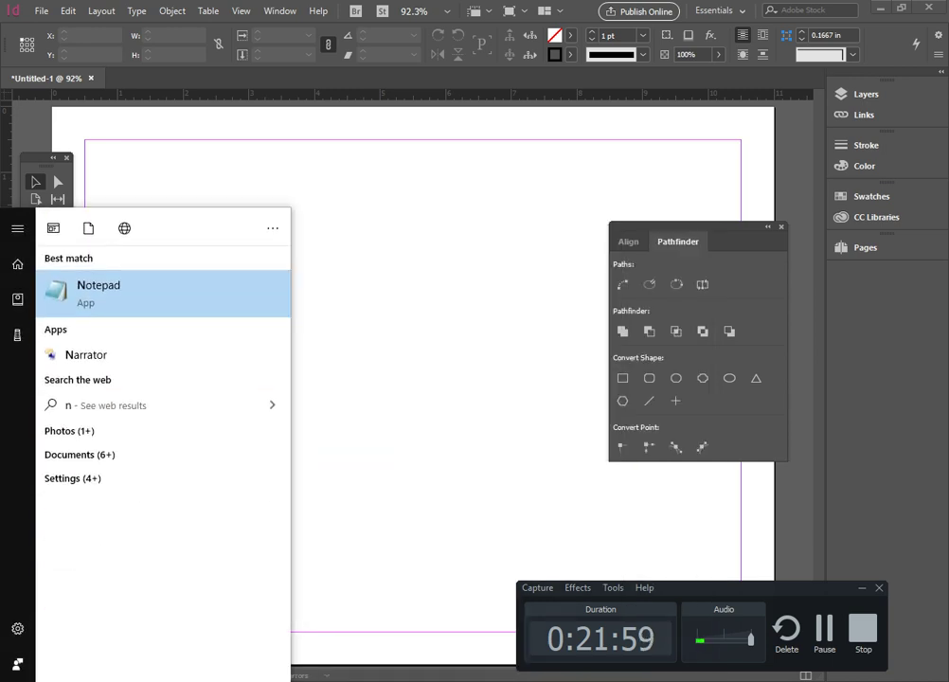
text(ote)
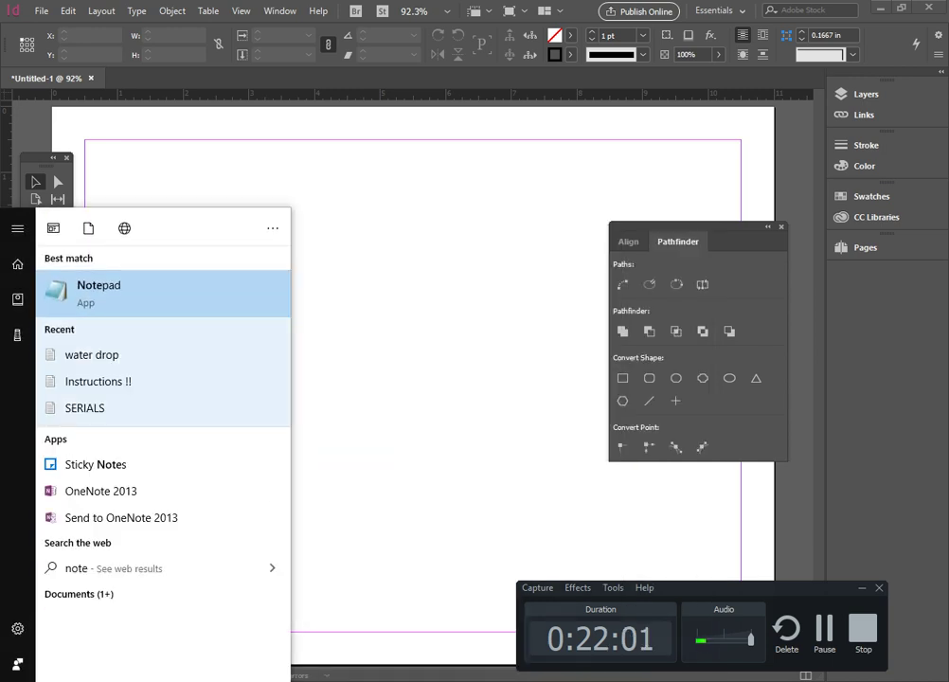
key(Return)
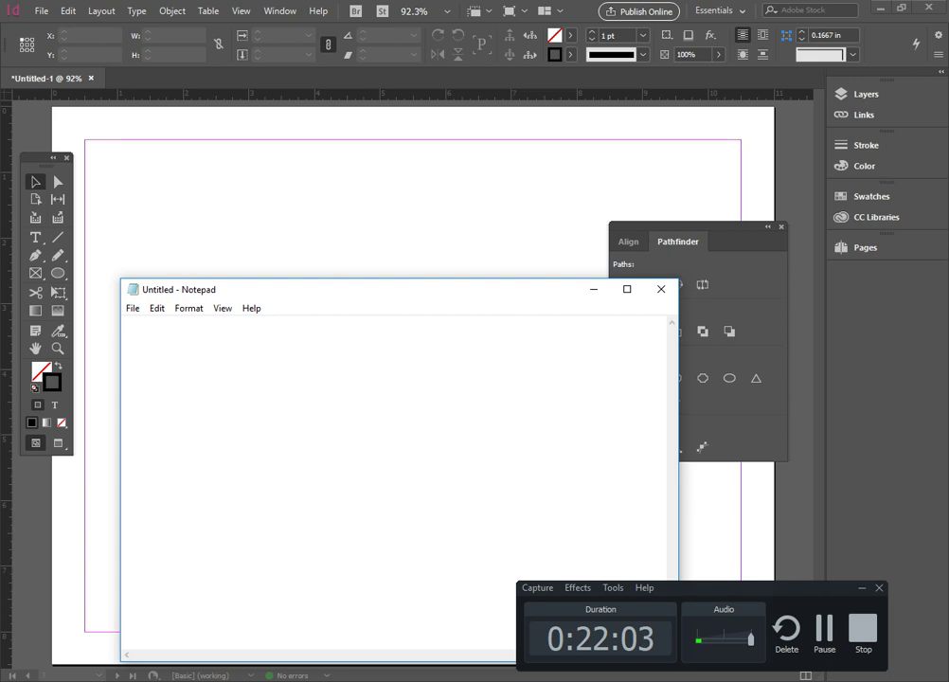
key(ctrl+v)
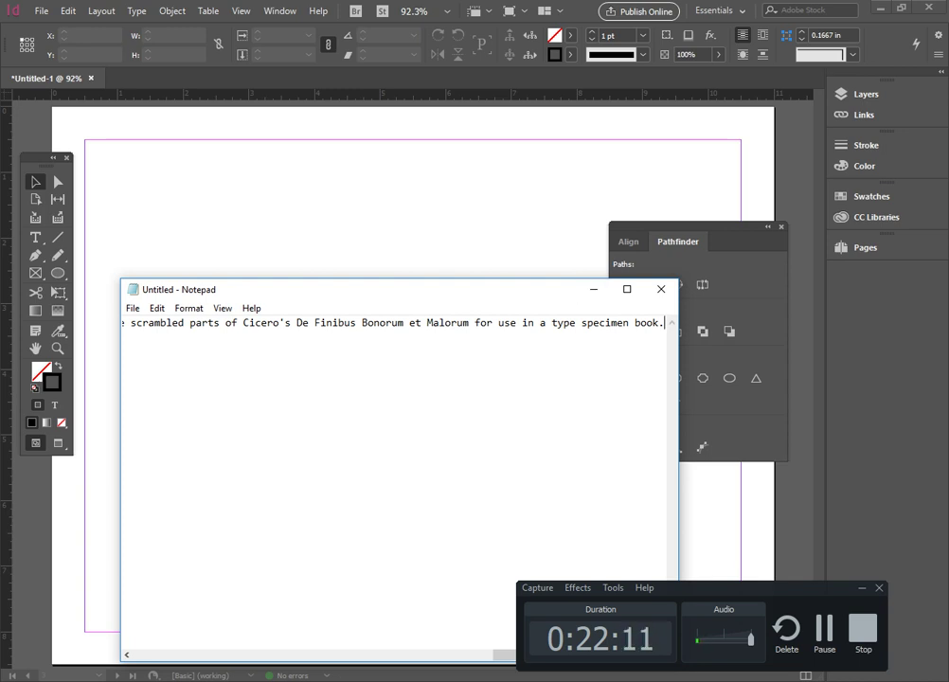
click(40, 10)
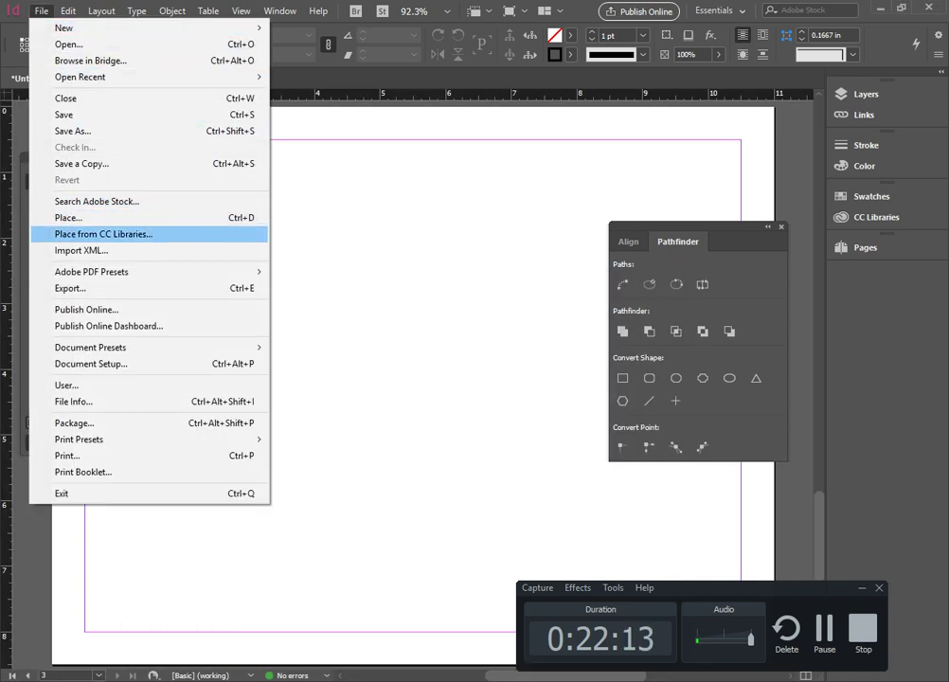
click(73, 130)
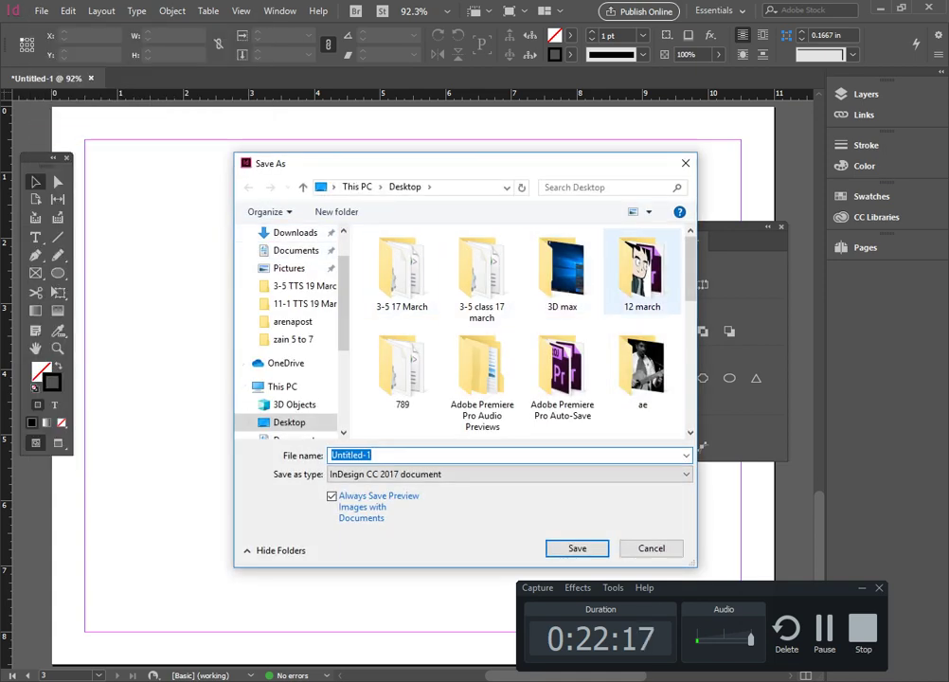
scroll(559, 274, down, 5)
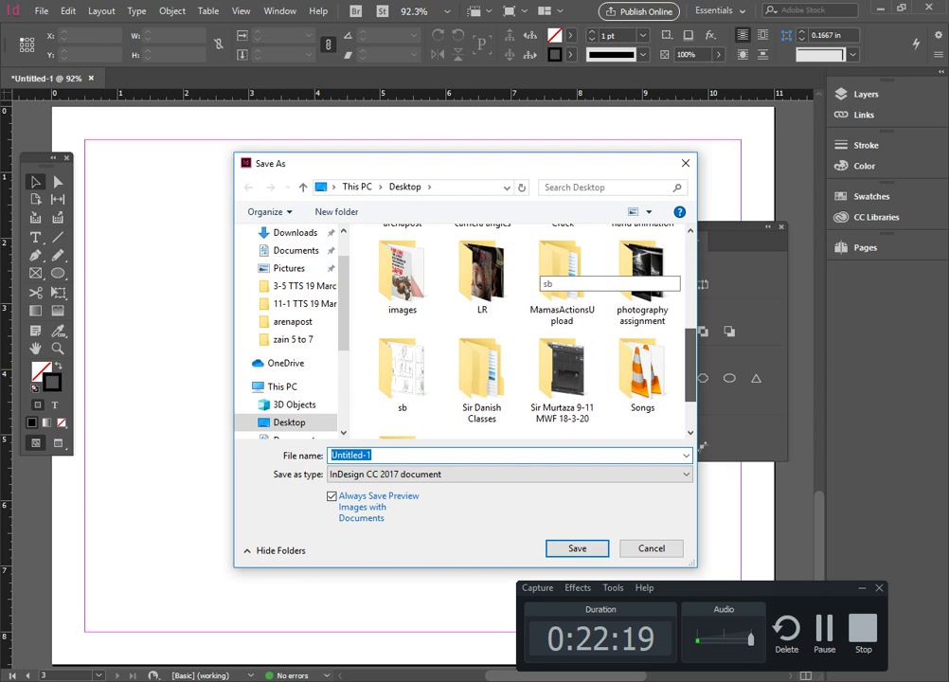
double_click(401, 398)
click(508, 474)
click(501, 489)
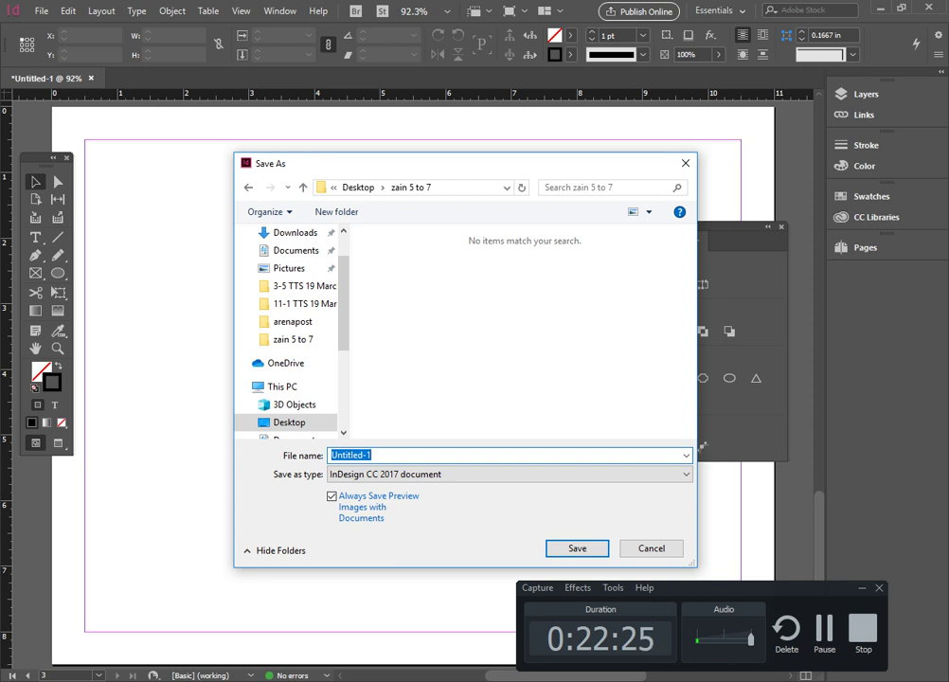
click(651, 547)
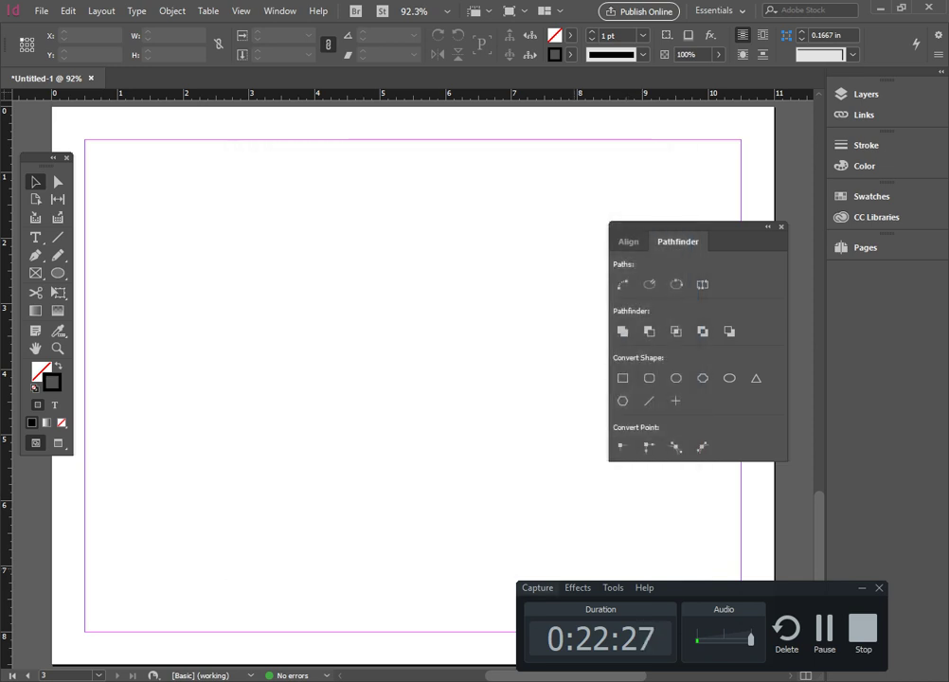
- Switch to Notepad and save the lorem ipsum document as text in the "5 to 7" class folder on the Desktop
key(alt+Tab)
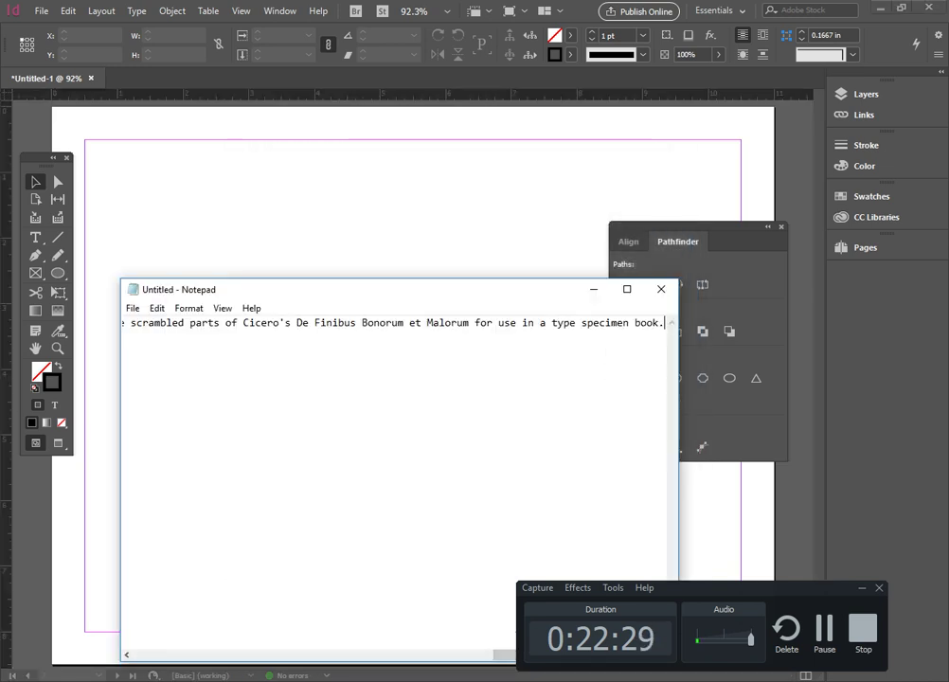
click(133, 307)
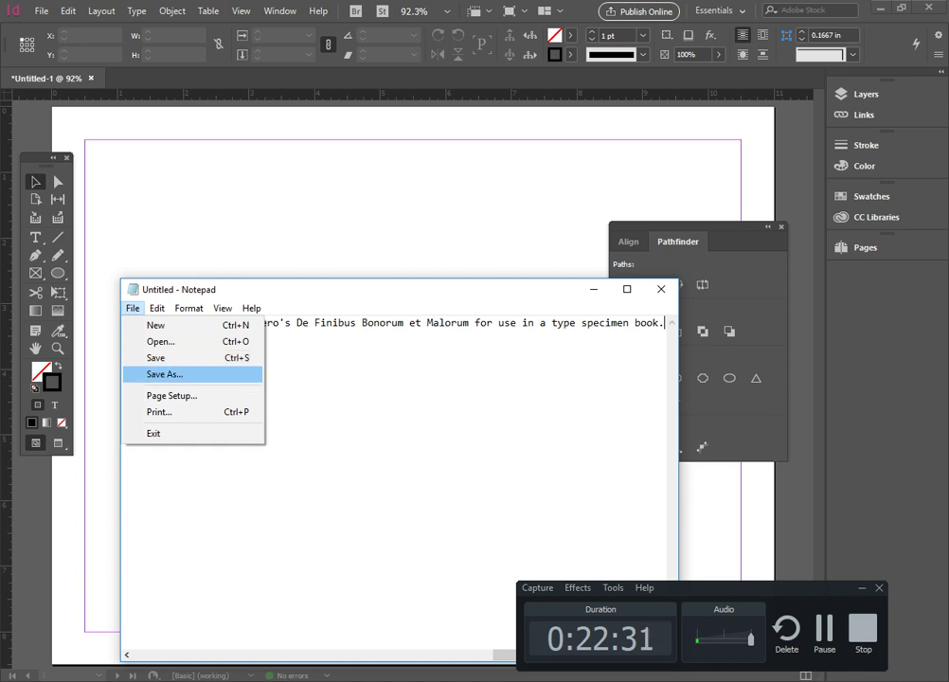
click(163, 374)
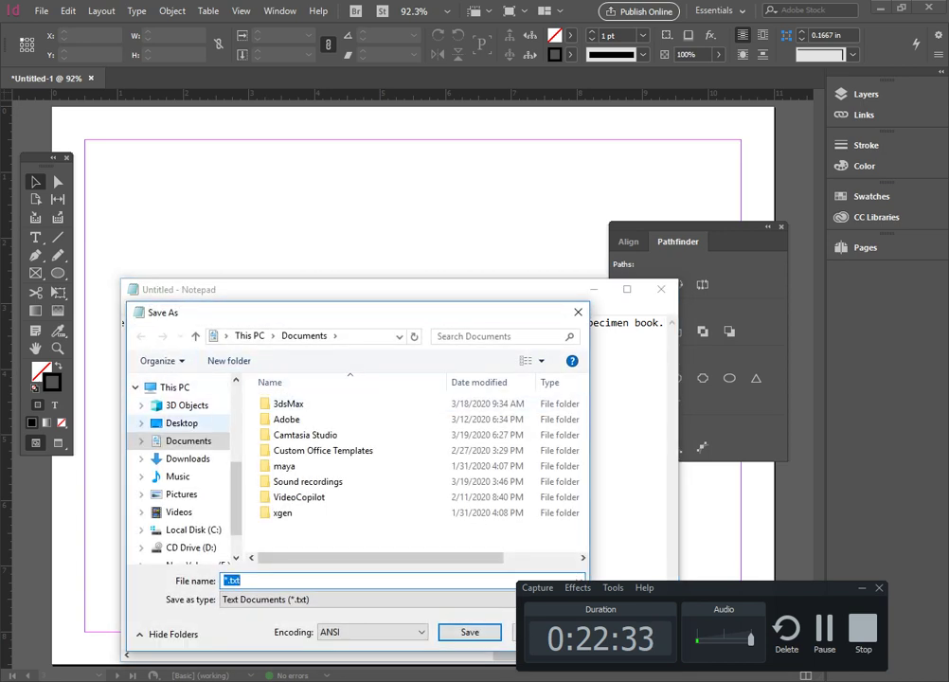
click(181, 423)
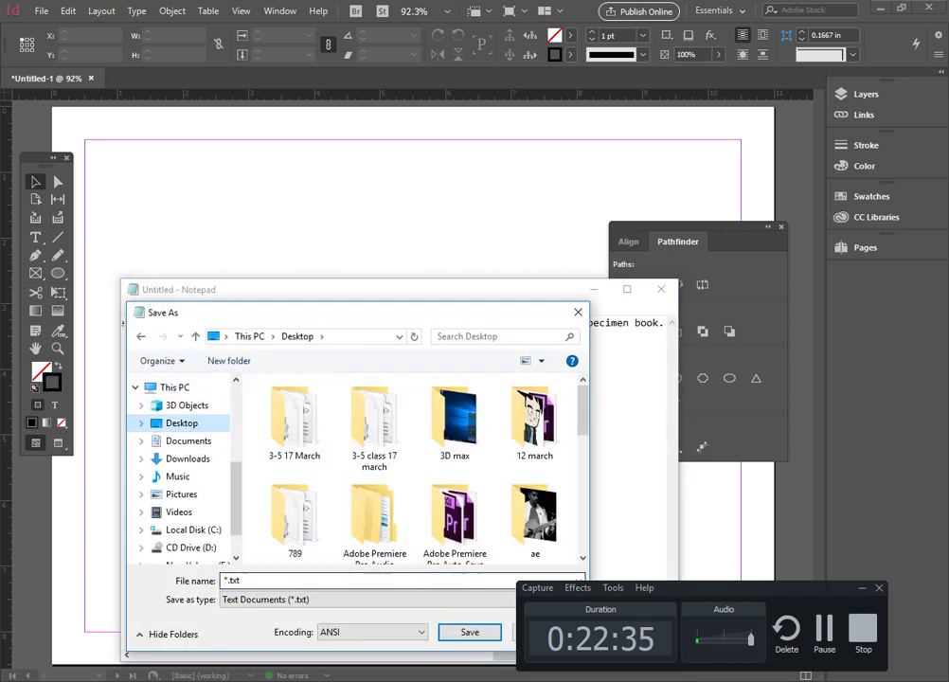
scroll(407, 464, down, 3)
scroll(408, 464, down, 6)
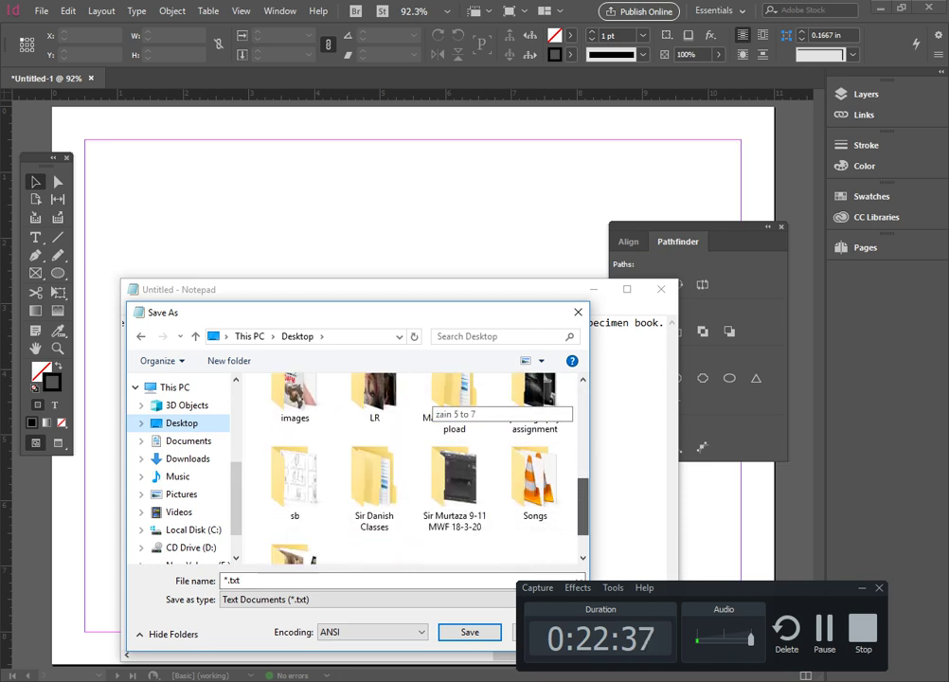
double_click(300, 507)
click(232, 580)
text(text)
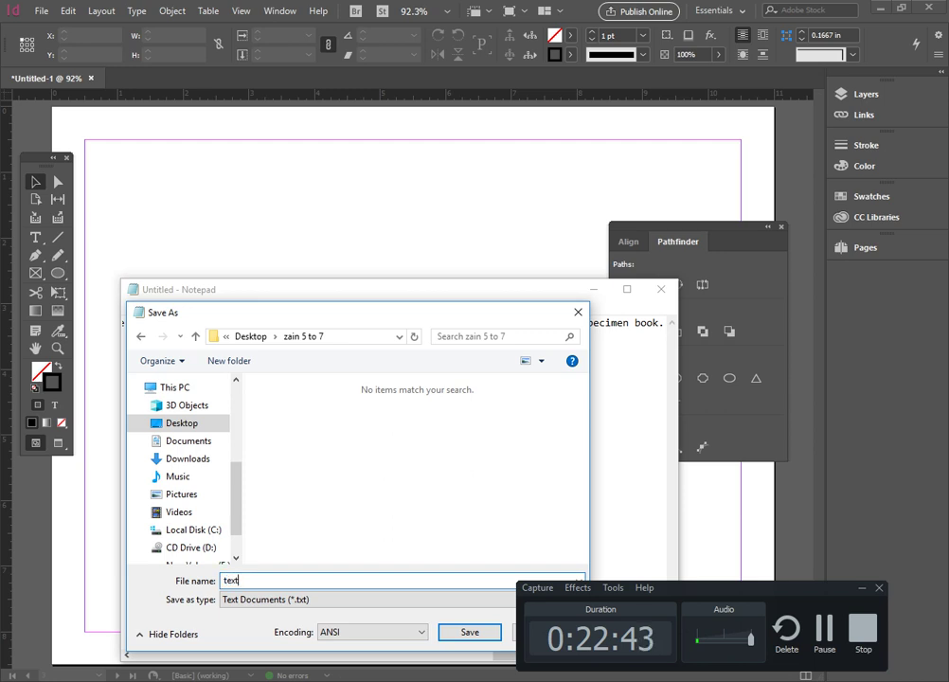
key(Return)
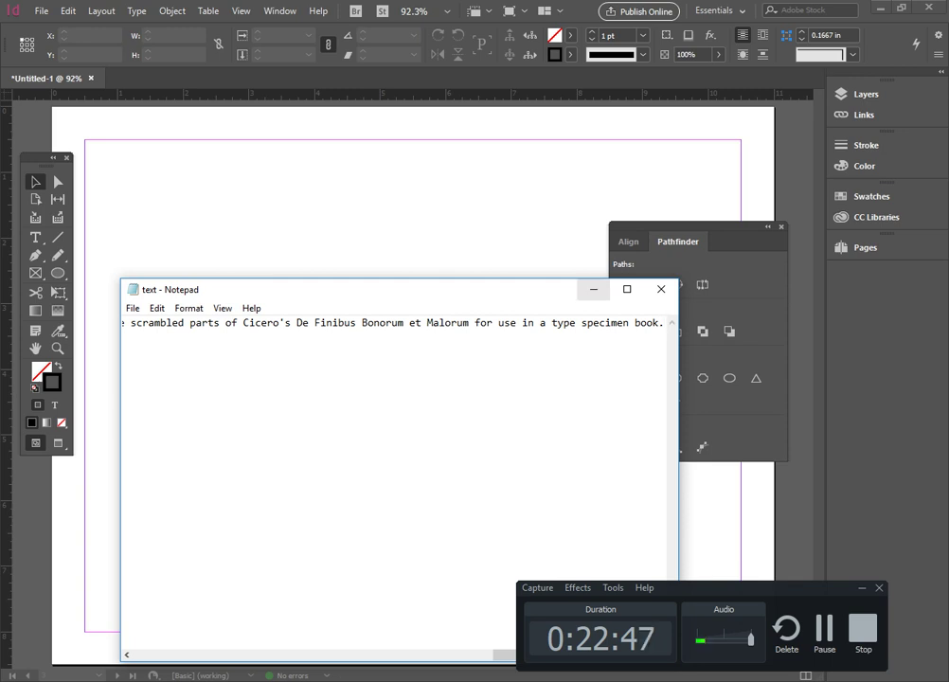
key(alt+Tab)
click(40, 10)
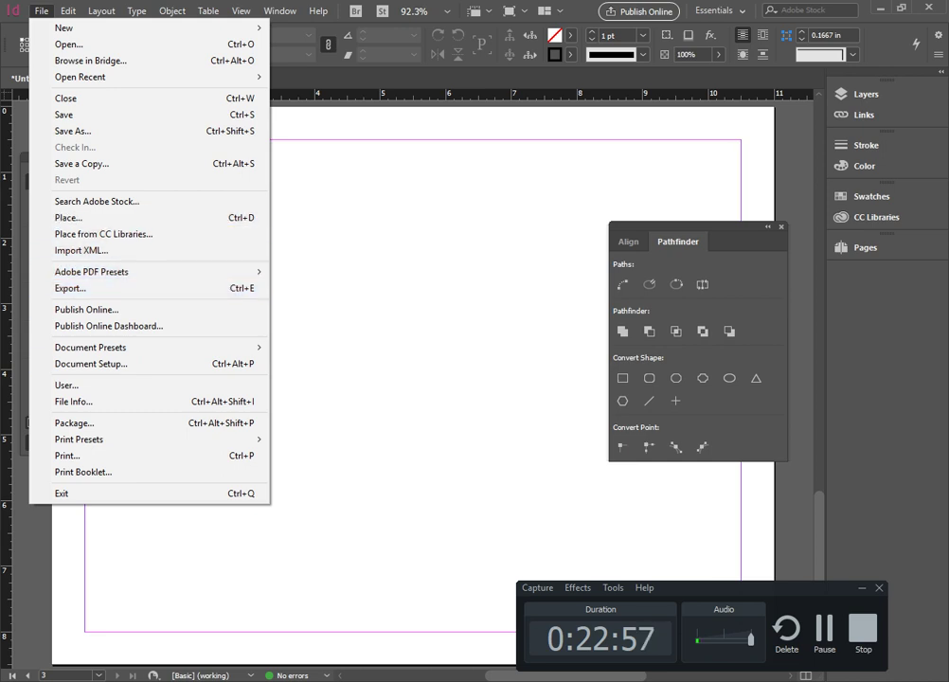
key(alt+Tab)
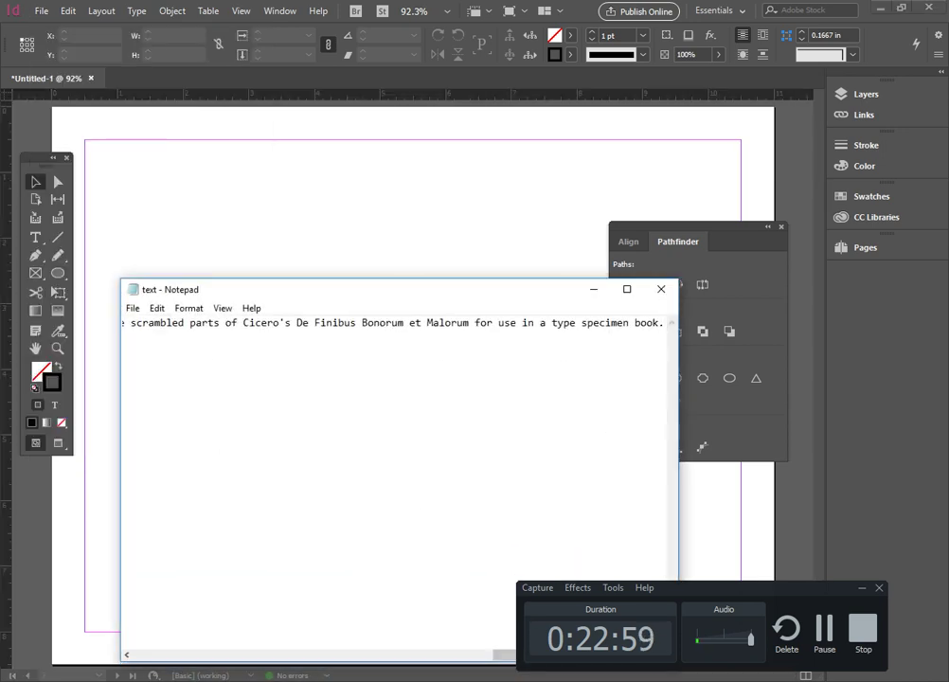
key(alt+Tab)
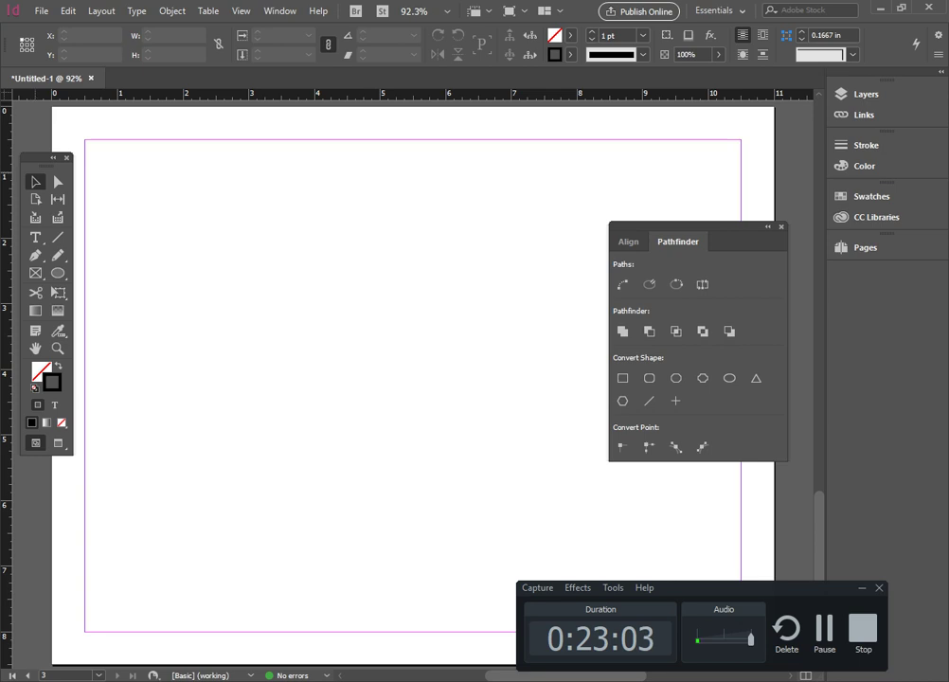
- Draw a text frame about 4.5 in wide and 3.1 in high on page 3, and fill it with the text file from File Explorer
click(35, 237)
drag(118, 189, 413, 392)
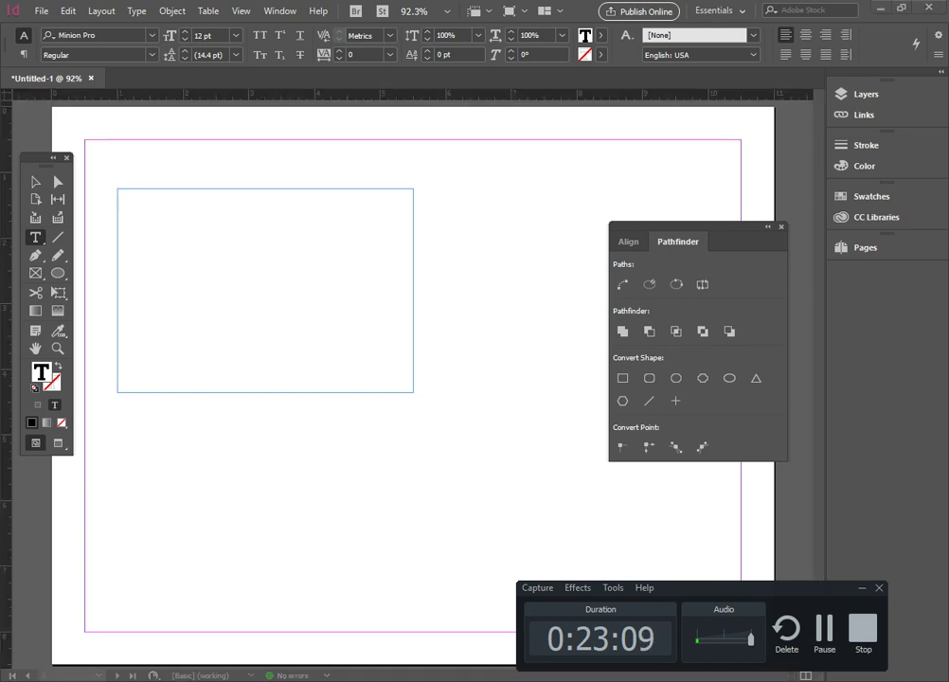
key(alt+Tab)
click(344, 256)
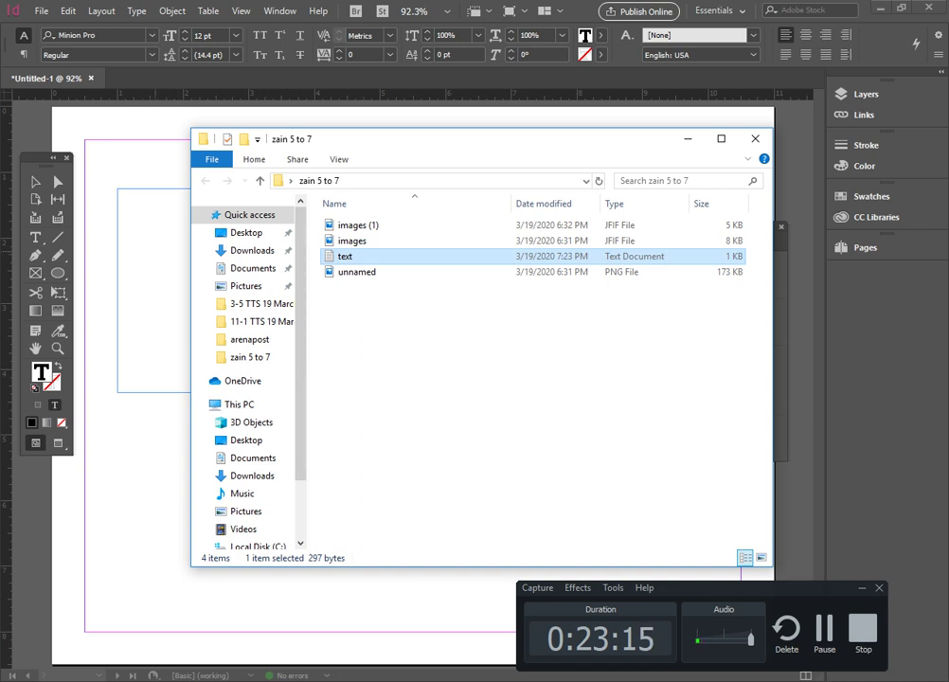
drag(345, 256, 153, 284)
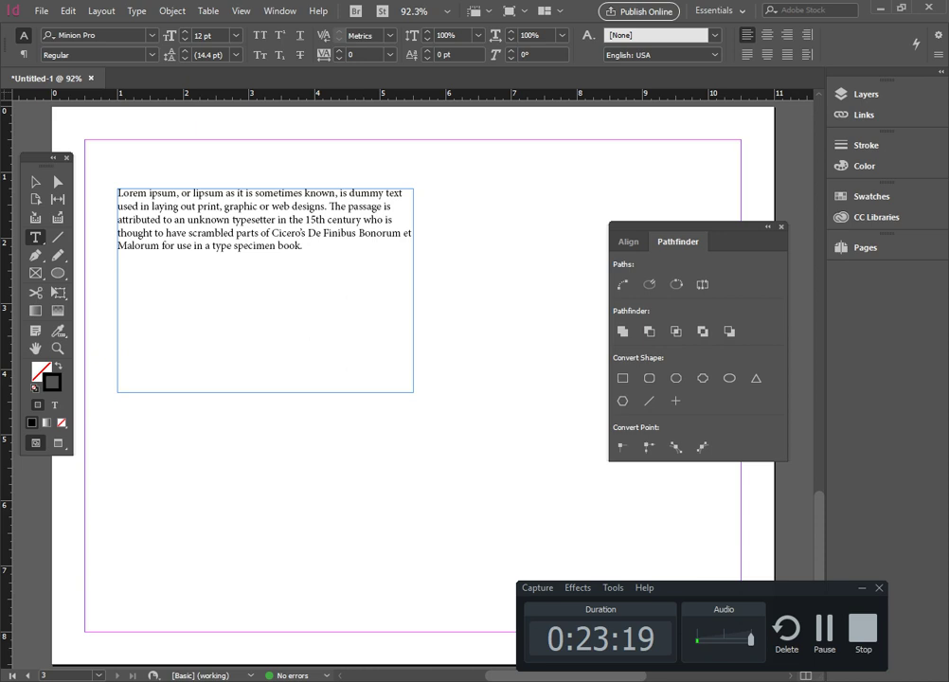
- Place the text file from File Explorer again below the first frame, as a margin-wide text frame at about X 0.5 in, Y 5.19 in
key(alt+Tab)
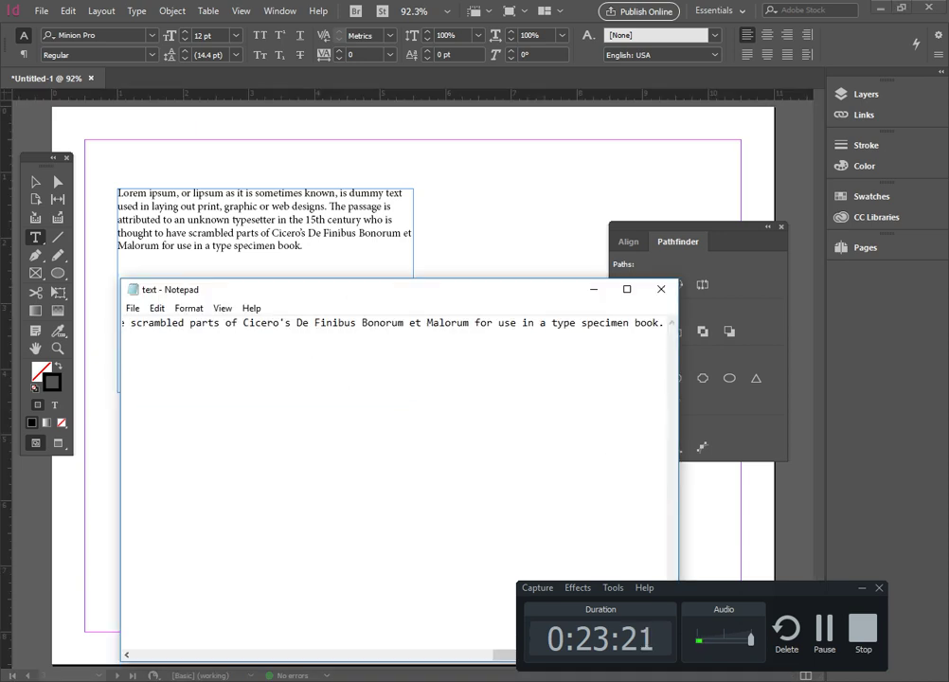
key(alt+Tab)
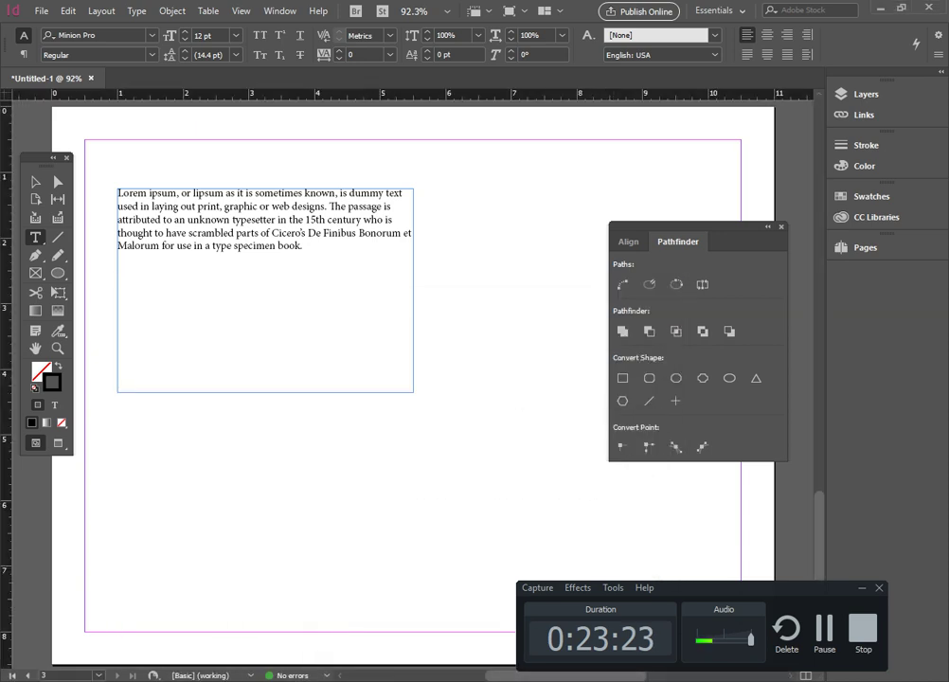
key(alt+Tab)
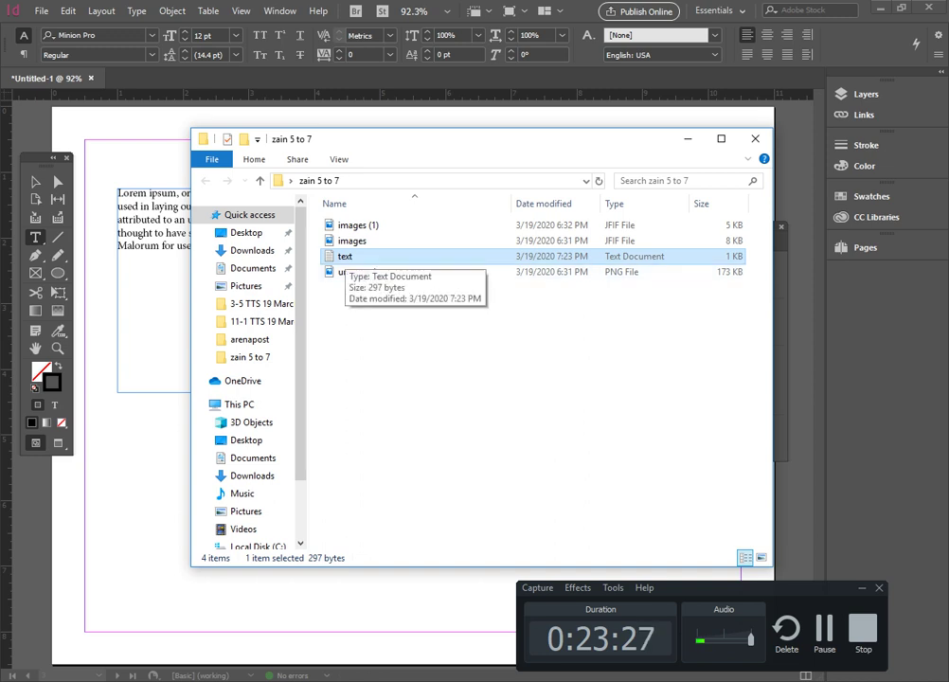
drag(345, 255, 183, 483)
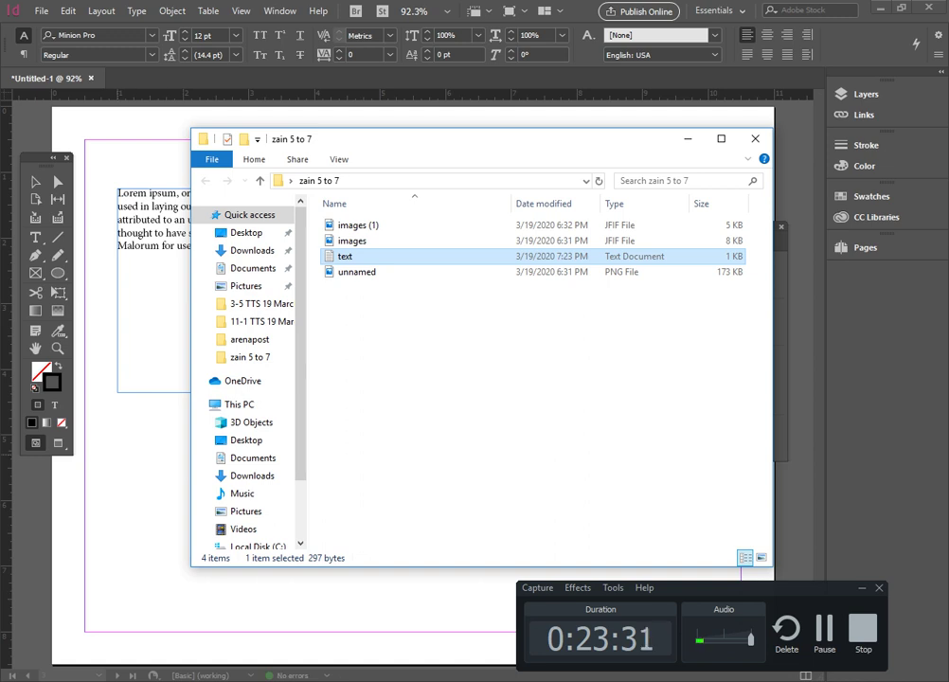
drag(344, 256, 133, 447)
click(133, 447)
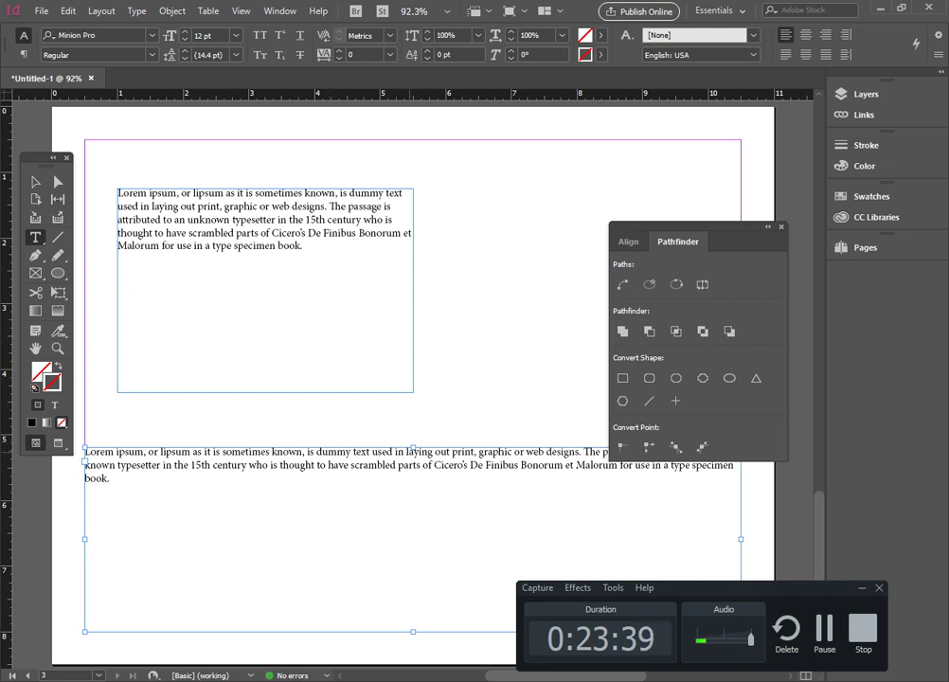
key(Escape)
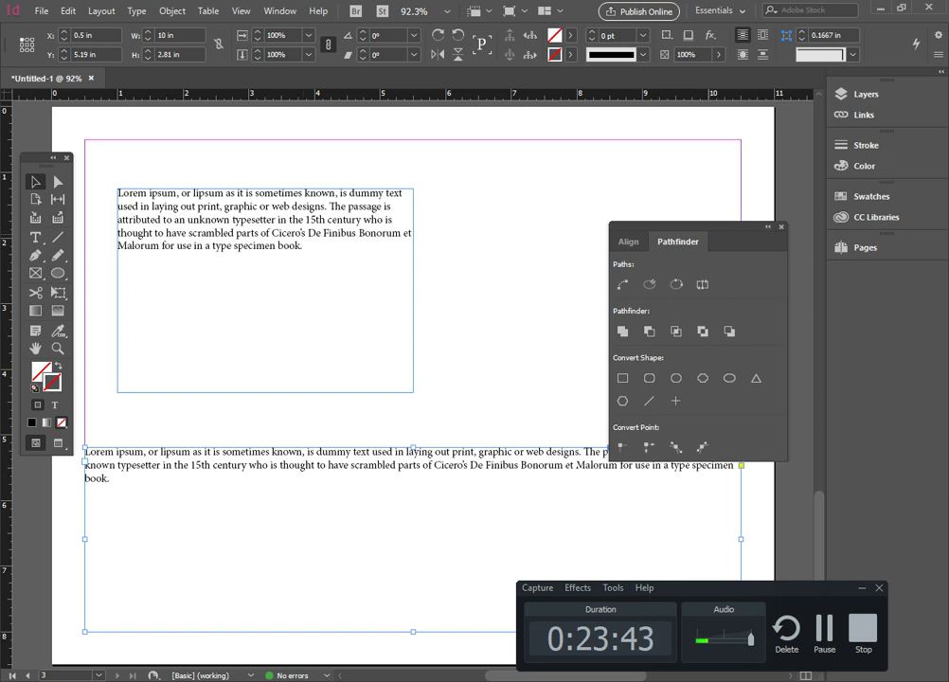
- Collapse the floating Align and Pathfinder panels, and delete the margin-wide text frame in the lower part of page 3
click(767, 226)
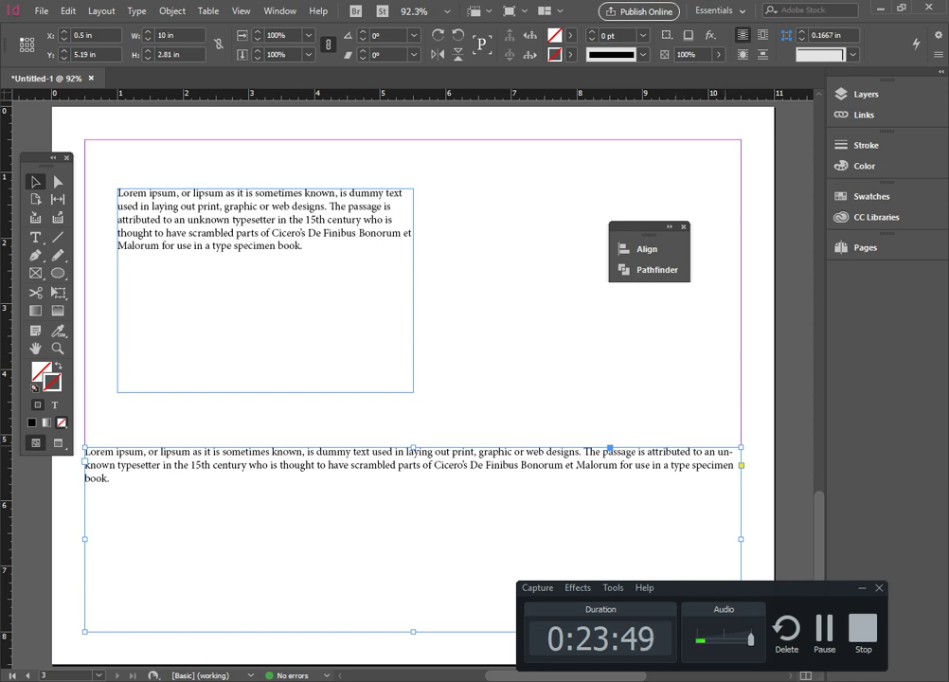
key(Delete)
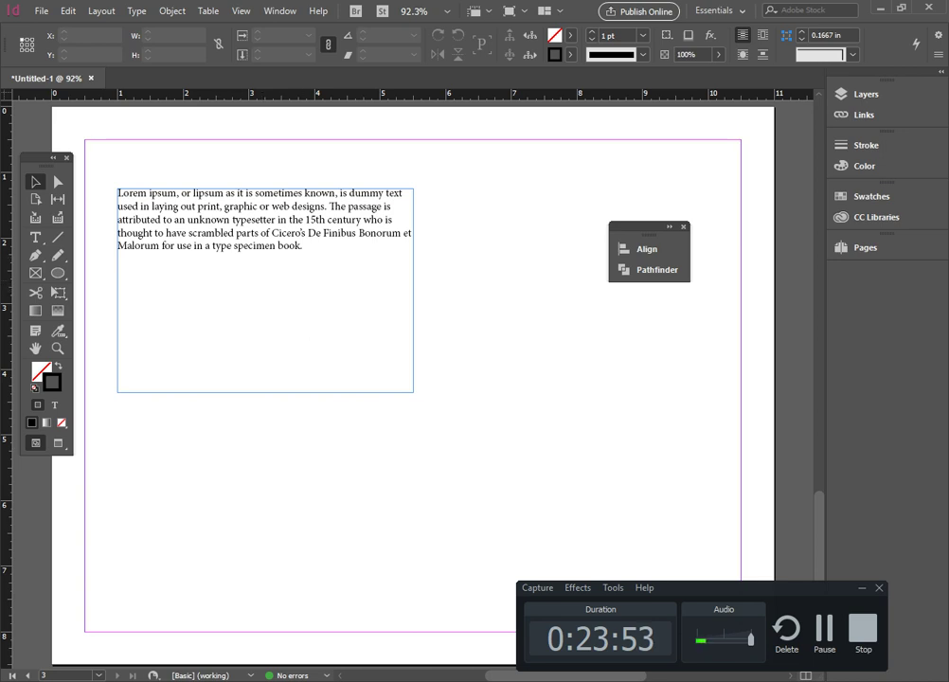
key(alt+Tab)
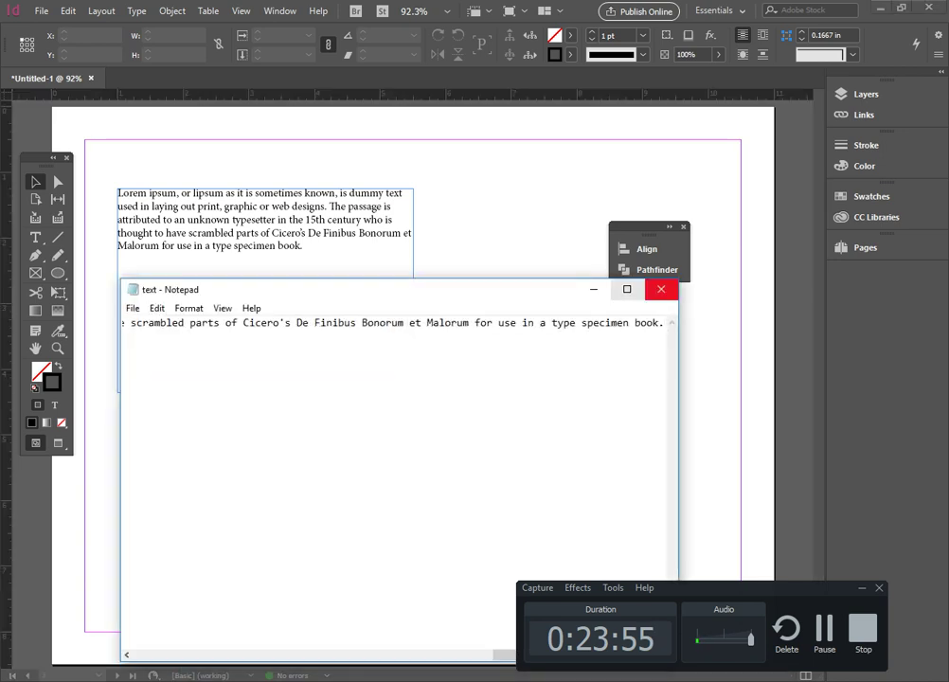
click(593, 289)
key(alt+Tab)
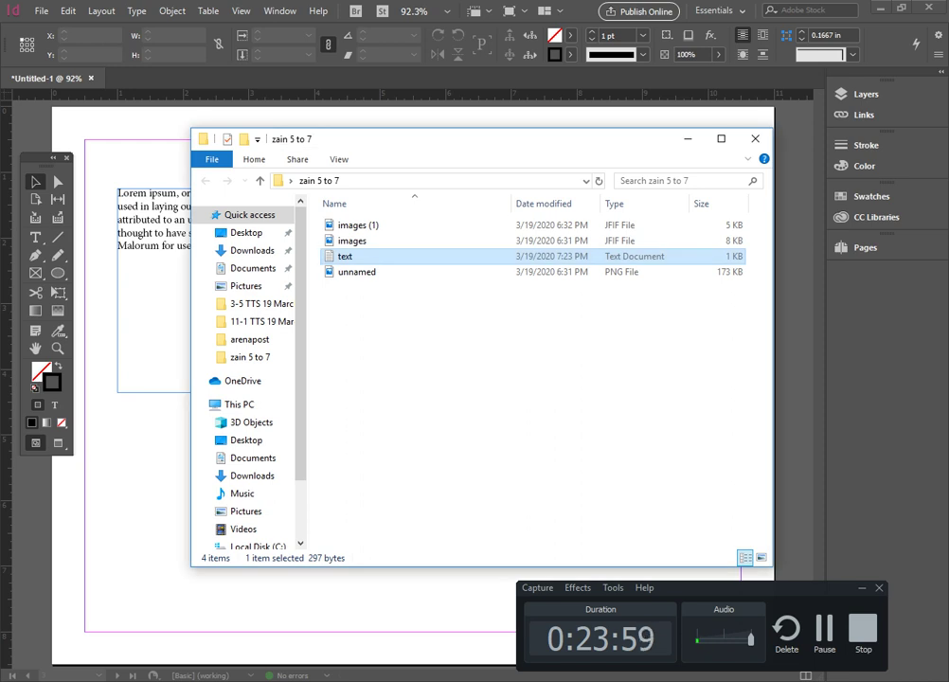
drag(345, 255, 165, 527)
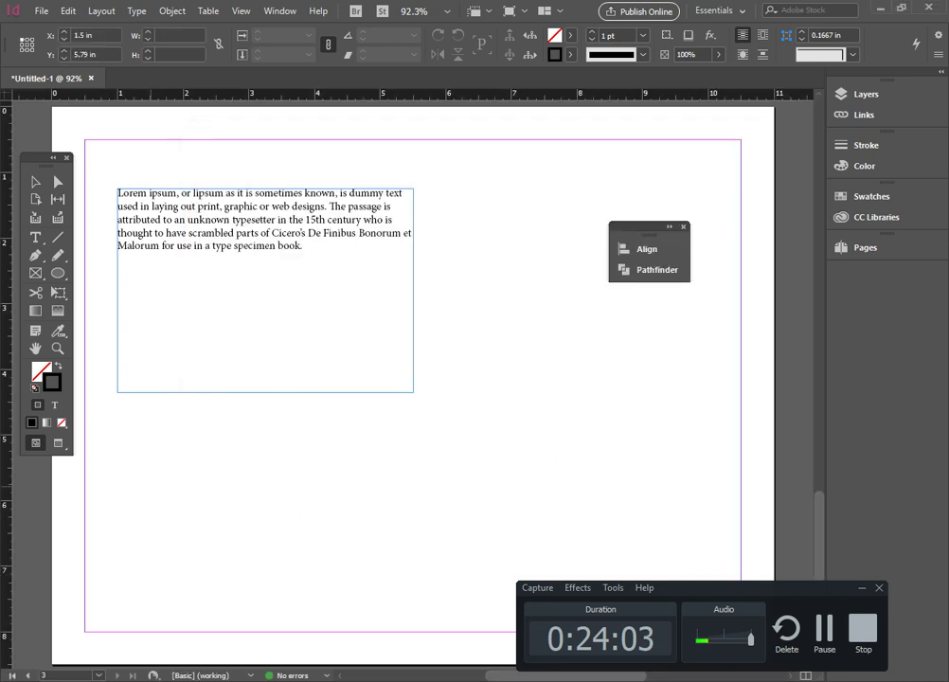
key(ctrl+z)
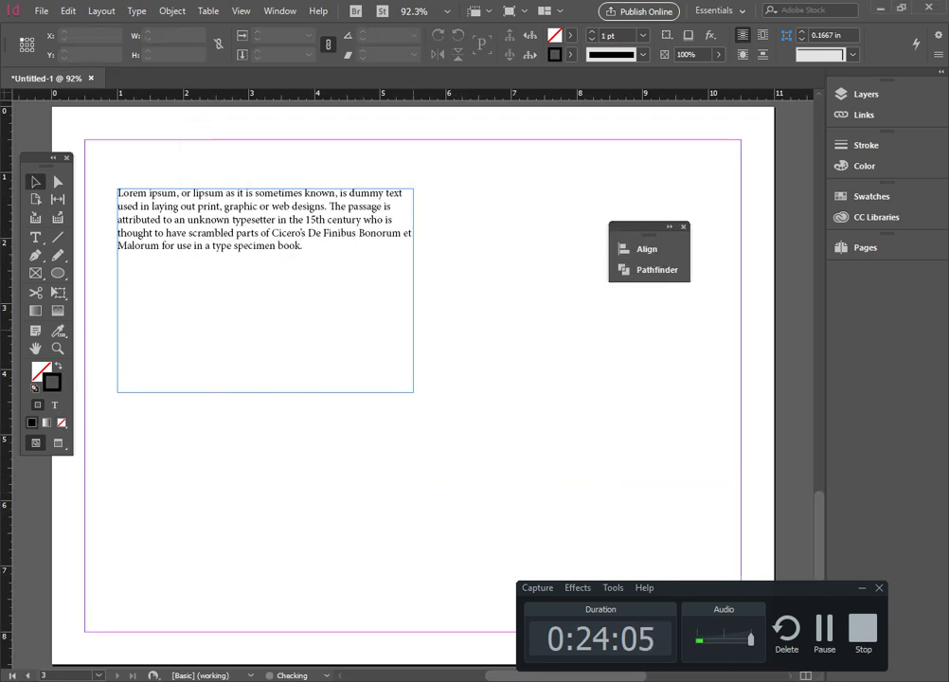
- Narrow the remaining text frame to 2.5 in, try heights of 1.75 in and 1.42 in, and leave it 3.08 in high
click(265, 290)
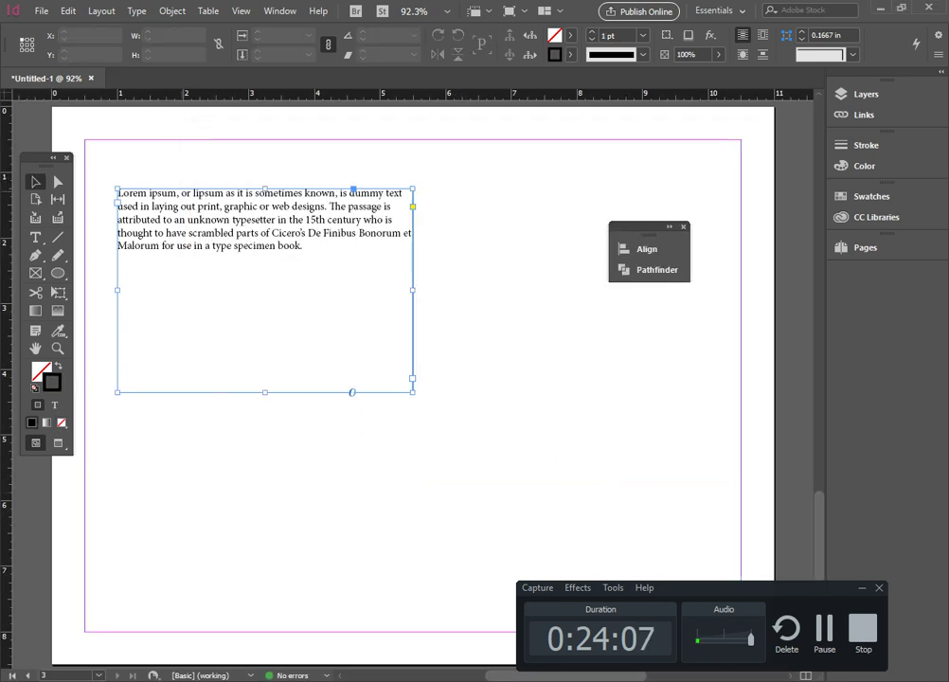
drag(413, 290, 281, 310)
drag(201, 391, 199, 304)
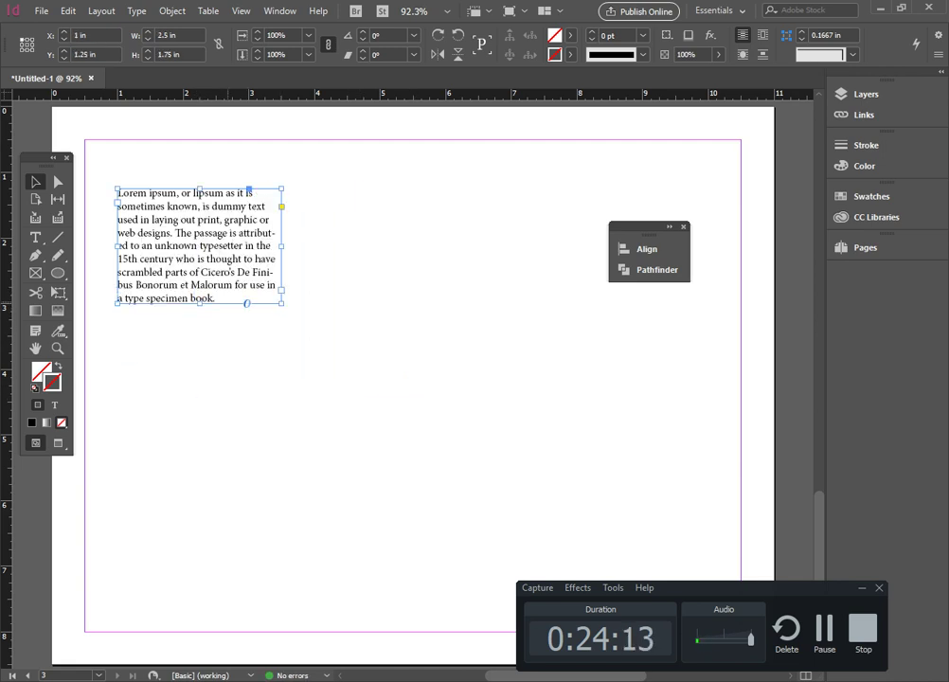
drag(199, 304, 199, 281)
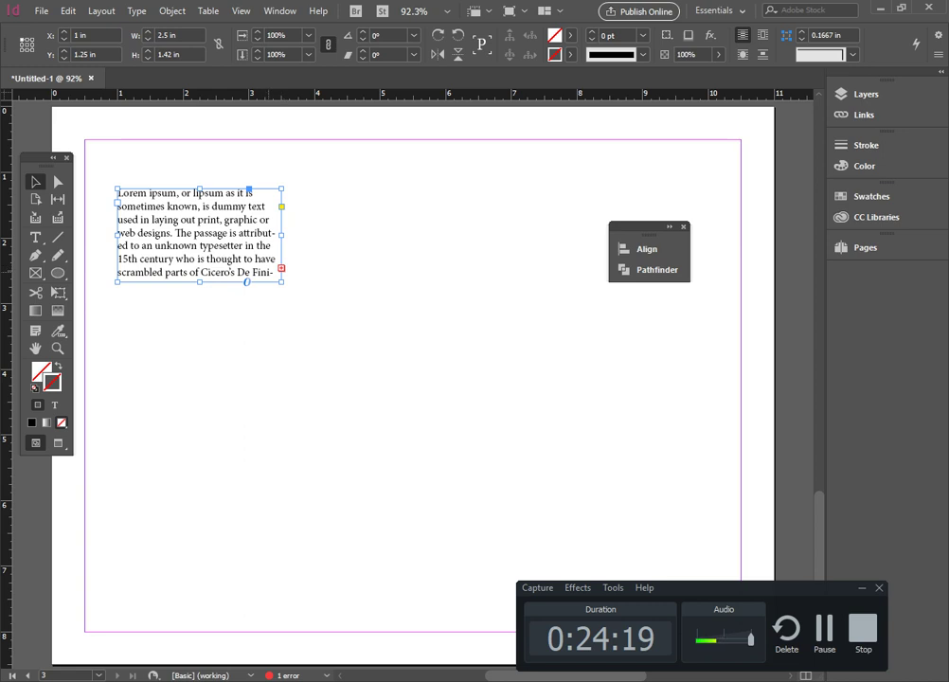
drag(199, 282, 199, 390)
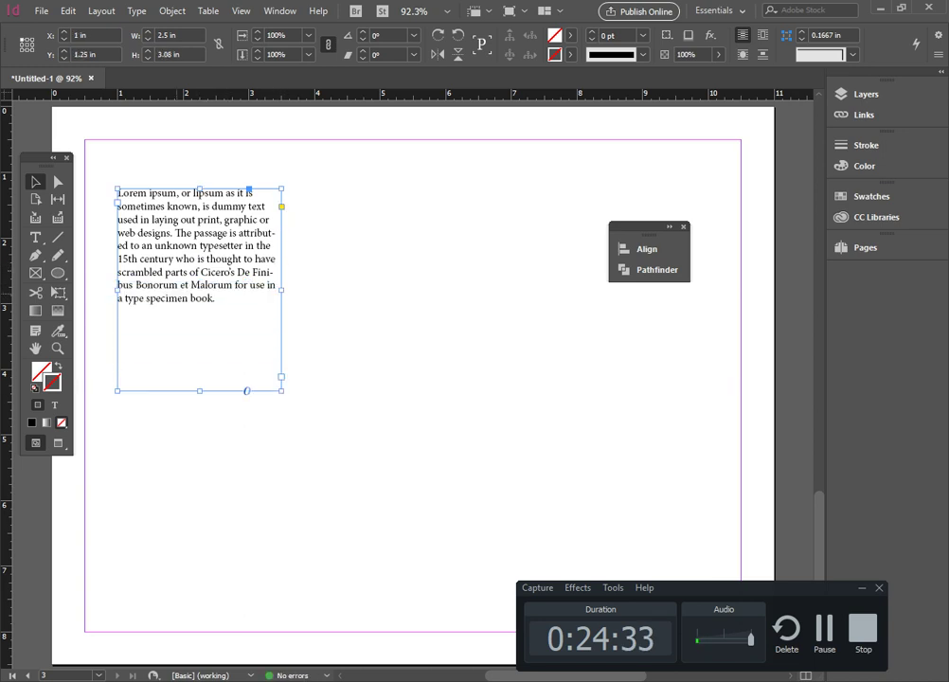
- Highlight the whole lorem ipsum paragraph, and shrink its text frame to fit the content
click(35, 236)
click(215, 298)
drag(215, 299, 110, 190)
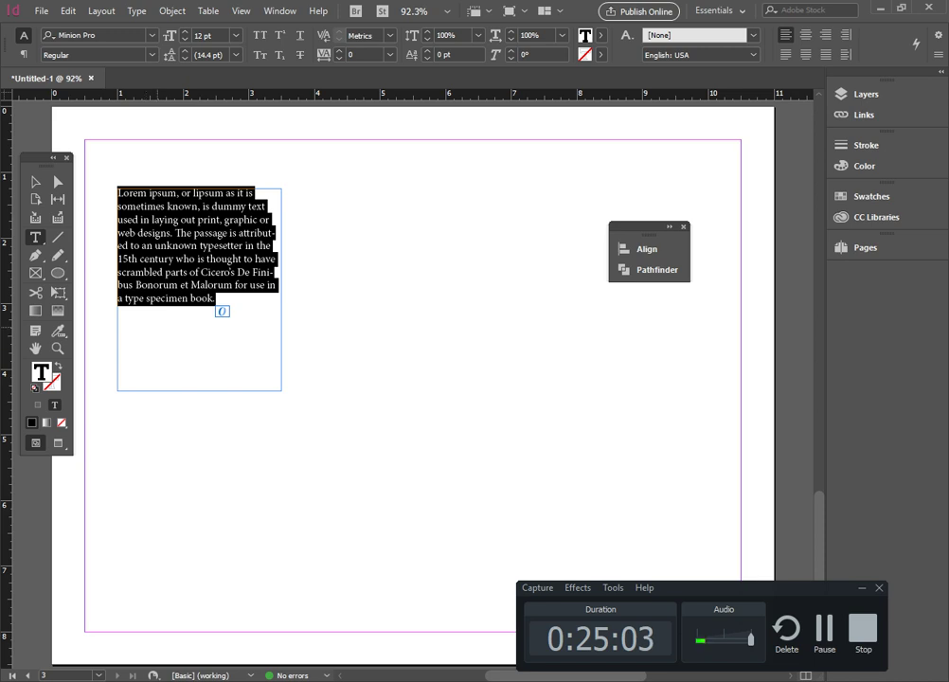
key(Escape)
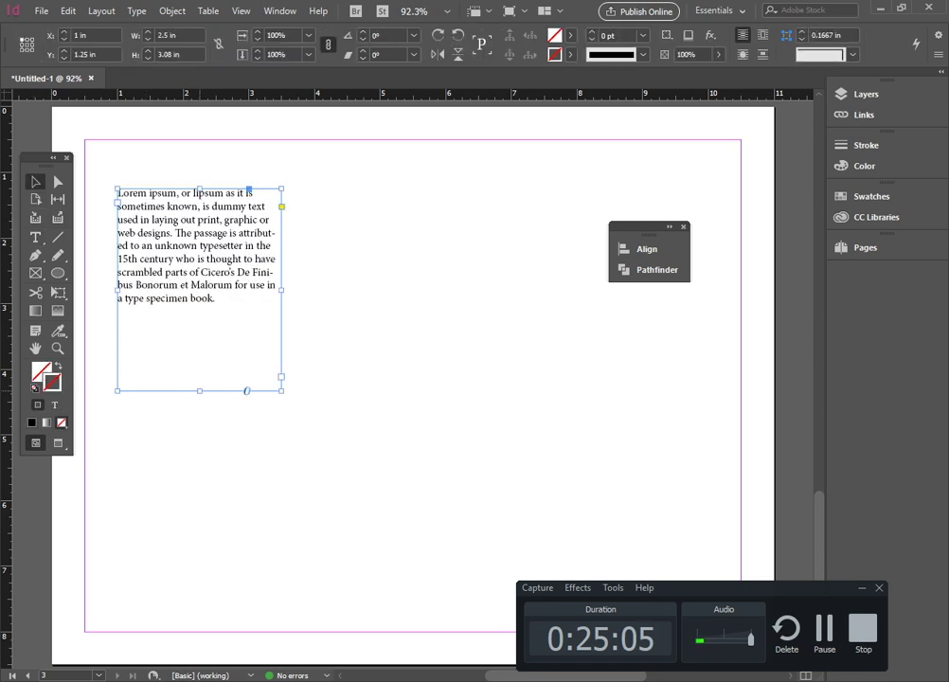
key(ctrl+alt+c)
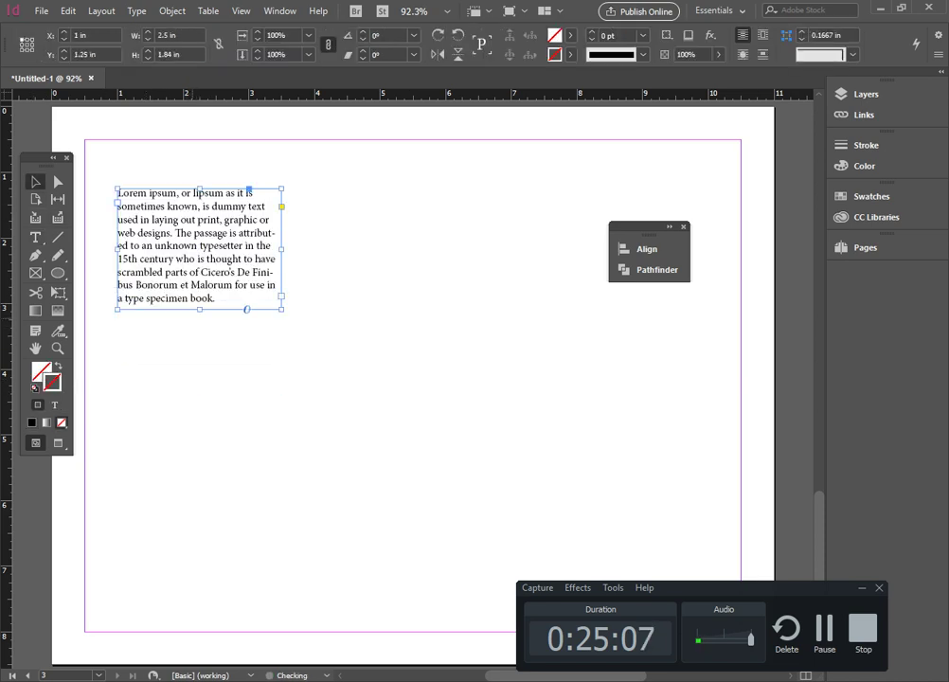
- Draw an empty text frame about 4.1 in wide and 3.4 in high to the right of the lorem ipsum frame
key(ctrl+shift+a)
key(t)
drag(299, 213, 571, 438)
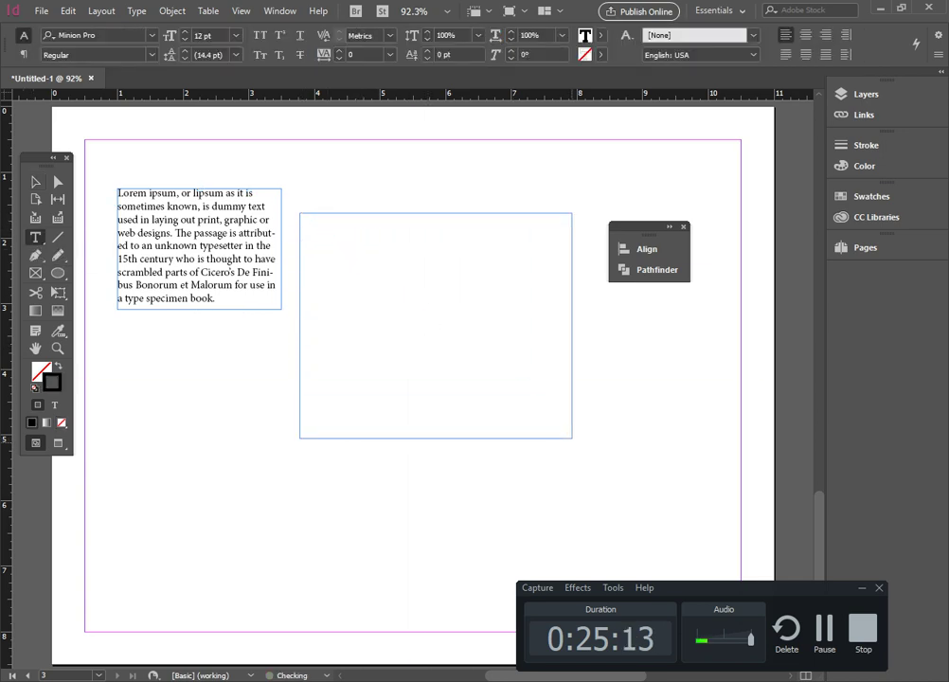